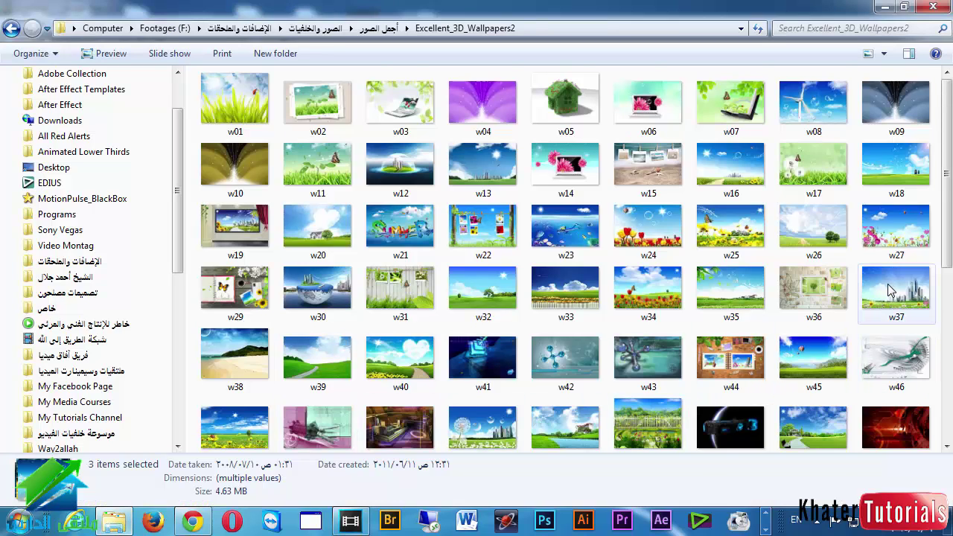
# Place the w37 wallpaper at the start of the timeline and look at its Event Pan/Crop settings.
pyautogui.moveTo(890, 290); pyautogui.dragTo(194, 340)
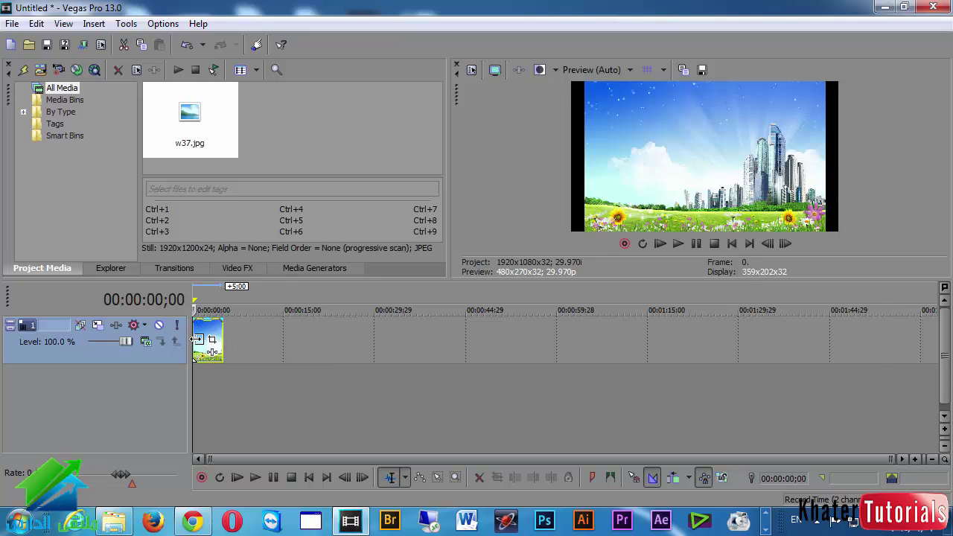
pyautogui.scroll(5, 305, 384)
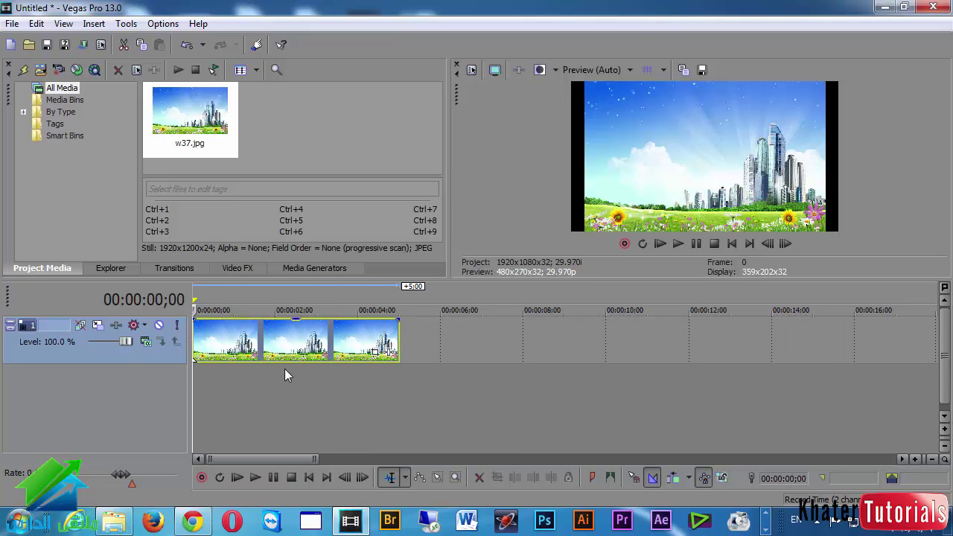
pyautogui.click(374, 351)
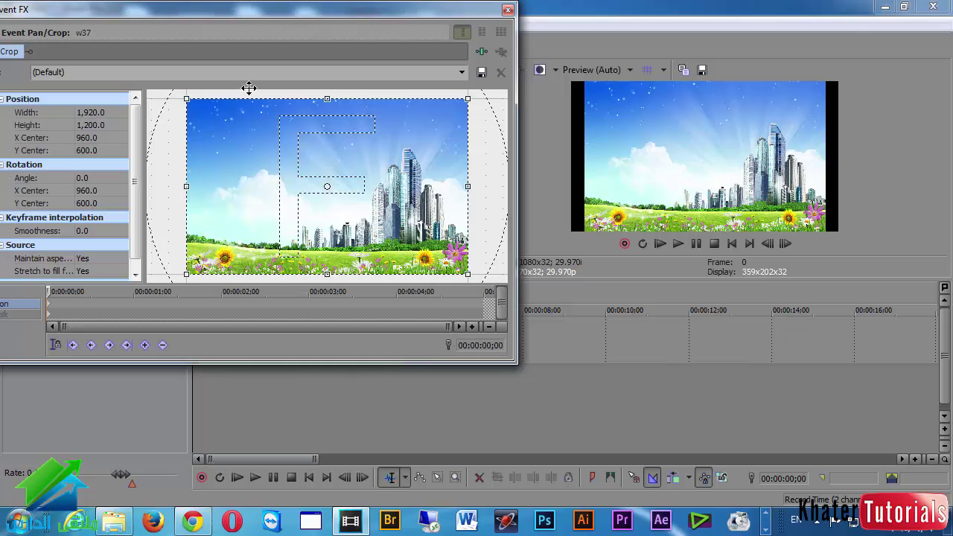
pyautogui.click(507, 10)
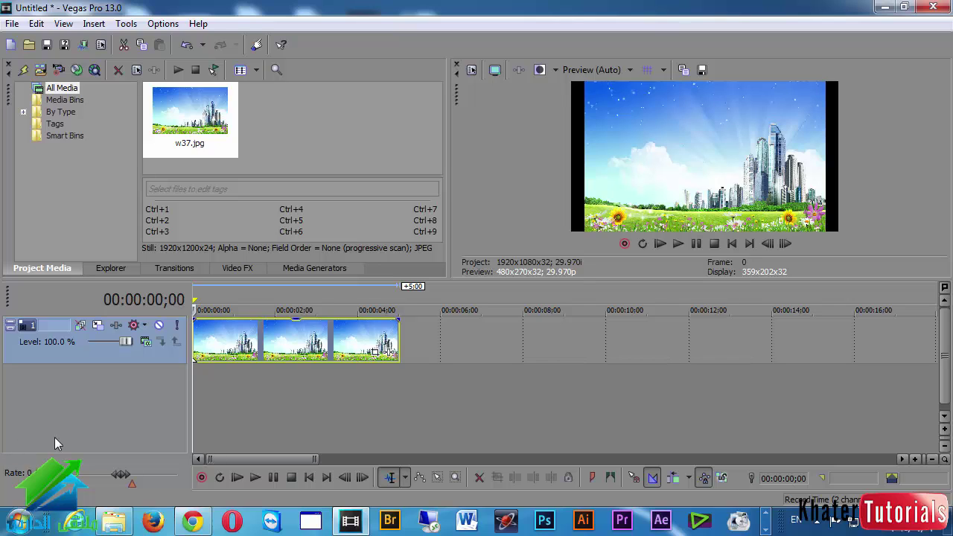
# Shrink Track 1 in Track Motion to about 928 × 522, offset to about X 127, Y 59.
pyautogui.click(102, 332)
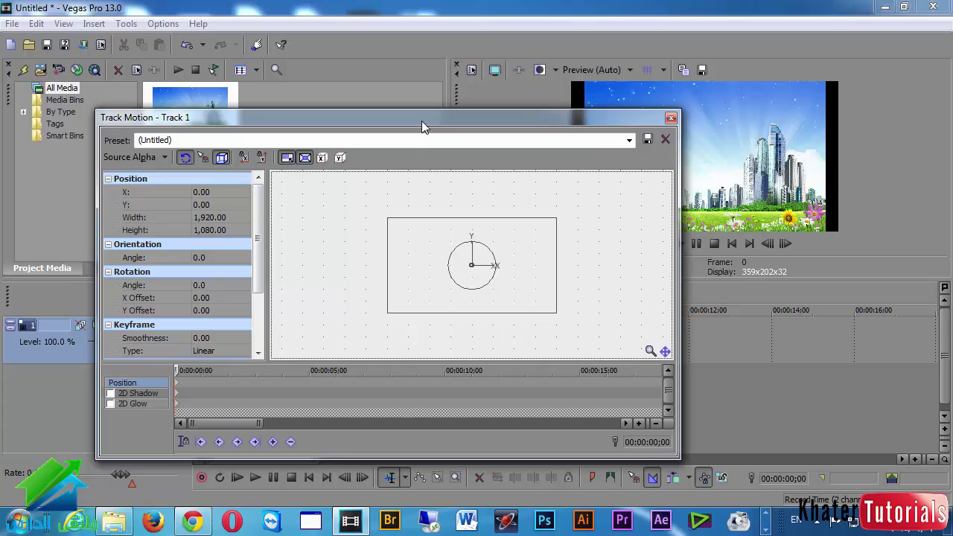
pyautogui.moveTo(422, 121); pyautogui.dragTo(273, 38)
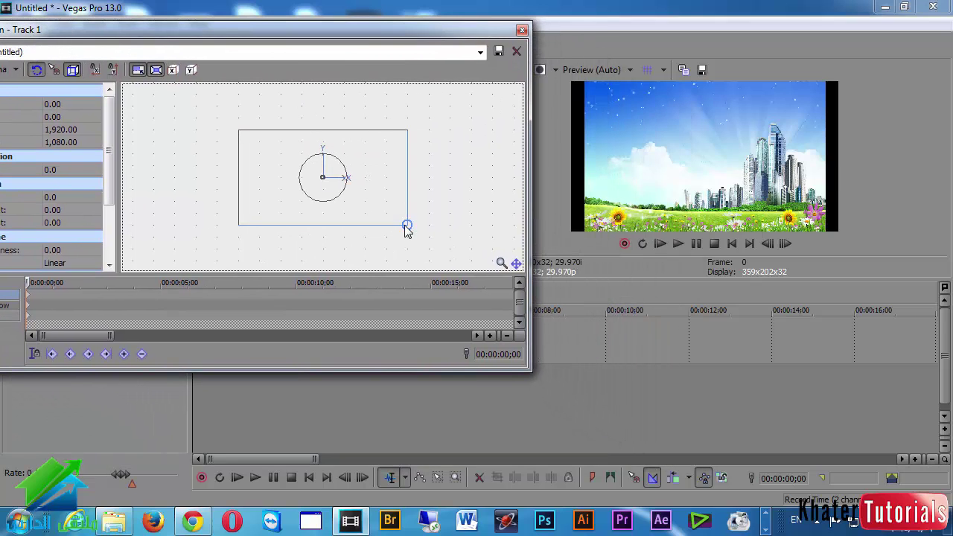
pyautogui.moveTo(406, 225); pyautogui.dragTo(362, 191)
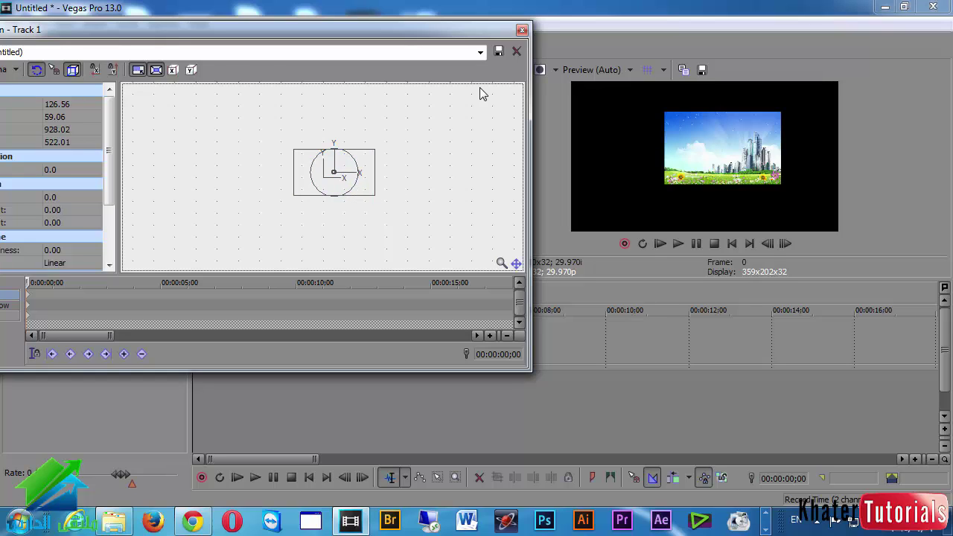
pyautogui.click(522, 30)
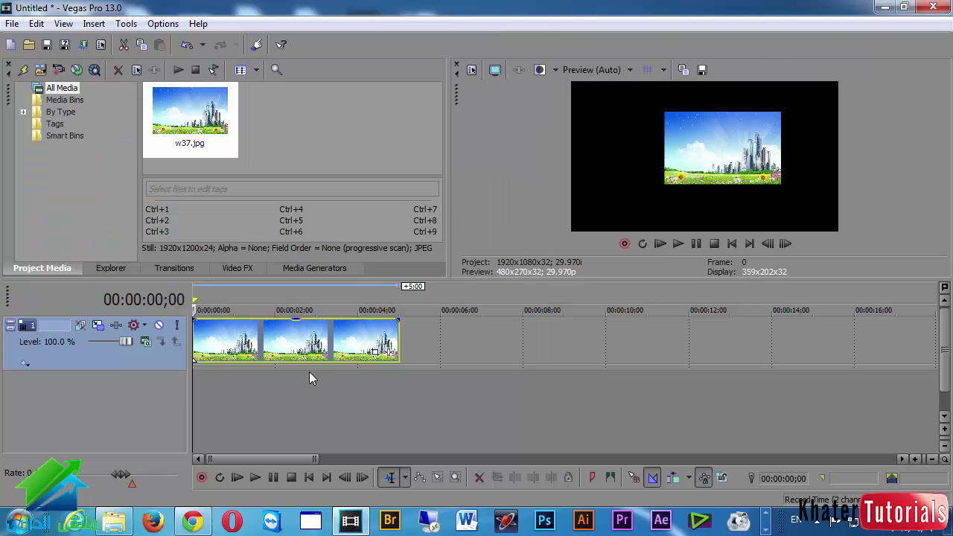
# Restore Track 1's motion box to its default size and position.
pyautogui.click(99, 325)
pyautogui.rightClick(335, 169)
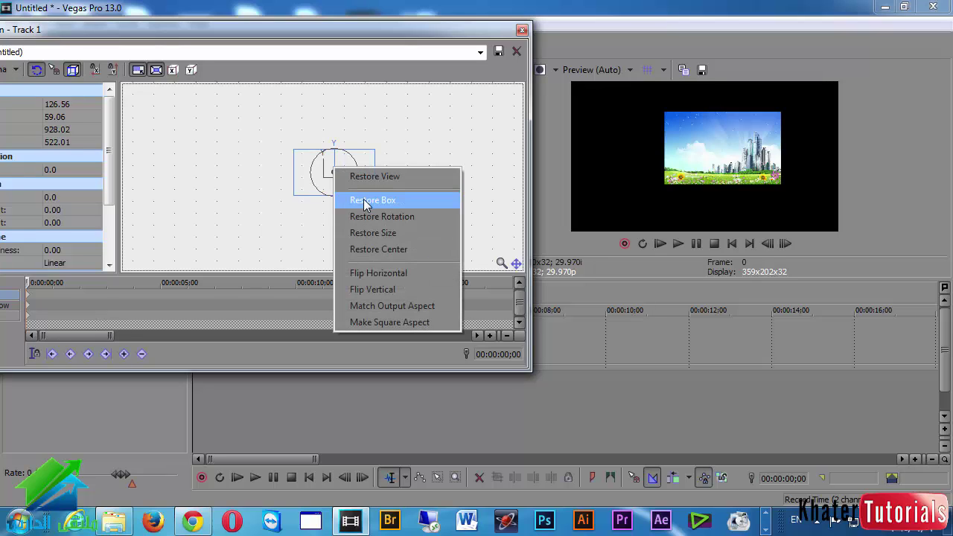
pyautogui.click(364, 199)
pyautogui.click(521, 30)
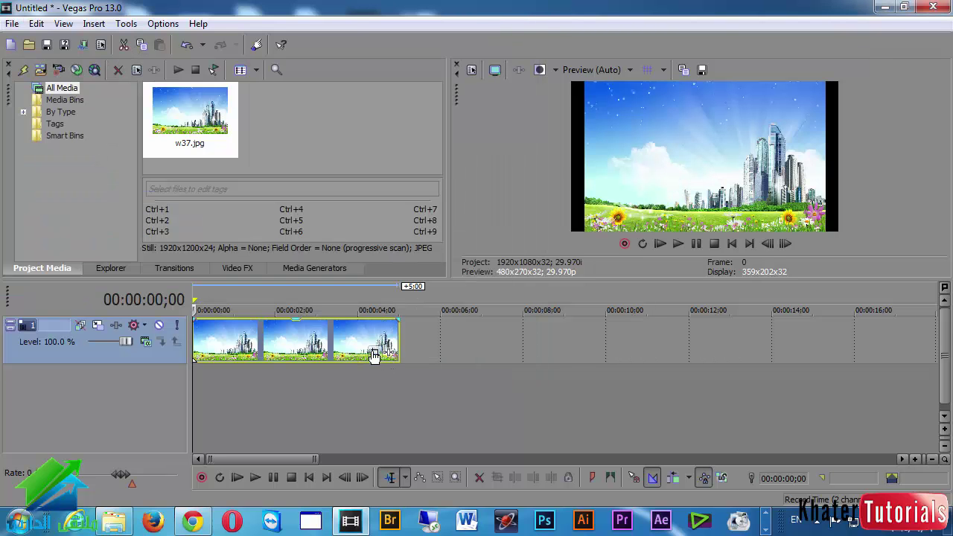
# Enlarge the w37 event's Pan/Crop frame around its centre to about 3,903 × 2,439.
pyautogui.click(374, 351)
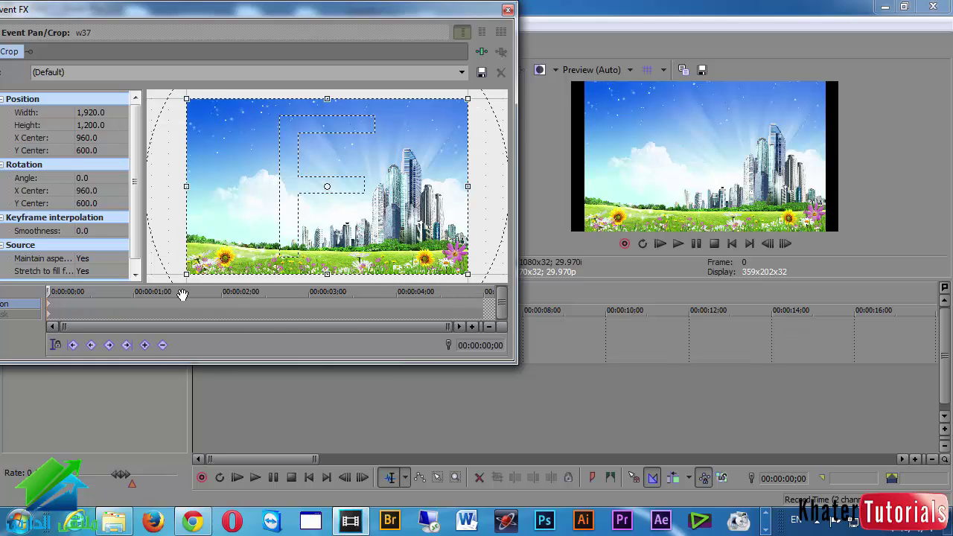
pyautogui.scroll(-5, 221, 159)
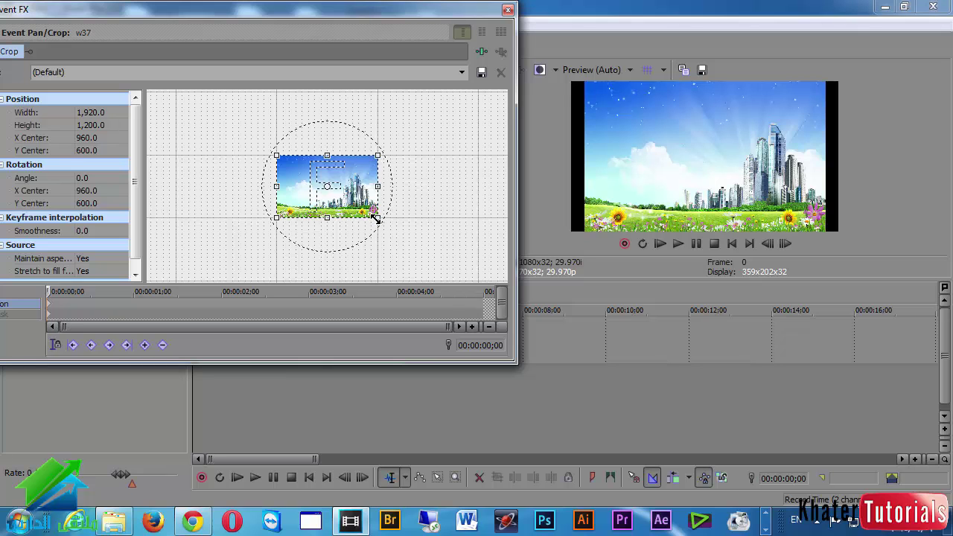
pyautogui.moveTo(376, 218); pyautogui.dragTo(426, 278)
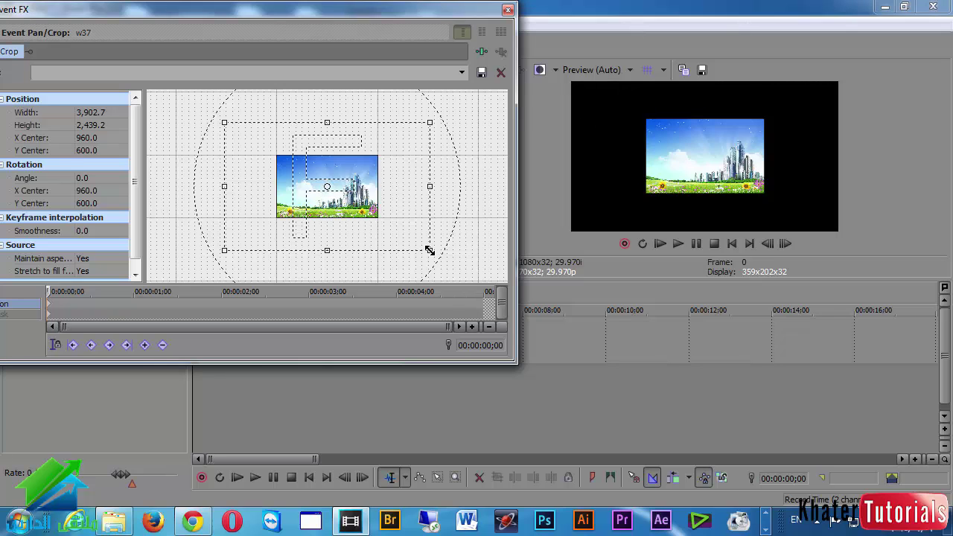
# Restore the w37 event's Pan/Crop frame to its default size.
pyautogui.moveTo(430, 250); pyautogui.dragTo(378, 217)
pyautogui.rightClick(340, 195)
pyautogui.click(365, 204)
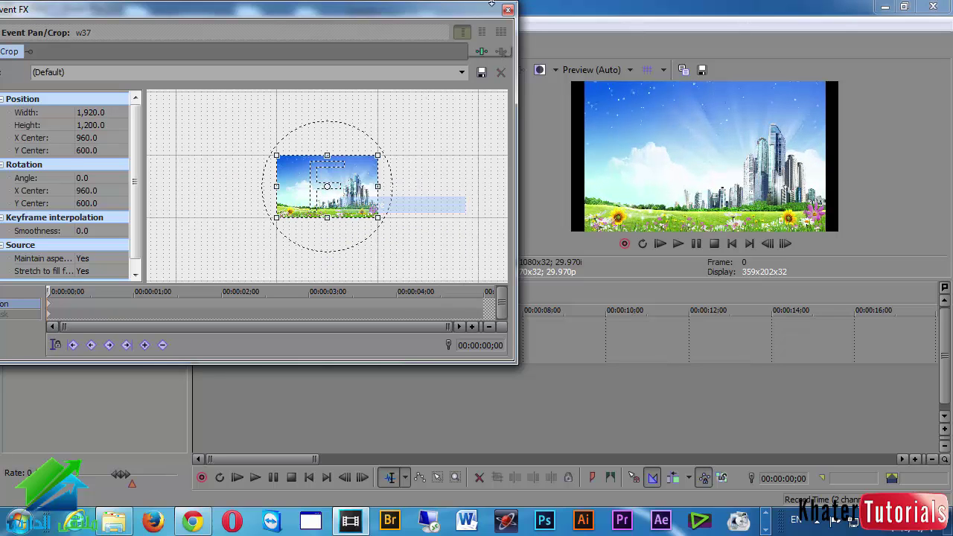
pyautogui.click(508, 9)
# Shrink Track 1 in Track Motion to about 1,007 × 567, keeping it centred in the frame.
pyautogui.click(98, 327)
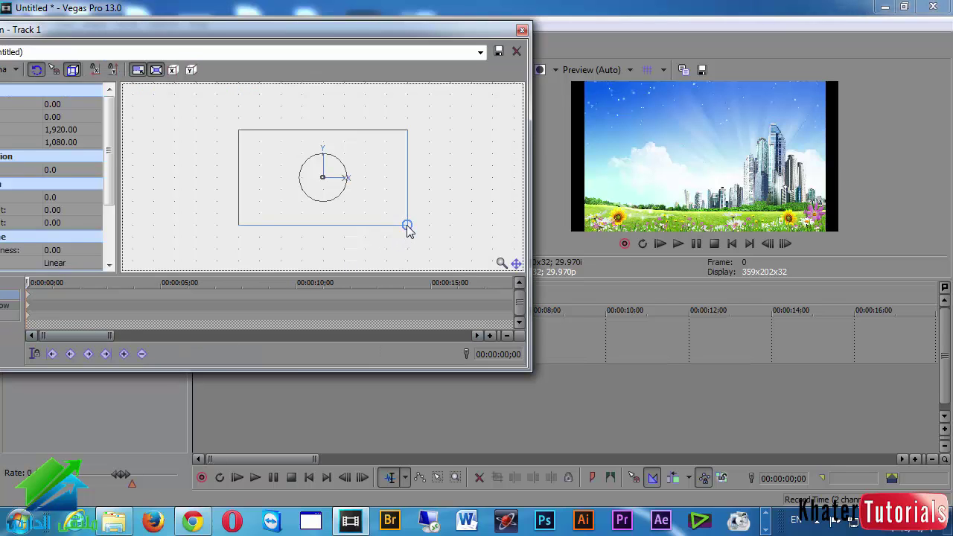
pyautogui.moveTo(407, 227); pyautogui.dragTo(367, 202)
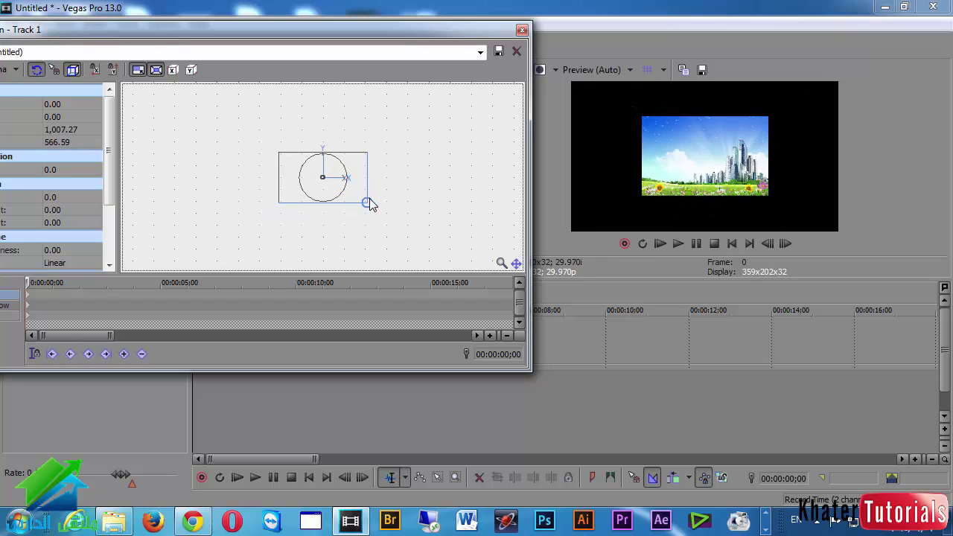
pyautogui.click(522, 30)
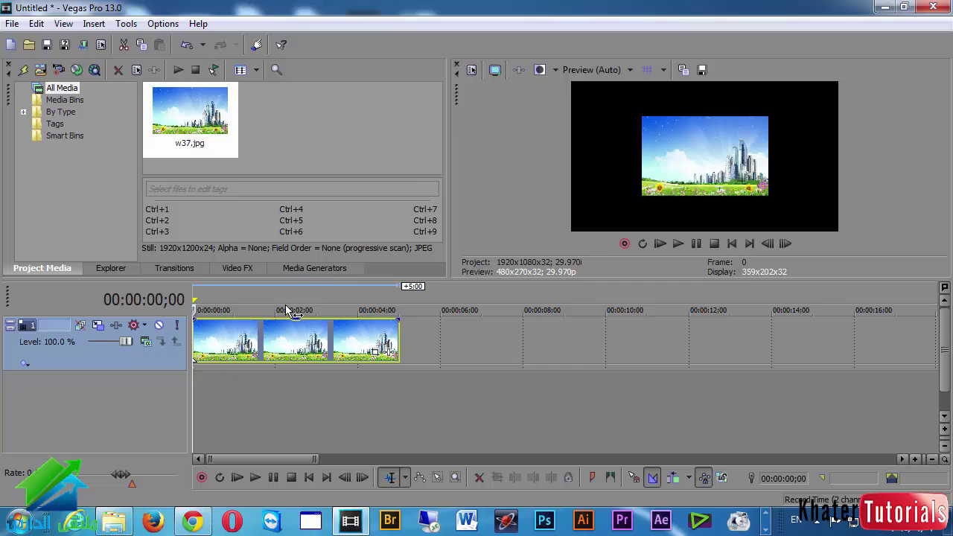
pyautogui.click(98, 325)
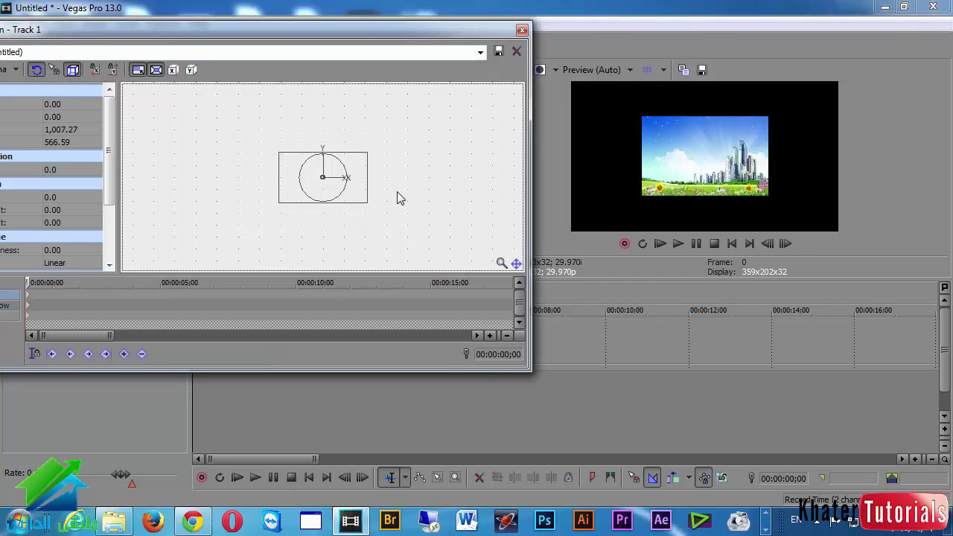
pyautogui.click(524, 30)
# Add wallpapers w16, w17, w18, w25, w26 and w27 from the Excellent_3D_Wallpapers2 folder to Track 1 after the w37 event.
pyautogui.click(114, 521)
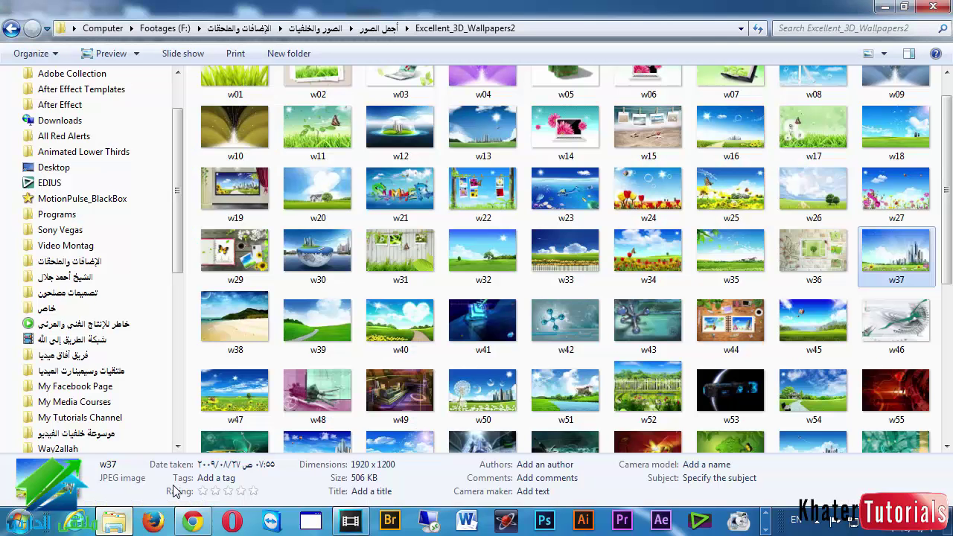
pyautogui.scroll(-1, 836, 199)
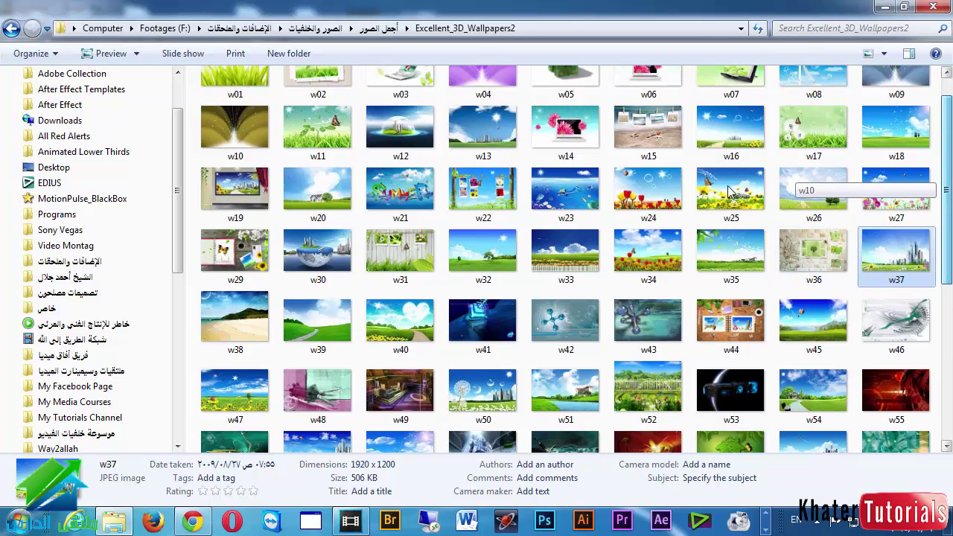
pyautogui.scroll(-5, 837, 335)
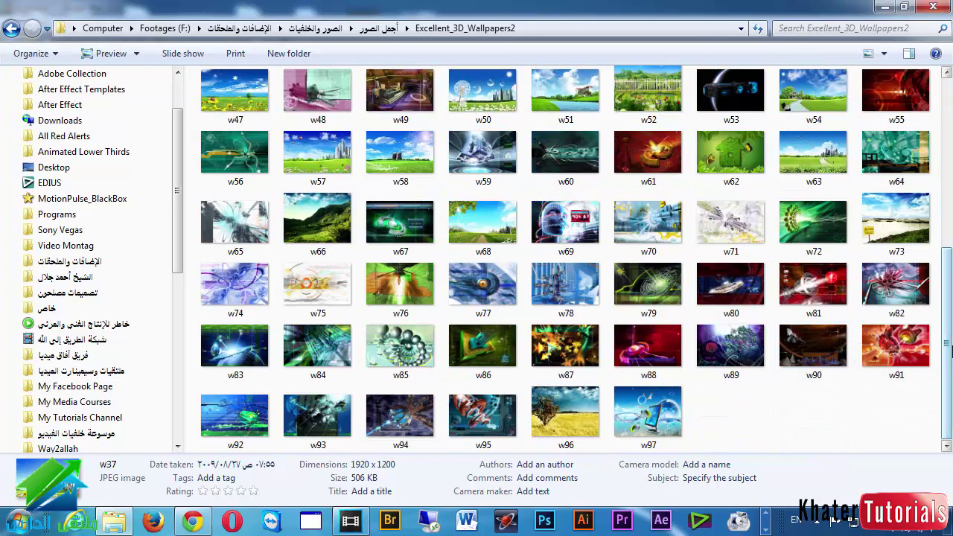
pyautogui.click(945, 93)
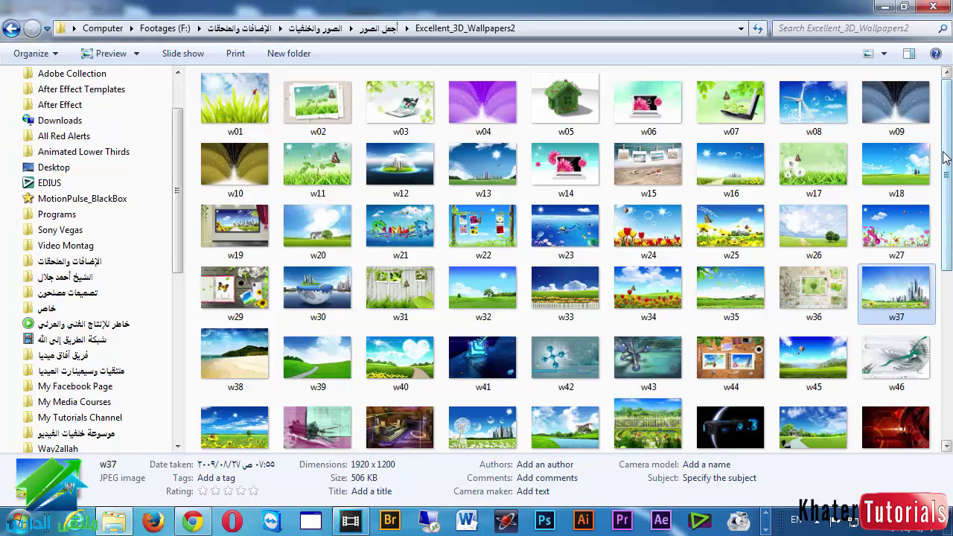
pyautogui.scroll(-1, 942, 159)
pyautogui.moveTo(941, 160); pyautogui.dragTo(711, 211)
pyautogui.moveTo(731, 154); pyautogui.dragTo(427, 325)
# Review Track 1's Track Motion box with the playhead on the w37 event.
pyautogui.click(285, 352)
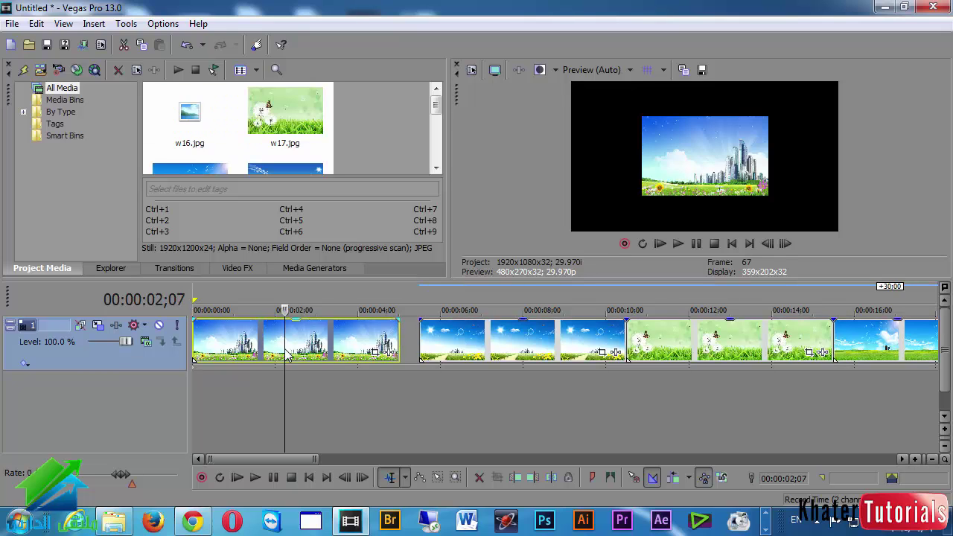
pyautogui.click(101, 327)
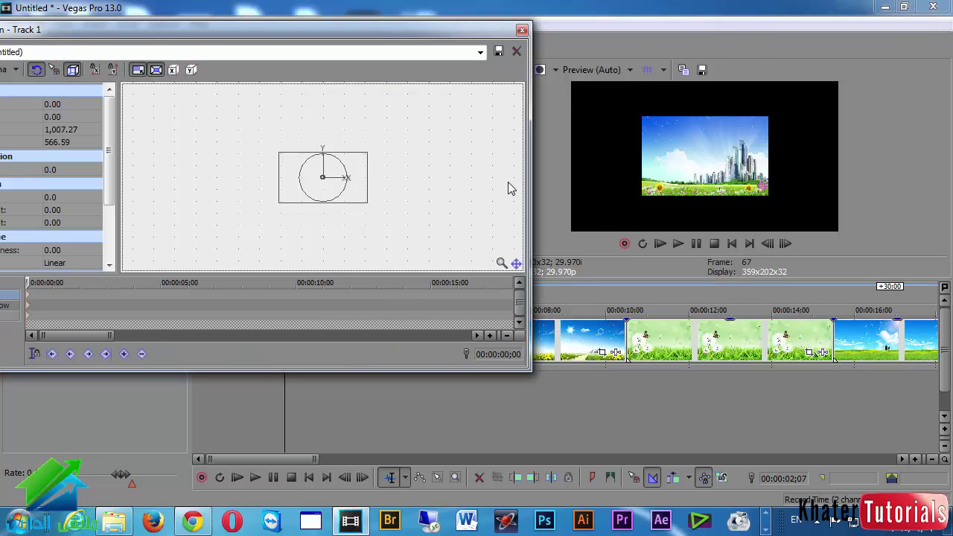
pyautogui.click(522, 30)
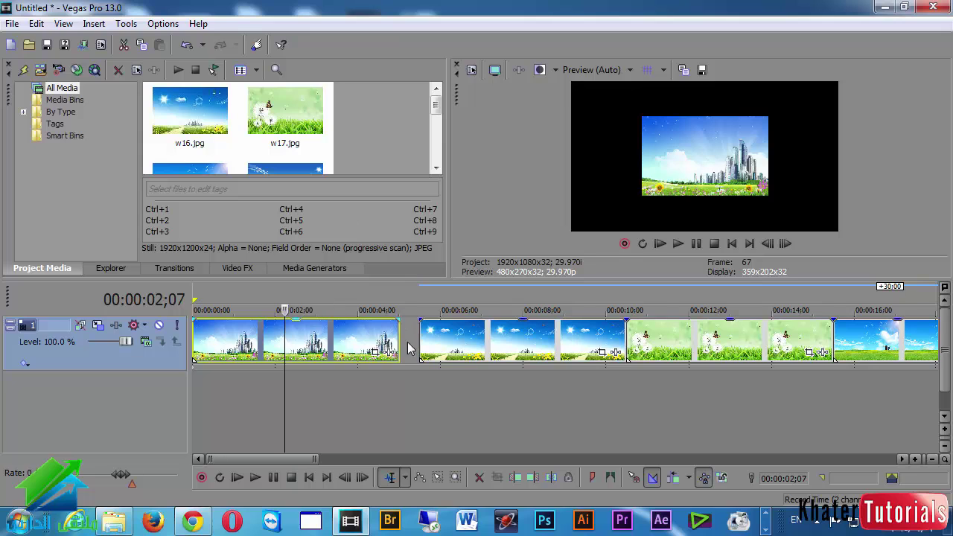
# Preview the added images one after another along Track 1 and check the shared Track Motion settings.
pyautogui.click(408, 350)
pyautogui.click(547, 343)
pyautogui.click(650, 343)
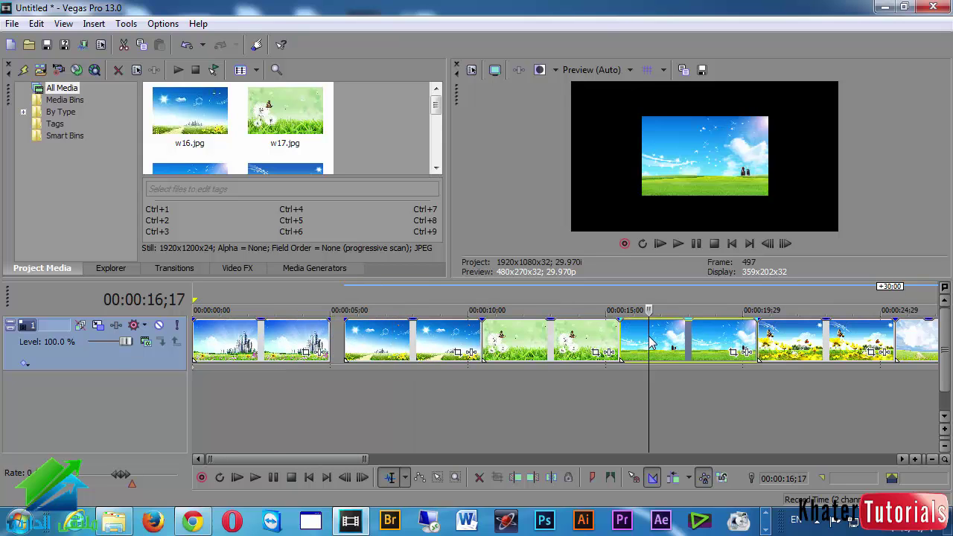
pyautogui.scroll(-1, 655, 342)
pyautogui.click(675, 346)
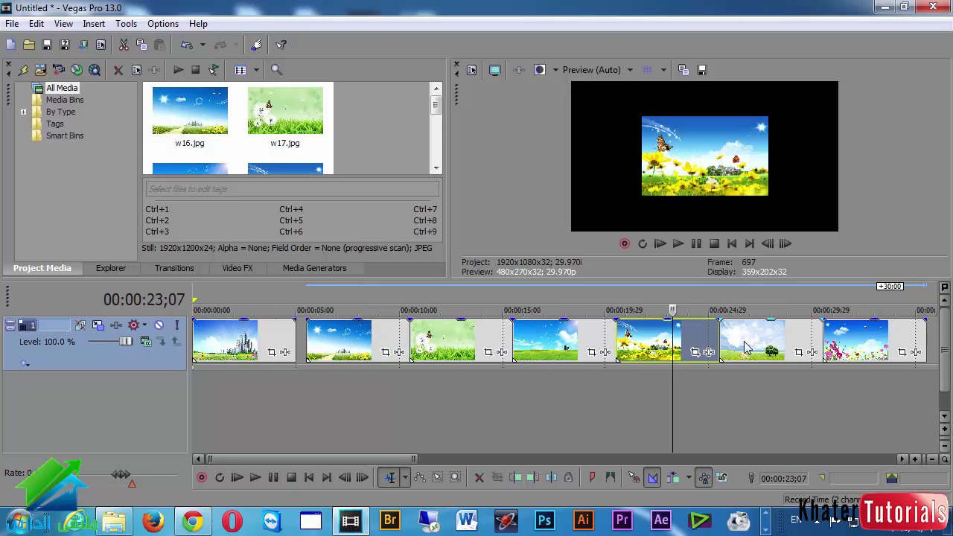
pyautogui.click(745, 342)
pyautogui.click(861, 336)
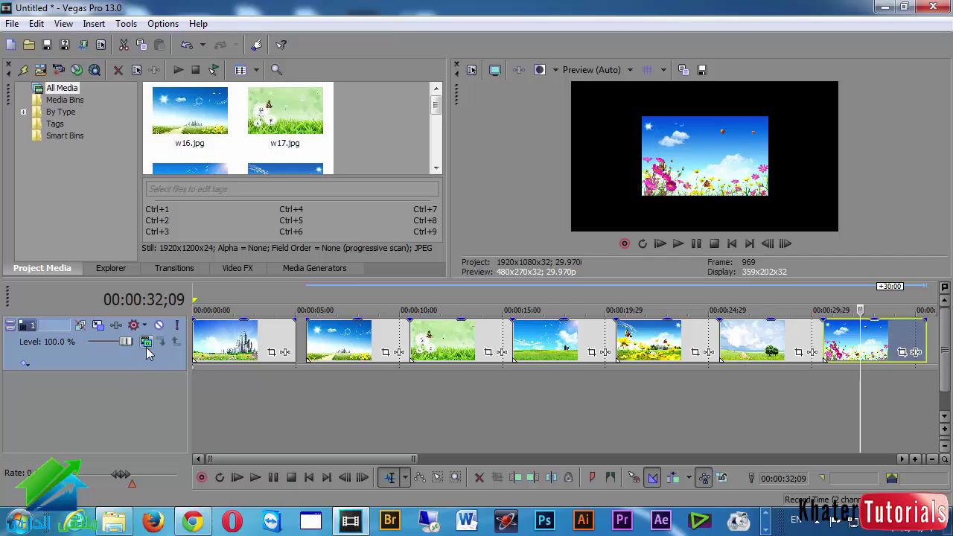
pyautogui.click(80, 325)
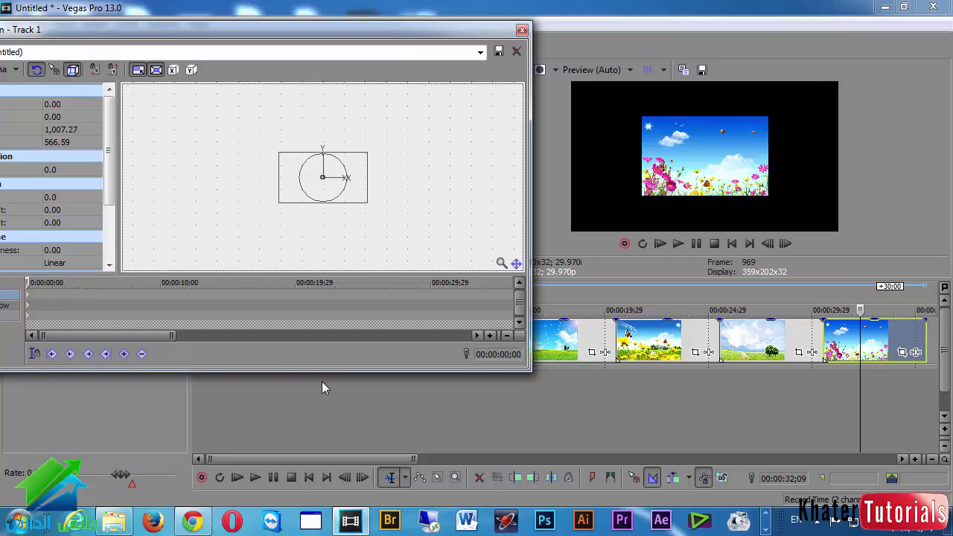
pyautogui.click(522, 30)
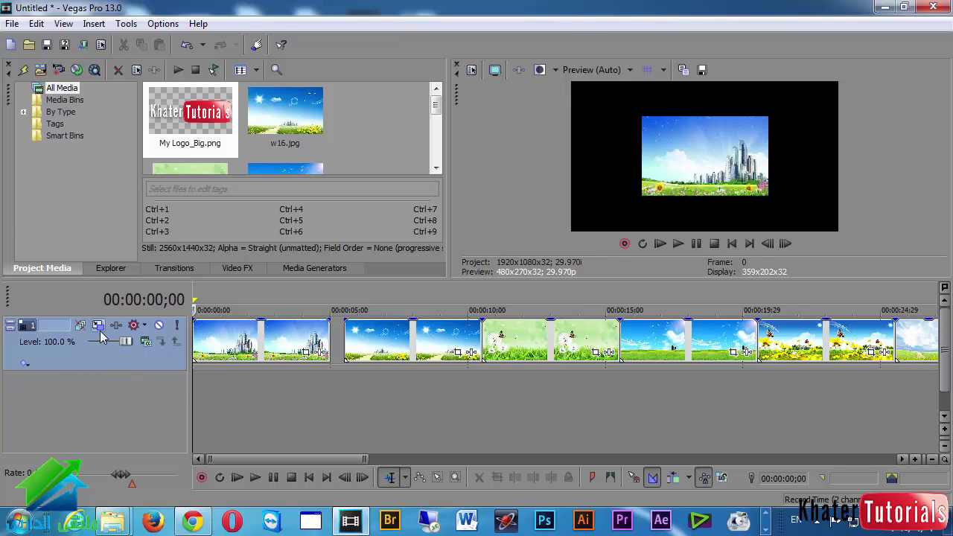
# Enable 2D Glow in Track 1's Track Motion and set the glow colour to dark red.
pyautogui.click(99, 329)
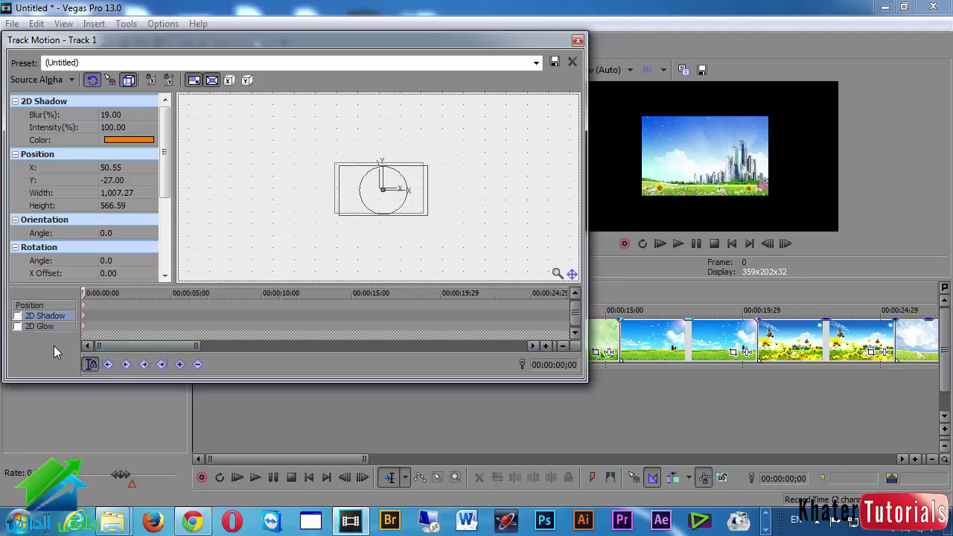
pyautogui.click(17, 327)
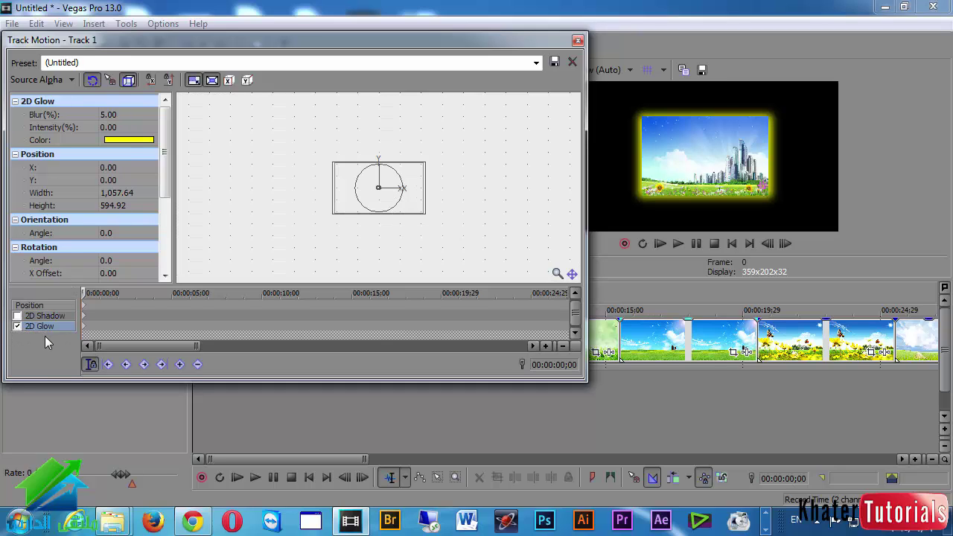
pyautogui.click(127, 139)
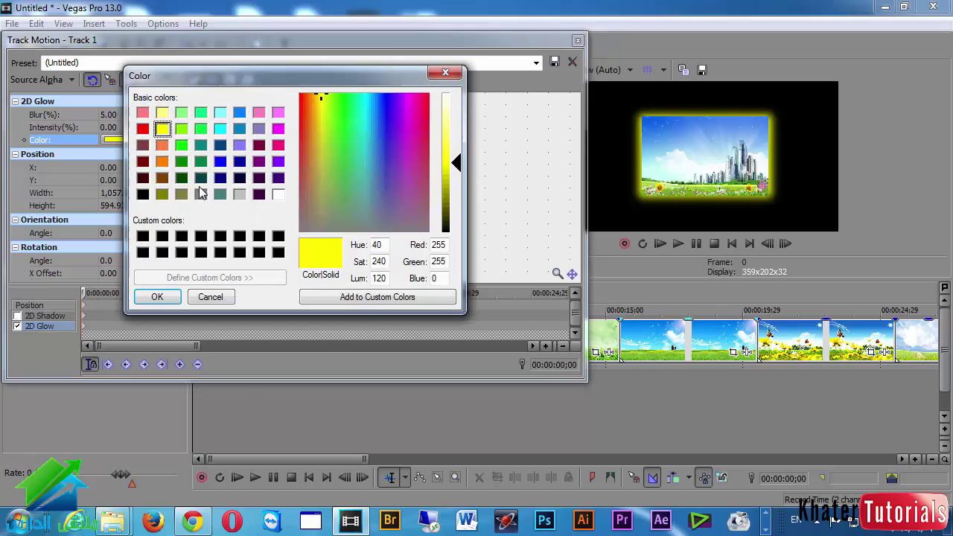
pyautogui.click(143, 162)
pyautogui.click(154, 295)
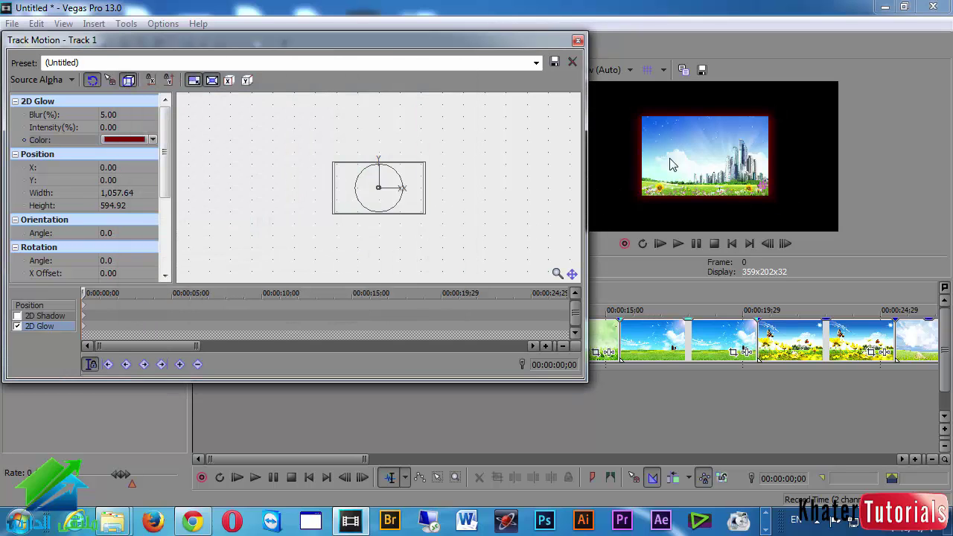
# Raise the 2D Glow blur to about 6.3%.
pyautogui.click(128, 115)
pyautogui.click(151, 116)
pyautogui.moveTo(112, 128)
pyautogui.mouseDown()
pyautogui.moveTo(125, 128)
pyautogui.moveTo(109, 136)
pyautogui.mouseUp()
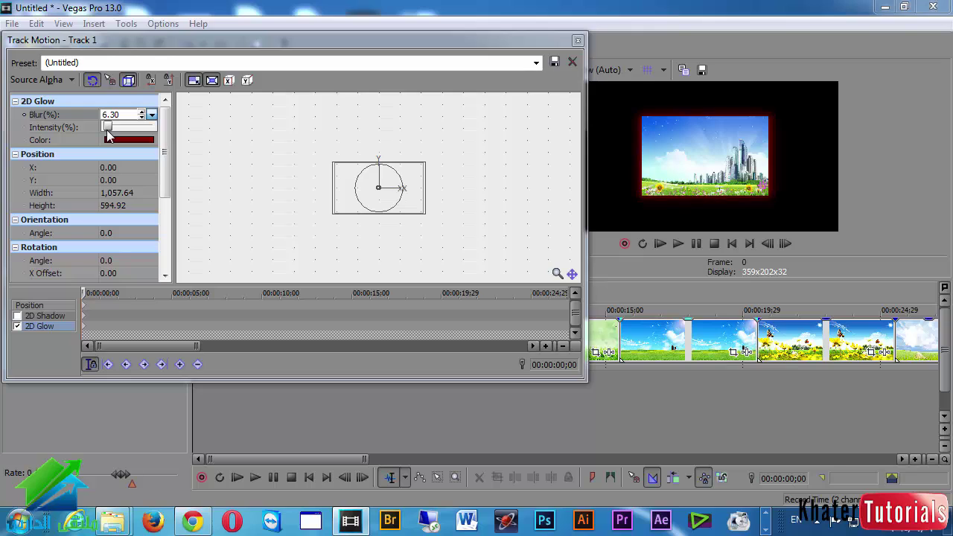
# Set the 2D Glow intensity to about 52.3% and its blur to about 7.9%.
pyautogui.click(152, 128)
pyautogui.click(151, 127)
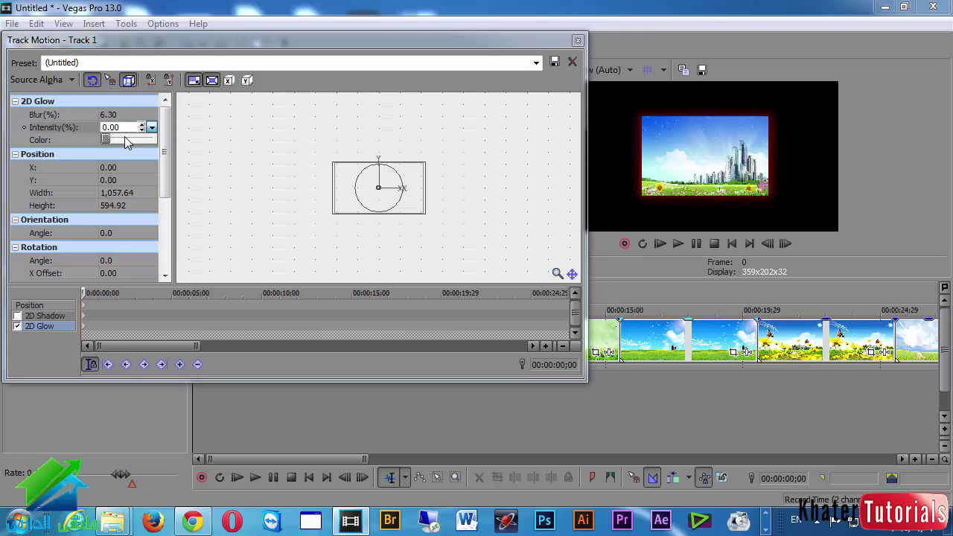
pyautogui.moveTo(110, 138)
pyautogui.mouseDown()
pyautogui.moveTo(137, 138)
pyautogui.moveTo(114, 128)
pyautogui.mouseUp()
pyautogui.click(151, 114)
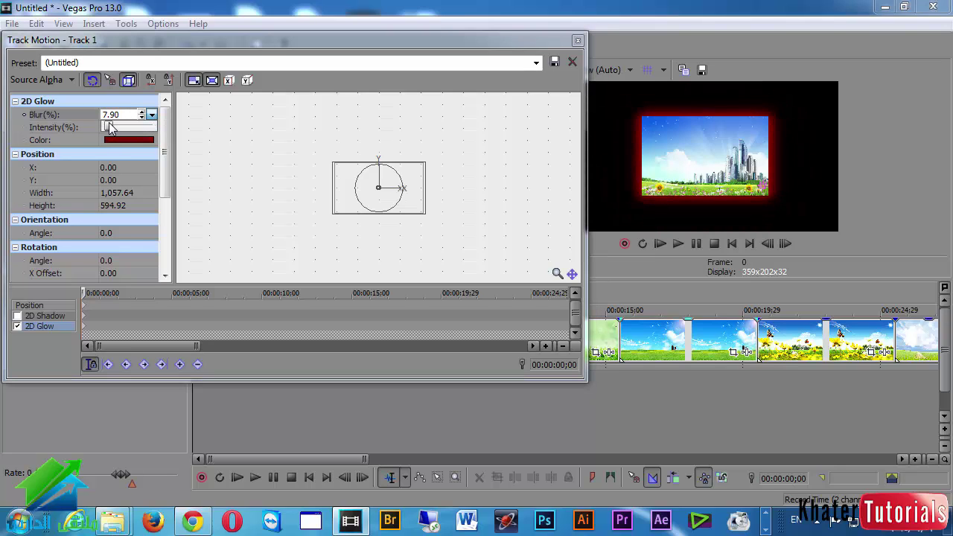
pyautogui.click(152, 114)
# Change the 2D Glow colour to white.
pyautogui.doubleClick(151, 141)
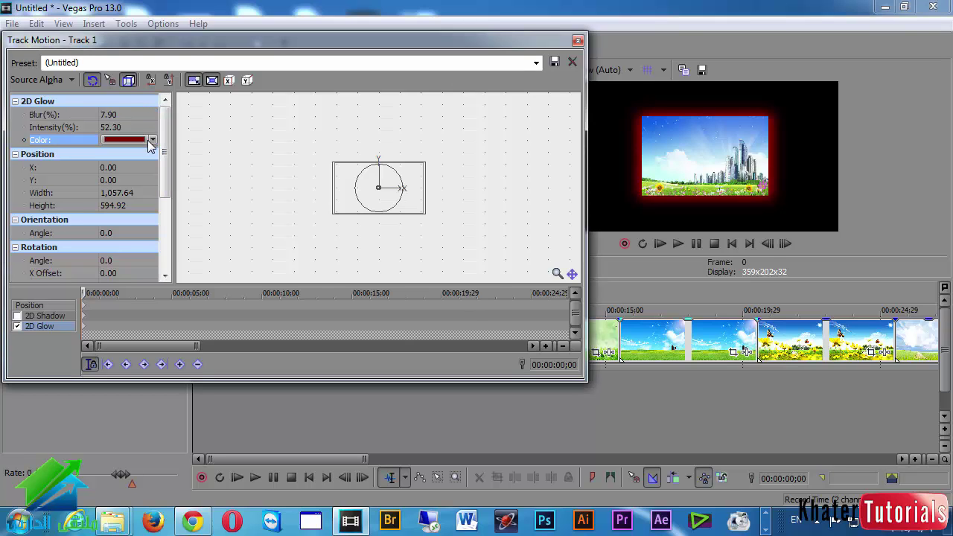
pyautogui.click(278, 194)
pyautogui.click(157, 297)
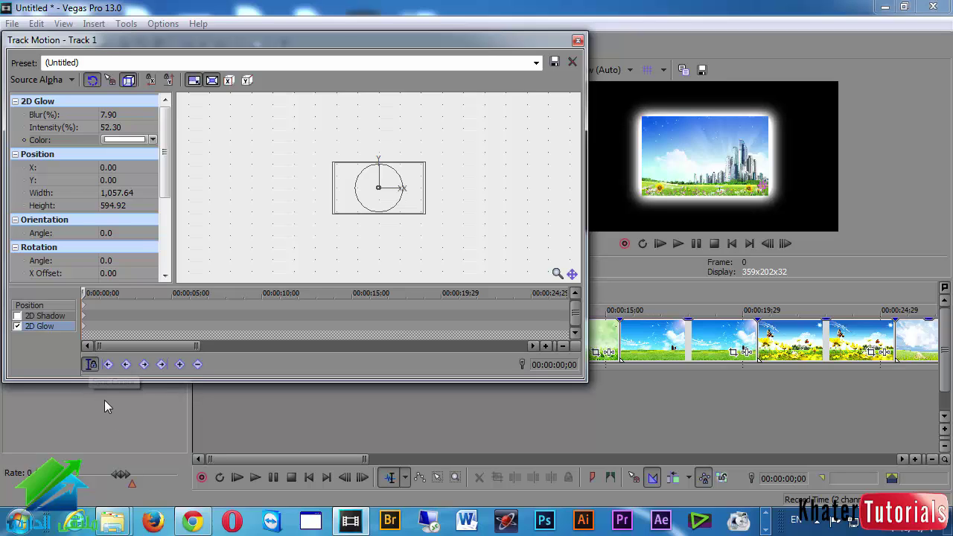
# Place the project playhead at about 00:00:00;27 and compare it with the cursor on the Track Motion keyframe timeline.
pyautogui.moveTo(320, 49); pyautogui.dragTo(569, 19)
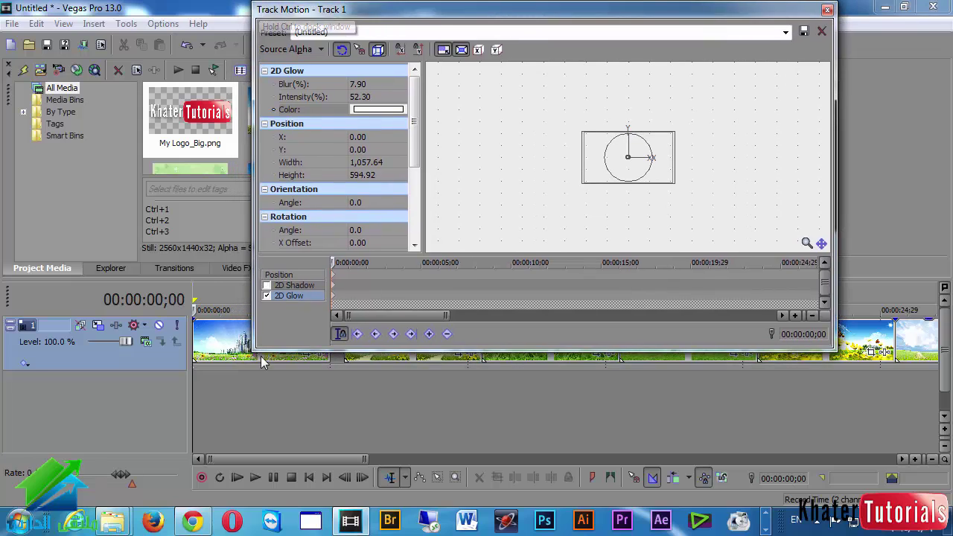
pyautogui.click(217, 414)
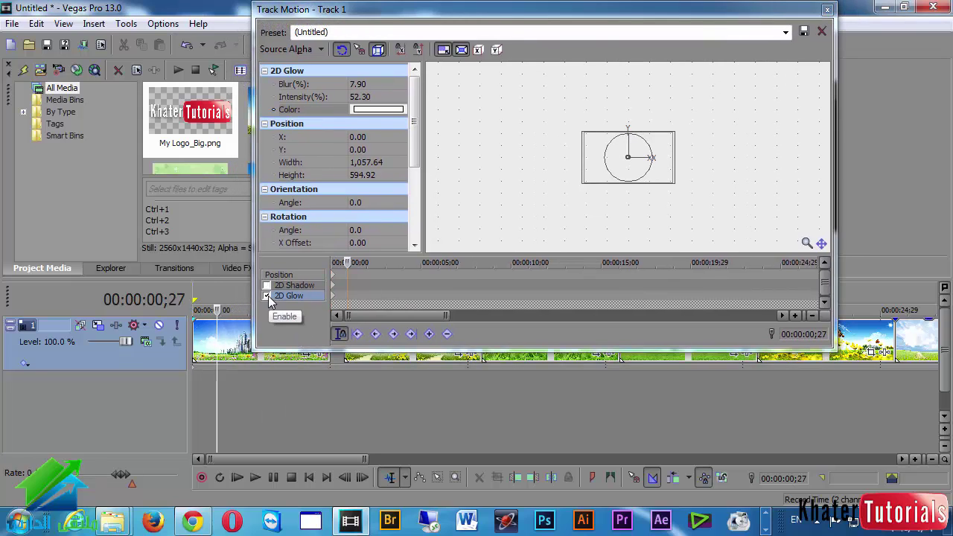
pyautogui.moveTo(621, 10); pyautogui.dragTo(356, 27)
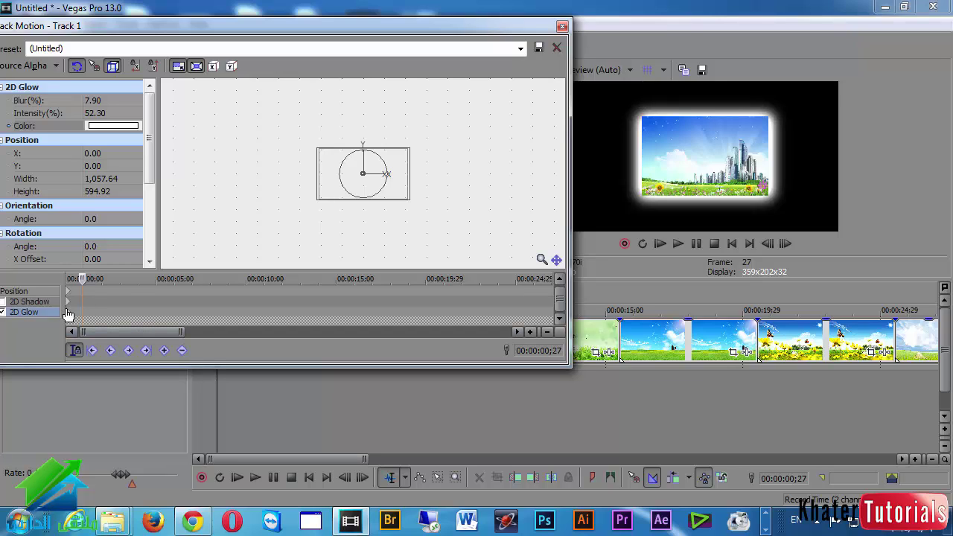
# Test Track Motion with Sync Cursor off by moving the project playhead to about 00:00:17;16, and re-enable Sync Cursor at the first keyframe.
pyautogui.click(67, 316)
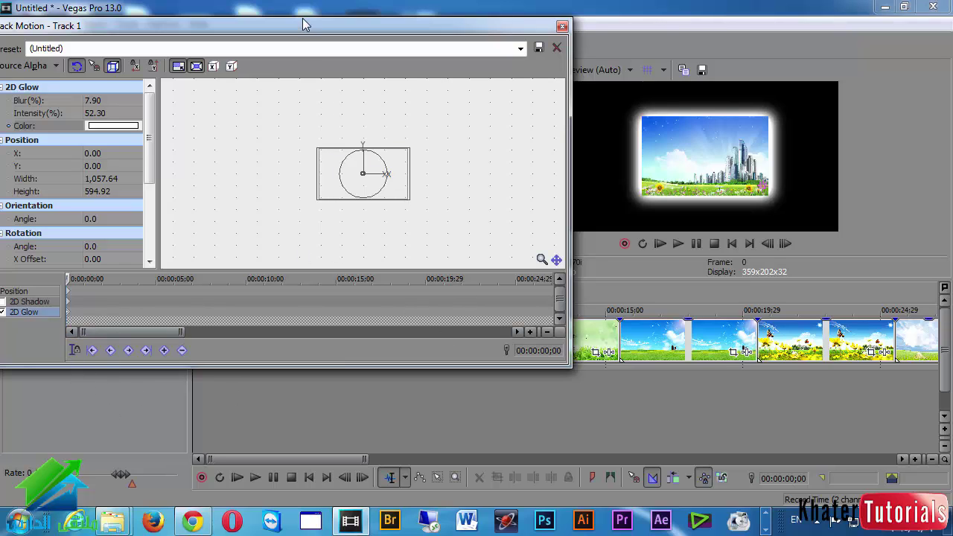
pyautogui.moveTo(296, 31); pyautogui.dragTo(397, 9)
pyautogui.moveTo(264, 393); pyautogui.dragTo(675, 384)
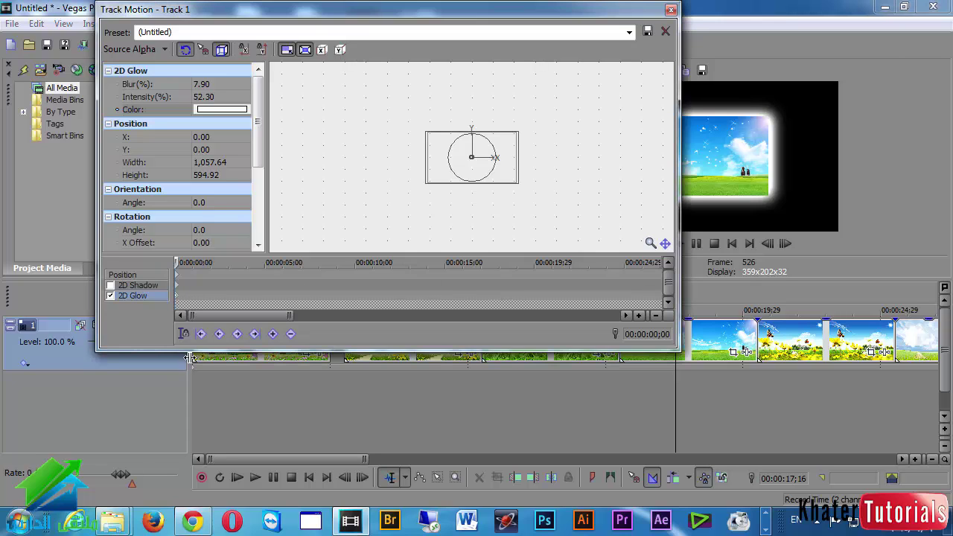
pyautogui.click(183, 334)
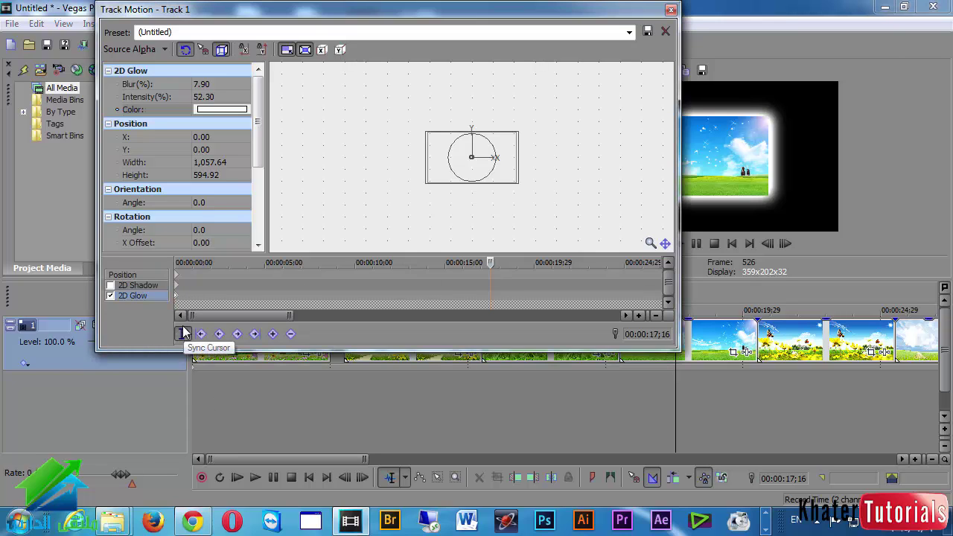
pyautogui.click(177, 298)
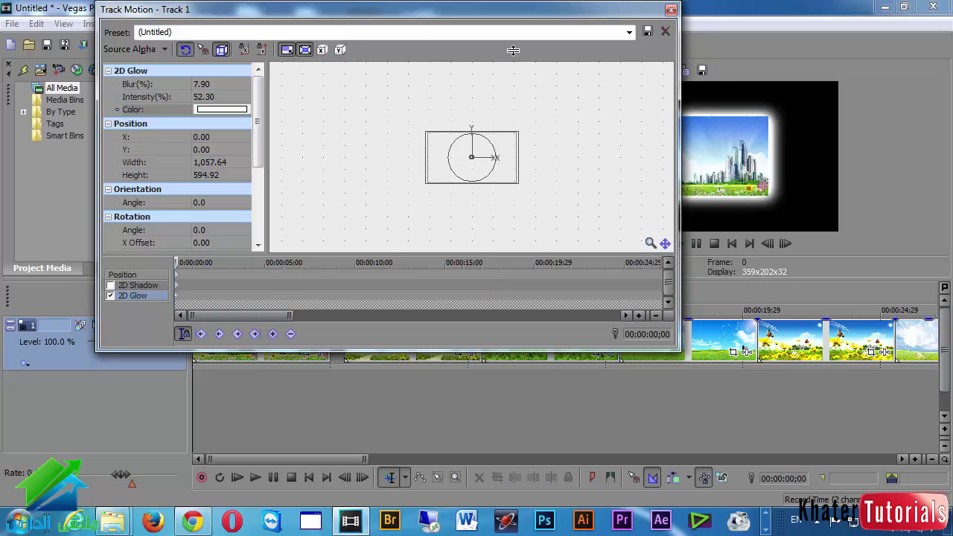
# Close and reopen Track 1's Track Motion window, and shrink it so the video preview and track timeline stay uncovered.
pyautogui.moveTo(552, 12); pyautogui.dragTo(386, 41)
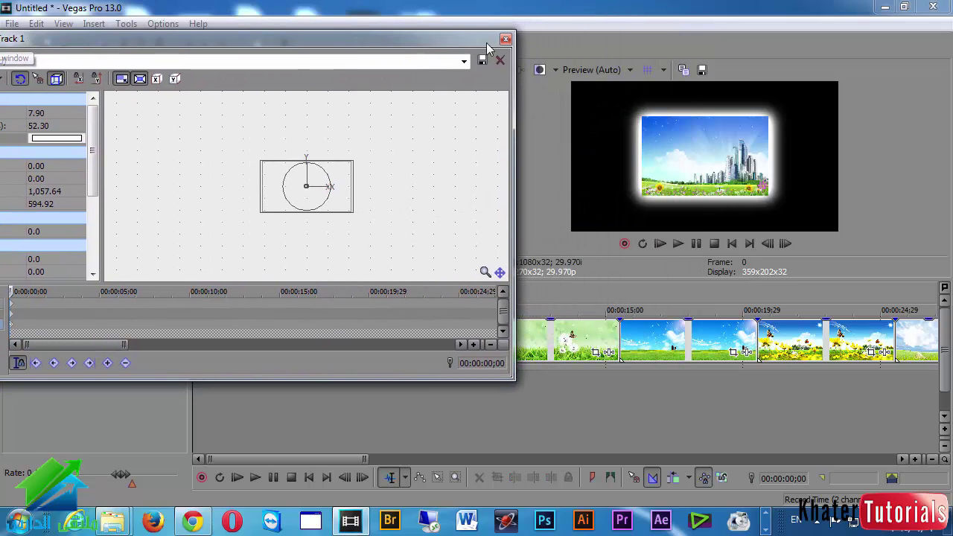
pyautogui.click(504, 39)
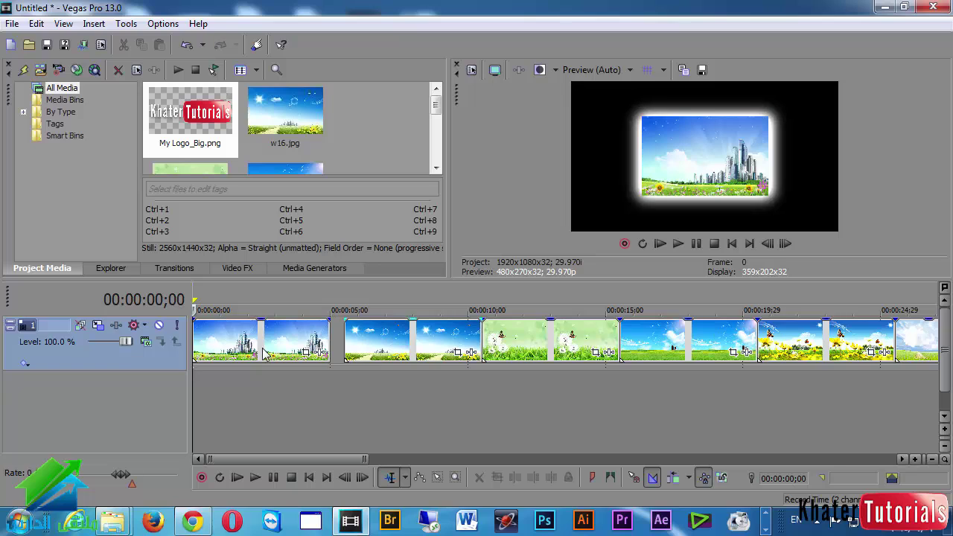
pyautogui.click(97, 326)
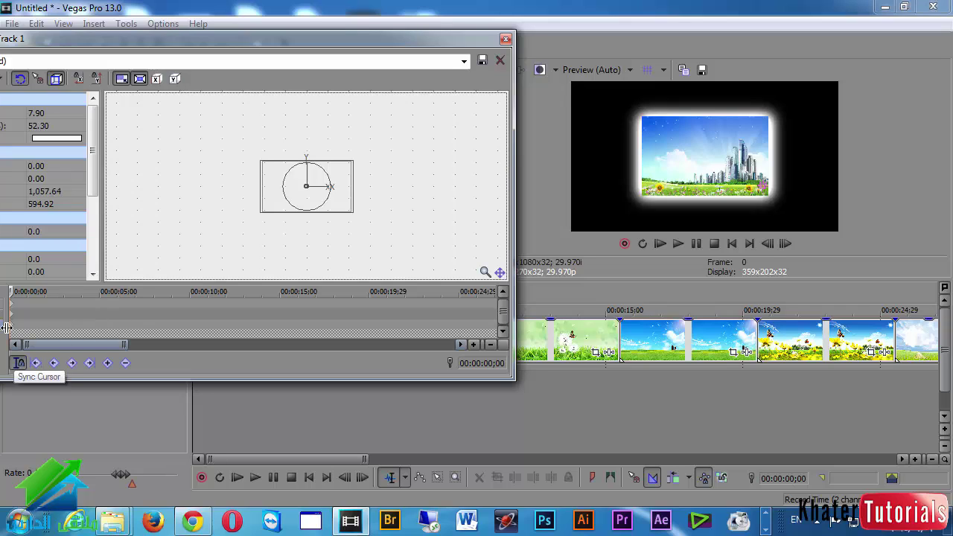
pyautogui.moveTo(15, 291); pyautogui.dragTo(4, 272)
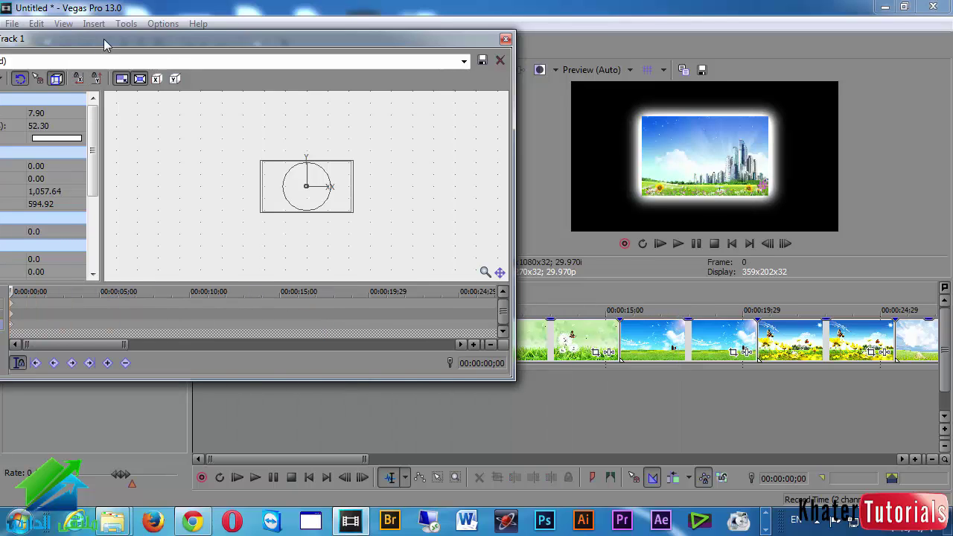
pyautogui.moveTo(103, 39); pyautogui.dragTo(152, 22)
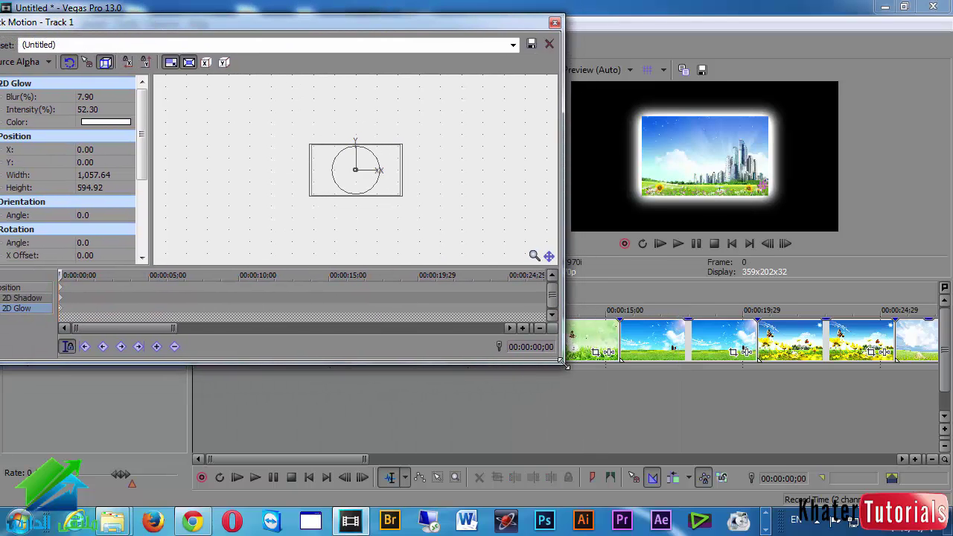
pyautogui.moveTo(564, 364); pyautogui.dragTo(469, 304)
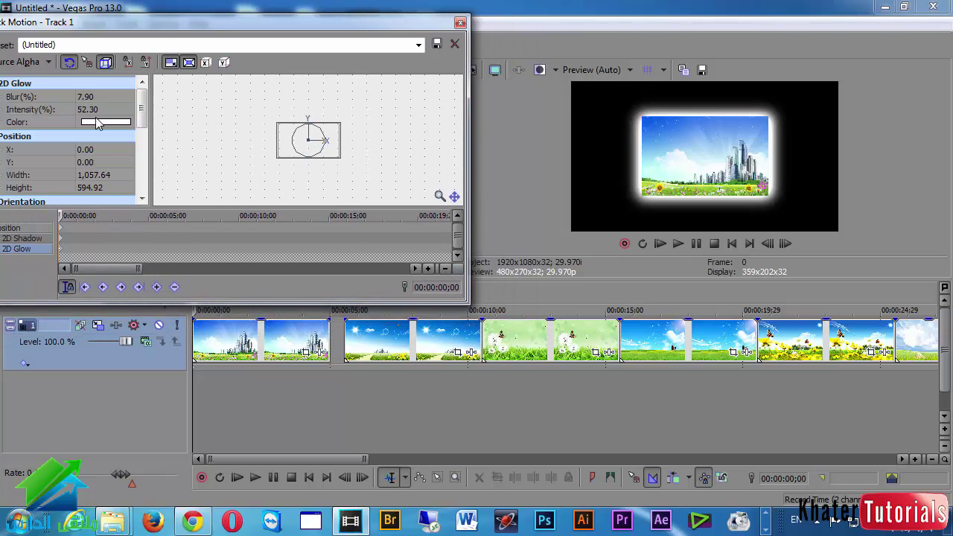
pyautogui.moveTo(131, 22); pyautogui.dragTo(160, 33)
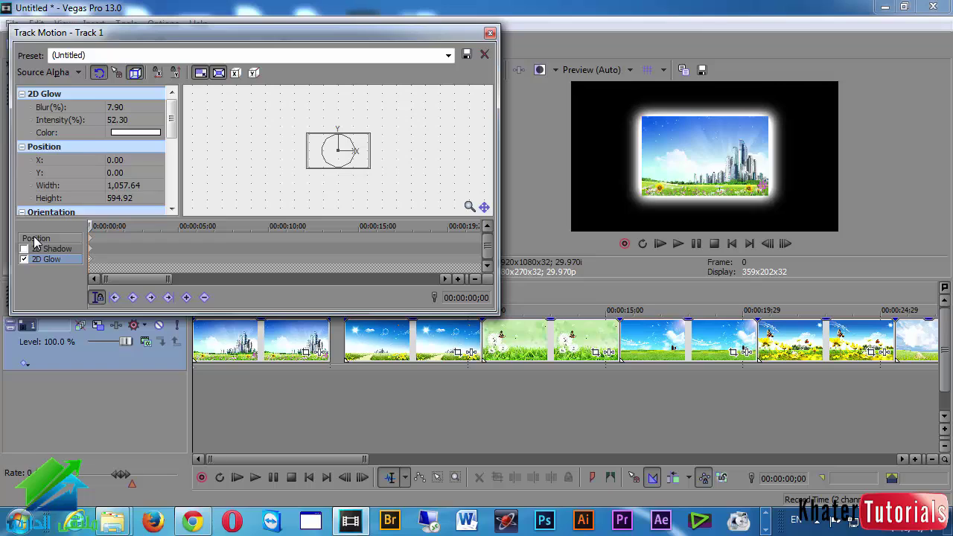
# Try offsetting only the 2D Glow box to about X -110, Y 74, and undo that move.
pyautogui.click(34, 240)
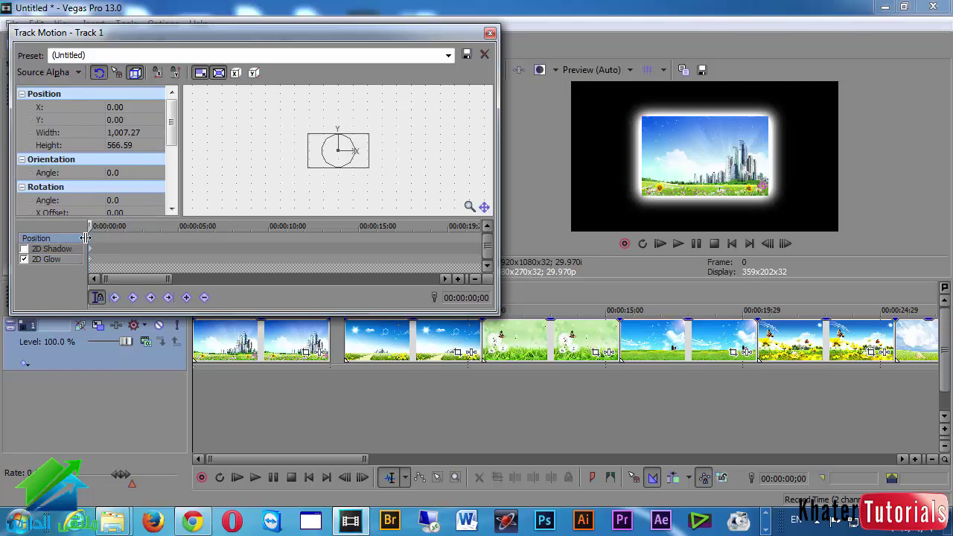
pyautogui.click(53, 259)
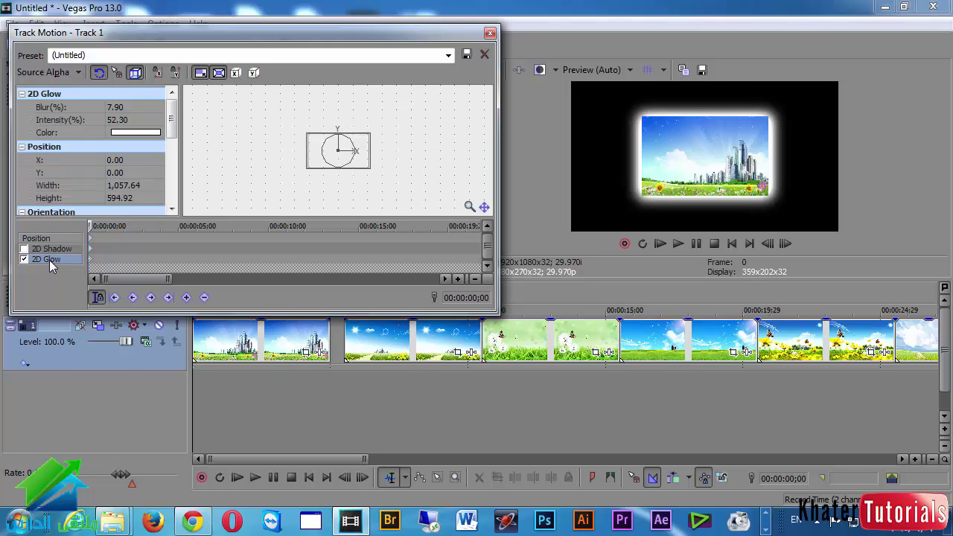
pyautogui.moveTo(318, 158)
pyautogui.mouseDown()
pyautogui.moveTo(330, 164)
pyautogui.moveTo(314, 160)
pyautogui.mouseUp()
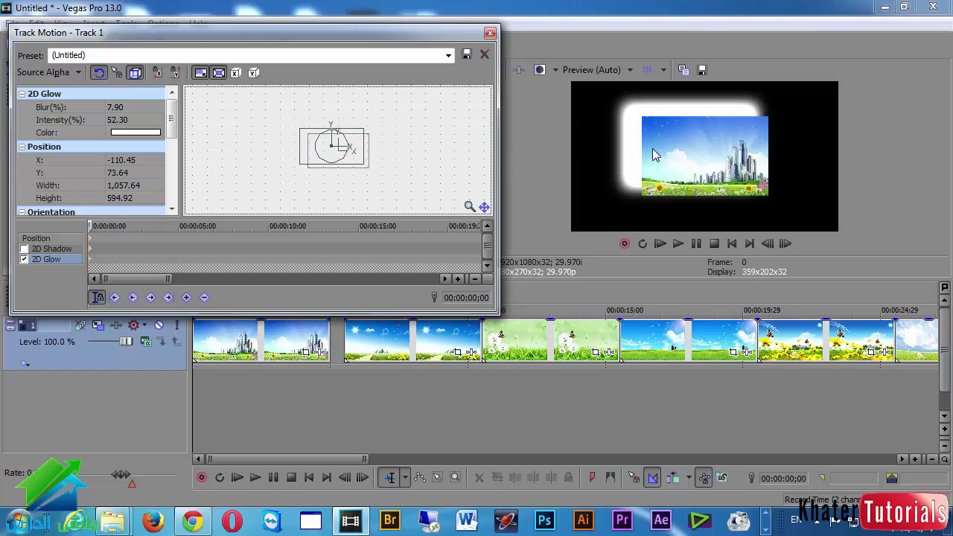
pyautogui.moveTo(332, 34); pyautogui.dragTo(350, 83)
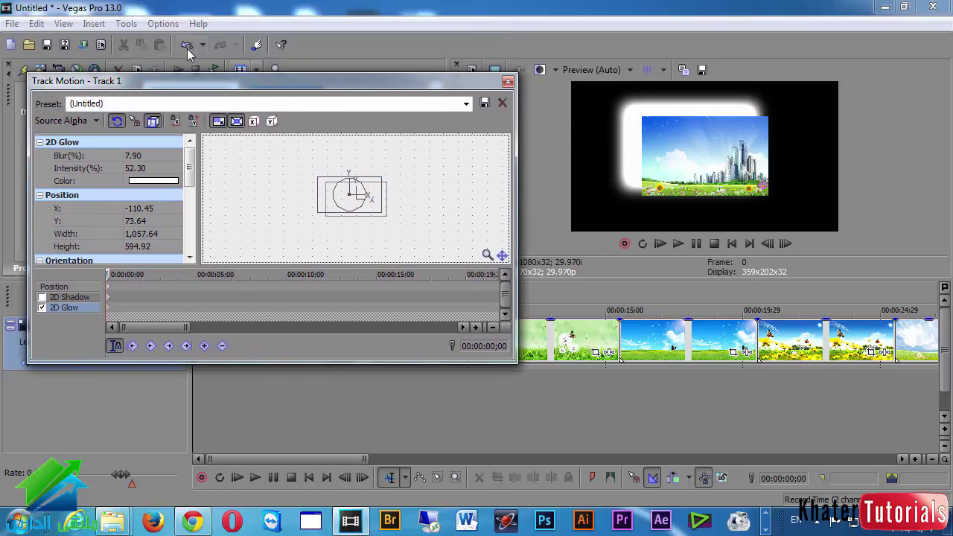
pyautogui.click(185, 46)
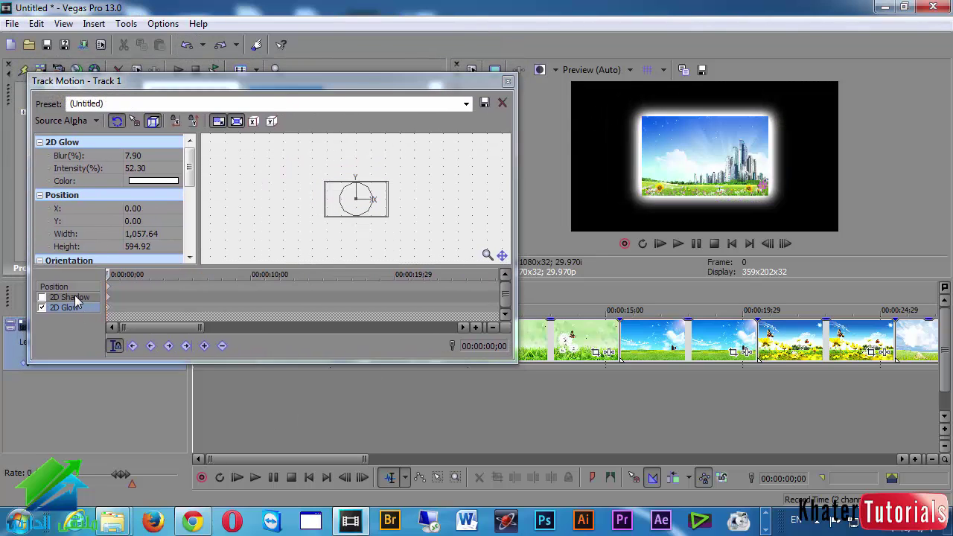
# Move Track 1's Position box out of the frame to about X 1,534, Y -25 at the first keyframe.
pyautogui.click(63, 288)
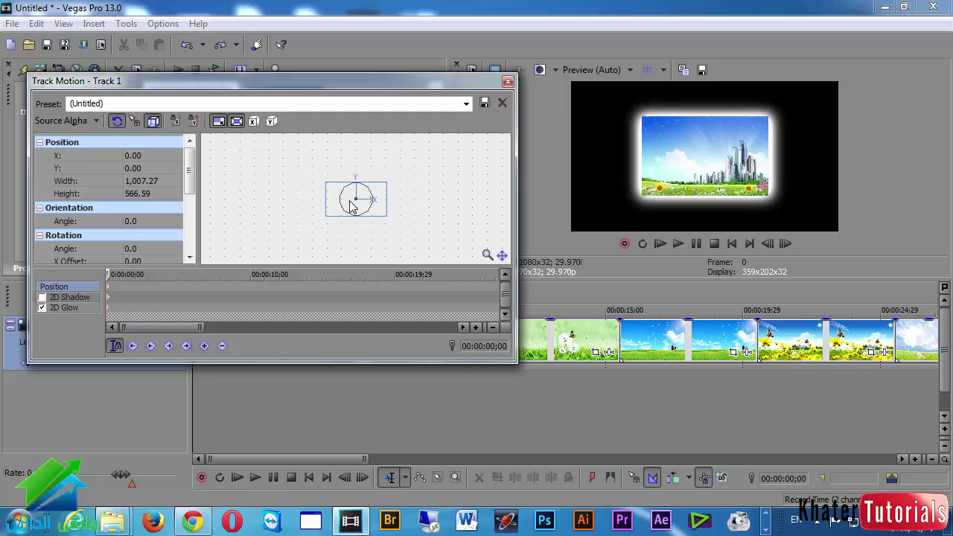
pyautogui.moveTo(347, 206); pyautogui.dragTo(442, 207)
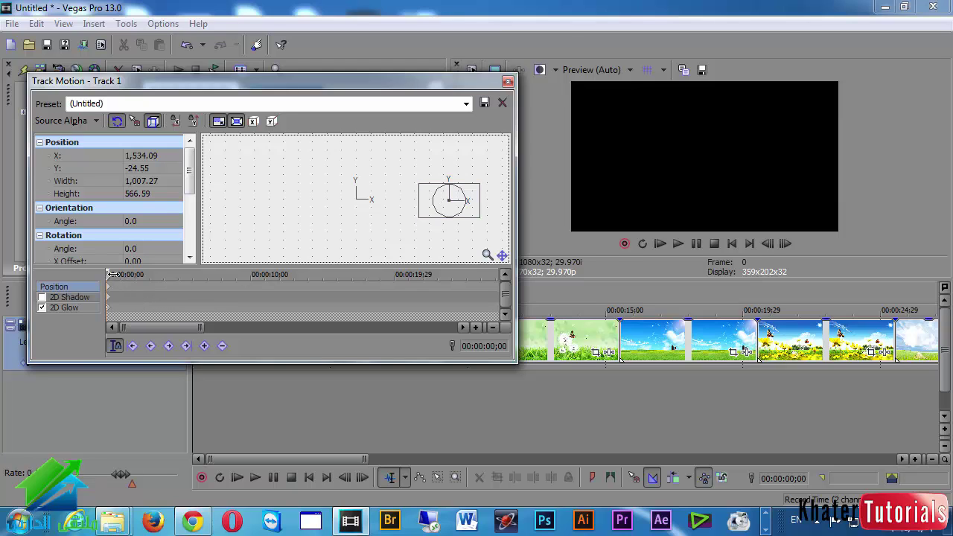
# Add a Position keyframe at 00:00:00;15 by moving the track box back into the frame at about X 108, Y 57.
pyautogui.moveTo(111, 274); pyautogui.dragTo(149, 274)
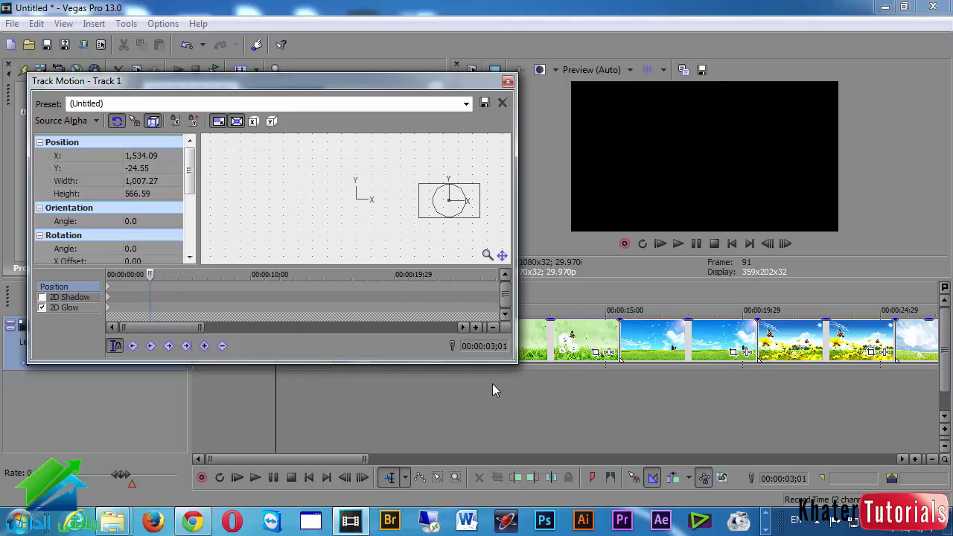
pyautogui.moveTo(508, 358); pyautogui.dragTo(442, 309)
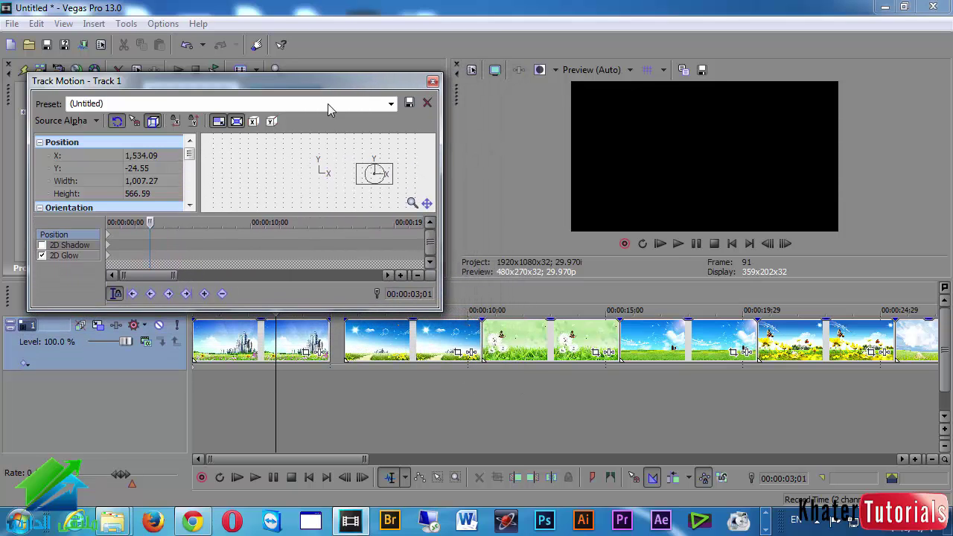
pyautogui.moveTo(324, 81); pyautogui.dragTo(345, 1)
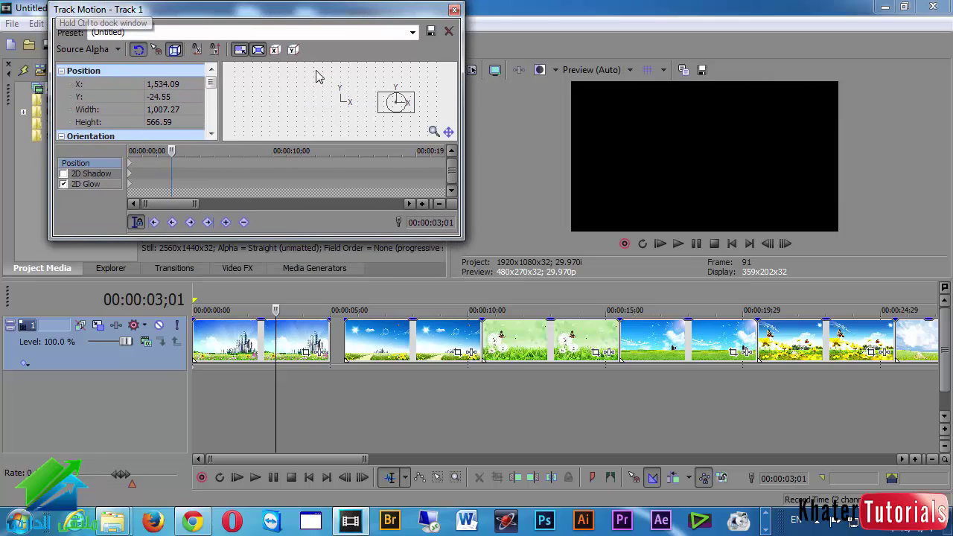
pyautogui.scroll(3, 161, 155)
pyautogui.click(164, 161)
pyautogui.scroll(2, 164, 161)
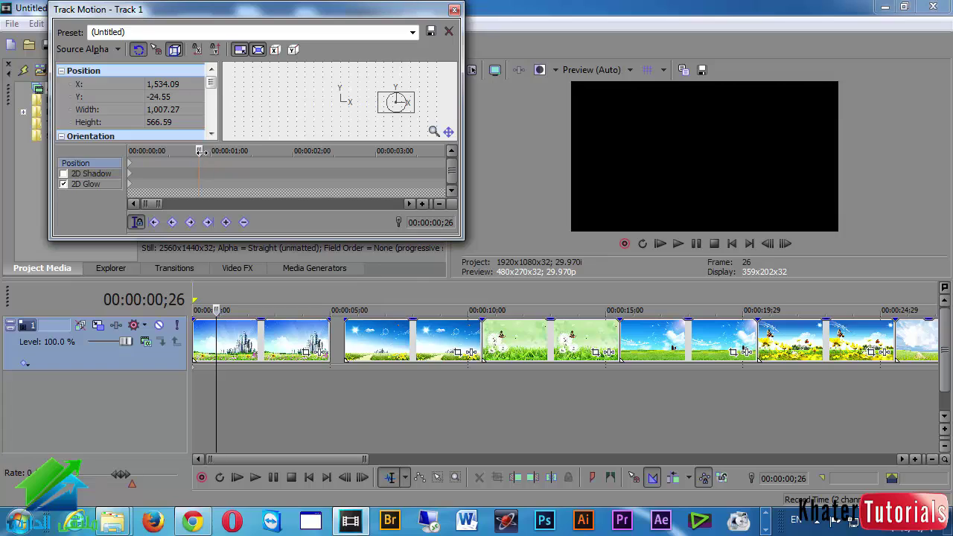
pyautogui.moveTo(202, 162); pyautogui.dragTo(169, 146)
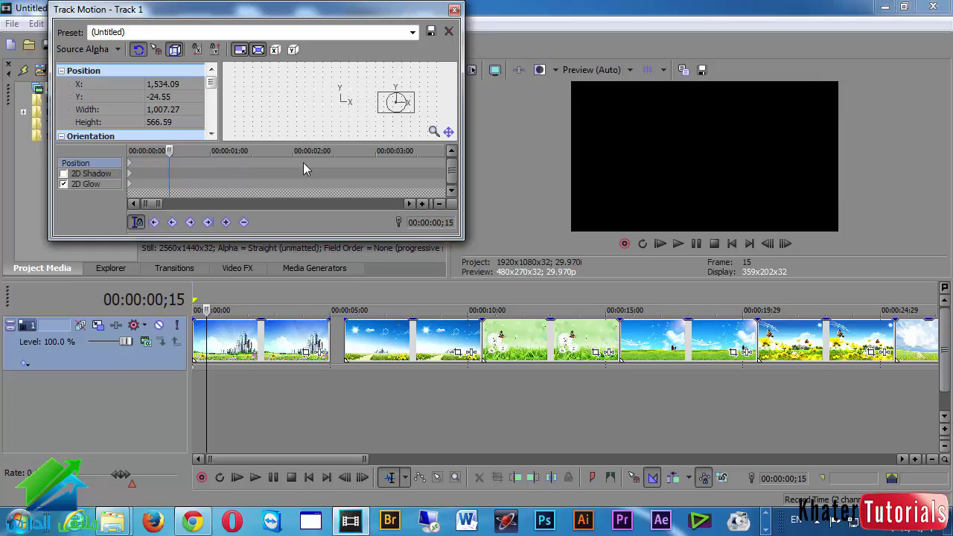
pyautogui.moveTo(391, 106); pyautogui.dragTo(344, 104)
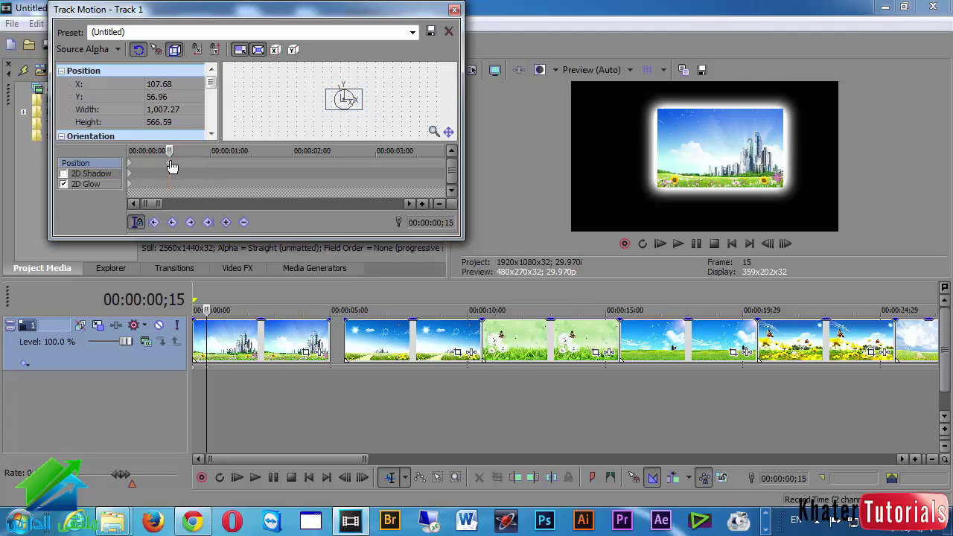
# Add a Position keyframe at 00:00:02;09 holding the same placement, and shift it to just past 00:00:03;00.
pyautogui.click(319, 160)
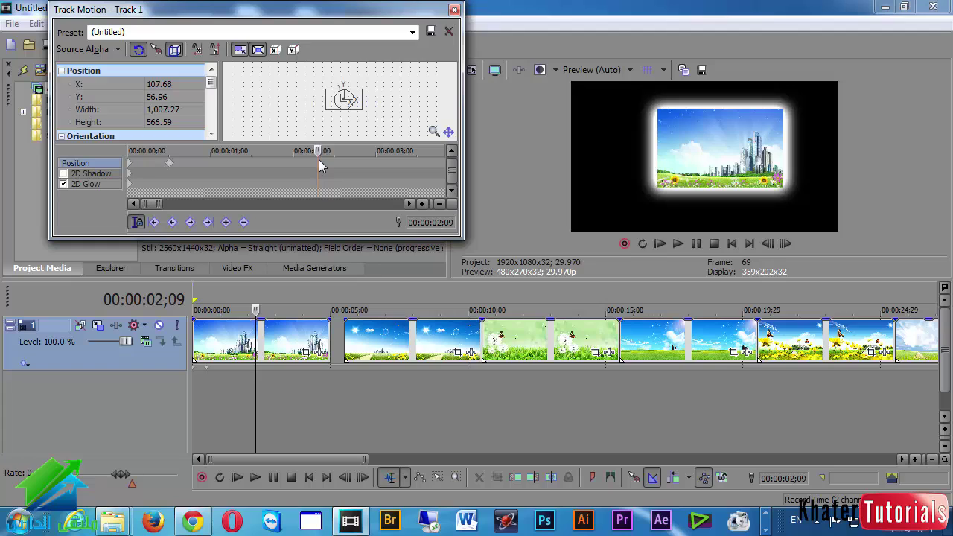
pyautogui.click(226, 222)
pyautogui.moveTo(317, 150); pyautogui.dragTo(254, 159)
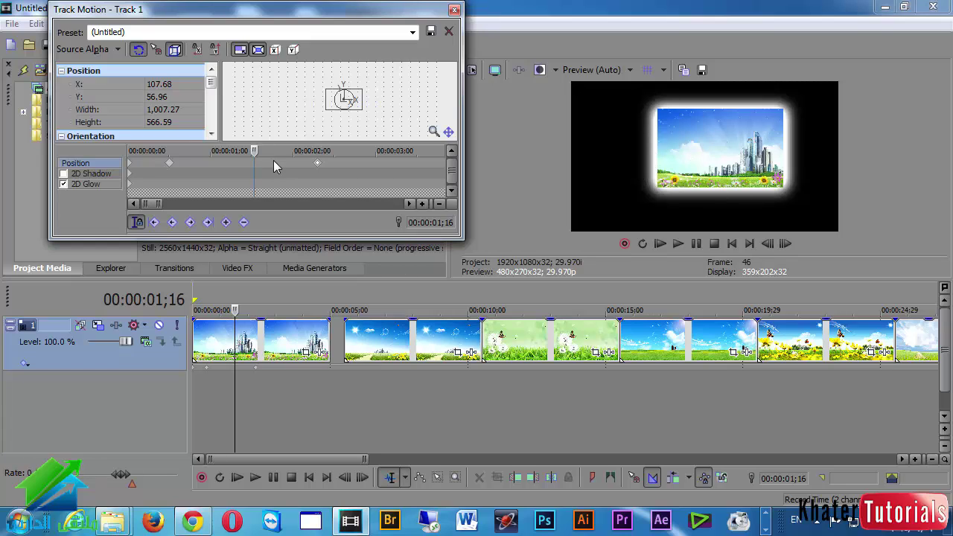
pyautogui.moveTo(258, 151); pyautogui.dragTo(387, 160)
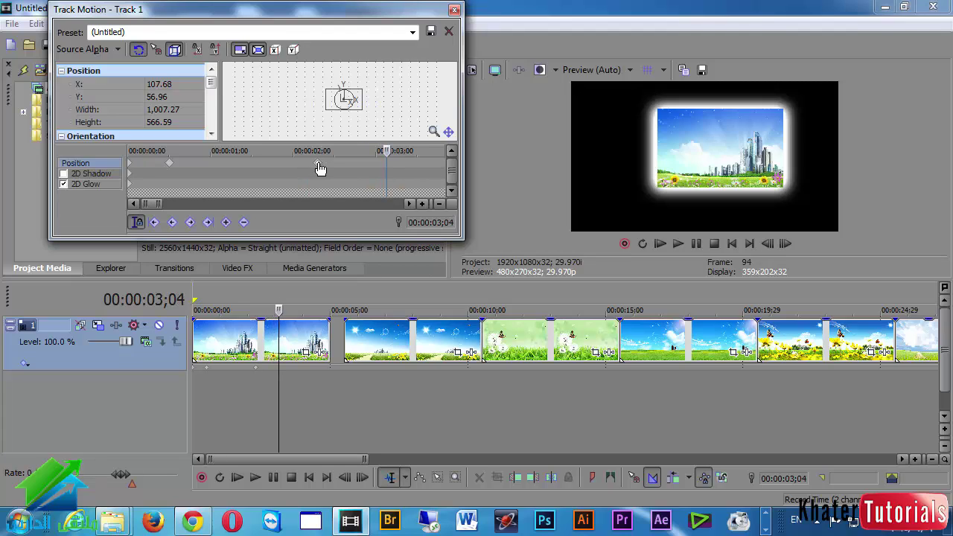
pyautogui.doubleClick(318, 165)
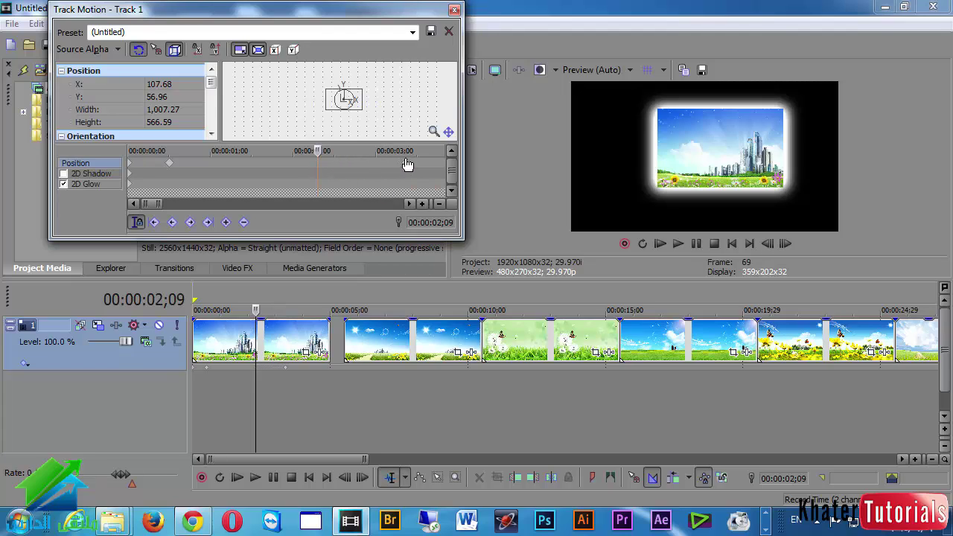
# Shift the third Position keyframe to about 00:00:04;09, near the end of the first image.
pyautogui.doubleClick(383, 163)
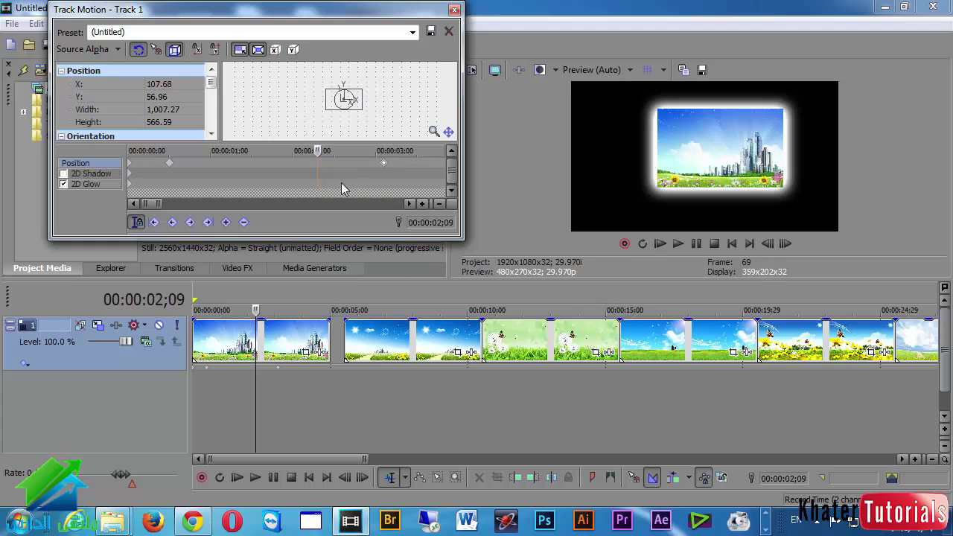
pyautogui.click(278, 370)
pyautogui.click(278, 372)
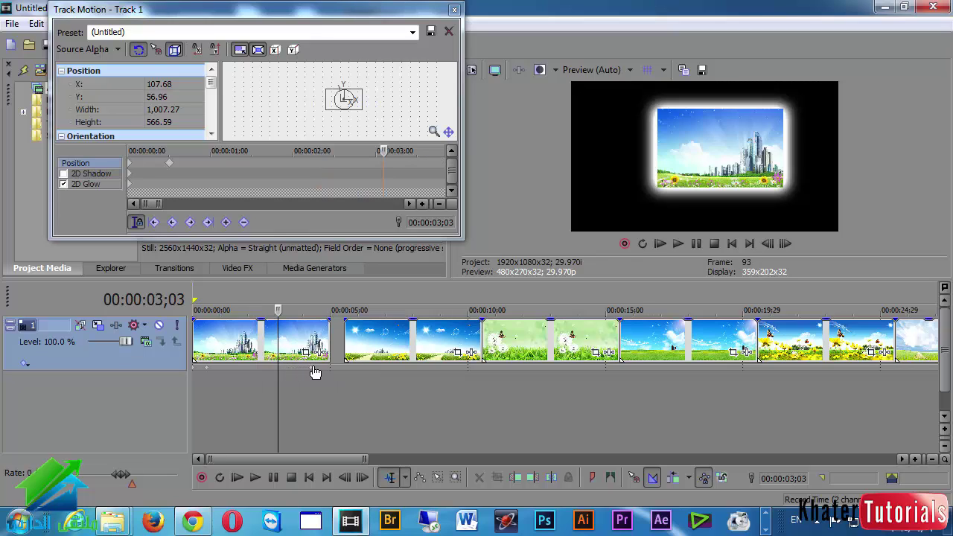
pyautogui.moveTo(307, 386); pyautogui.dragTo(215, 387)
pyautogui.click(213, 389)
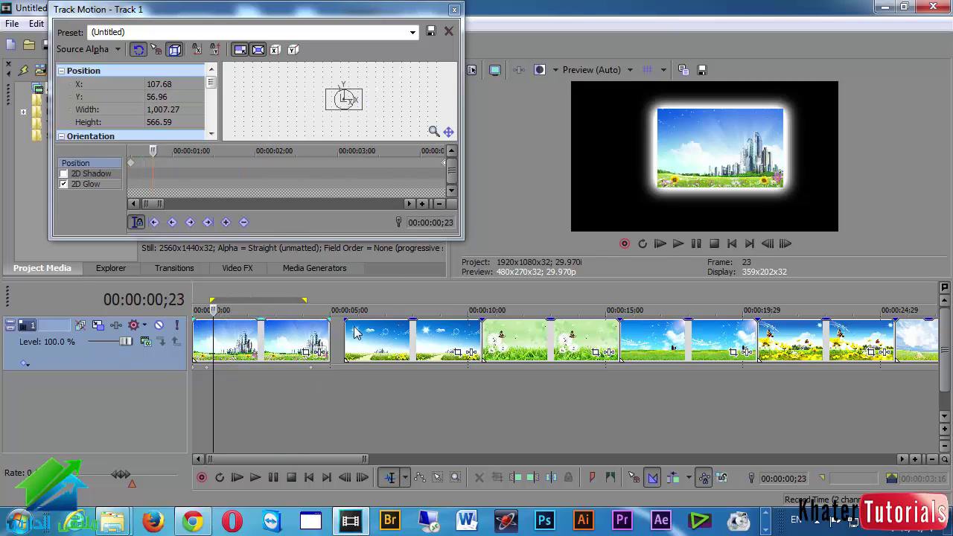
# Add a Position keyframe at 00:00:05;00 by moving the track box out of the frame to about X -1,298, Y 57.
pyautogui.moveTo(152, 203); pyautogui.dragTo(175, 203)
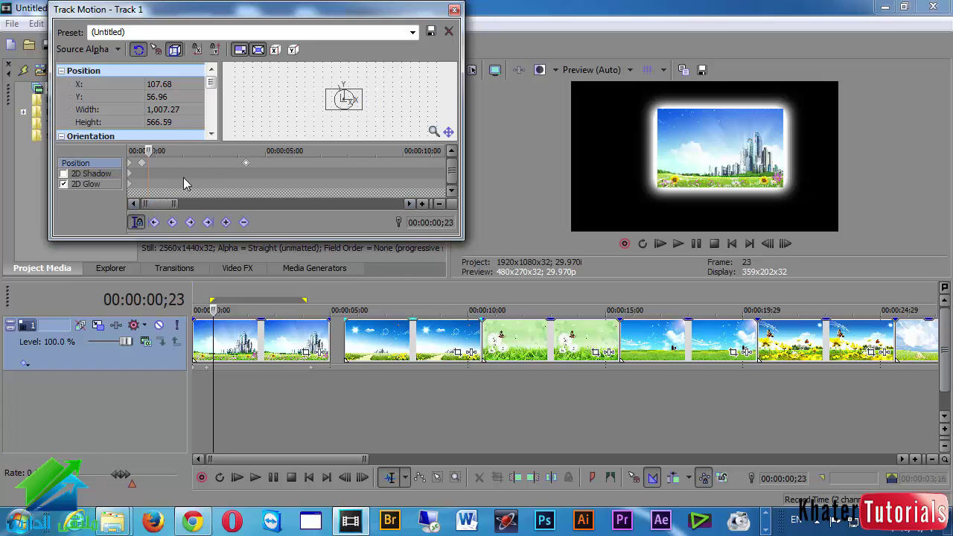
pyautogui.moveTo(151, 161); pyautogui.dragTo(259, 162)
pyautogui.click(330, 330)
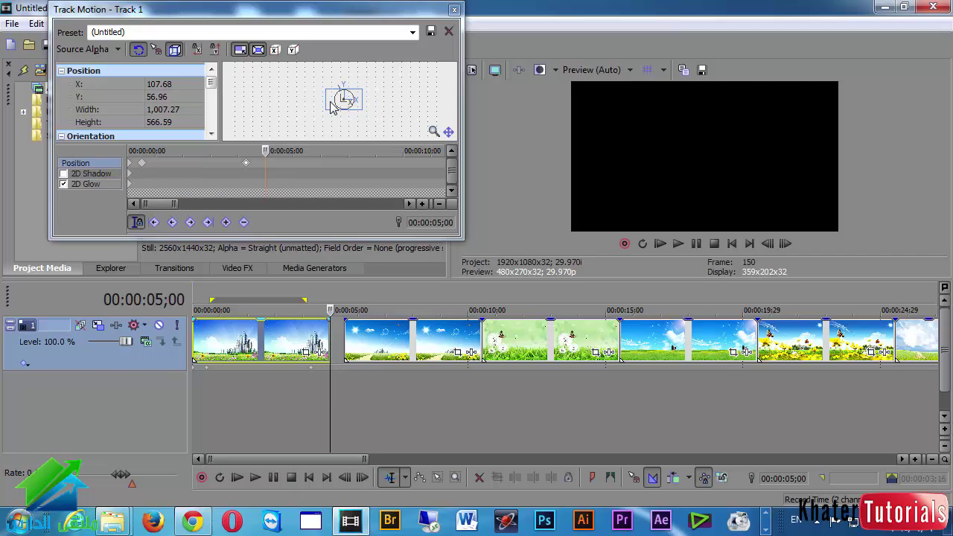
pyautogui.moveTo(332, 104); pyautogui.dragTo(280, 106)
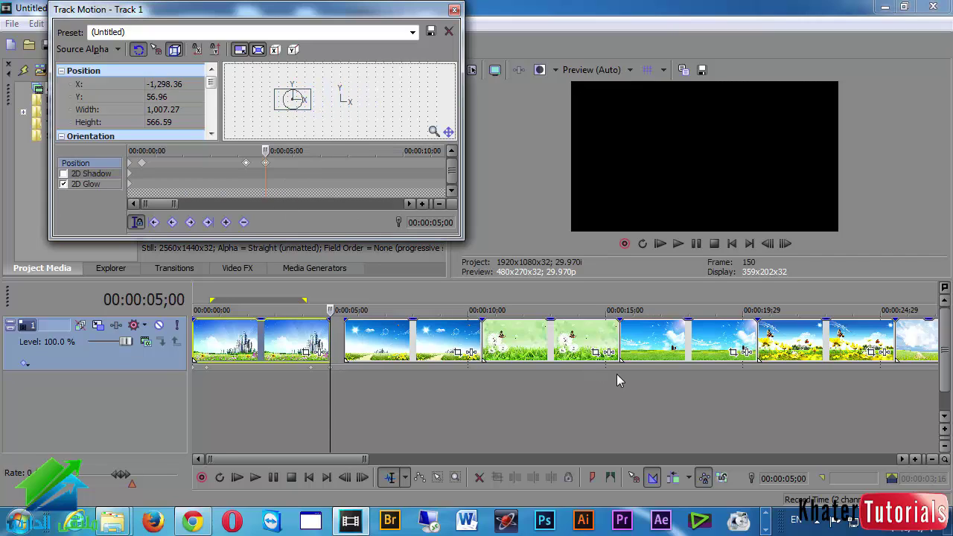
# Play back the first image's motion and scrub the frames just after the 00:00:05;00 keyframe.
pyautogui.click(661, 244)
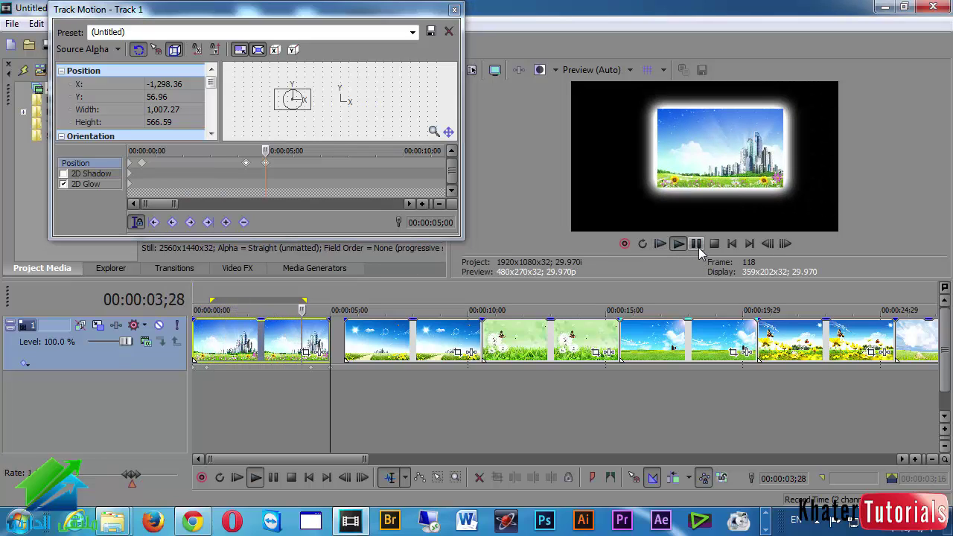
pyautogui.click(696, 245)
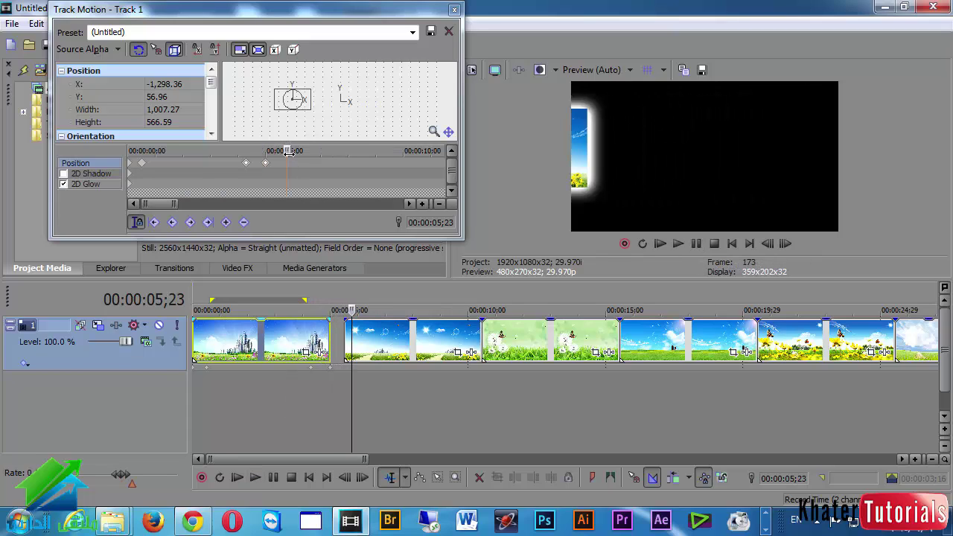
pyautogui.moveTo(289, 151)
pyautogui.mouseDown()
pyautogui.moveTo(347, 151)
pyautogui.moveTo(118, 159)
pyautogui.moveTo(273, 151)
pyautogui.mouseUp()
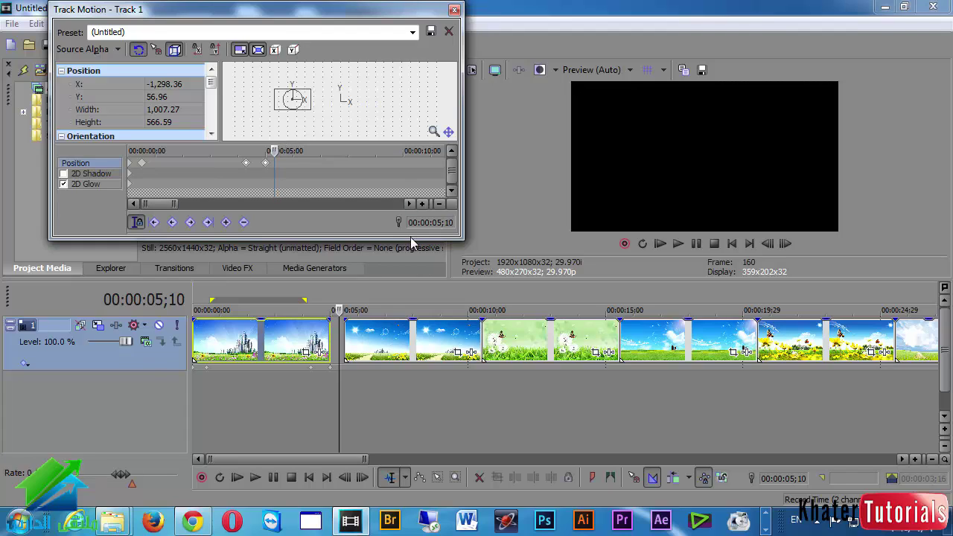
pyautogui.click(235, 442)
pyautogui.moveTo(274, 152)
pyautogui.mouseDown()
pyautogui.moveTo(241, 151)
pyautogui.moveTo(266, 152)
pyautogui.mouseUp()
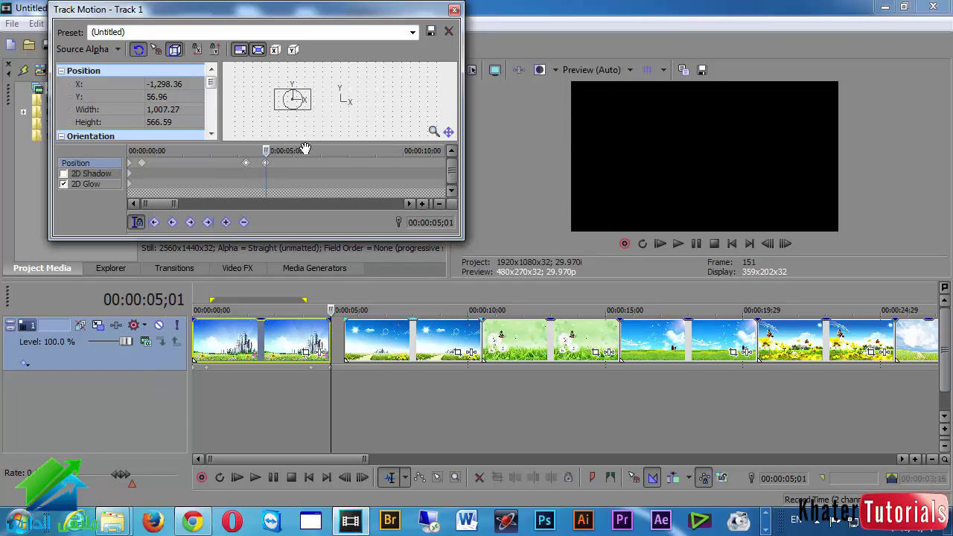
pyautogui.moveTo(265, 153); pyautogui.dragTo(269, 153)
pyautogui.moveTo(163, 154); pyautogui.dragTo(270, 162)
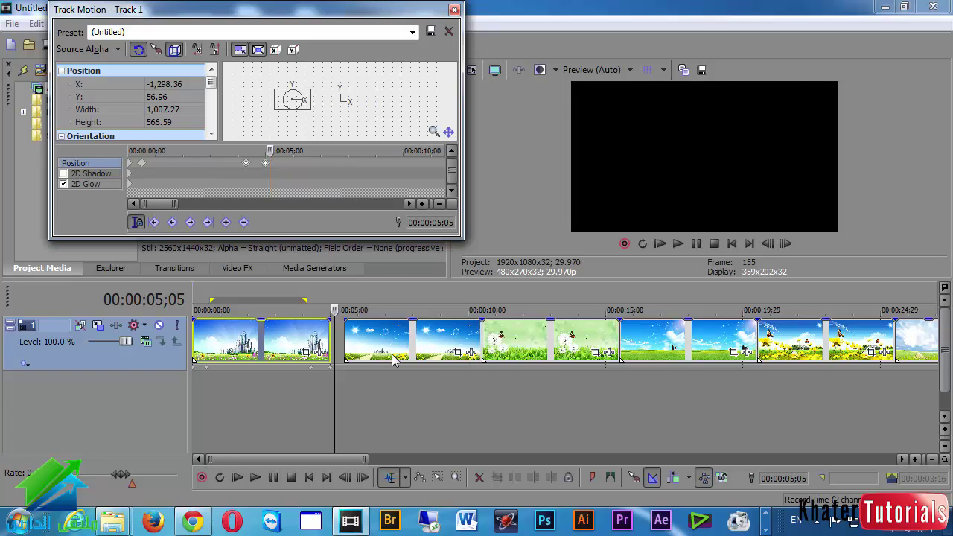
# Close the gaps on Track 1 by moving the second and following images earlier until all images sit end to end.
pyautogui.moveTo(396, 359); pyautogui.dragTo(370, 341)
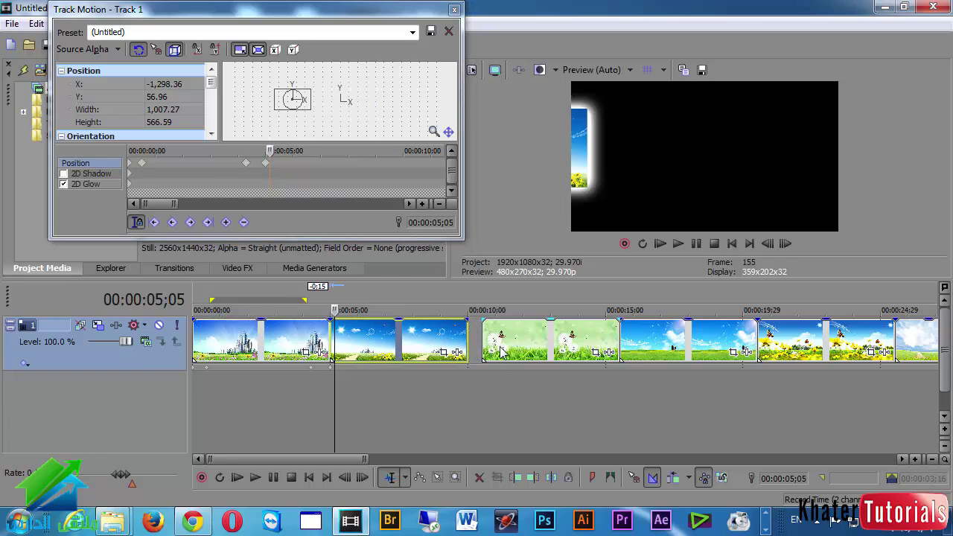
pyautogui.moveTo(518, 344); pyautogui.dragTo(504, 345)
pyautogui.moveTo(651, 347); pyautogui.dragTo(634, 346)
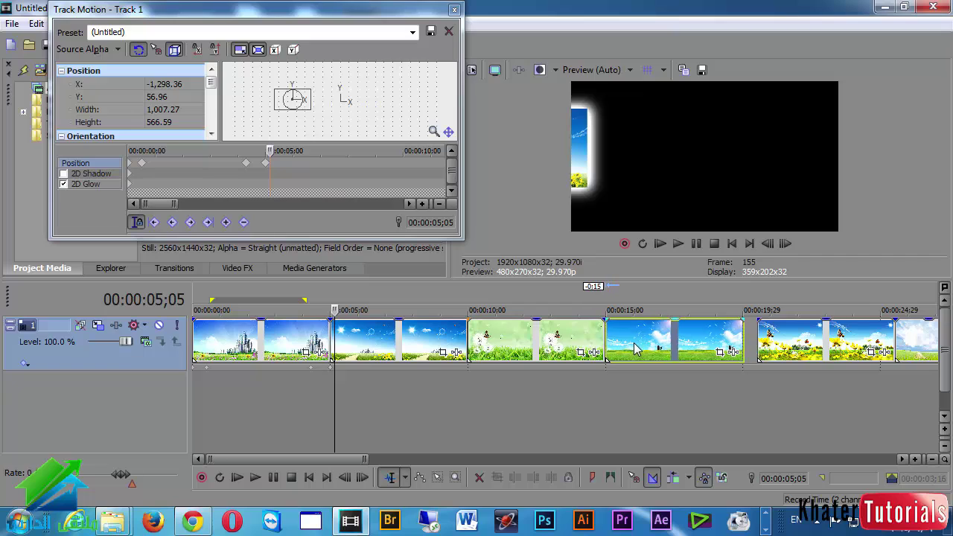
pyautogui.moveTo(792, 347); pyautogui.dragTo(774, 344)
pyautogui.moveTo(916, 344); pyautogui.dragTo(845, 348)
pyautogui.scroll(-2, 904, 343)
pyautogui.scroll(-2, 844, 348)
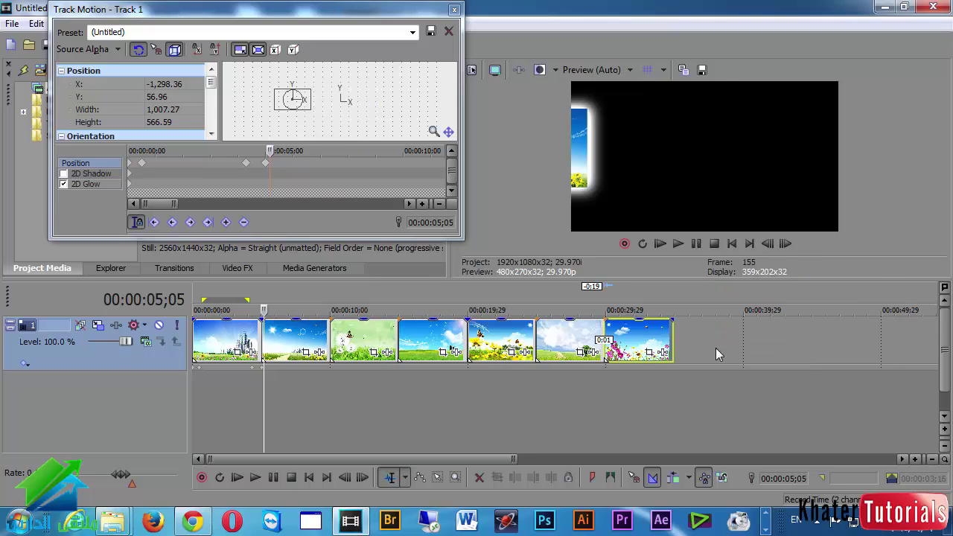
# Scrub through the first image's Position keyframes and compare their timing with the point where the second image begins.
pyautogui.scroll(6, 378, 393)
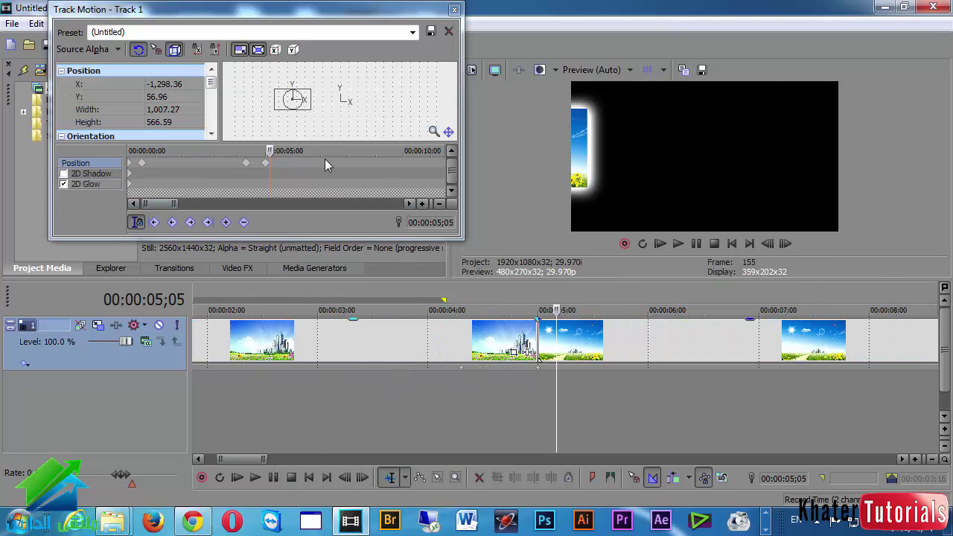
pyautogui.moveTo(277, 151); pyautogui.dragTo(269, 150)
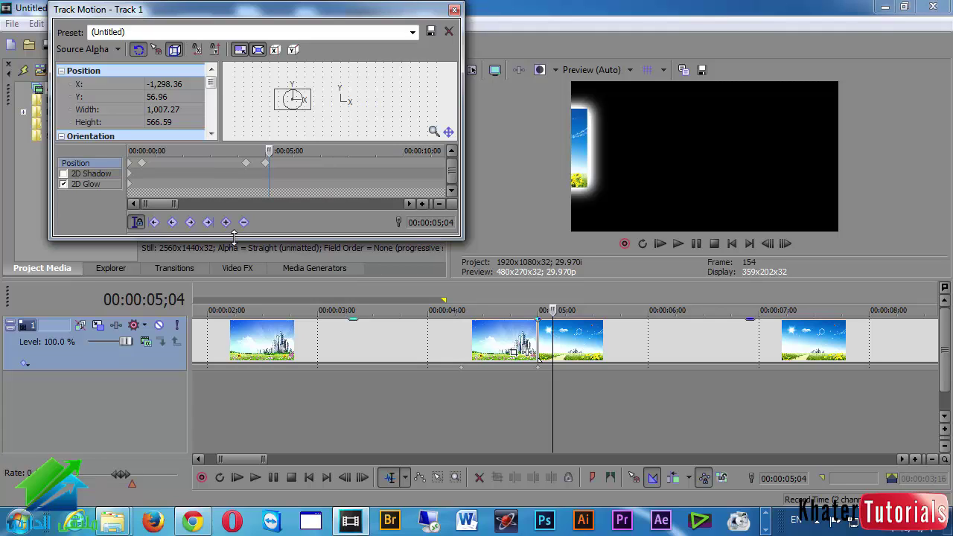
pyautogui.hotkey('ctrl', 'Home')
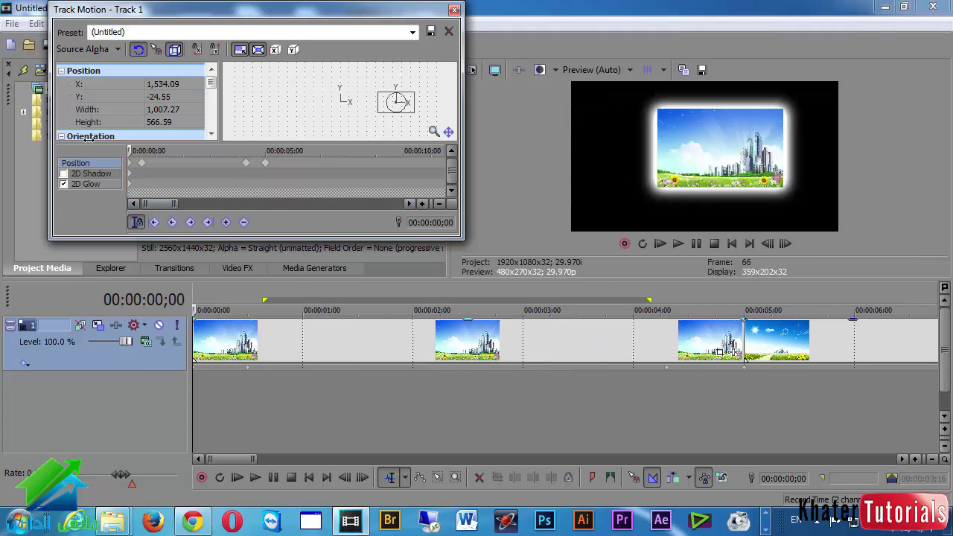
pyautogui.moveTo(134, 167); pyautogui.dragTo(227, 168)
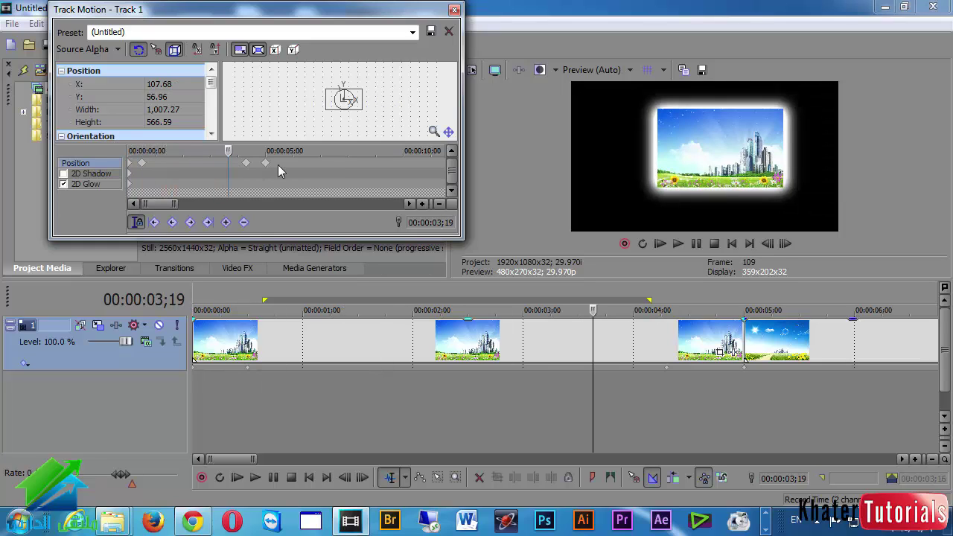
pyautogui.click(537, 355)
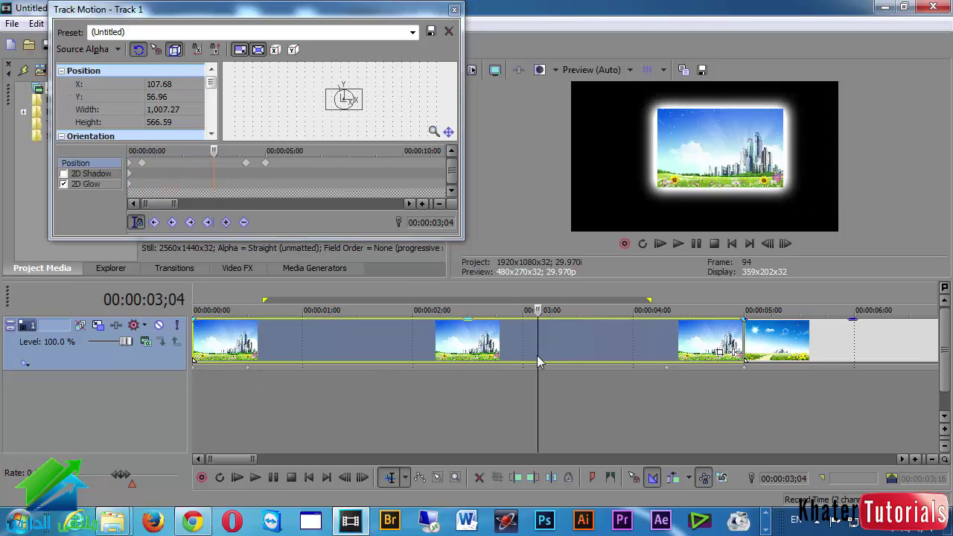
pyautogui.scroll(-5, 221, 168)
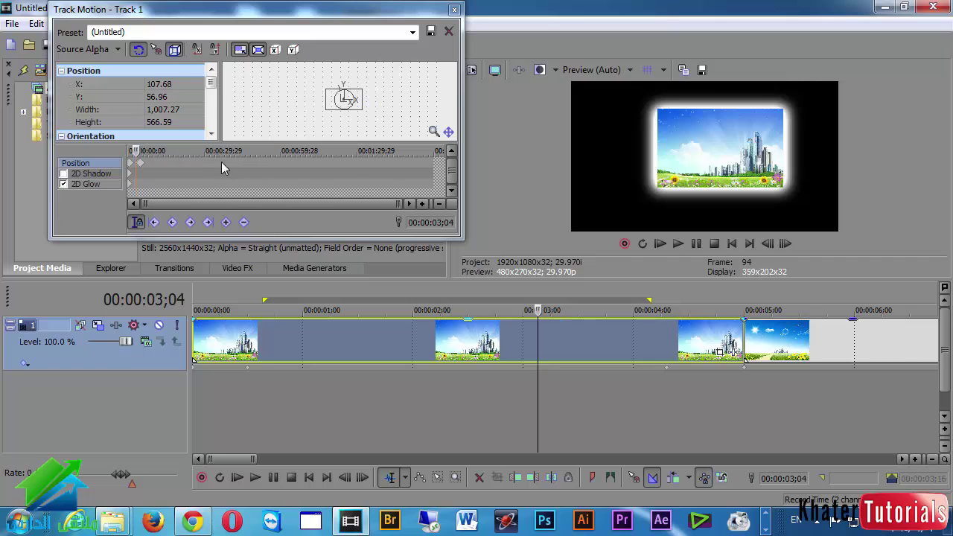
pyautogui.moveTo(152, 152); pyautogui.dragTo(117, 161)
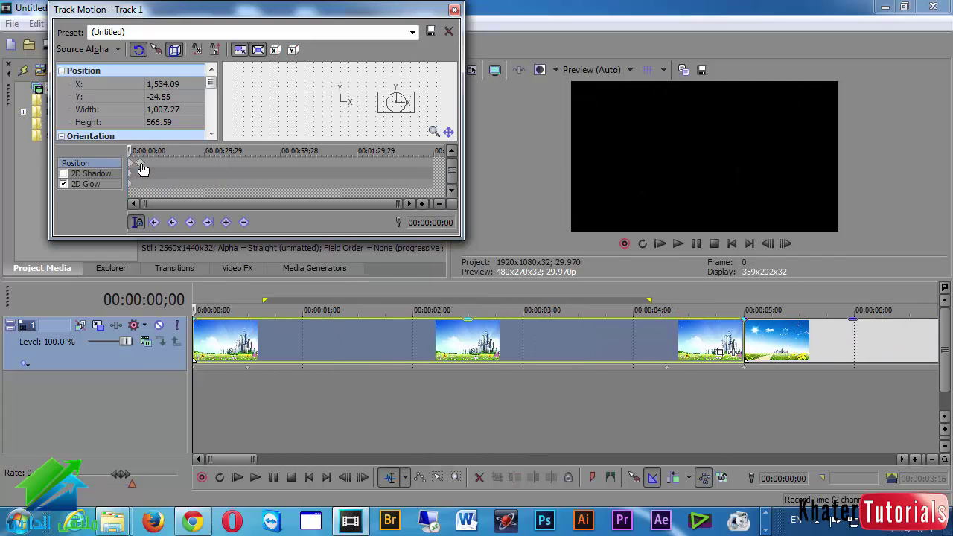
# Play the first image's motion, check the Sync Cursor option, and scrub to 00:00:05;01 at the start of the second image.
pyautogui.scroll(5, 141, 169)
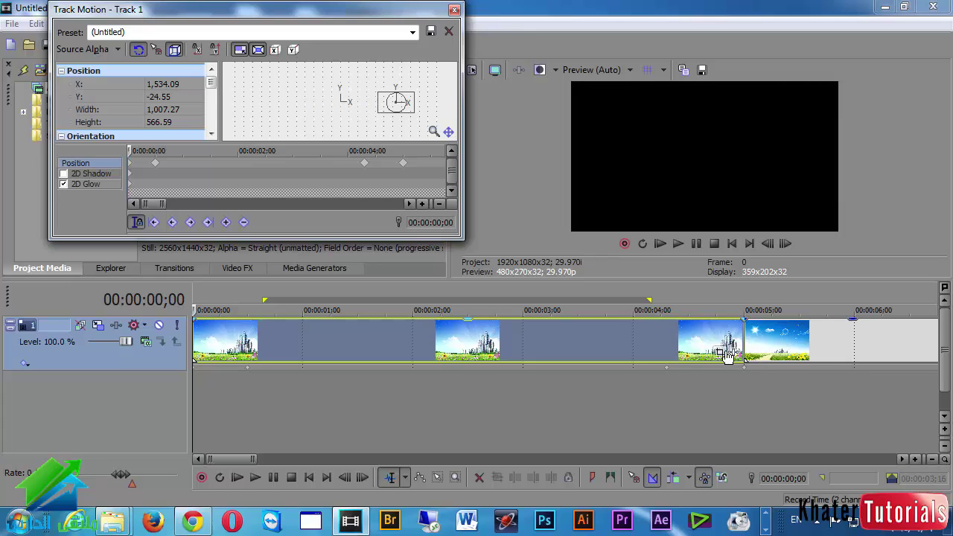
pyautogui.click(726, 350)
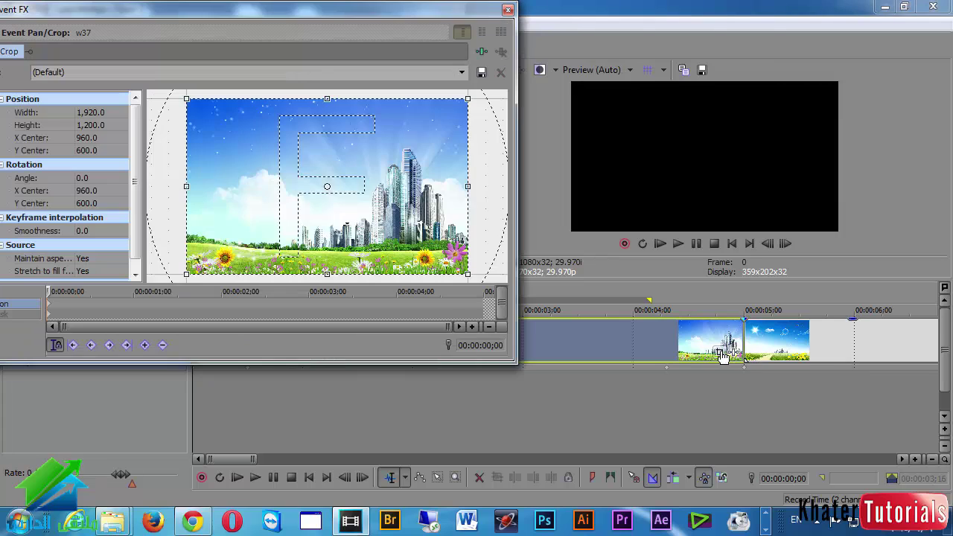
pyautogui.click(508, 10)
pyautogui.press('space')
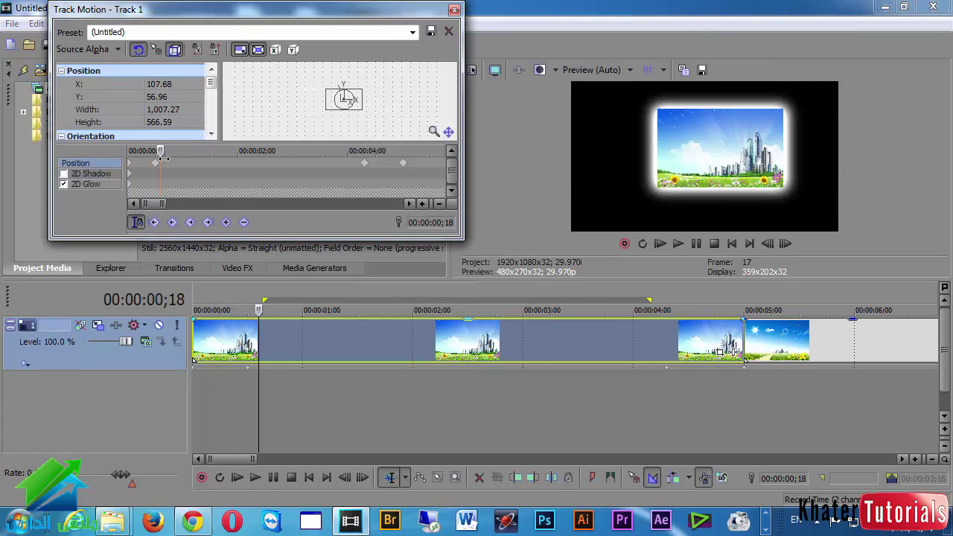
pyautogui.press('space')
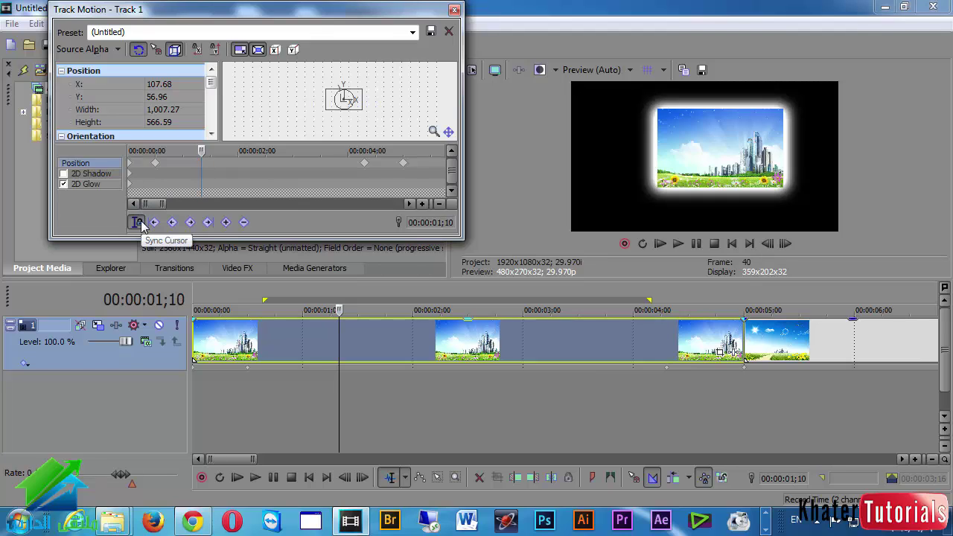
pyautogui.click(138, 223)
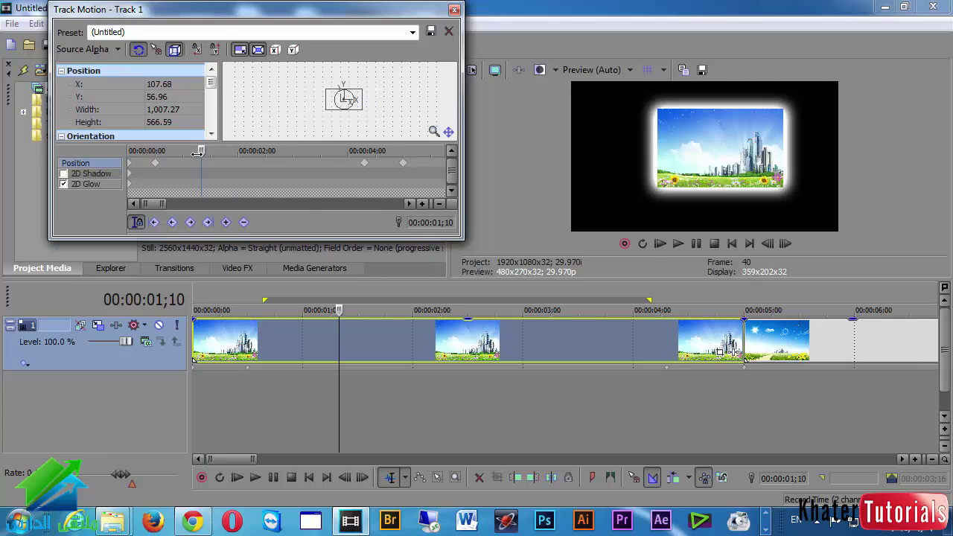
pyautogui.moveTo(197, 152); pyautogui.dragTo(404, 158)
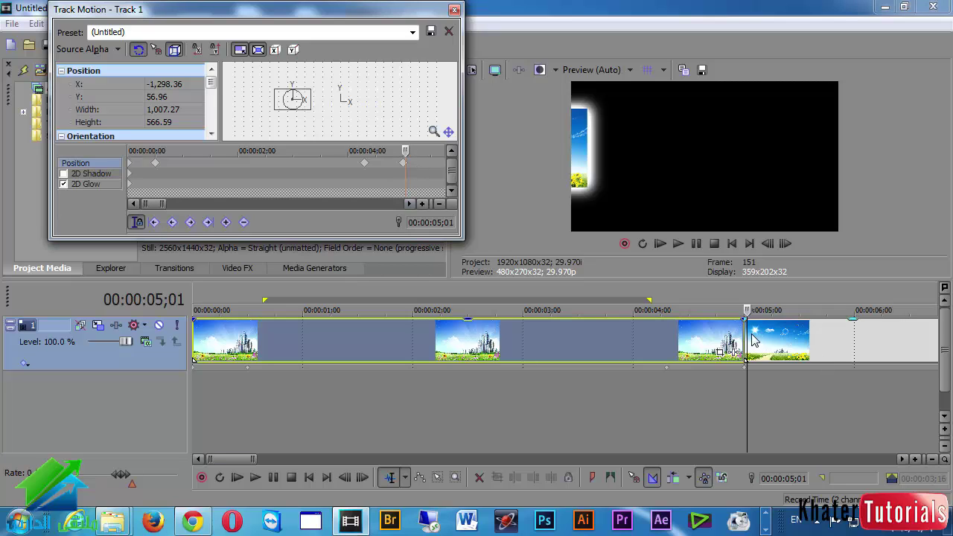
# Select all four Position keyframes of Track 1 and copy them.
pyautogui.scroll(-3, 752, 340)
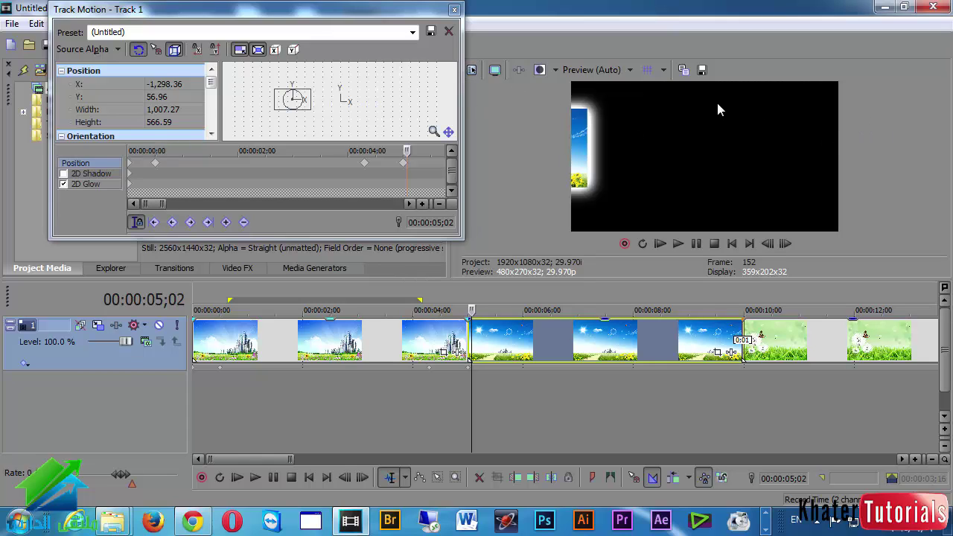
pyautogui.click(405, 163)
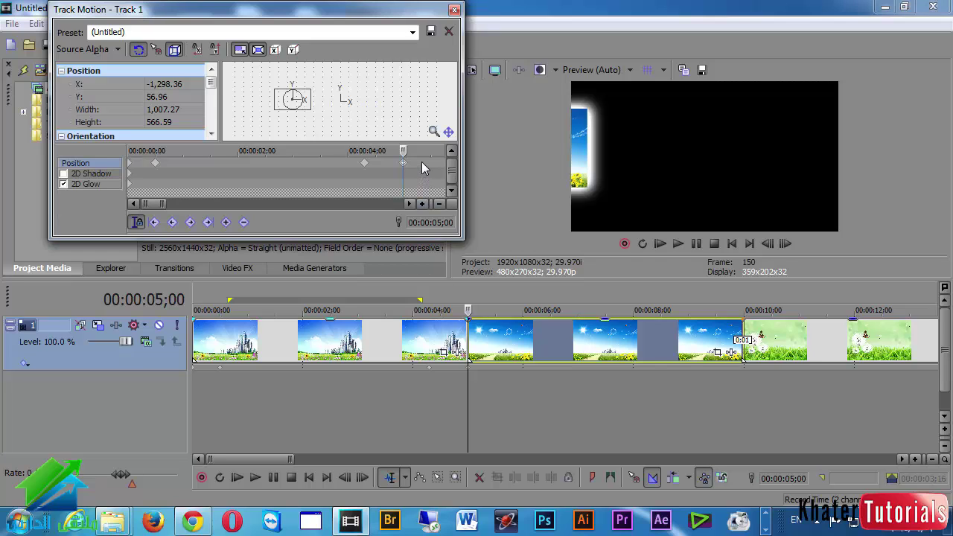
pyautogui.moveTo(422, 169); pyautogui.dragTo(129, 170)
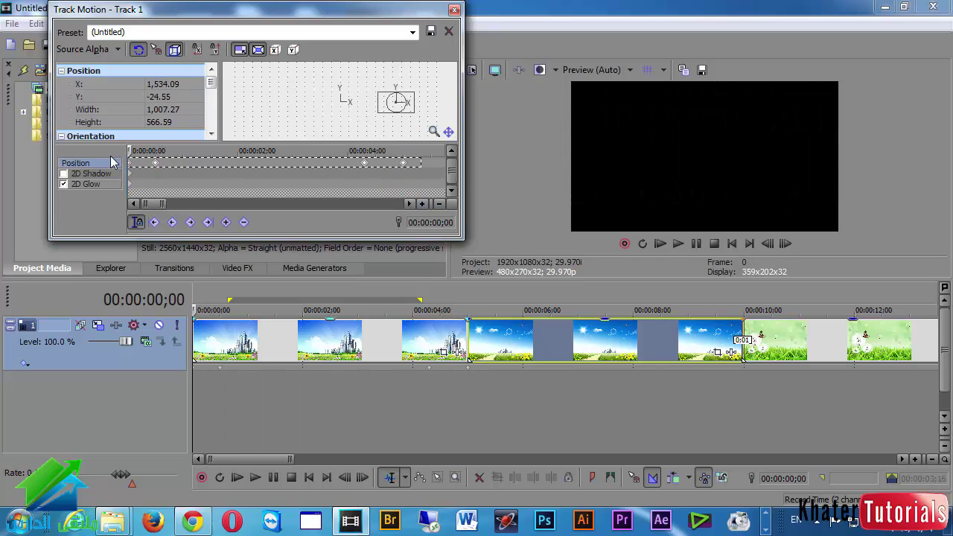
pyautogui.rightClick(129, 164)
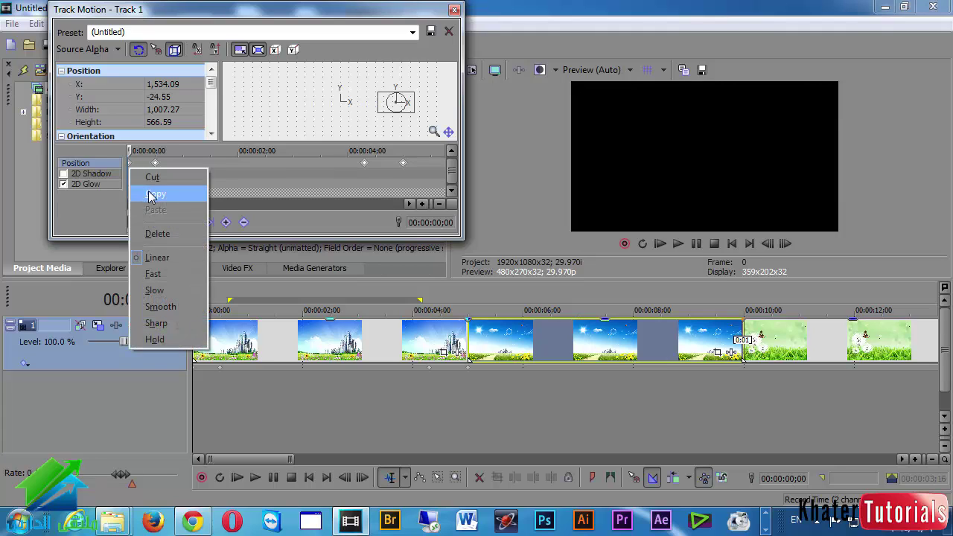
pyautogui.click(151, 195)
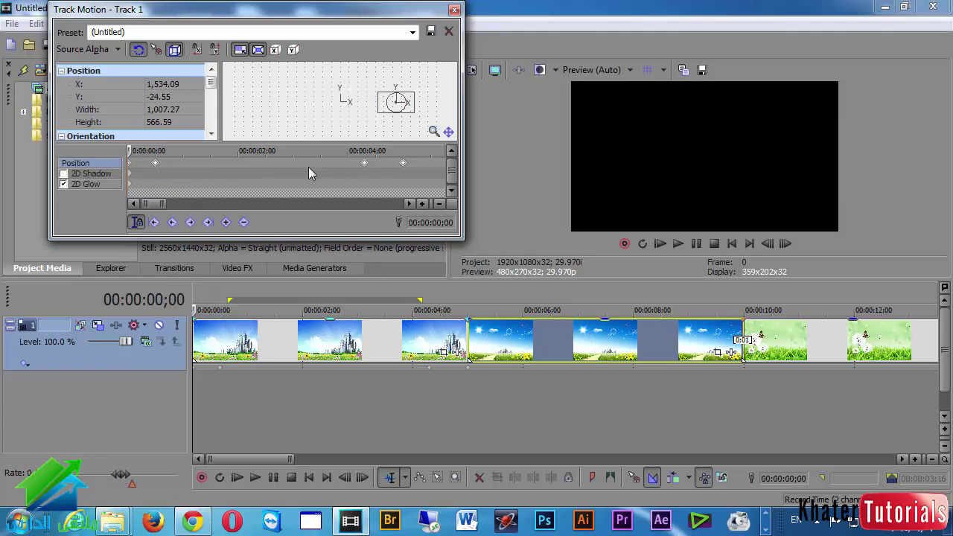
# Paste the copied Position keyframes into the Track Motion timeline at 00:00:05;02, at the start of the second image.
pyautogui.click(403, 165)
pyautogui.scroll(4, 353, 176)
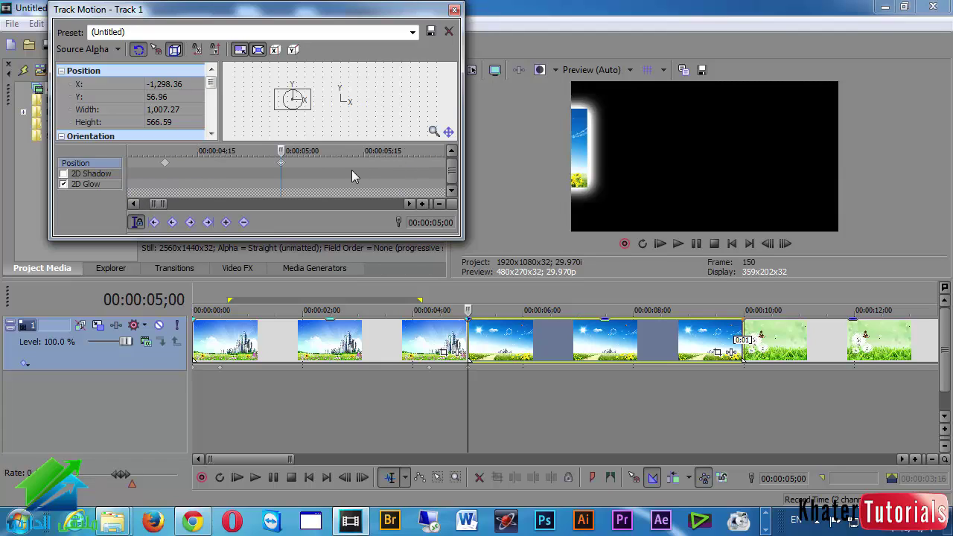
pyautogui.click(283, 152)
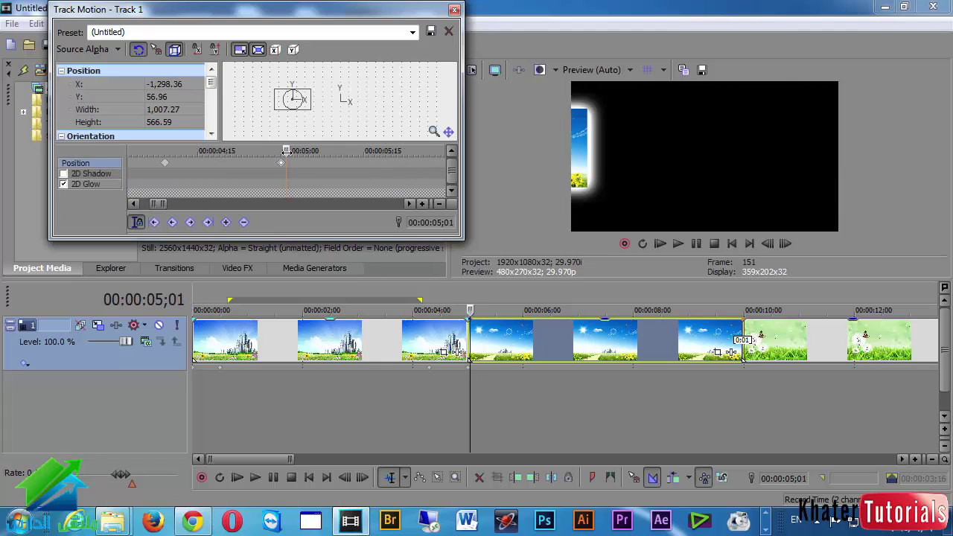
pyautogui.moveTo(286, 151); pyautogui.dragTo(291, 151)
pyautogui.rightClick(291, 167)
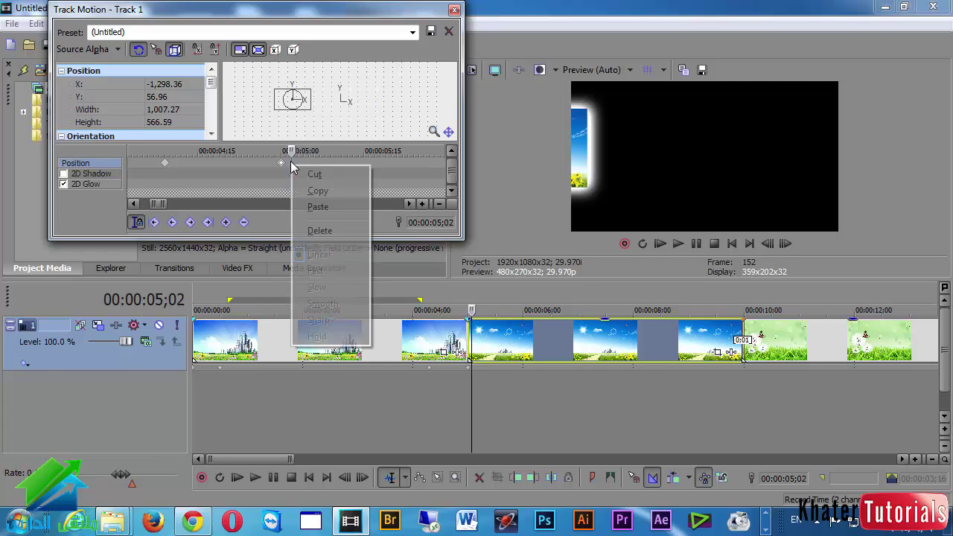
pyautogui.click(318, 207)
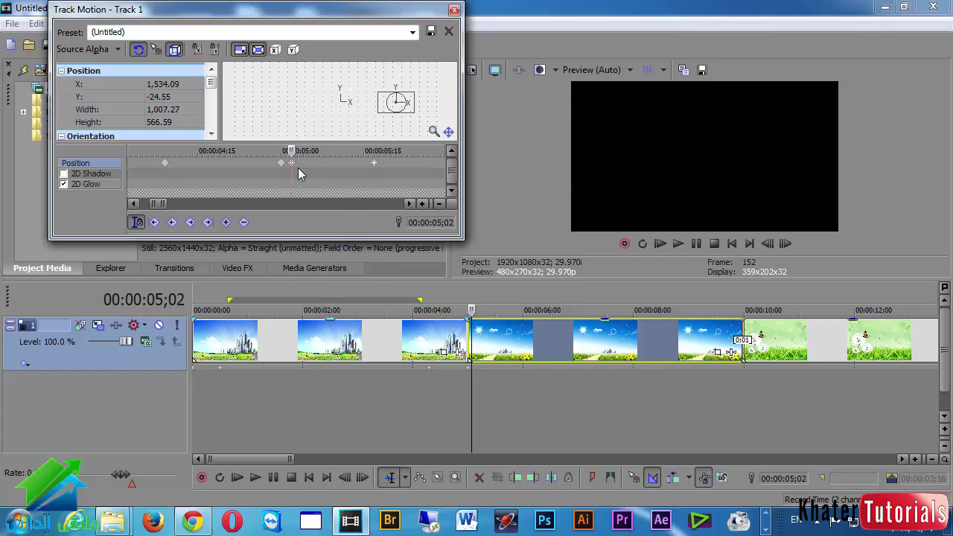
# Scrub through the second image's pasted Position keyframes and examine their spacing from the first image's keyframes.
pyautogui.moveTo(288, 151); pyautogui.dragTo(413, 156)
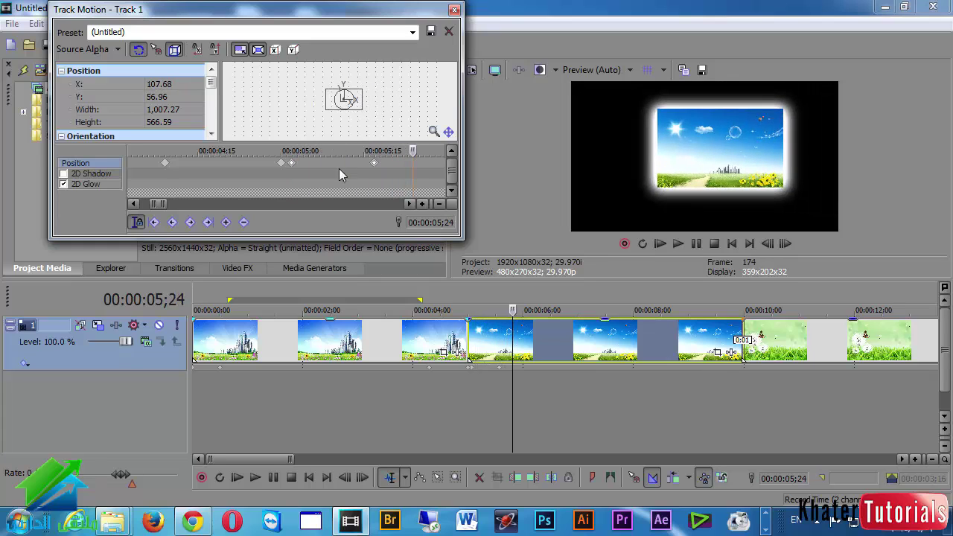
pyautogui.scroll(-5, 334, 164)
pyautogui.moveTo(210, 152)
pyautogui.mouseDown()
pyautogui.moveTo(279, 151)
pyautogui.moveTo(200, 151)
pyautogui.mouseUp()
pyautogui.scroll(4, 217, 160)
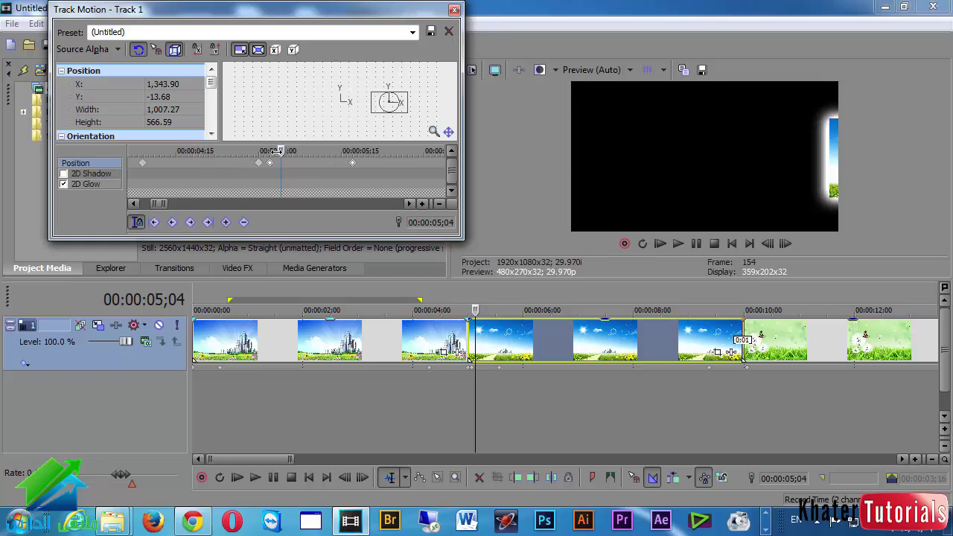
pyautogui.moveTo(276, 151); pyautogui.dragTo(303, 151)
pyautogui.scroll(-5, 305, 174)
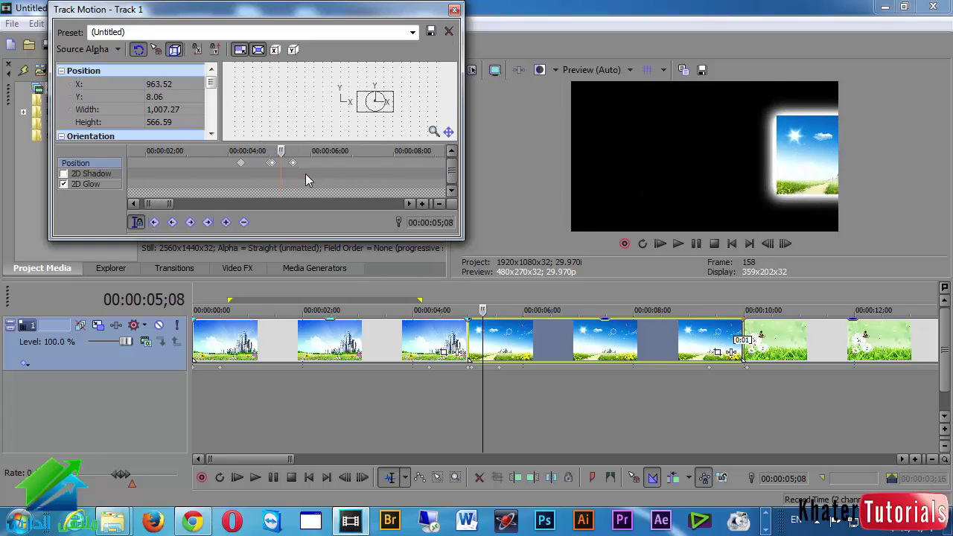
pyautogui.scroll(-2, 303, 166)
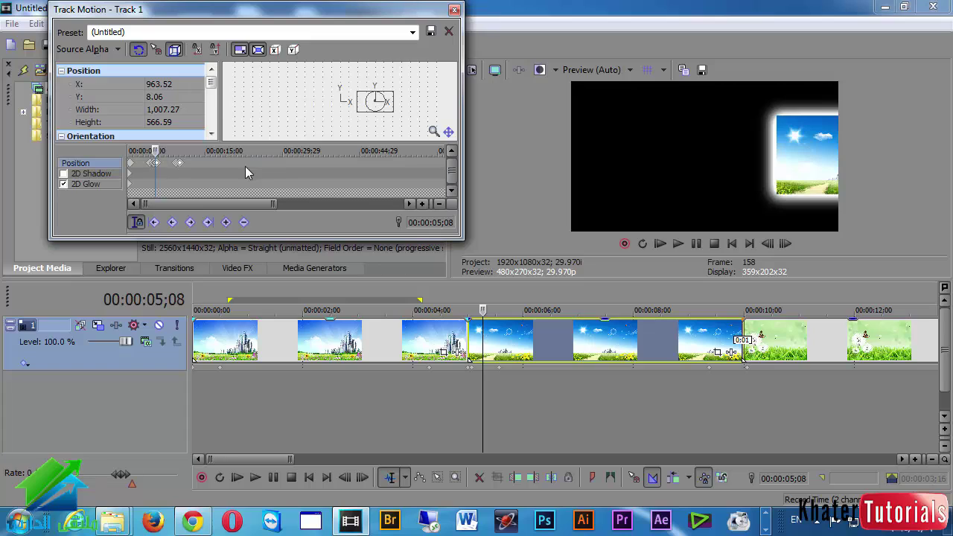
pyautogui.scroll(-3, 245, 166)
pyautogui.scroll(5, 225, 176)
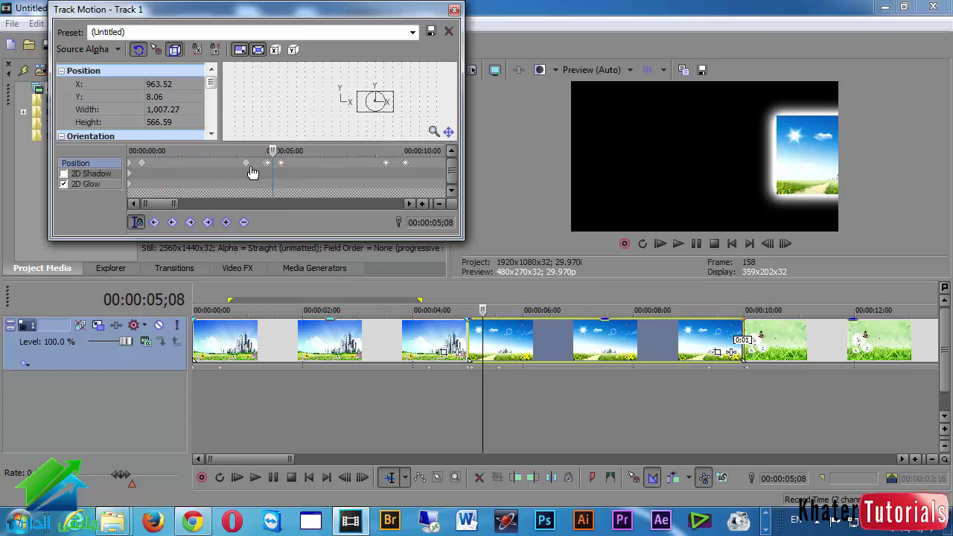
pyautogui.scroll(2, 274, 171)
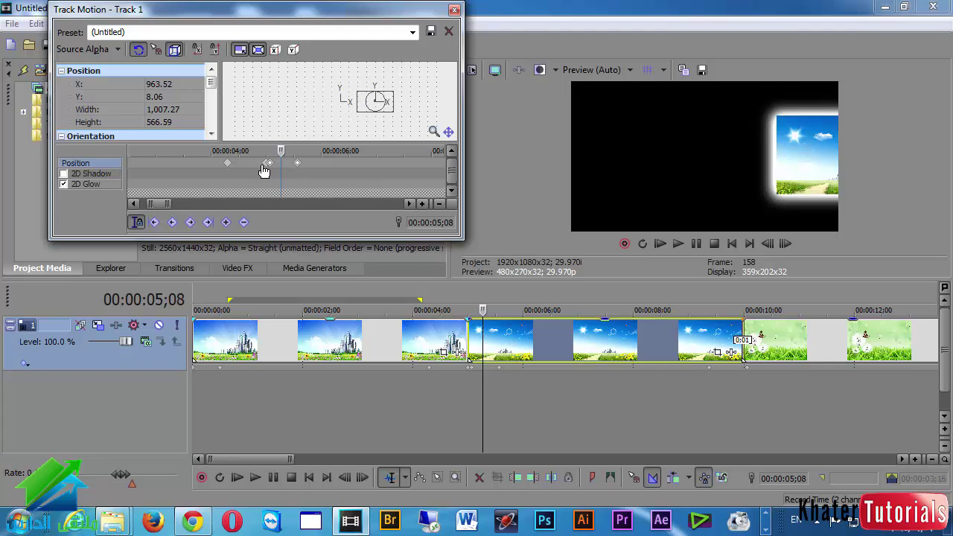
pyautogui.scroll(3, 269, 173)
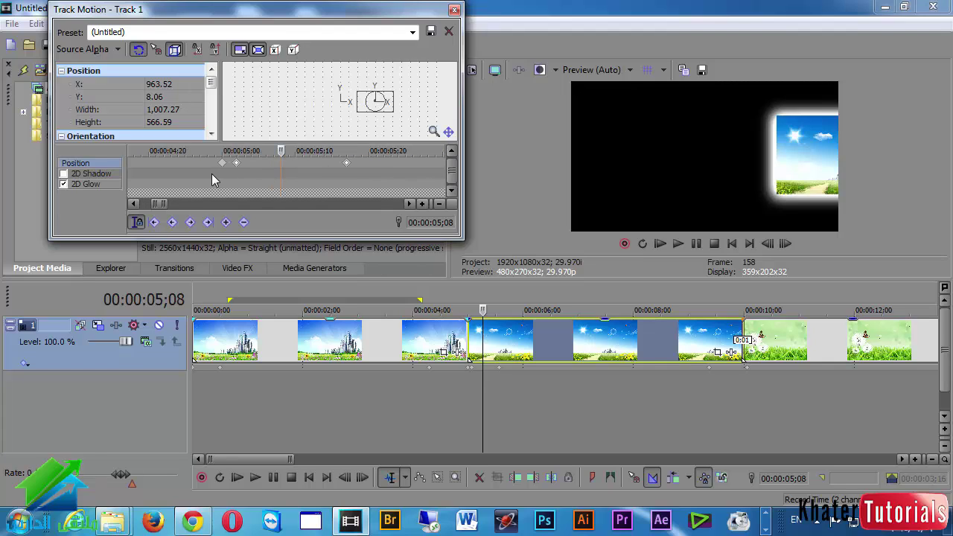
pyautogui.click(296, 146)
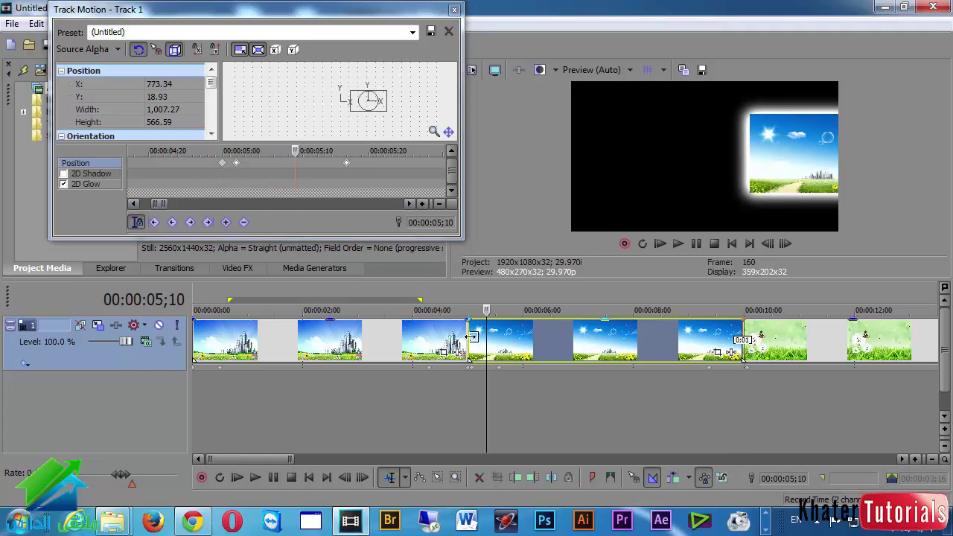
# Move the second image on Track 1 two frames later so it starts at 00:00:05;02.
pyautogui.click(473, 334)
pyautogui.scroll(8, 538, 367)
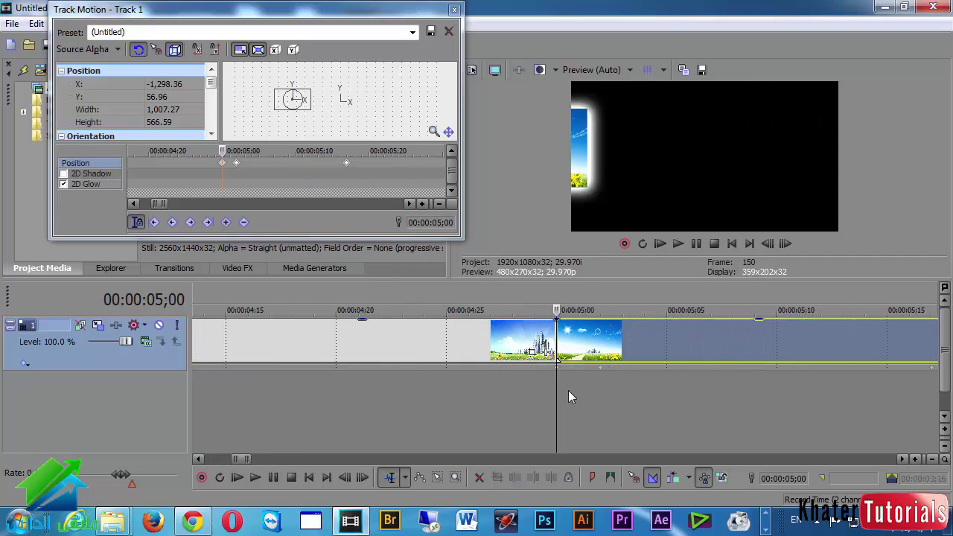
pyautogui.scroll(3, 568, 390)
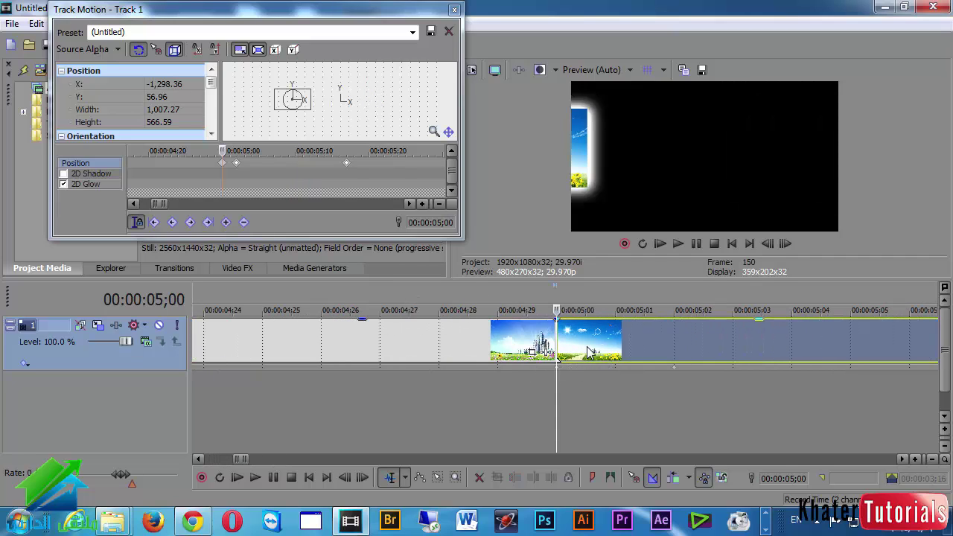
pyautogui.moveTo(595, 350)
pyautogui.mouseDown()
pyautogui.moveTo(663, 348)
pyautogui.moveTo(585, 350)
pyautogui.mouseUp()
pyautogui.scroll(-8, 585, 350)
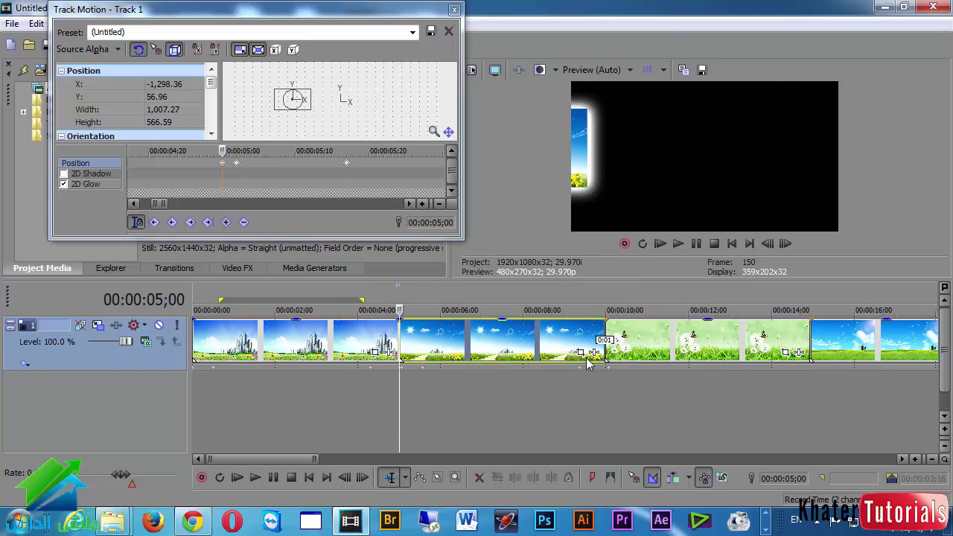
pyautogui.scroll(3, 611, 348)
pyautogui.moveTo(611, 349); pyautogui.dragTo(622, 346)
# Move the first image's last Position keyframe to 00:00:05;00 and the second image's first one to 00:00:05;02.
pyautogui.click(533, 384)
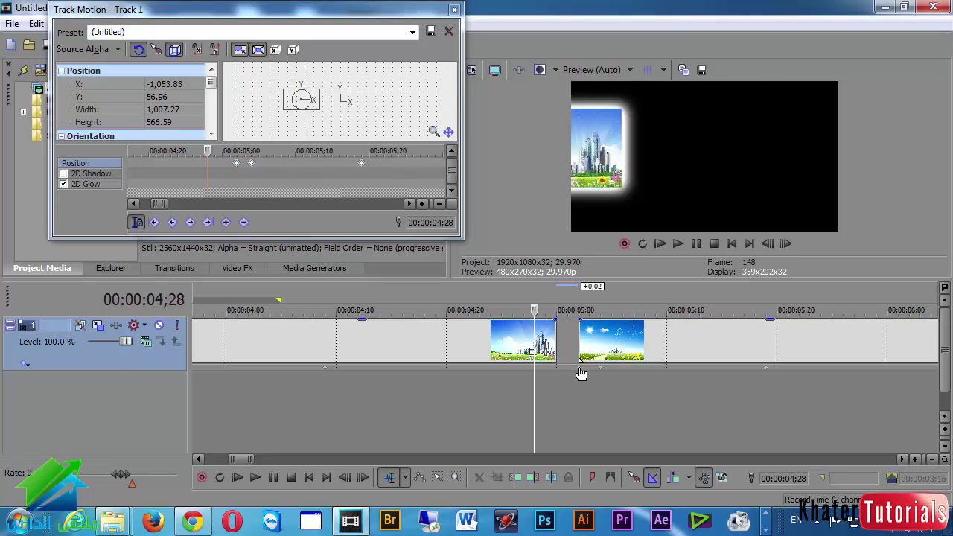
pyautogui.moveTo(571, 374); pyautogui.dragTo(589, 384)
pyautogui.click(608, 380)
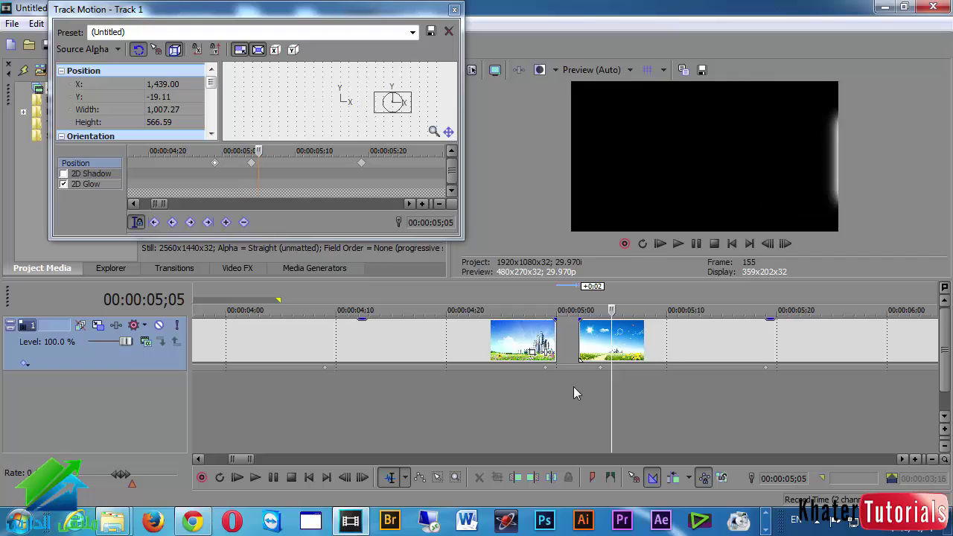
pyautogui.click(555, 390)
pyautogui.scroll(-3, 559, 395)
pyautogui.scroll(-3, 571, 388)
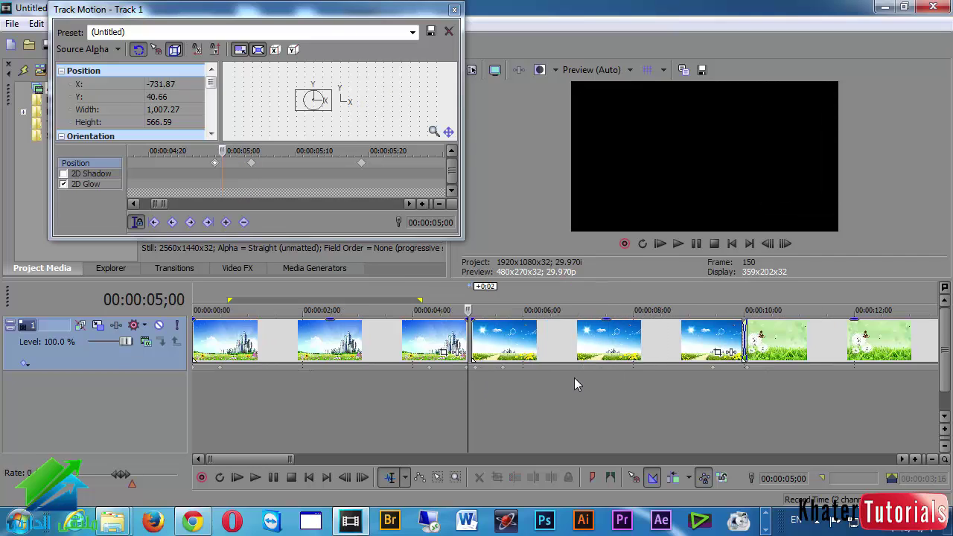
pyautogui.scroll(3, 574, 379)
pyautogui.scroll(1, 556, 396)
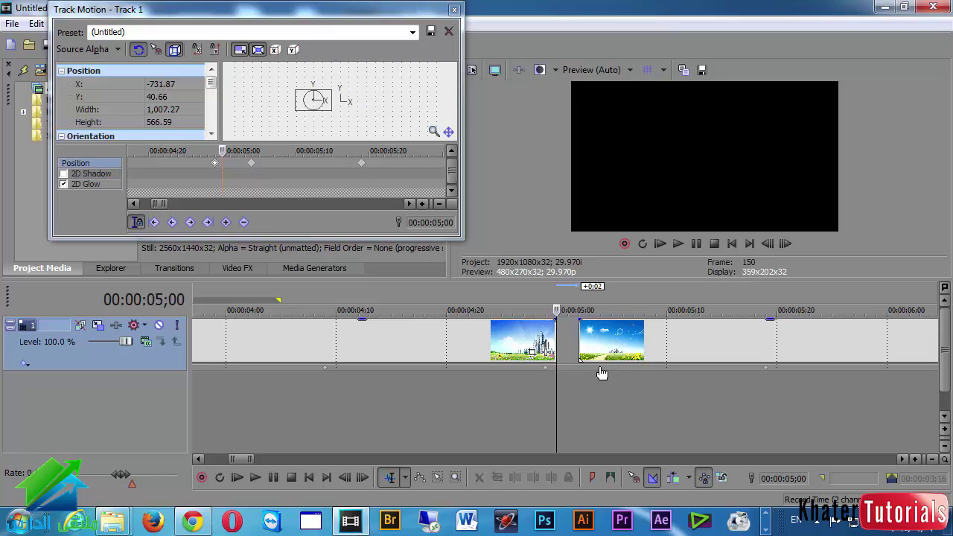
pyautogui.moveTo(602, 373); pyautogui.dragTo(579, 373)
pyautogui.scroll(3, 567, 385)
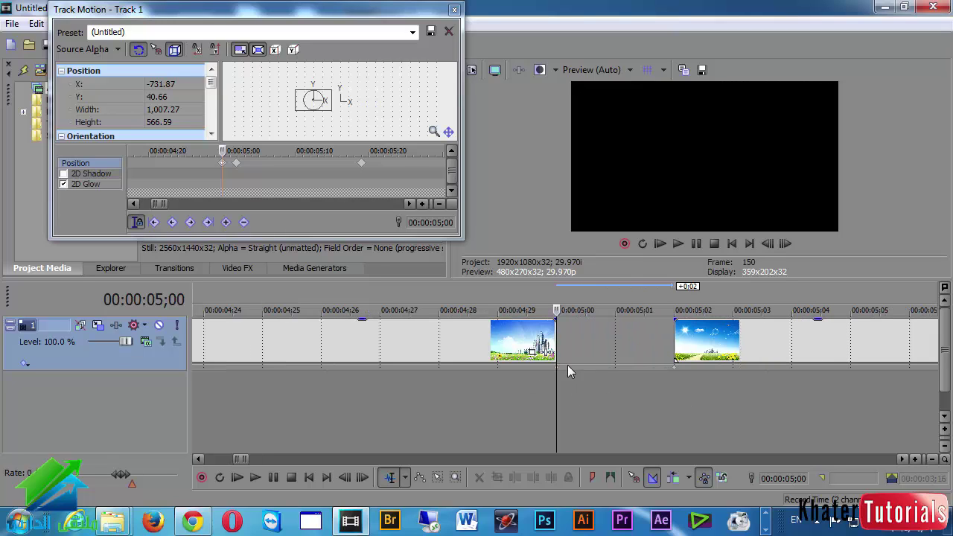
# Move the second image one frame earlier so it starts at 00:00:05;01.
pyautogui.moveTo(726, 346); pyautogui.dragTo(658, 346)
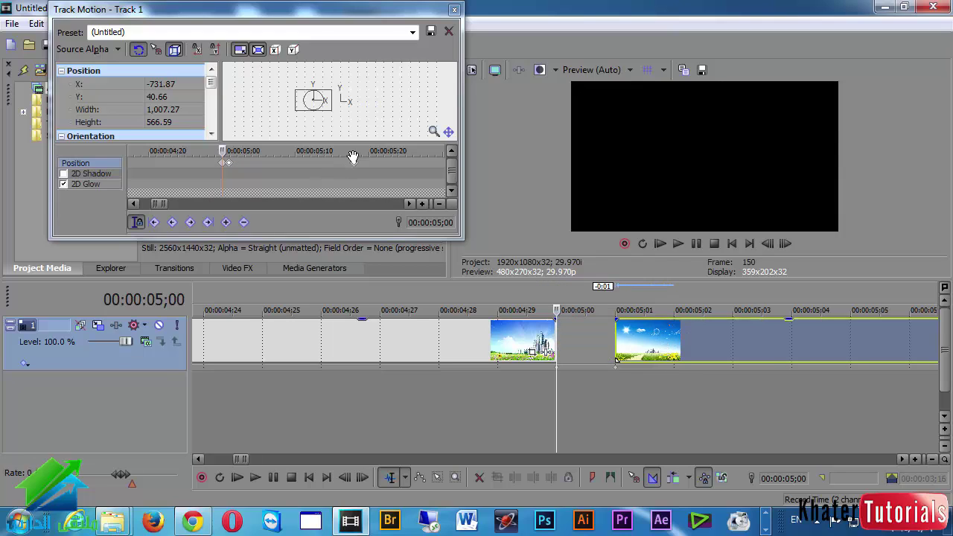
pyautogui.moveTo(603, 367); pyautogui.dragTo(589, 404)
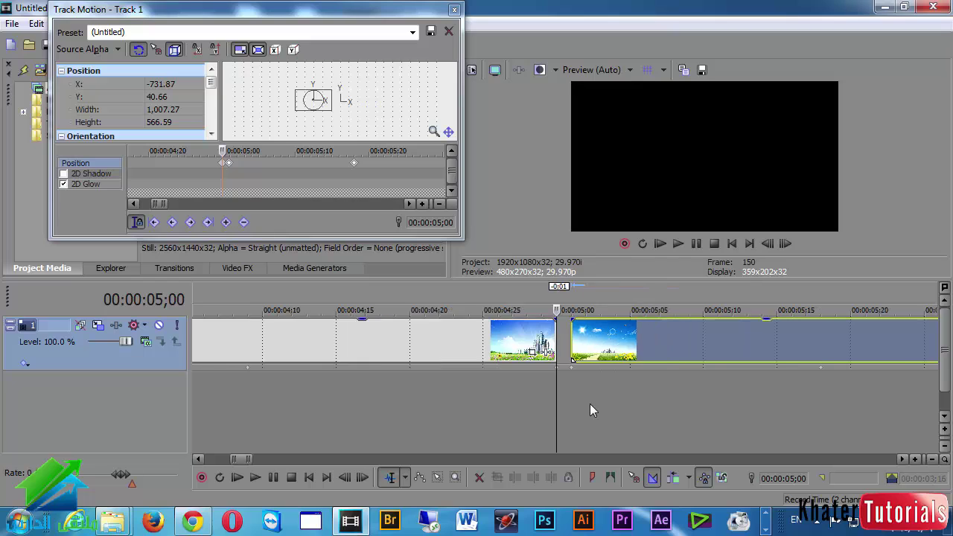
pyautogui.scroll(-5, 583, 402)
# Play the transition between the first two images and scrub past the last pasted Position keyframe to the third image.
pyautogui.click(372, 402)
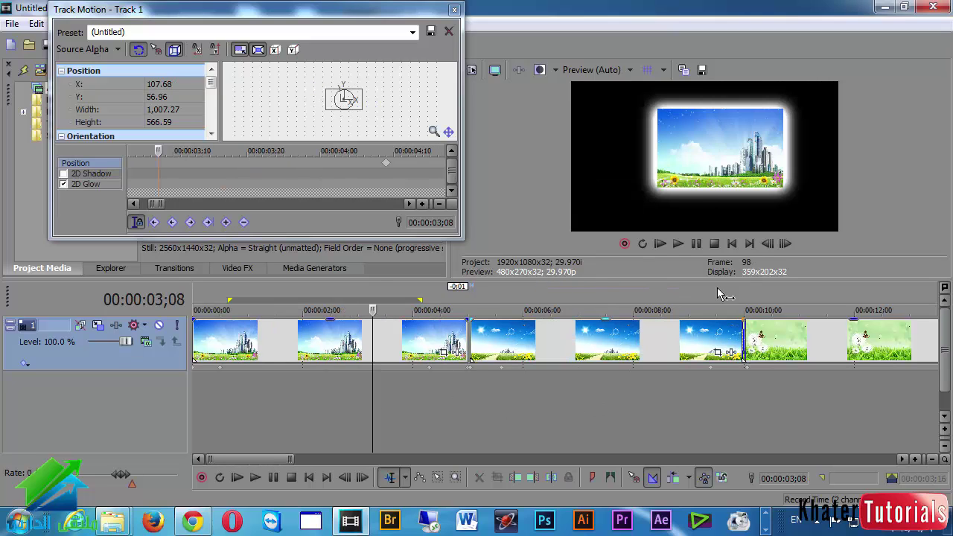
pyautogui.click(676, 243)
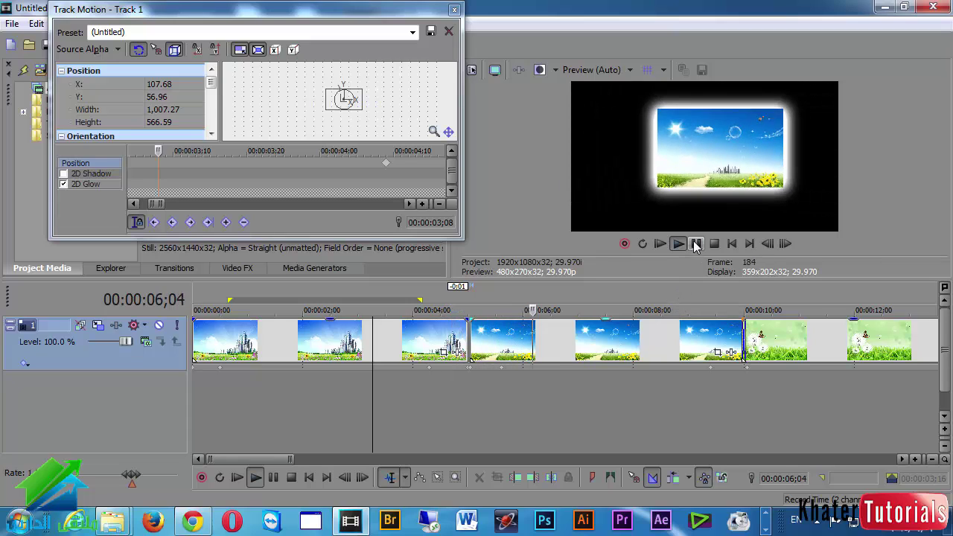
pyautogui.press('space')
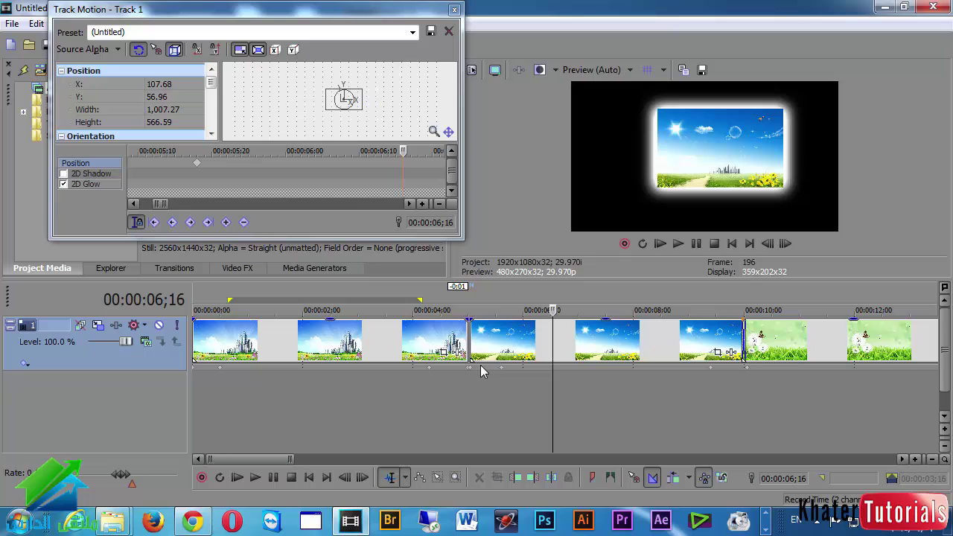
pyautogui.scroll(-10, 366, 168)
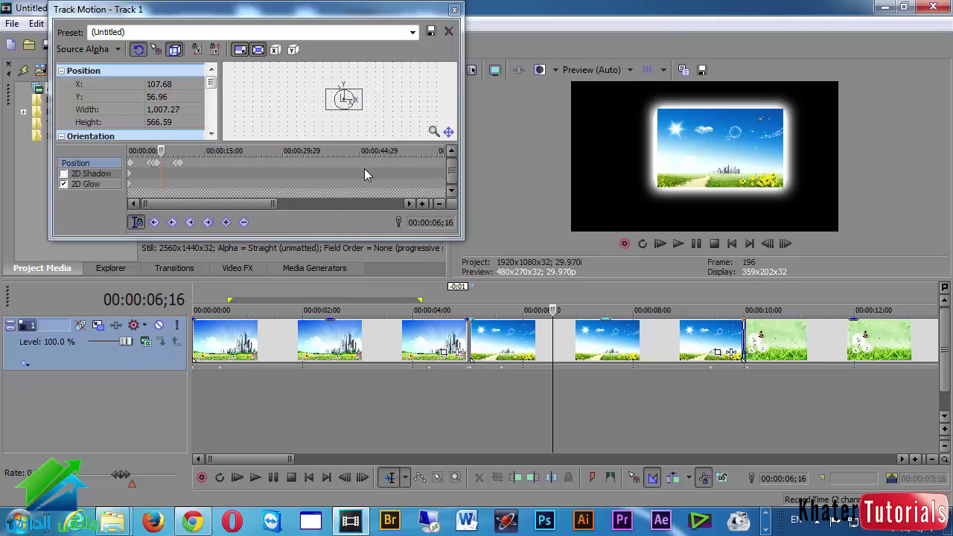
pyautogui.scroll(5, 210, 173)
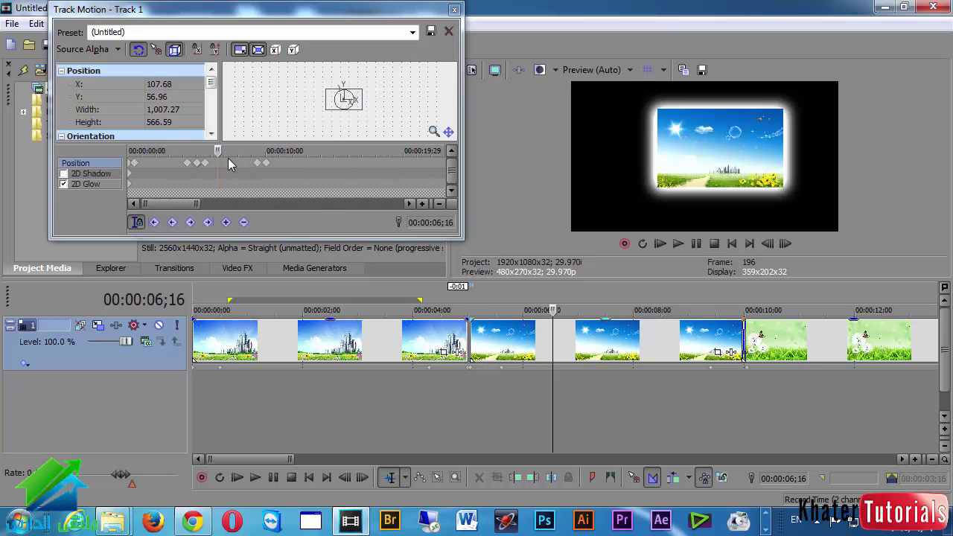
pyautogui.moveTo(218, 151); pyautogui.dragTo(271, 153)
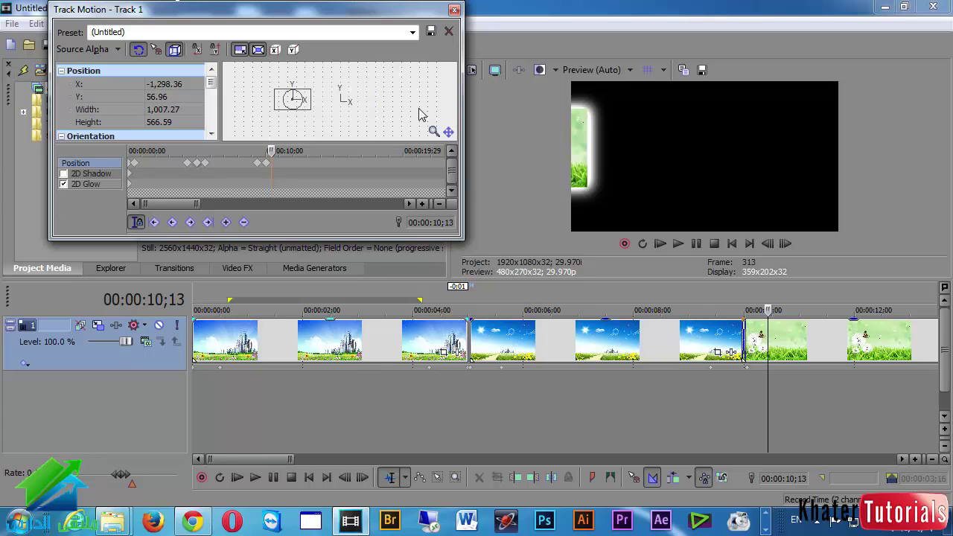
# Close the Track Motion window and start a new empty project.
pyautogui.click(454, 10)
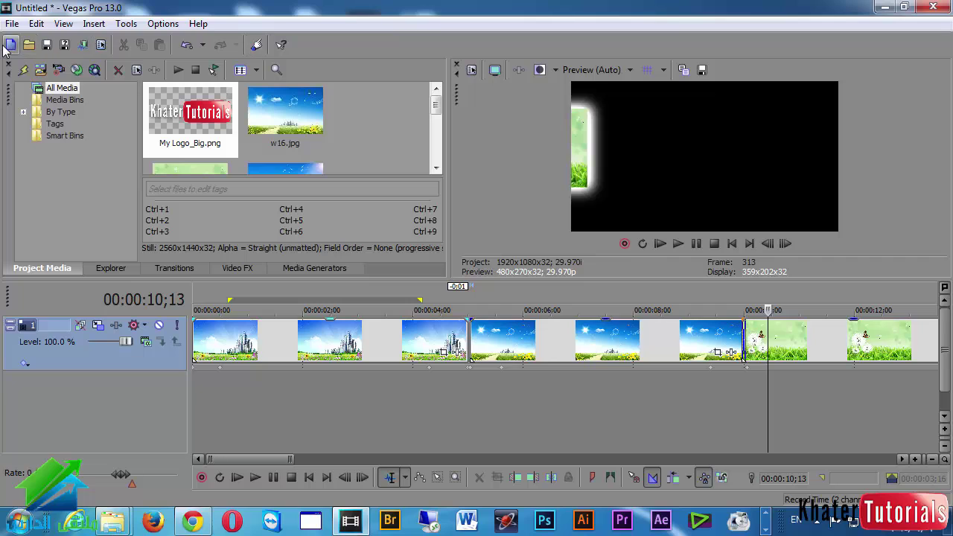
pyautogui.click(4, 47)
pyautogui.click(488, 227)
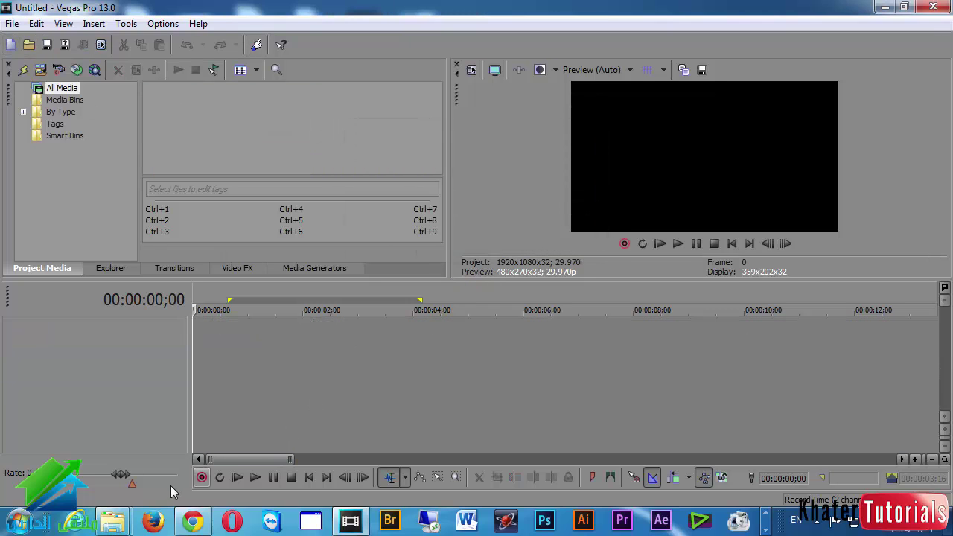
# Add five wallpapers, including w53 and w62, from the Excellent_3D_Wallpapers2 folder end to end at the start of the new project's timeline.
pyautogui.moveTo(108, 527)
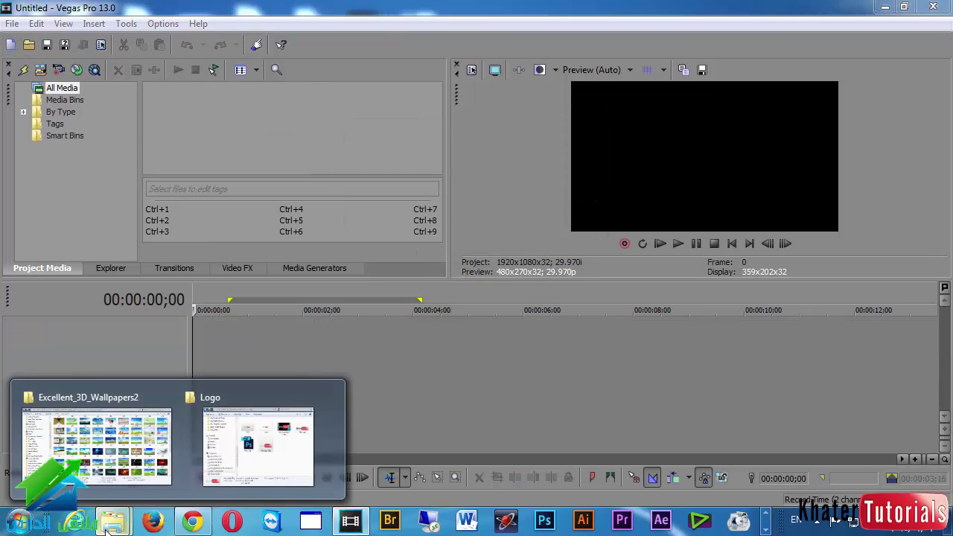
pyautogui.click(177, 451)
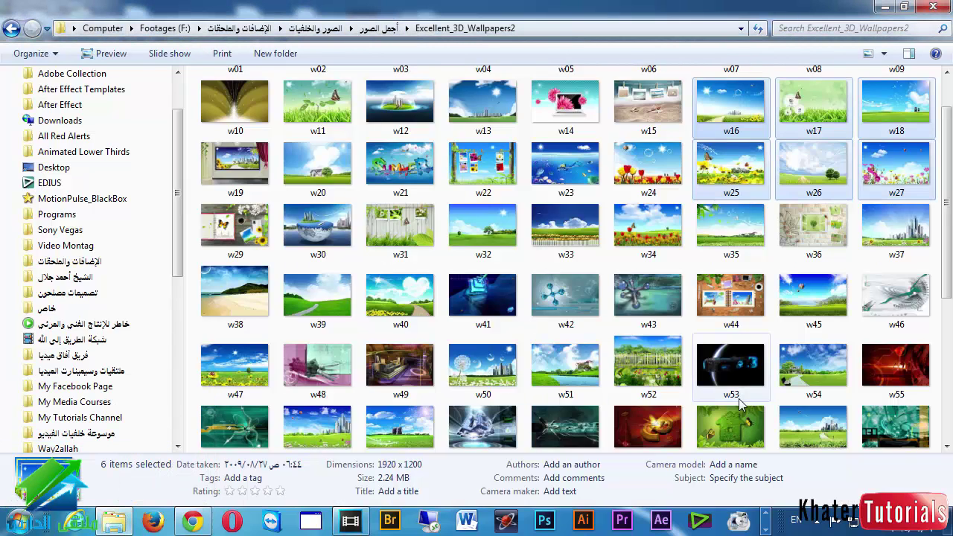
pyautogui.scroll(-4, 752, 402)
pyautogui.moveTo(752, 424); pyautogui.dragTo(725, 104)
pyautogui.moveTo(731, 379); pyautogui.dragTo(320, 381)
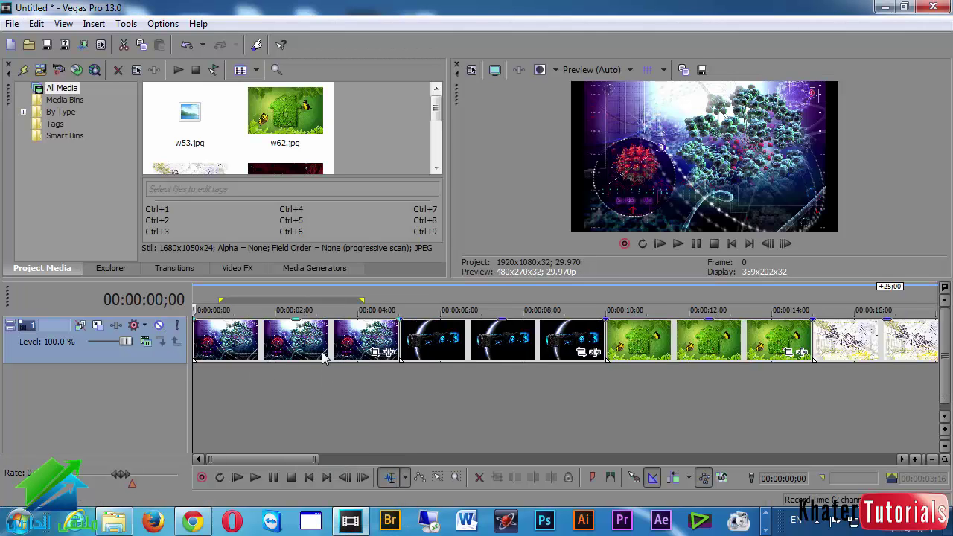
pyautogui.scroll(-3, 320, 376)
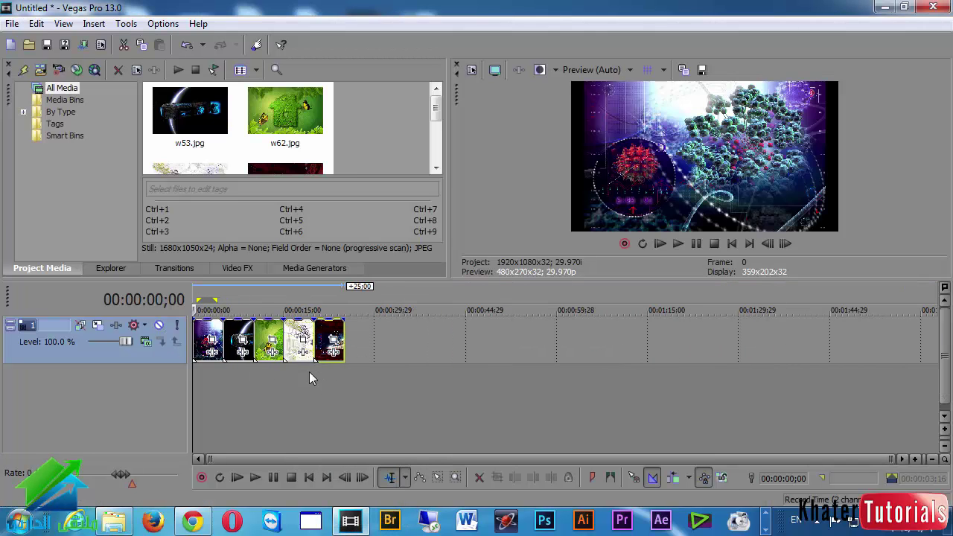
pyautogui.scroll(1, 227, 378)
pyautogui.scroll(2, 226, 376)
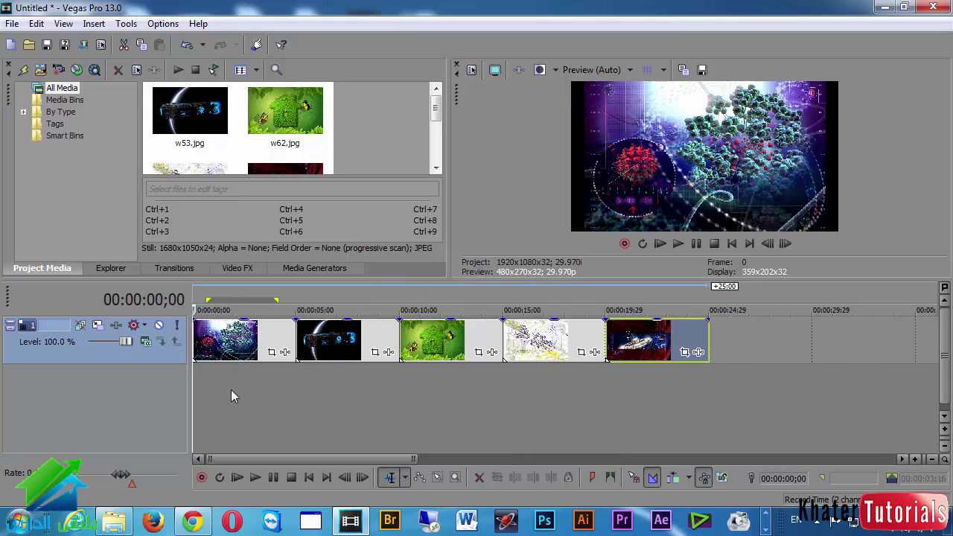
# Open Track Motion for track 1, shrink the frame to about 1,183 × 665 and move it to X about 1,670, Y about -16.
pyautogui.click(97, 324)
pyautogui.moveTo(454, 234); pyautogui.dragTo(539, 358)
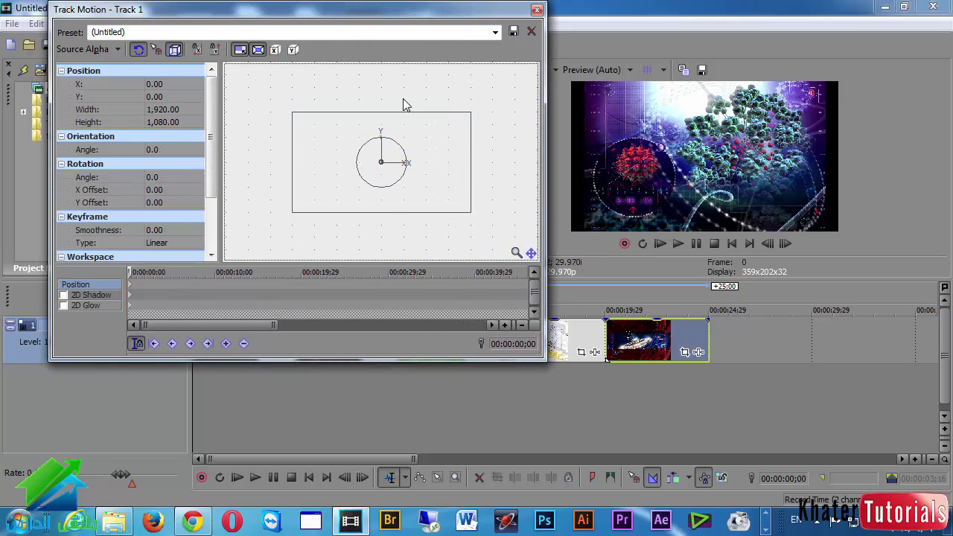
pyautogui.moveTo(459, 12); pyautogui.dragTo(368, 14)
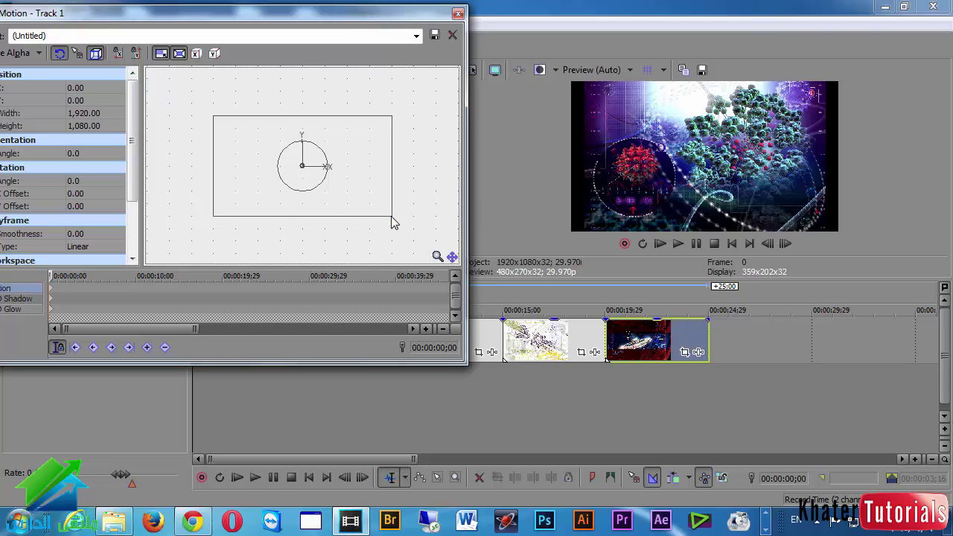
pyautogui.moveTo(391, 216); pyautogui.dragTo(497, 187)
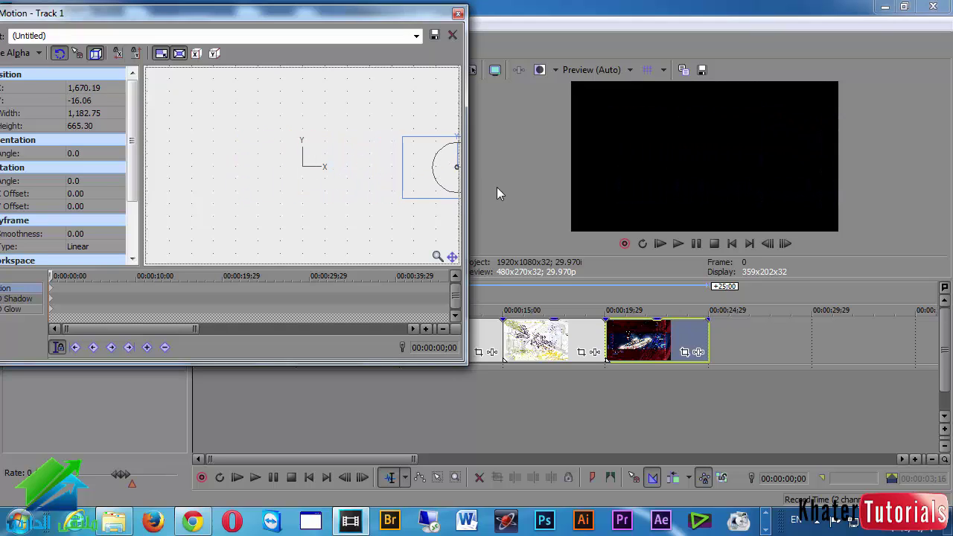
# Create a Position keyframe at 00:00:12;23 with the frame centred at X about -8, and a matching keyframe at 00:00:23;22.
pyautogui.click(160, 276)
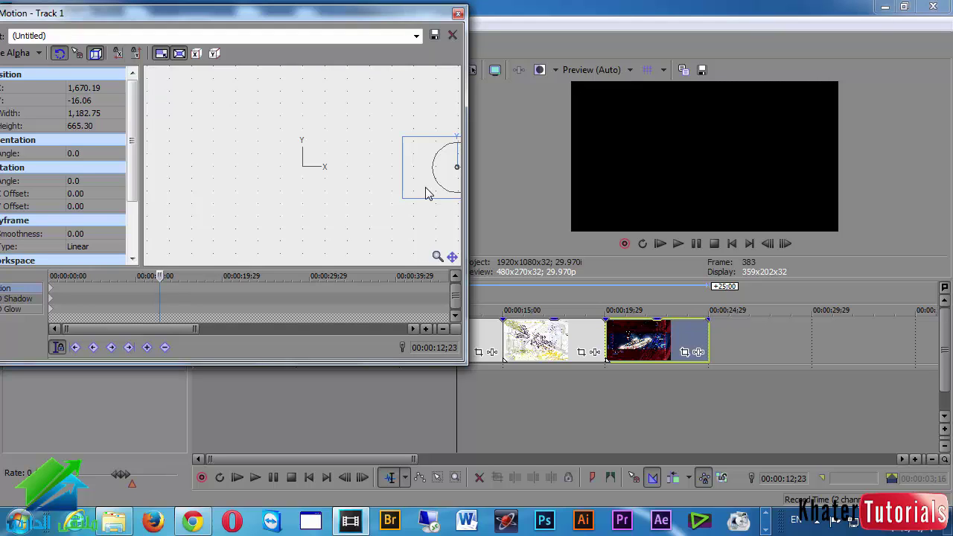
pyautogui.moveTo(427, 192); pyautogui.dragTo(271, 192)
pyautogui.click(254, 288)
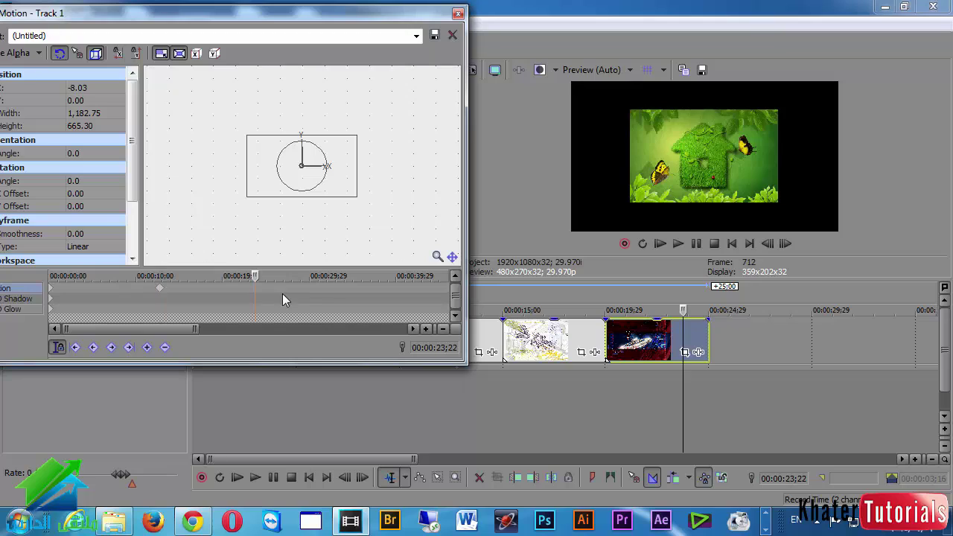
# Create a Position keyframe at 00:00:43;00 with the frame moved out to X about -1,004, Y about 72.
pyautogui.click(422, 329)
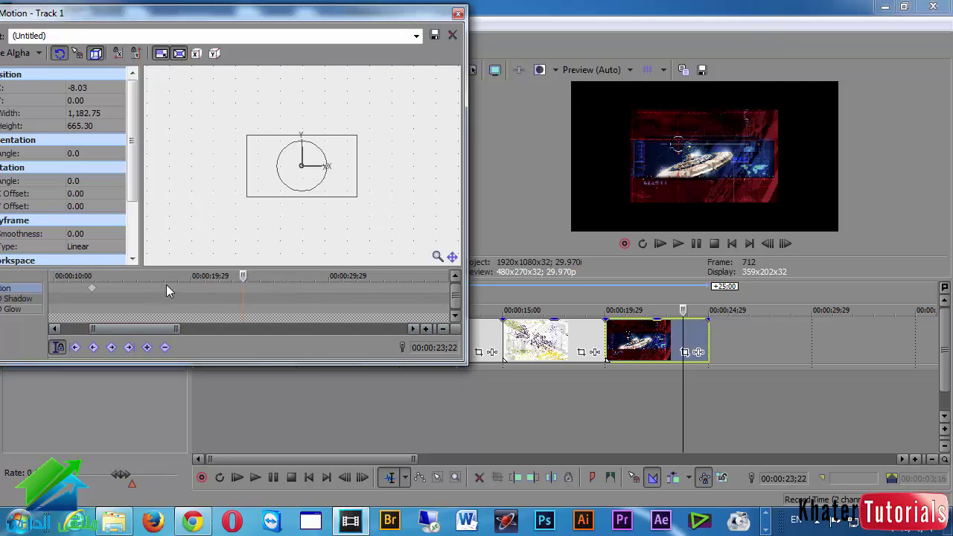
pyautogui.scroll(-5, 178, 302)
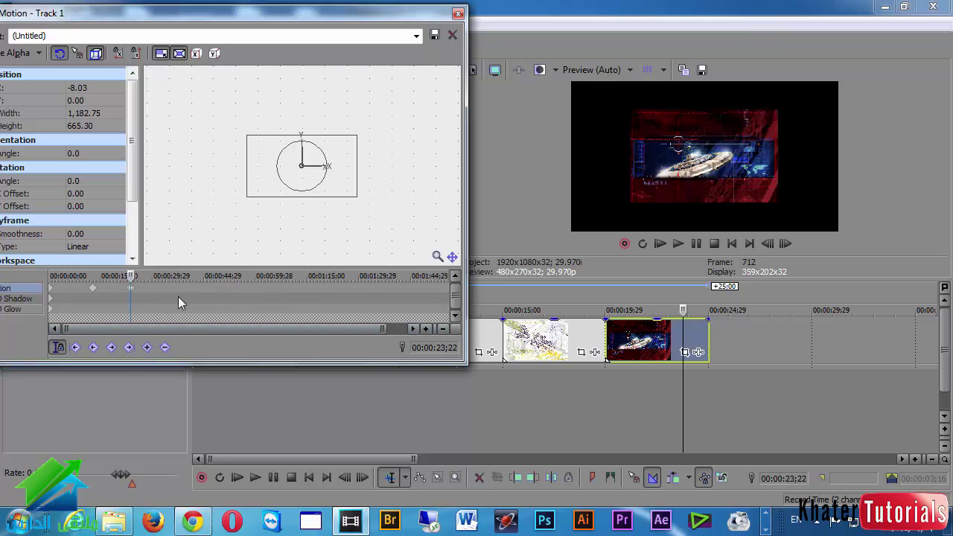
pyautogui.click(198, 289)
pyautogui.moveTo(266, 186); pyautogui.dragTo(173, 180)
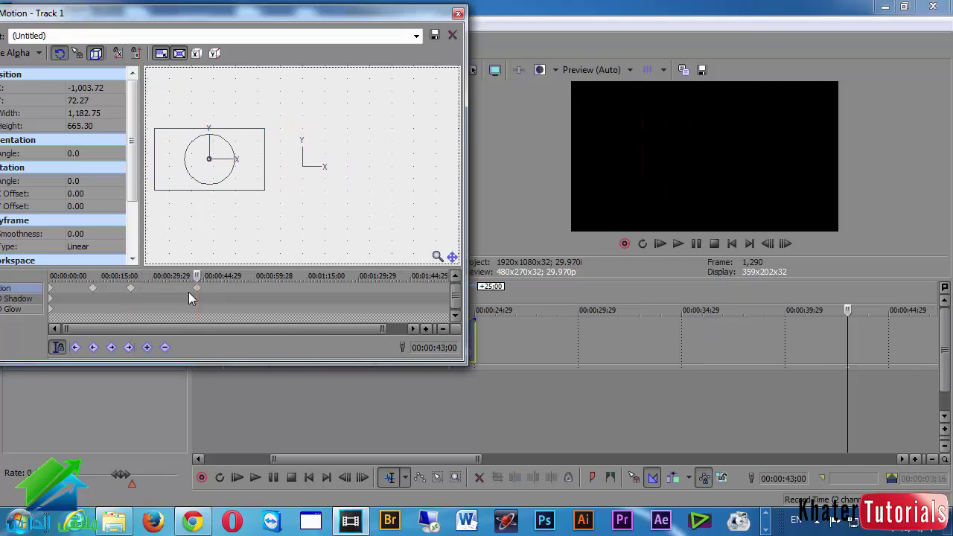
# Examine the X and Y position values of the last keyframe and return to the start of the keyframe timeline.
pyautogui.moveTo(95, 17); pyautogui.dragTo(141, 22)
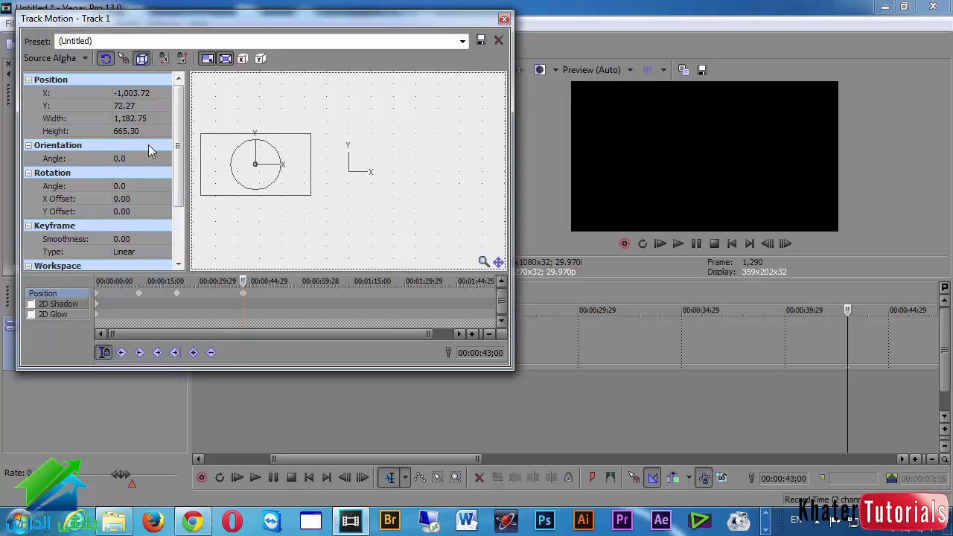
pyautogui.click(131, 93)
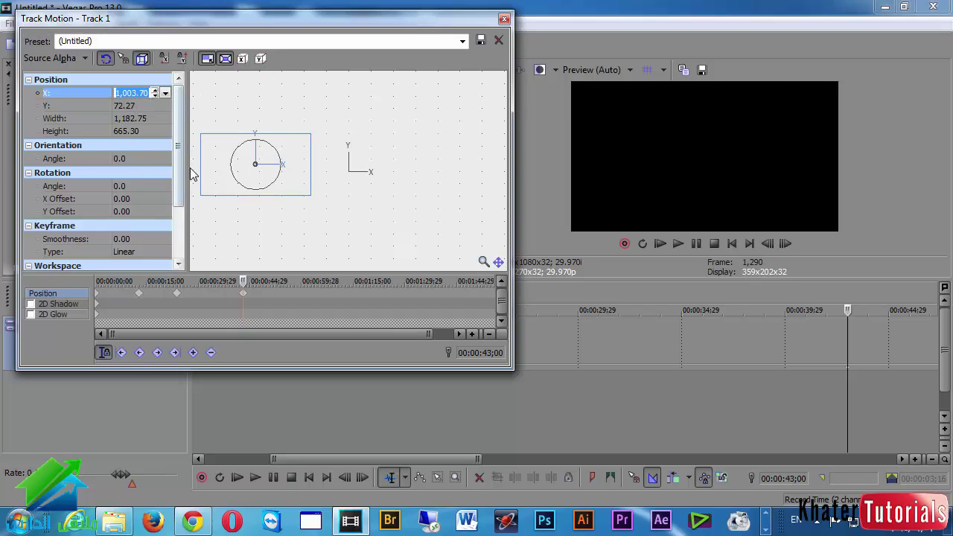
pyautogui.click(128, 105)
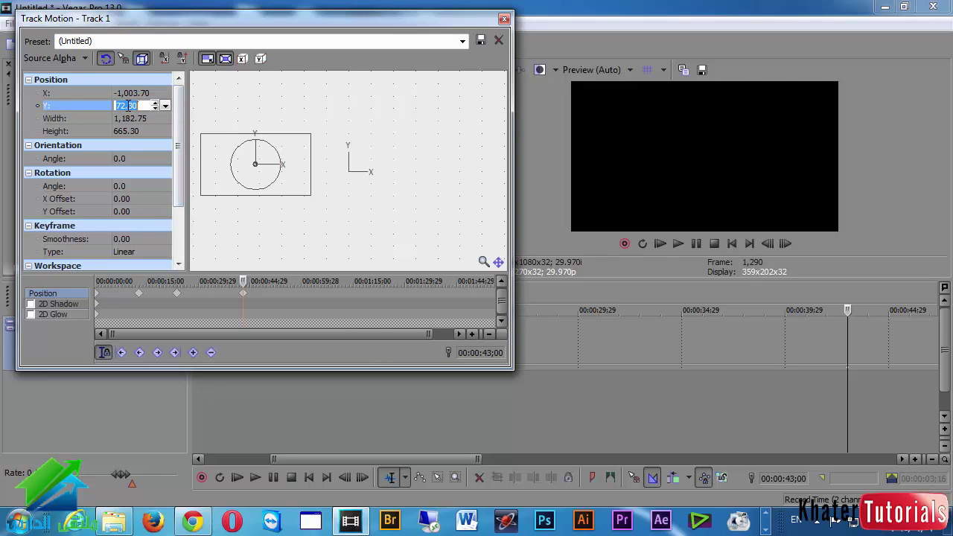
pyautogui.moveTo(243, 281); pyautogui.dragTo(97, 292)
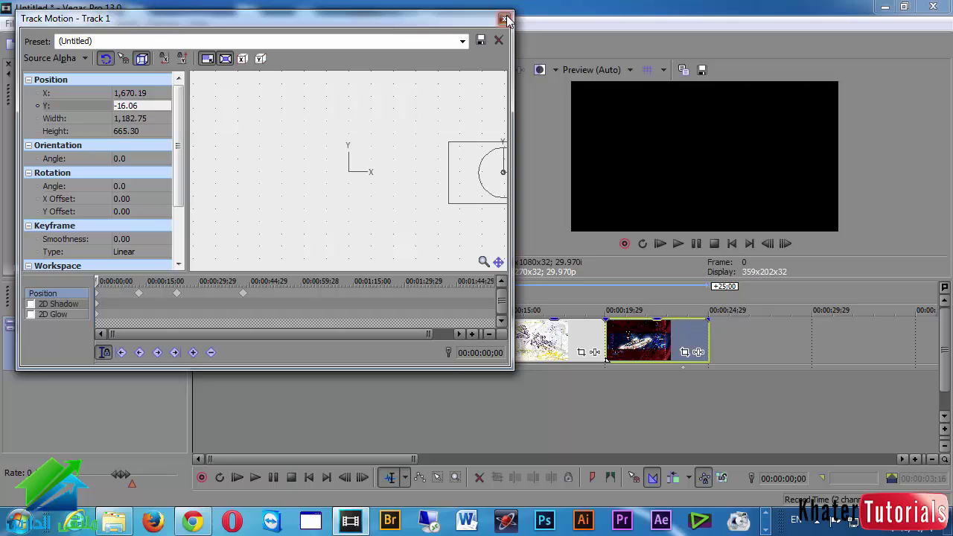
# Delete the added Position keyframes, restore the frame's default box and close the Track Motion window.
pyautogui.moveTo(322, 300); pyautogui.dragTo(107, 305)
pyautogui.click(212, 352)
pyautogui.rightClick(333, 165)
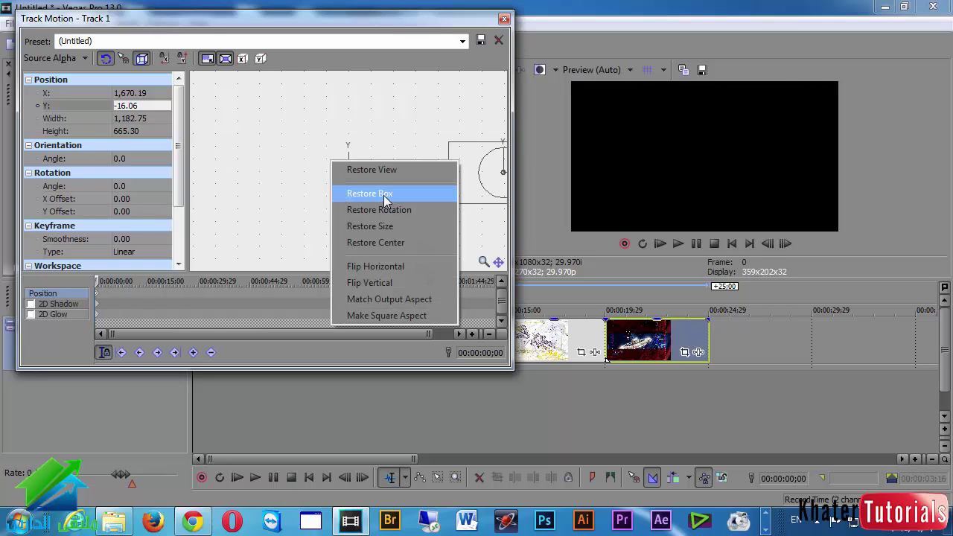
pyautogui.click(370, 193)
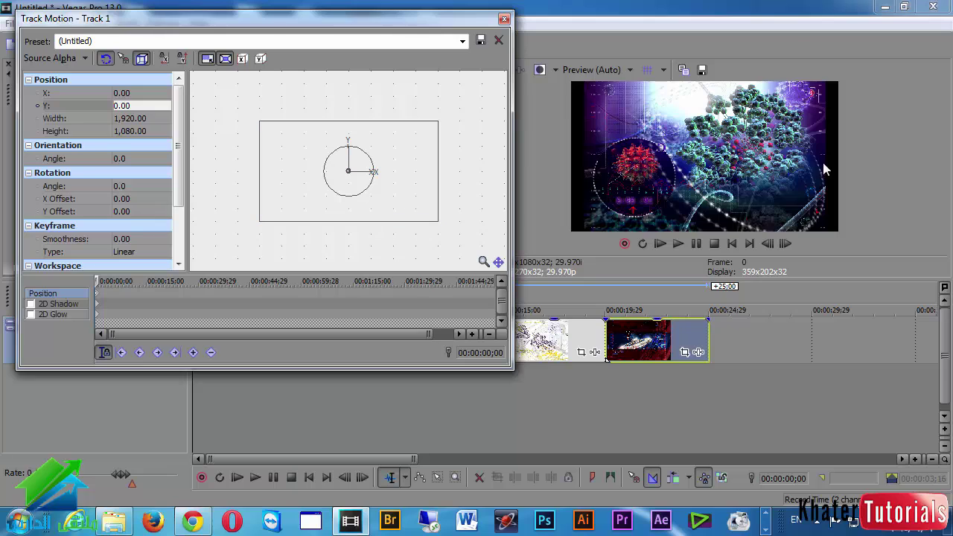
pyautogui.click(504, 18)
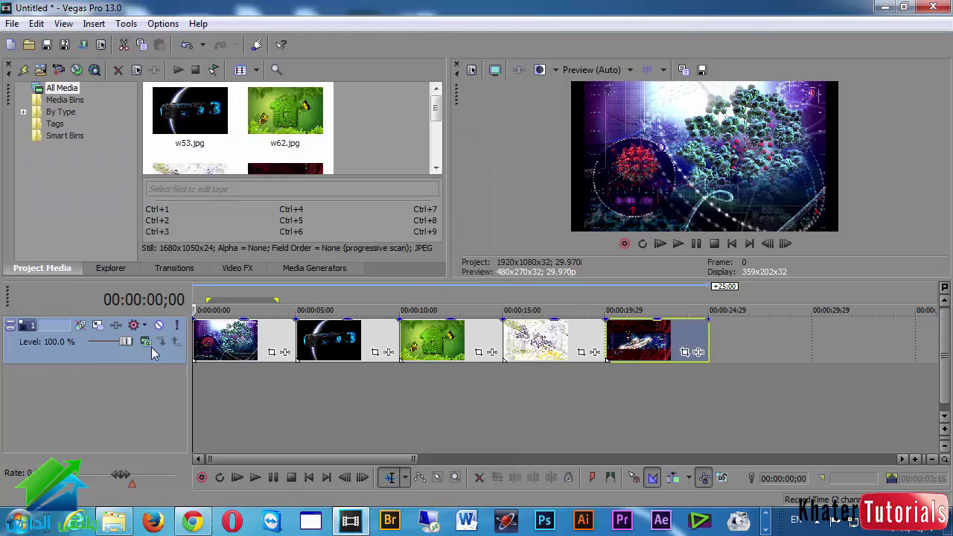
# Reopen Track Motion for track 1, prevent movement along Y and move the frame horizontally to X about 177.
pyautogui.click(80, 325)
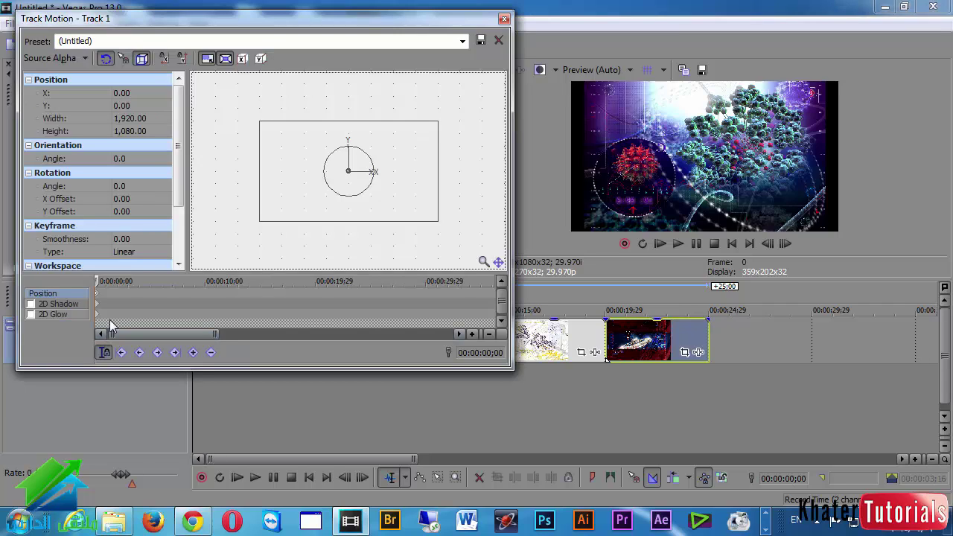
pyautogui.click(182, 60)
pyautogui.moveTo(293, 189); pyautogui.dragTo(298, 160)
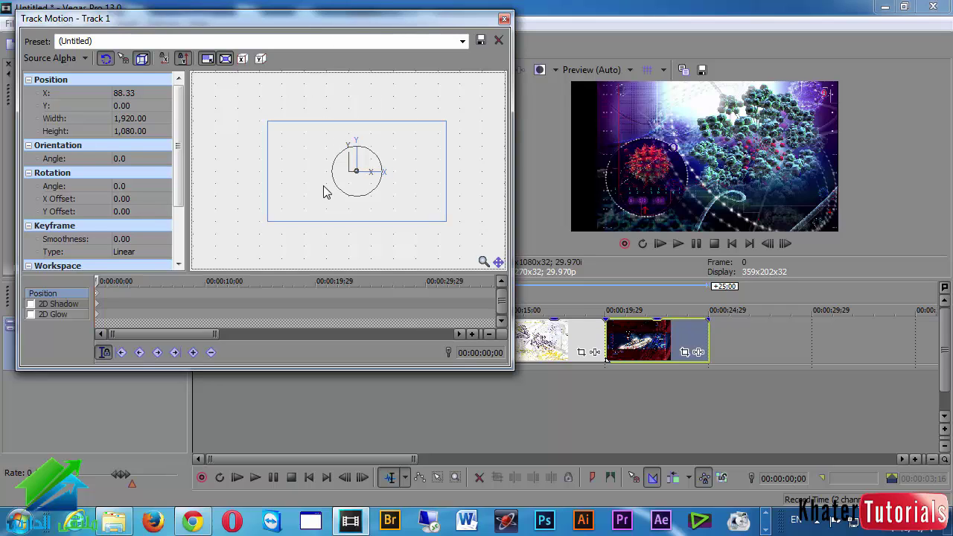
pyautogui.moveTo(316, 201)
pyautogui.mouseDown()
pyautogui.moveTo(328, 194)
pyautogui.moveTo(296, 188)
pyautogui.moveTo(347, 177)
pyautogui.moveTo(330, 166)
pyautogui.moveTo(277, 188)
pyautogui.moveTo(336, 192)
pyautogui.moveTo(318, 189)
pyautogui.mouseUp()
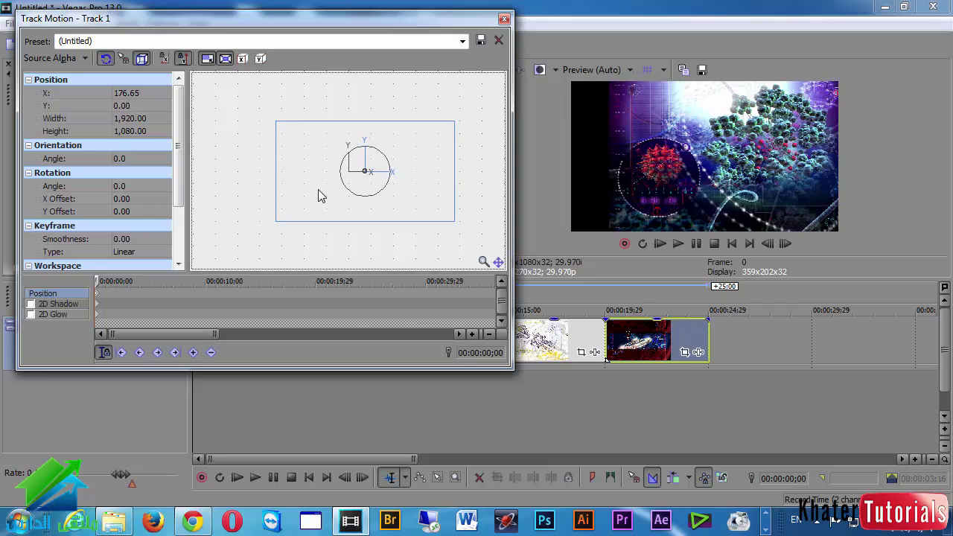
# Shrink the frame to about 822 × 462 and move it horizontally to X about 1,301 at the start of the timeline.
pyautogui.moveTo(276, 221); pyautogui.dragTo(324, 186)
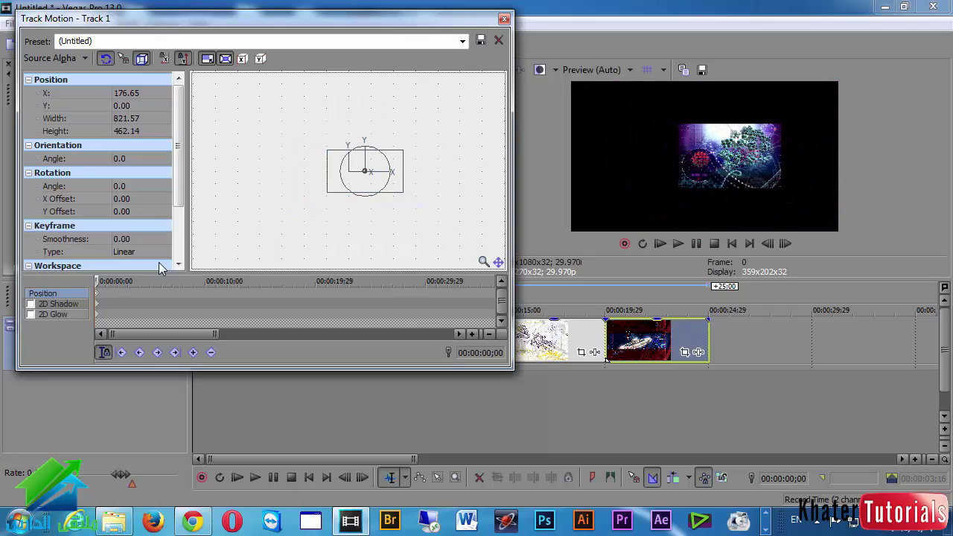
pyautogui.scroll(4, 110, 292)
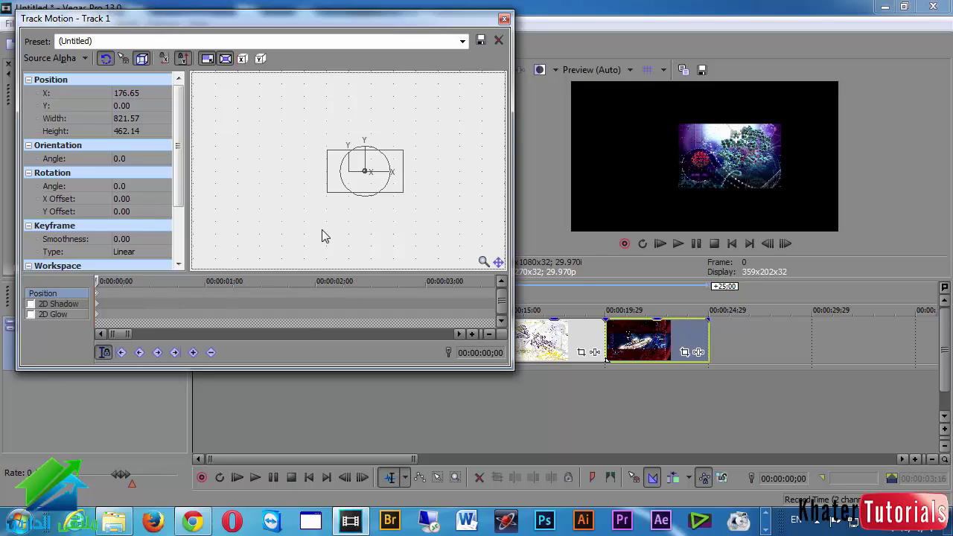
pyautogui.moveTo(335, 187); pyautogui.dragTo(440, 188)
# Create a Position keyframe at 00:00:01;06 with the frame at X about 40, and a matching keyframe at 00:00:03;06.
pyautogui.click(227, 290)
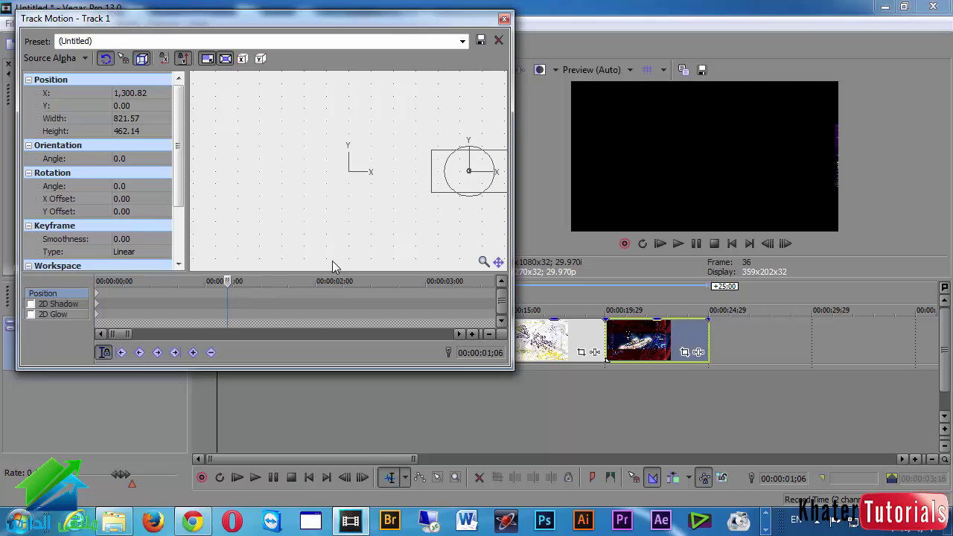
pyautogui.moveTo(443, 186); pyautogui.dragTo(327, 184)
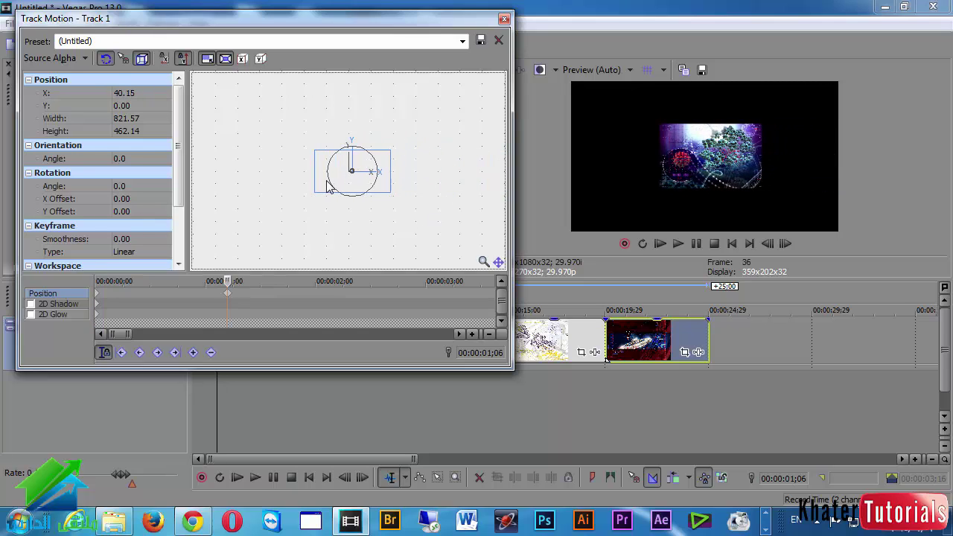
pyautogui.click(448, 292)
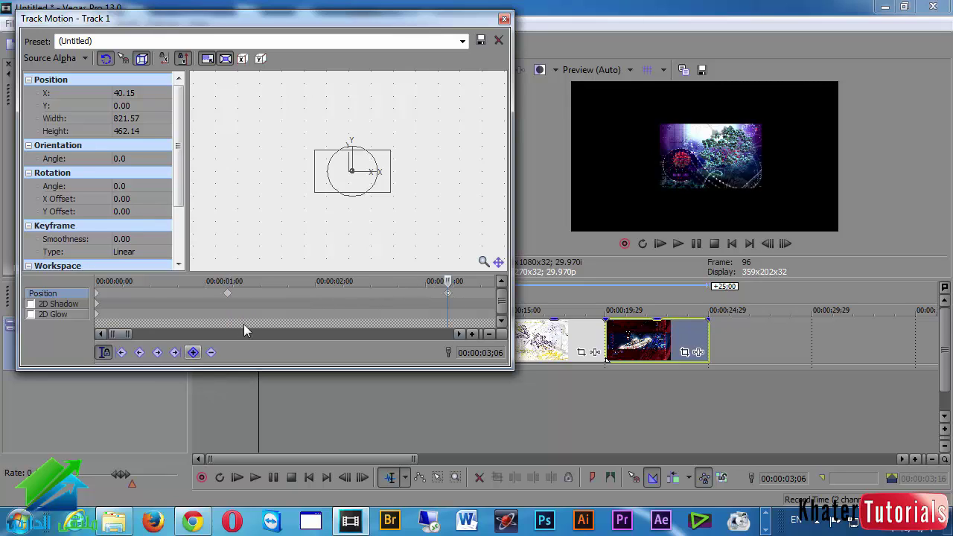
# Create a Position keyframe at 00:00:04;06 with the frame moved out horizontally to X about -1,389.
pyautogui.scroll(-3, 294, 292)
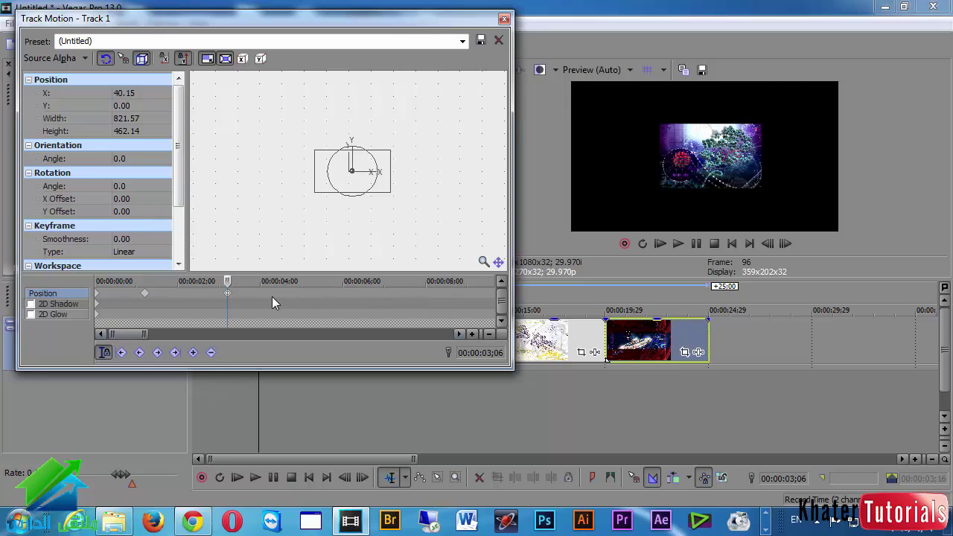
pyautogui.click(268, 293)
pyautogui.moveTo(301, 179); pyautogui.dragTo(185, 180)
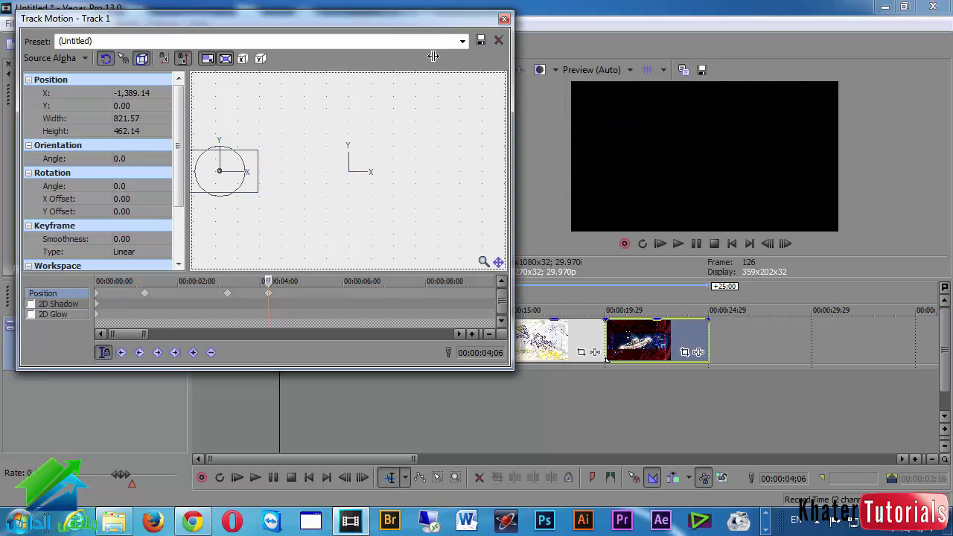
# Play the first image's horizontal motion, pause it and scrub back to just after the last Position keyframe.
pyautogui.click(660, 244)
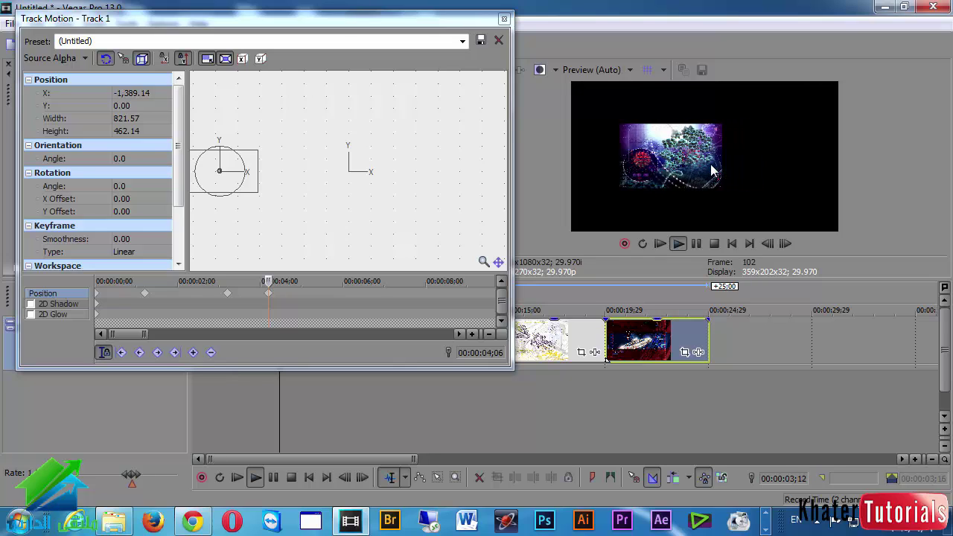
pyautogui.click(698, 243)
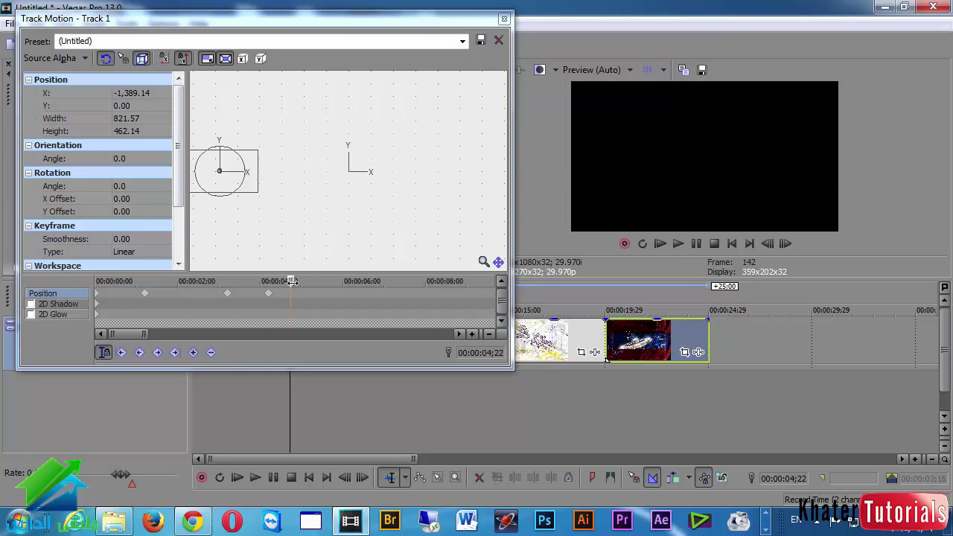
pyautogui.moveTo(291, 281)
pyautogui.mouseDown()
pyautogui.moveTo(98, 281)
pyautogui.moveTo(240, 281)
pyautogui.moveTo(280, 295)
pyautogui.mouseUp()
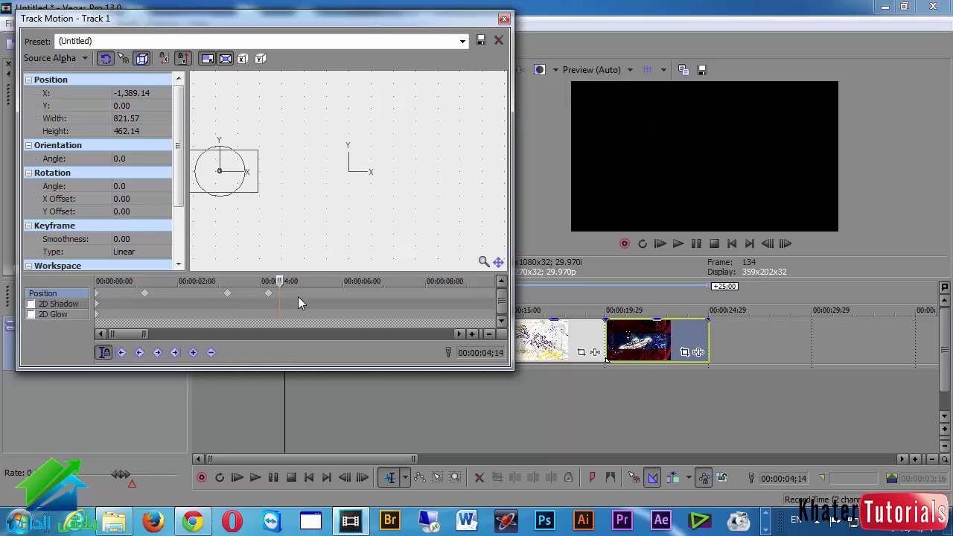
# Delete the Position keyframes after the first one and restore the frame's default box.
pyautogui.click(363, 294)
pyautogui.moveTo(363, 294); pyautogui.dragTo(97, 292)
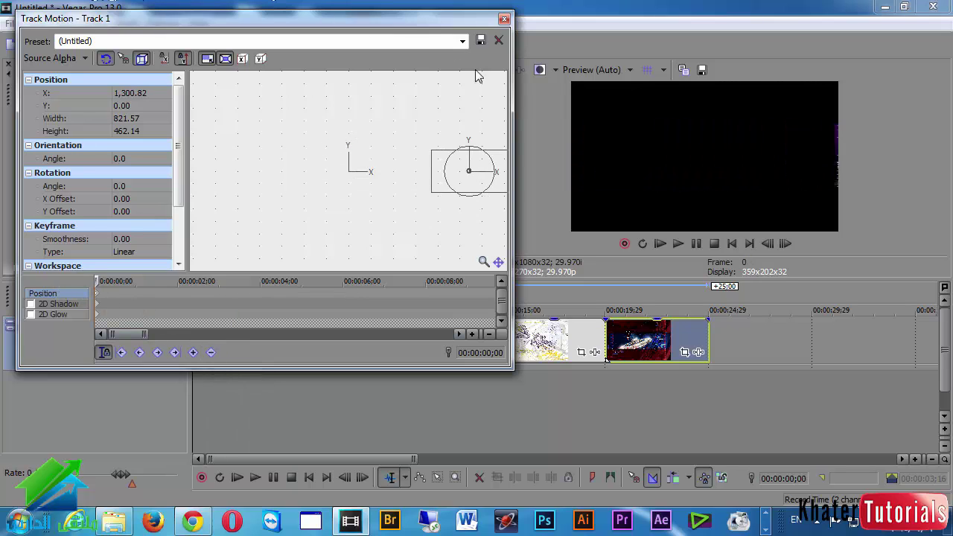
pyautogui.rightClick(463, 181)
pyautogui.click(501, 211)
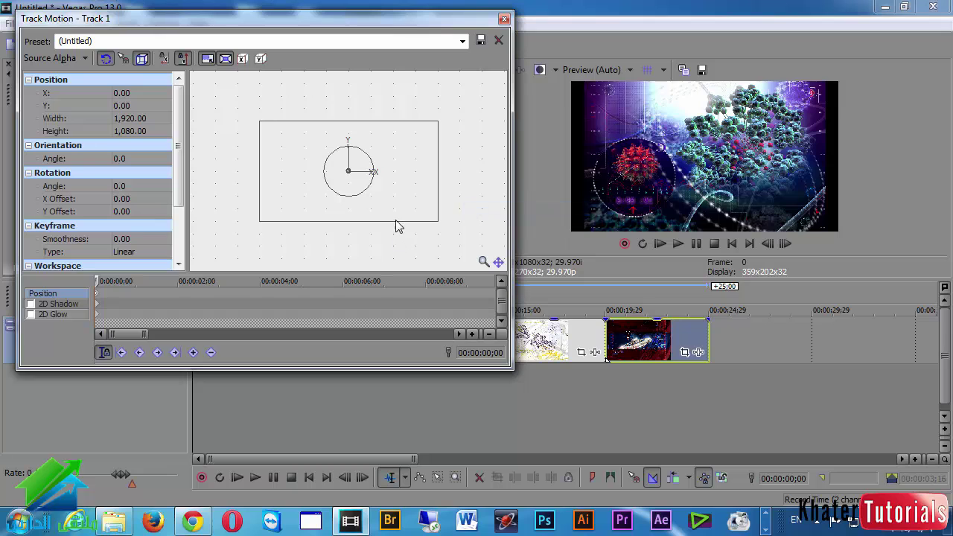
# Shrink the frame at the start of the timeline to about 186 × 105 and move it to X about 1,229.
pyautogui.moveTo(439, 221); pyautogui.dragTo(463, 173)
pyautogui.scroll(1, 182, 292)
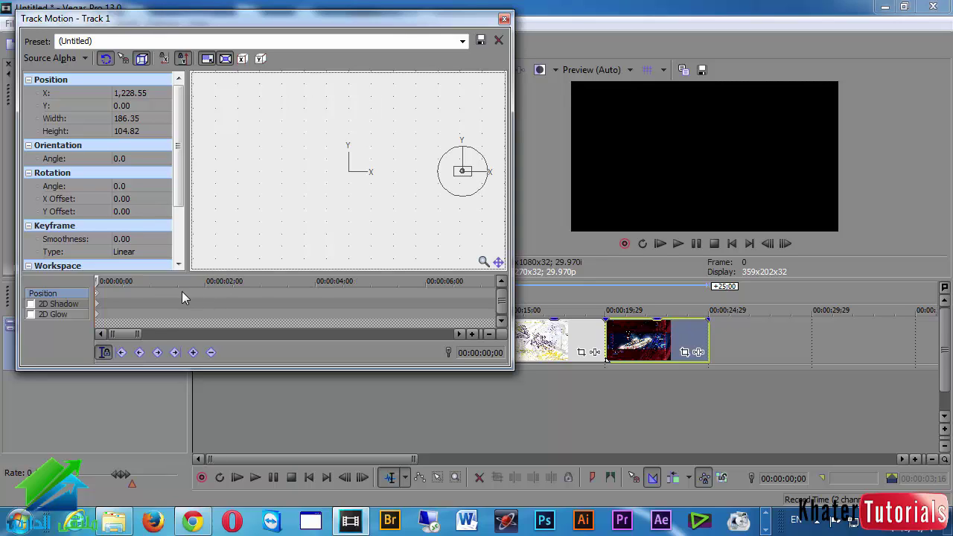
pyautogui.scroll(1, 224, 290)
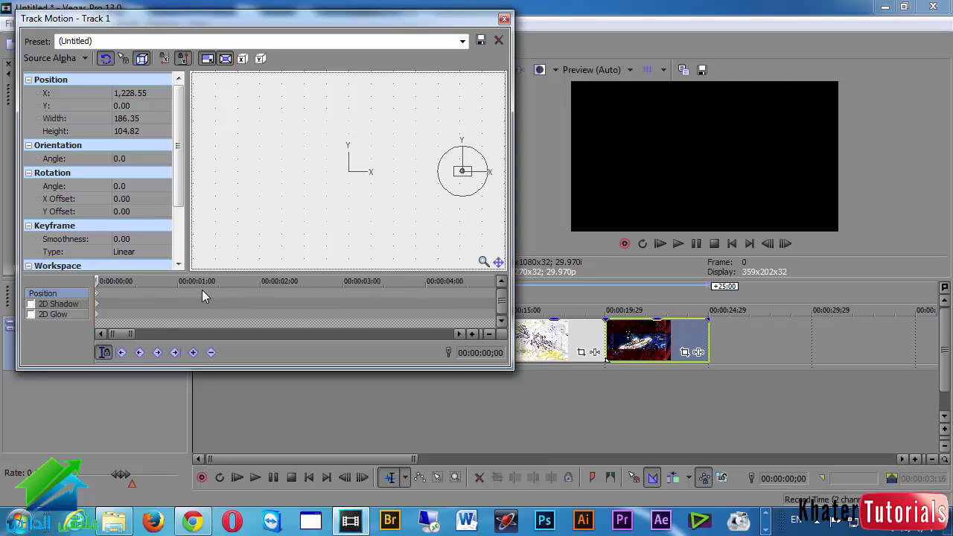
# Create Position keyframes at 00:00:01;09 and 00:00:03;09 with the frame at X about 16, enlarged to about 957 × 538.
pyautogui.click(202, 294)
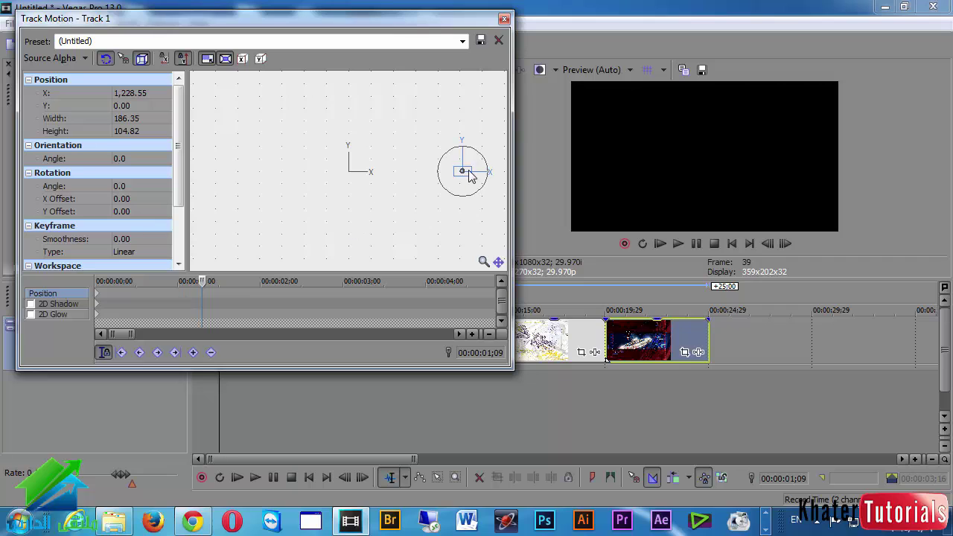
pyautogui.moveTo(469, 175); pyautogui.dragTo(312, 205)
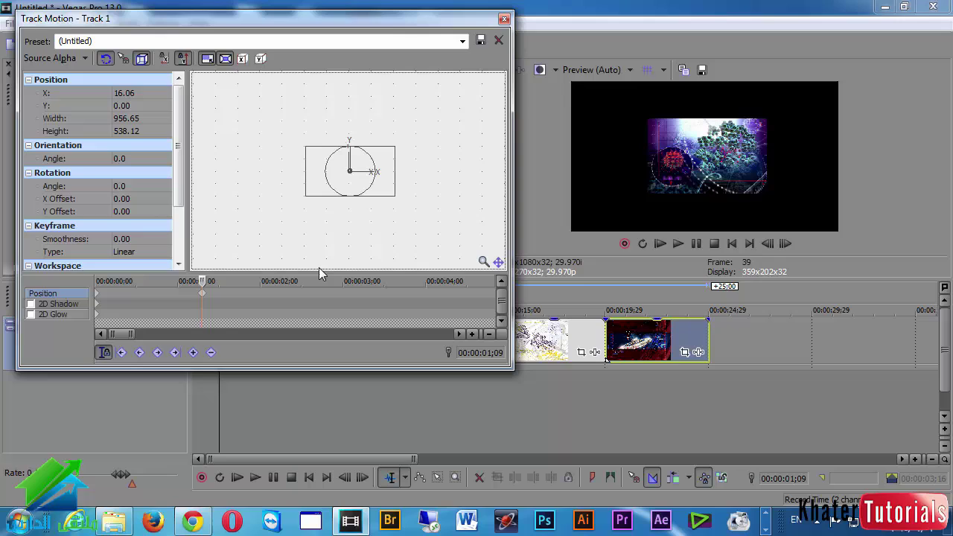
pyautogui.click(367, 290)
pyautogui.click(193, 352)
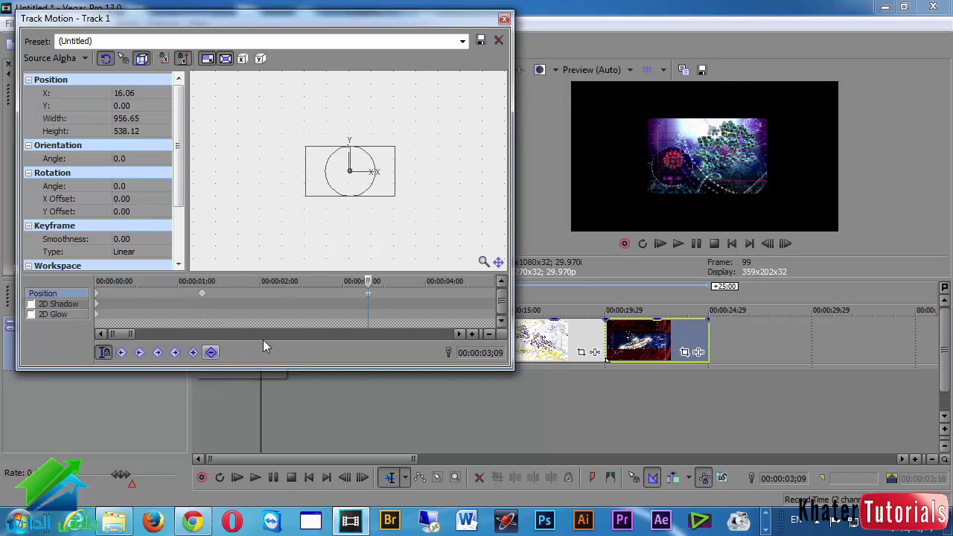
# At 00:00:04;19, move the frame to X about -1,486 and shrink it to about 87 × 49.
pyautogui.scroll(-3, 350, 310)
pyautogui.click(222, 294)
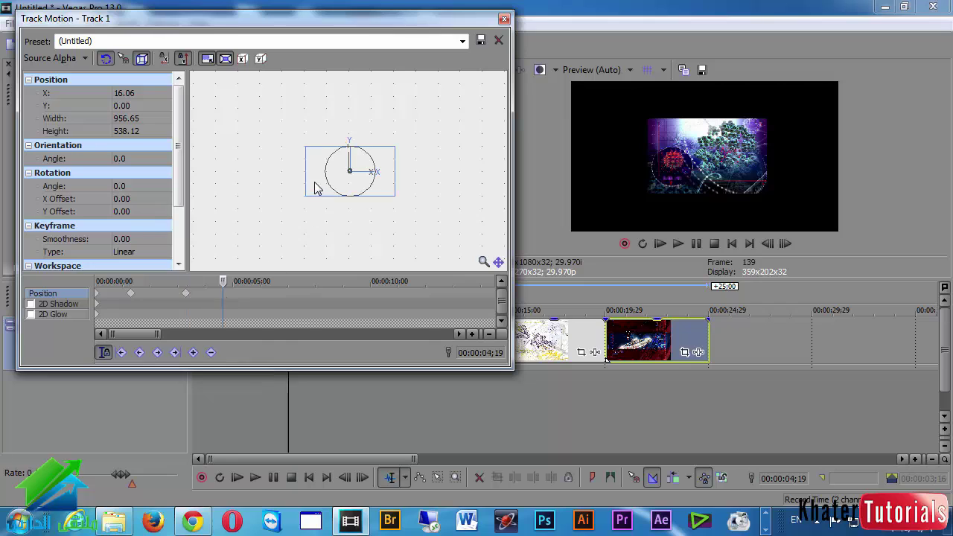
pyautogui.moveTo(315, 185); pyautogui.dragTo(188, 186)
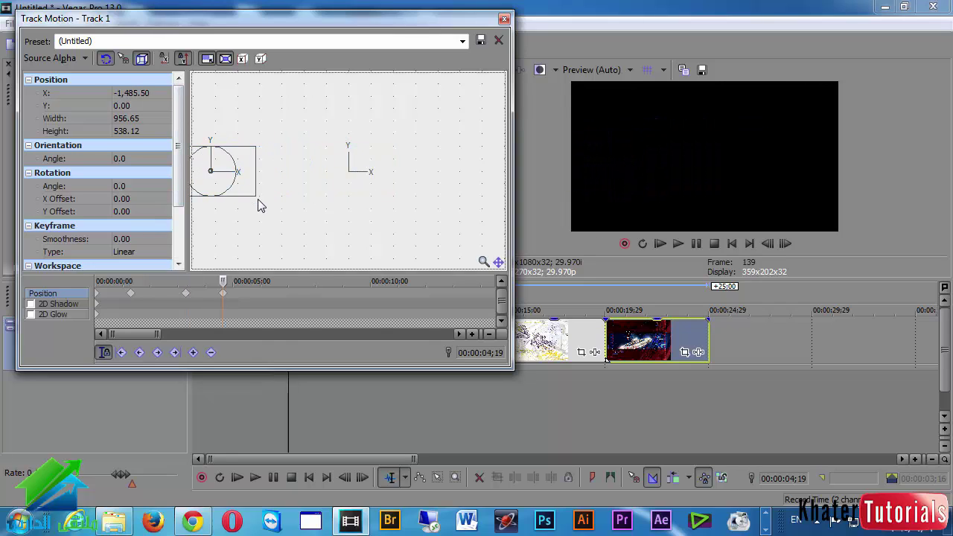
pyautogui.moveTo(257, 196); pyautogui.dragTo(211, 169)
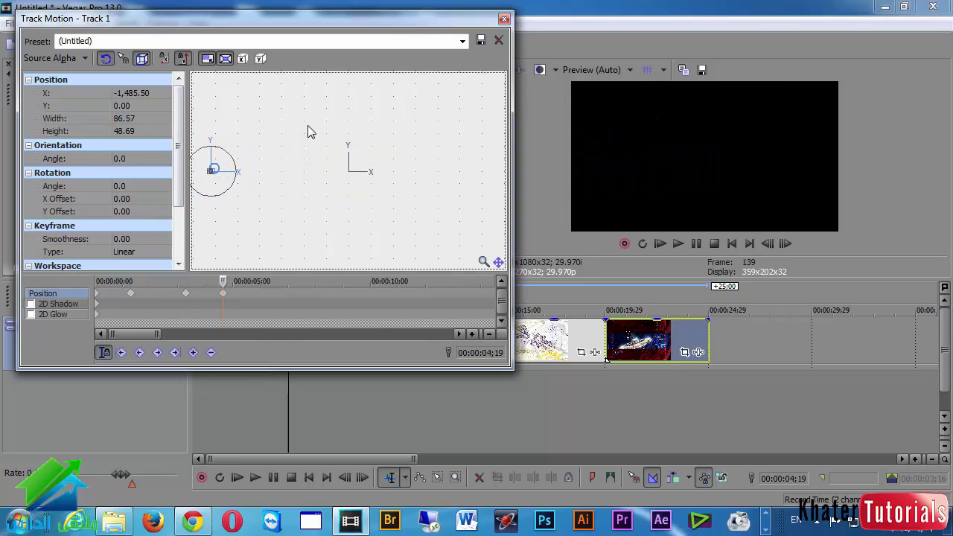
# Close the Track Motion window, play the first image's animation and pause it.
pyautogui.click(504, 18)
pyautogui.click(659, 243)
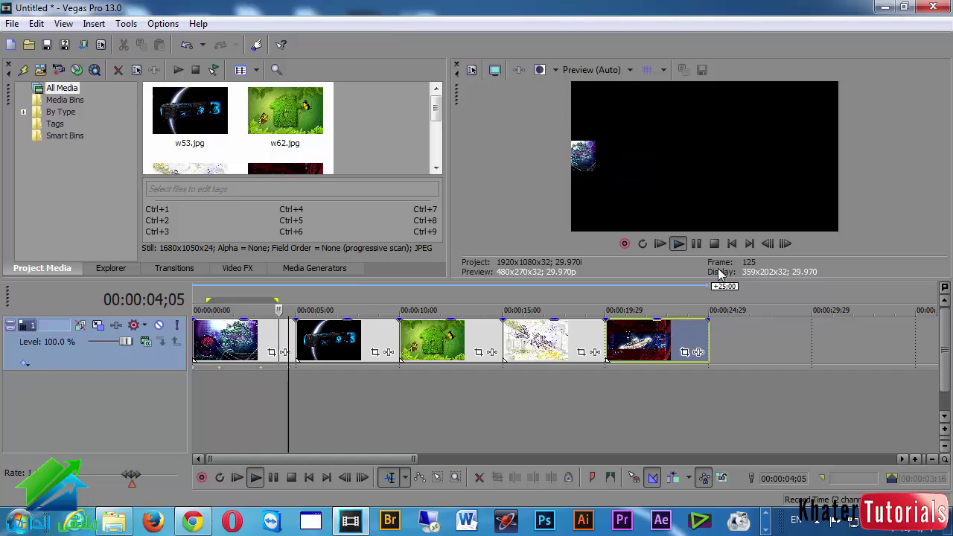
pyautogui.click(697, 244)
# Reopen Track Motion for the image track and delete the Position keyframes after the first one.
pyautogui.click(240, 350)
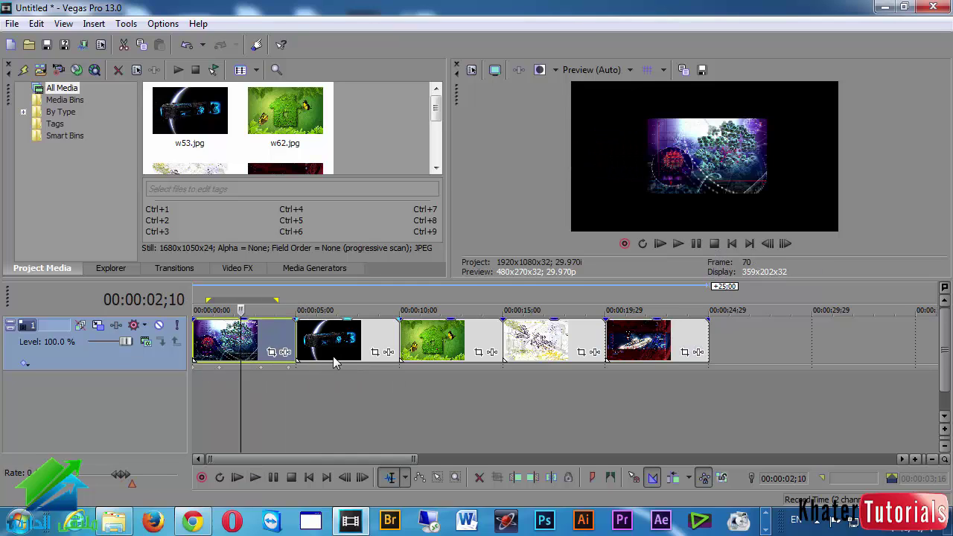
pyautogui.click(99, 326)
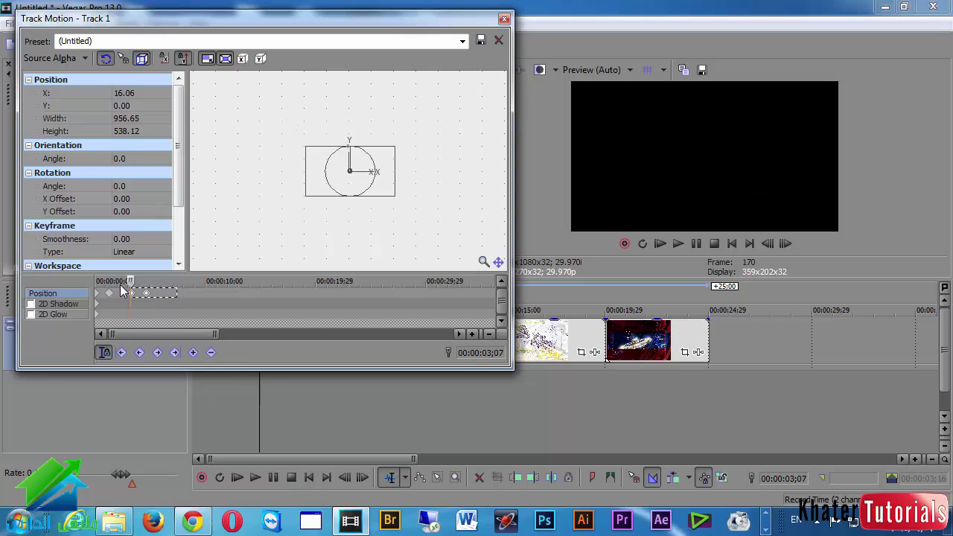
pyautogui.moveTo(120, 285); pyautogui.dragTo(63, 276)
pyautogui.click(210, 352)
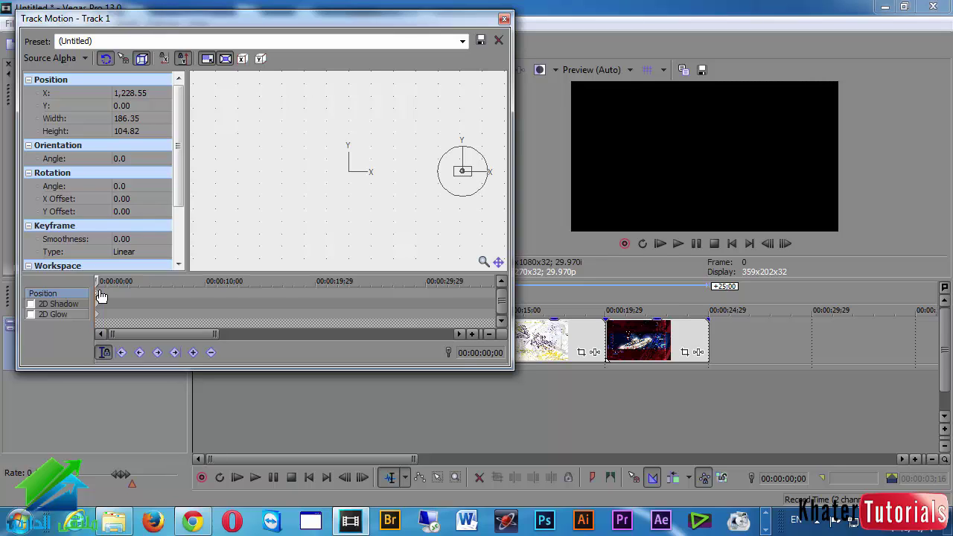
# Restore the frame's default box at the start of the timeline and move it to X about 1,935.
pyautogui.scroll(5, 106, 291)
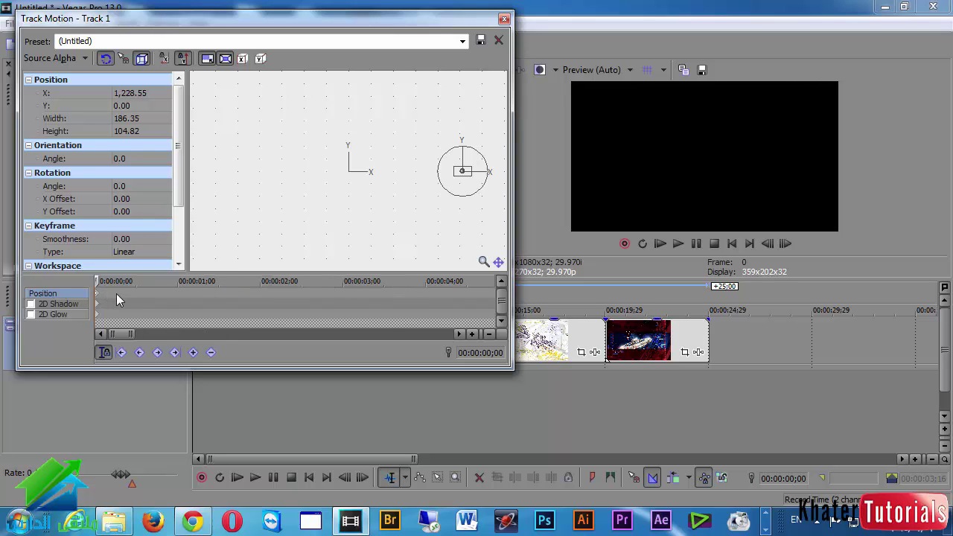
pyautogui.scroll(-3, 116, 298)
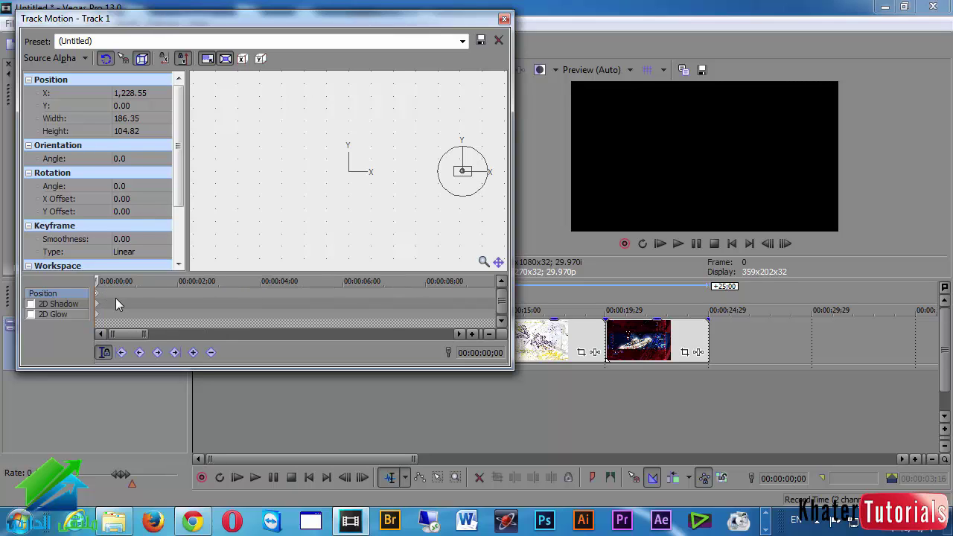
pyautogui.rightClick(365, 170)
pyautogui.click(387, 196)
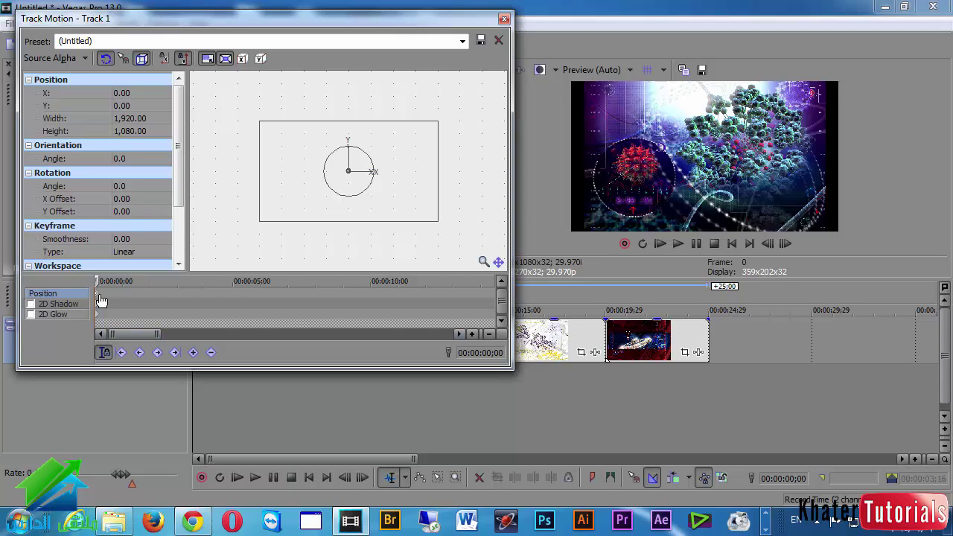
pyautogui.moveTo(286, 201); pyautogui.dragTo(451, 194)
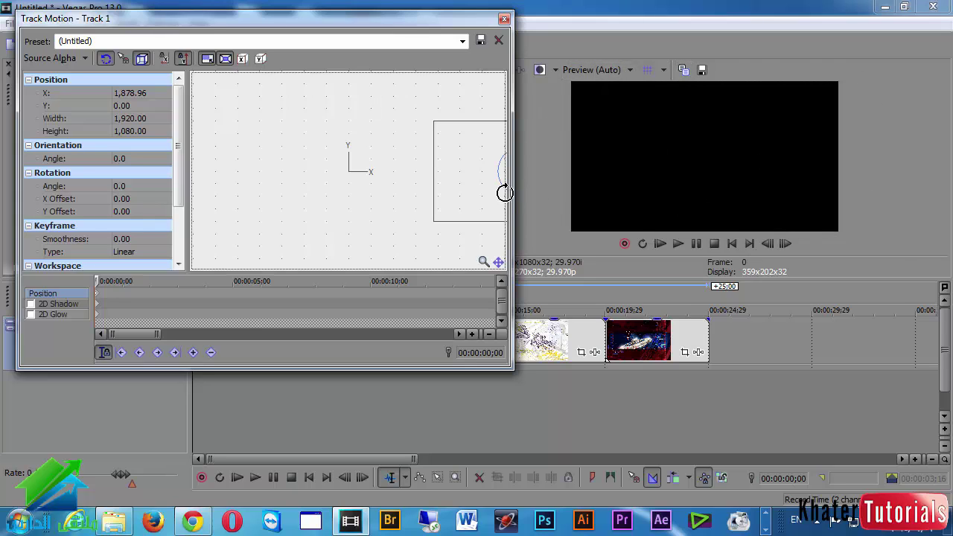
pyautogui.moveTo(434, 211); pyautogui.dragTo(451, 206)
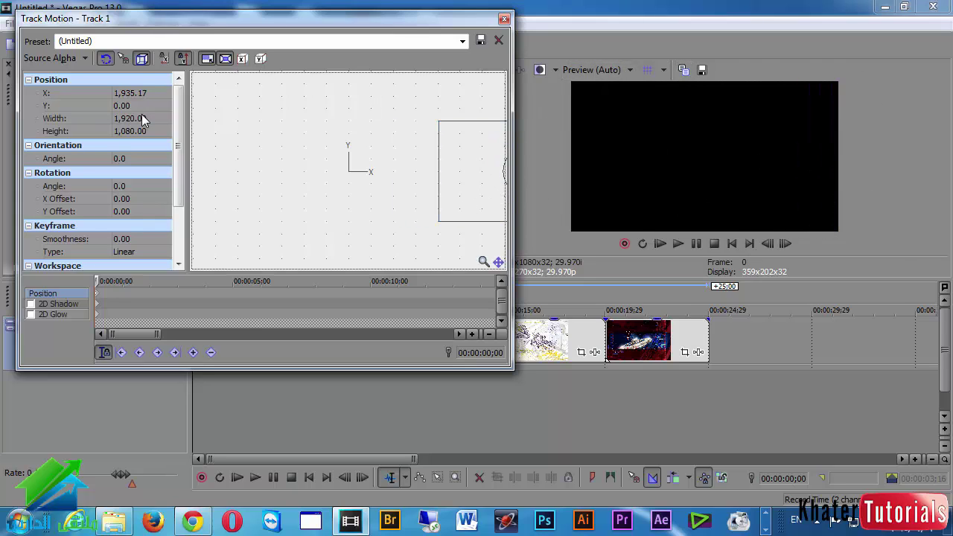
pyautogui.click(119, 119)
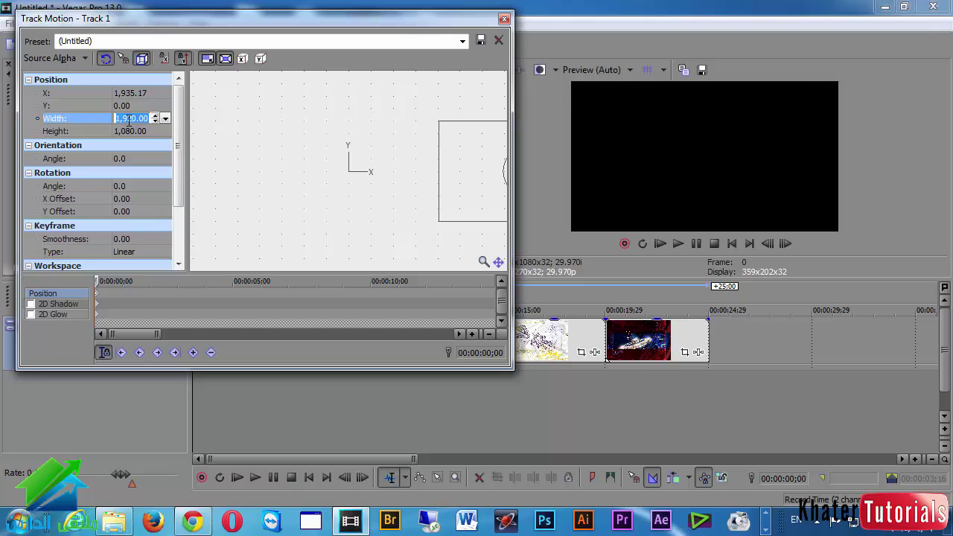
pyautogui.write('0')
pyautogui.press('Return')
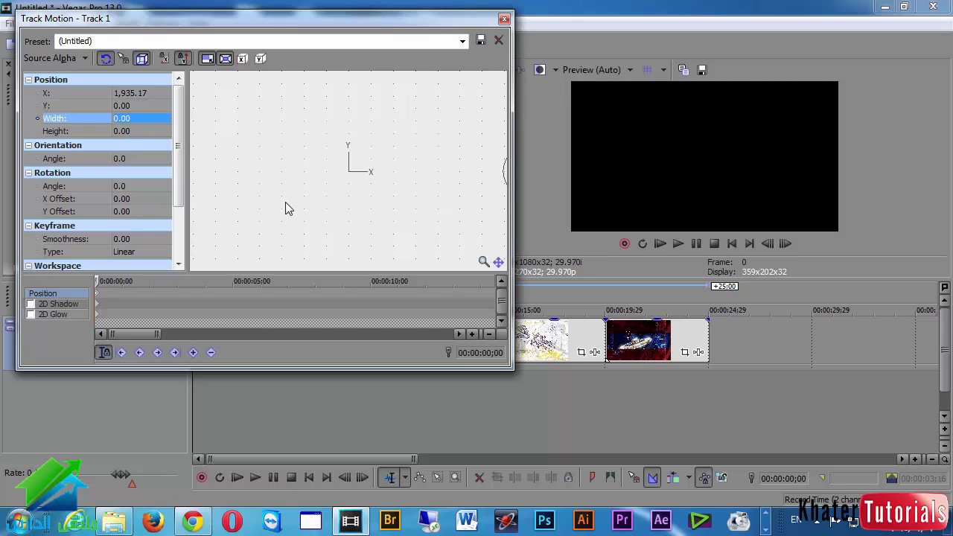
pyautogui.scroll(-5, 317, 193)
pyautogui.scroll(3, 328, 192)
pyautogui.scroll(-2, 328, 194)
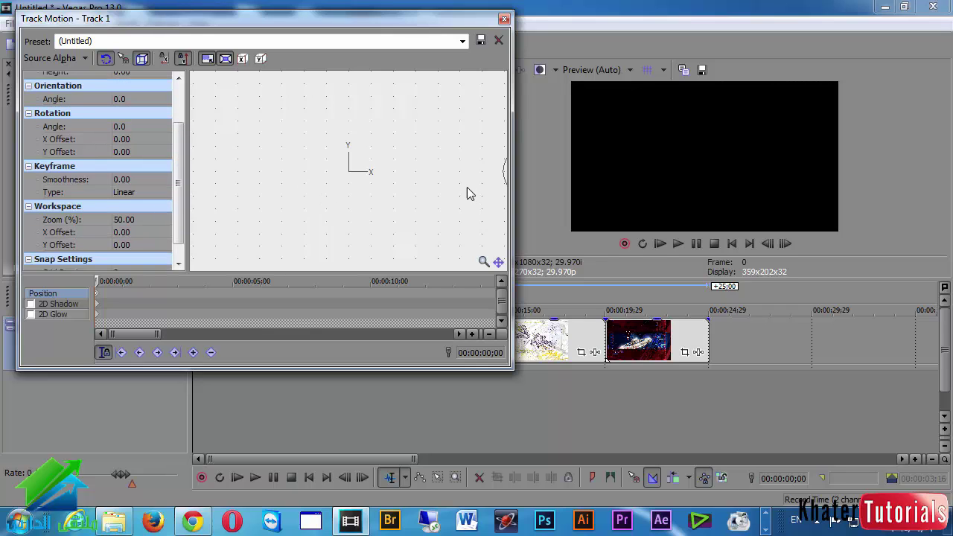
pyautogui.scroll(3, 74, 156)
pyautogui.click(442, 214)
pyautogui.scroll(-3, 402, 169)
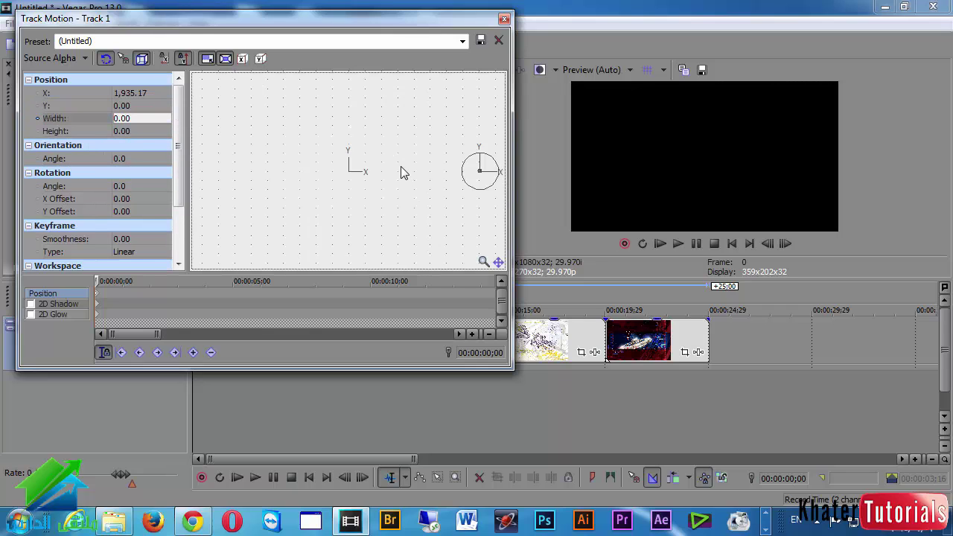
pyautogui.scroll(2, 452, 181)
pyautogui.moveTo(181, 26); pyautogui.dragTo(174, 81)
pyautogui.click(187, 45)
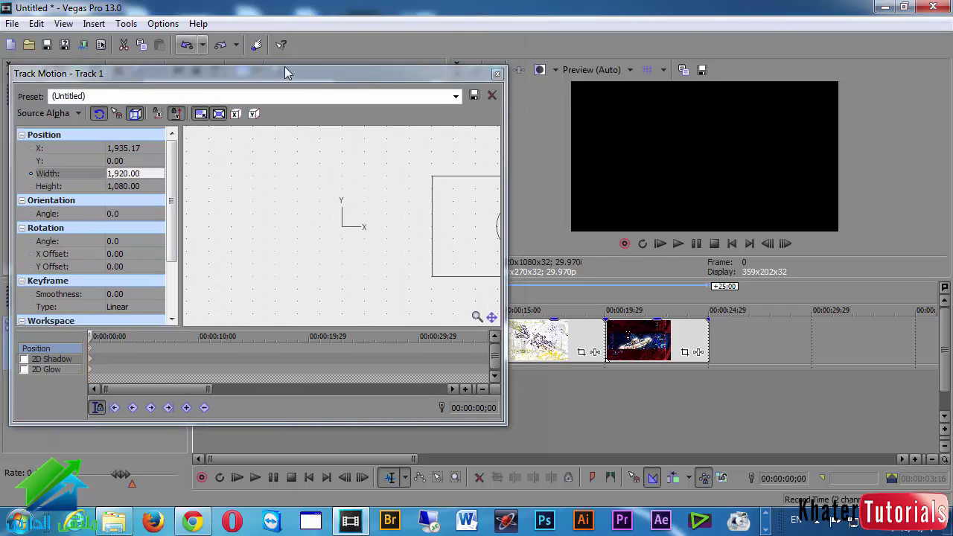
# Set the frame's width to 0 at the start of the timeline and return the playhead to 00:00:00;00.
pyautogui.scroll(-3, 372, 222)
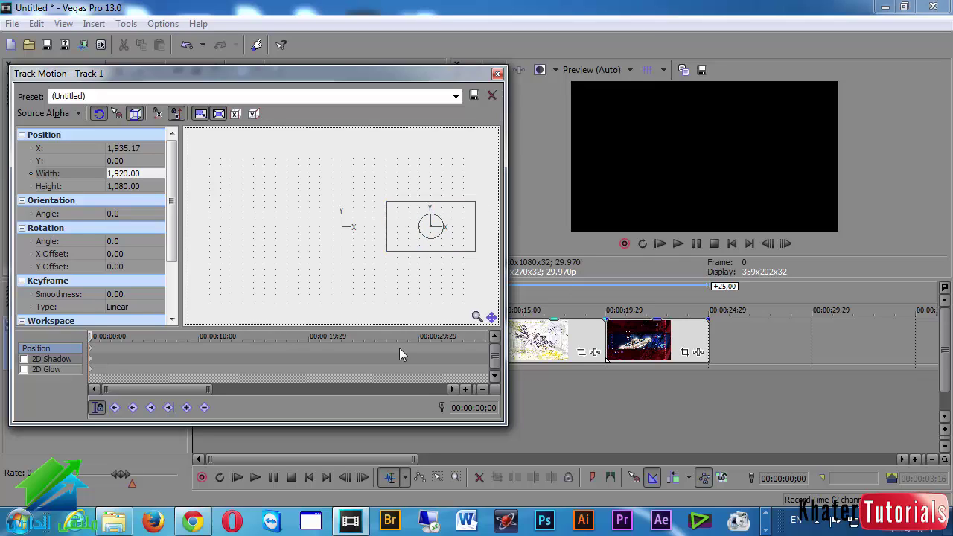
pyautogui.click(143, 173)
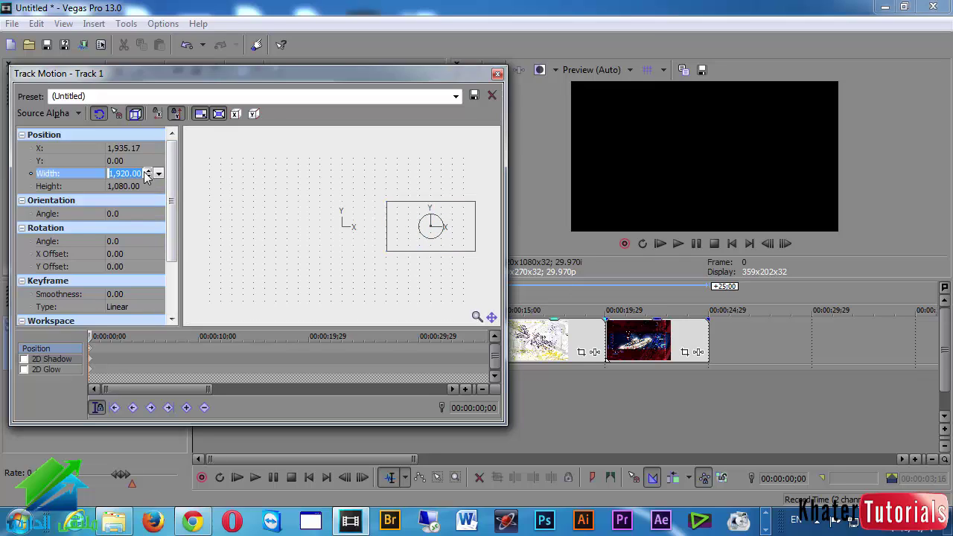
pyautogui.write('0')
pyautogui.press('Return')
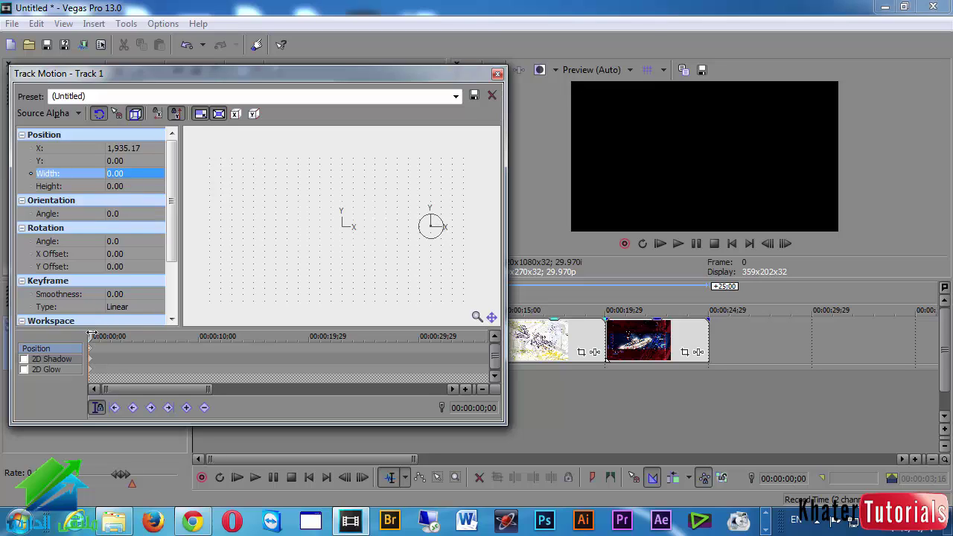
pyautogui.moveTo(91, 334); pyautogui.dragTo(143, 336)
pyautogui.press('Home')
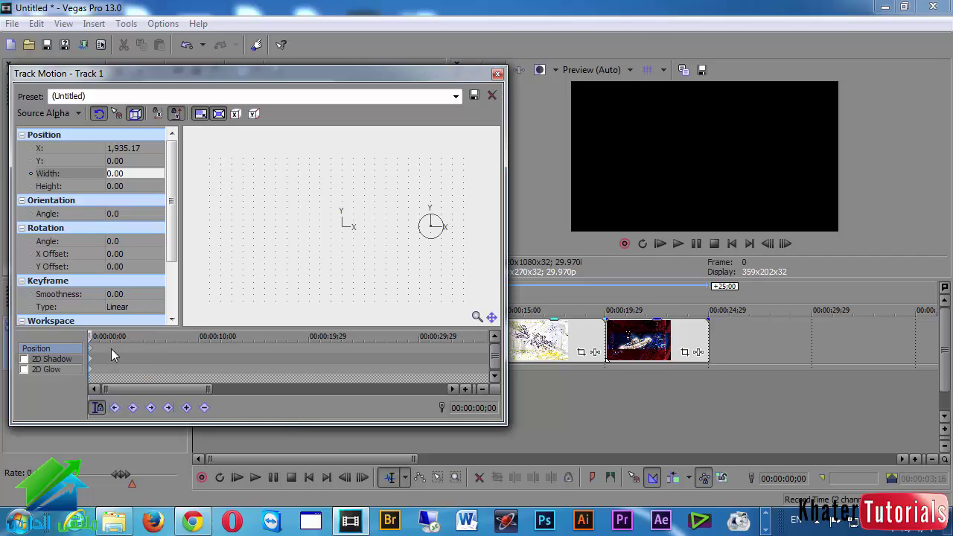
# Create Position keyframes at 00:00:01;07 and 00:00:03;07 with the frame restored to its default box.
pyautogui.scroll(5, 111, 349)
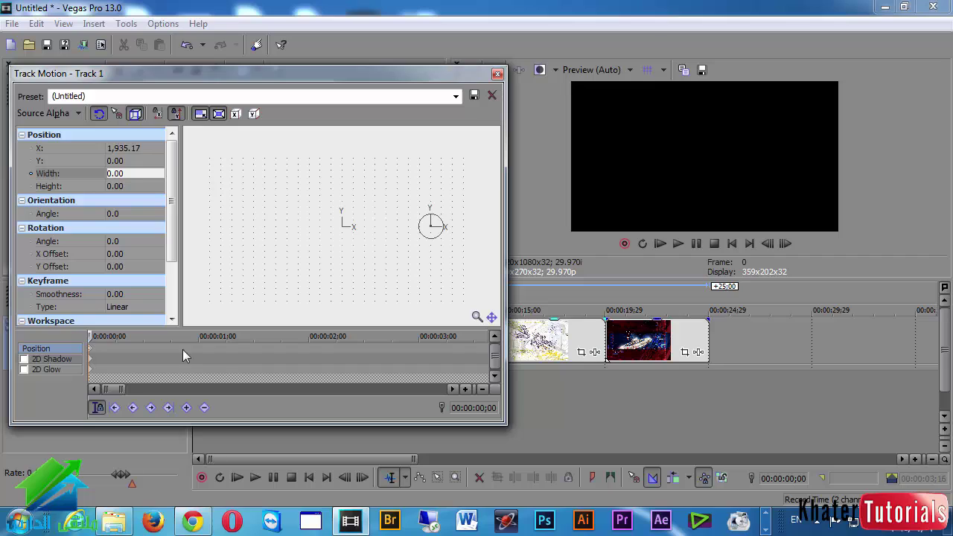
pyautogui.click(225, 347)
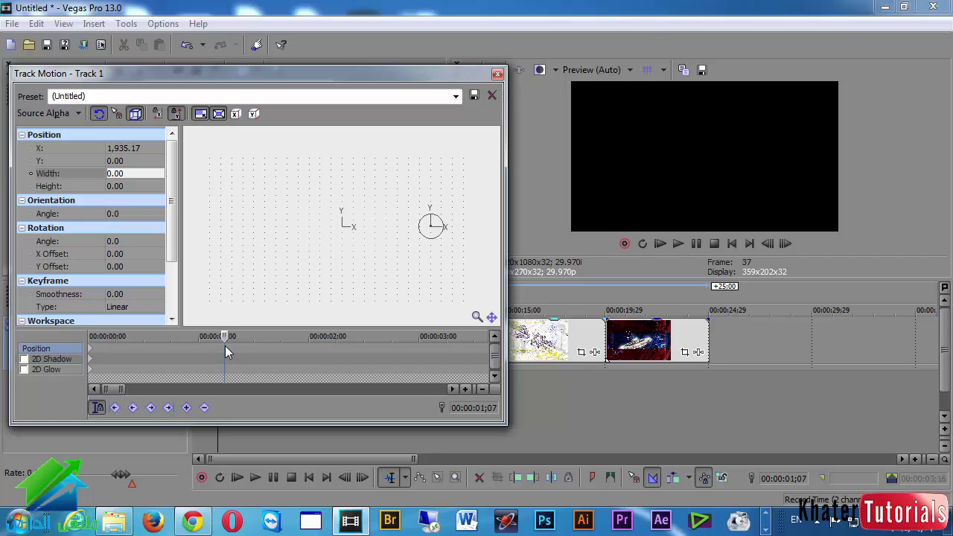
pyautogui.click(431, 228)
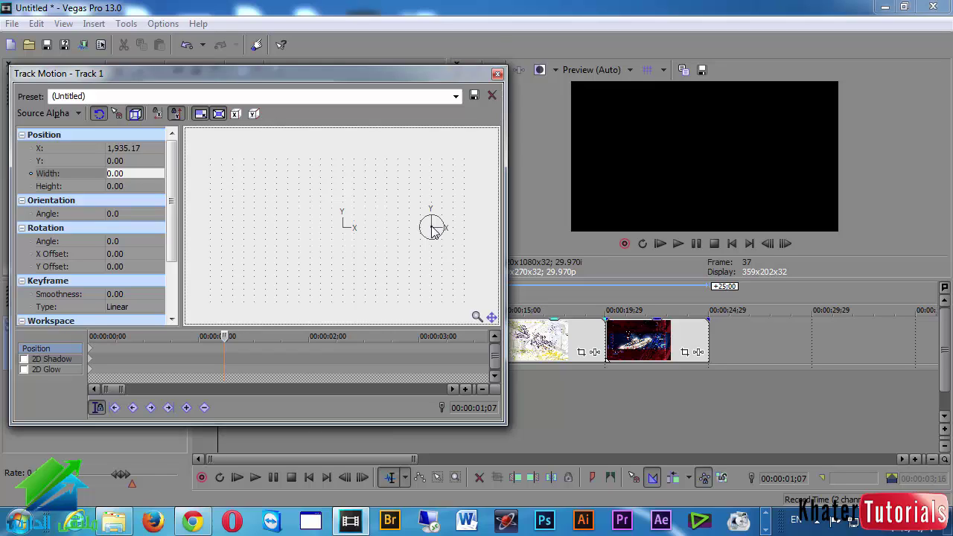
pyautogui.click(224, 346)
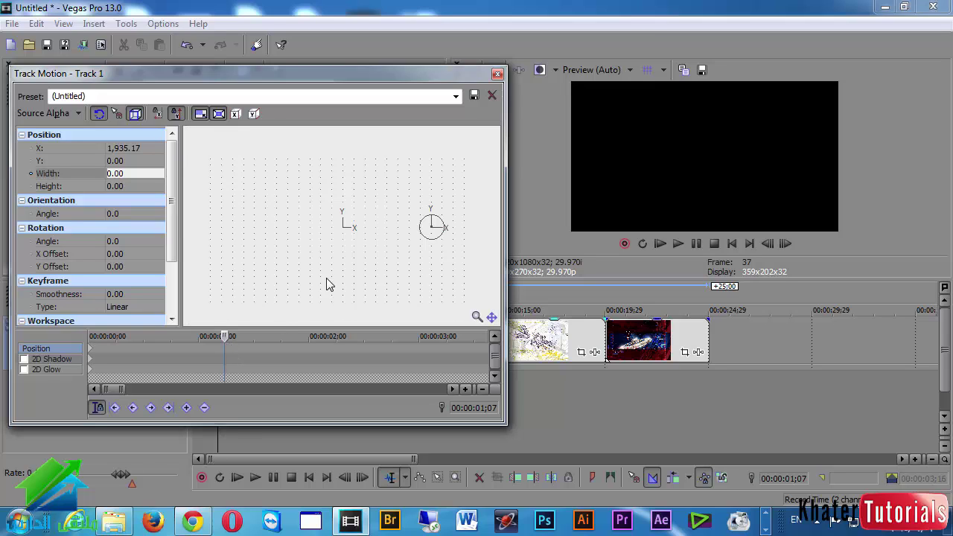
pyautogui.click(344, 230)
pyautogui.rightClick(344, 230)
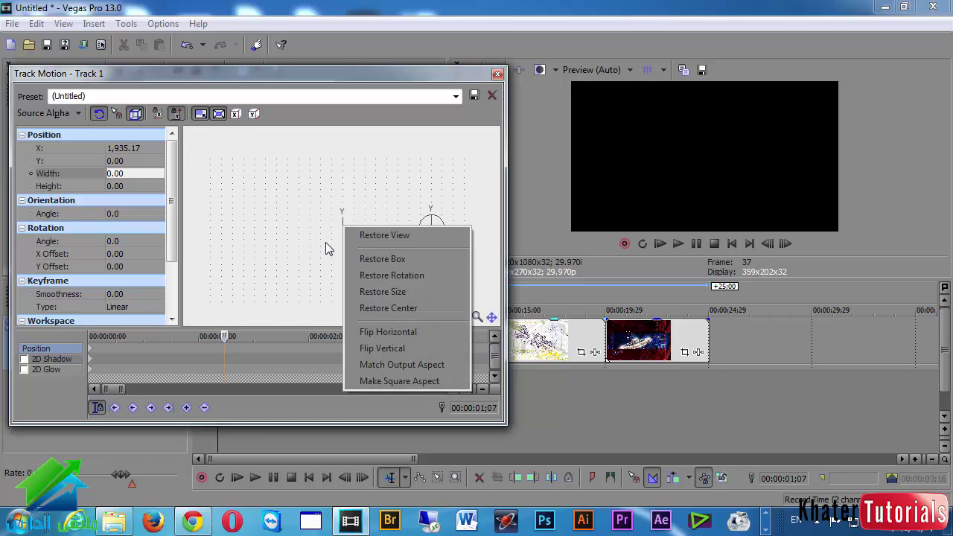
pyautogui.click(365, 261)
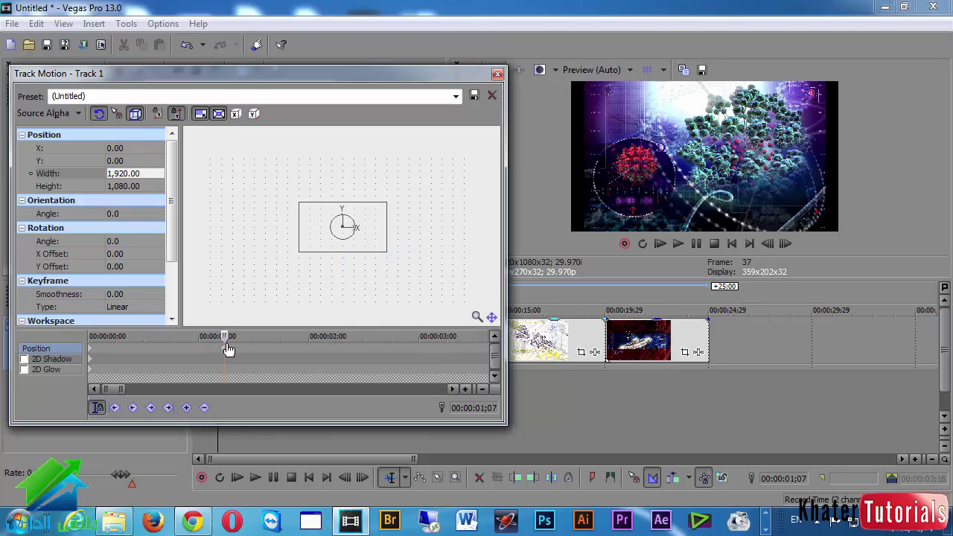
pyautogui.moveTo(225, 336); pyautogui.dragTo(445, 339)
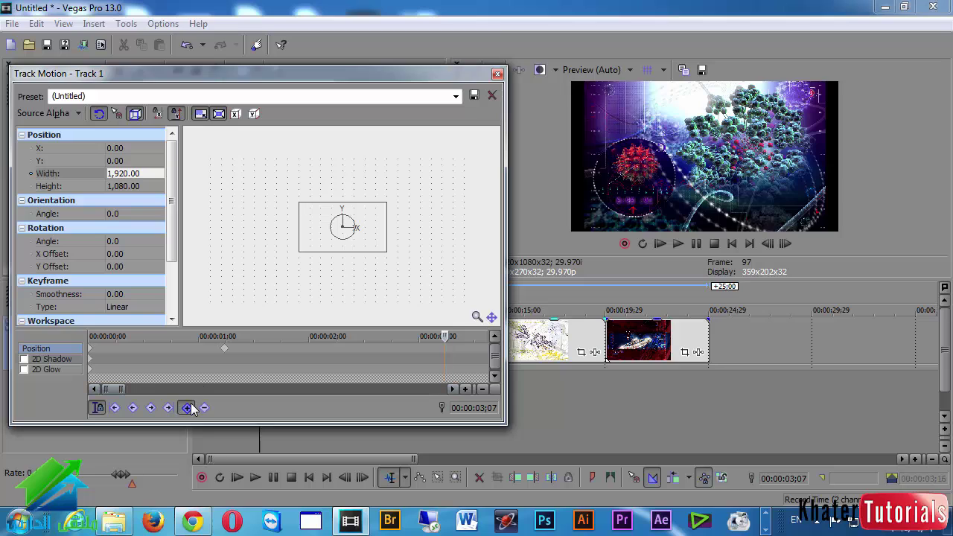
# At 00:00:04;13, move the frame to X about -2,462 and set its width to 0.
pyautogui.scroll(-5, 251, 347)
pyautogui.moveTo(156, 335); pyautogui.dragTo(182, 335)
pyautogui.moveTo(308, 240); pyautogui.dragTo(196, 227)
pyautogui.click(131, 175)
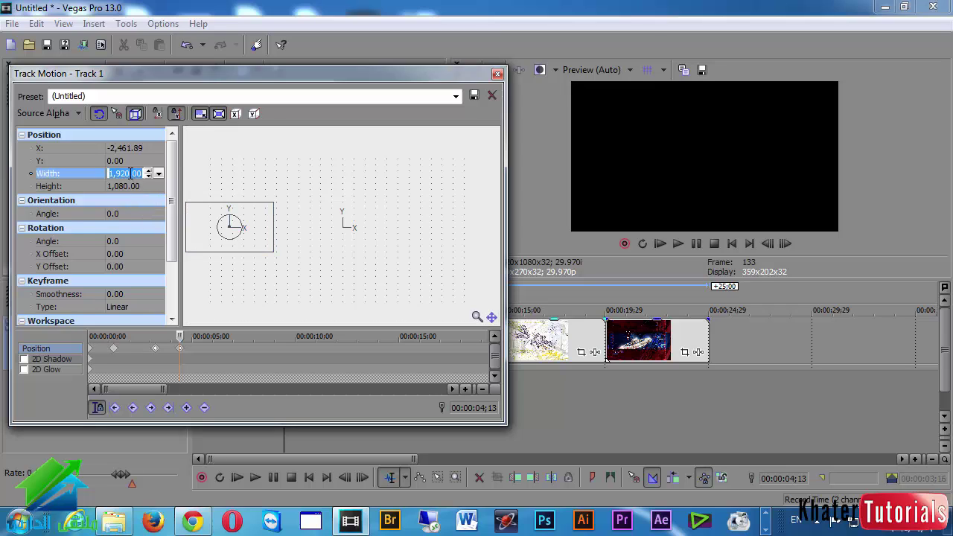
pyautogui.write('0')
pyautogui.press('Return')
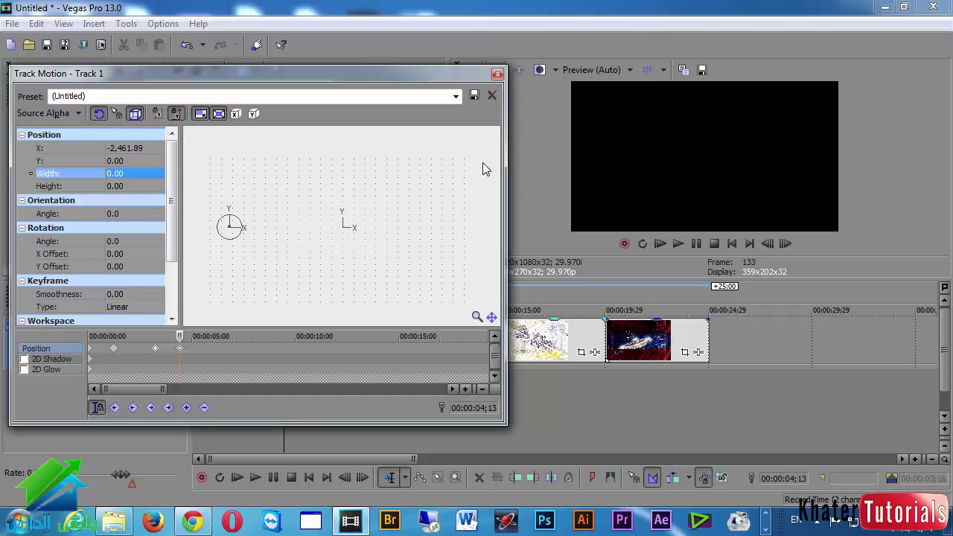
# Play and pause the animation preview, and undo the Position keyframes added after the first one.
pyautogui.click(677, 244)
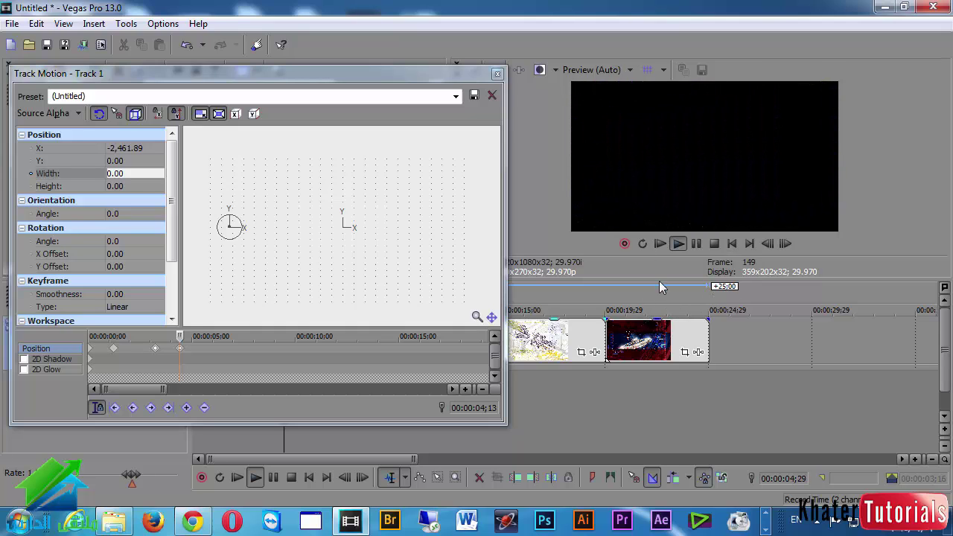
pyautogui.click(696, 243)
pyautogui.hotkey('ctrl', 'z')
pyautogui.hotkey('ctrl', 'z')
pyautogui.hotkey('ctrl', 'z')
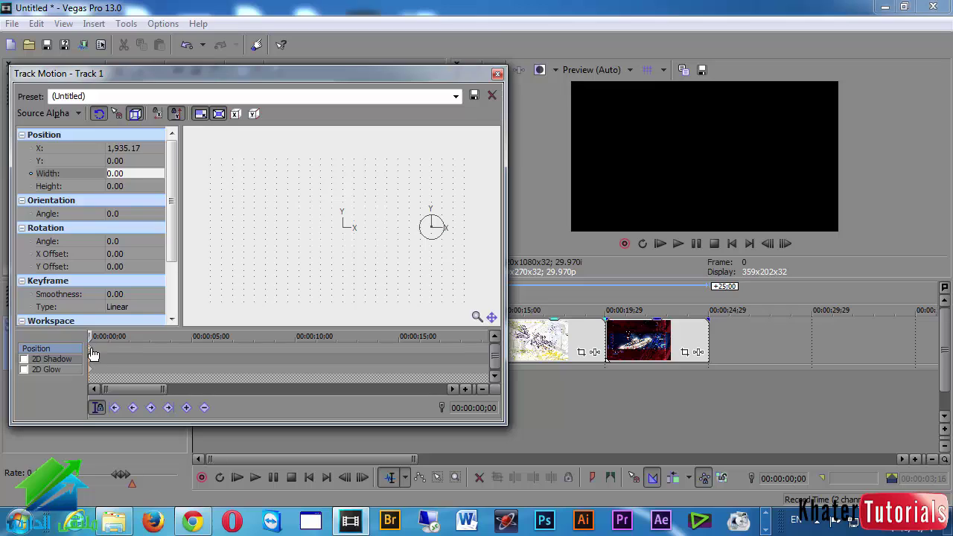
# Restore the frame's default box at the timeline start, move it to X about 2,025 and set its width to 0.
pyautogui.rightClick(260, 221)
pyautogui.click(274, 242)
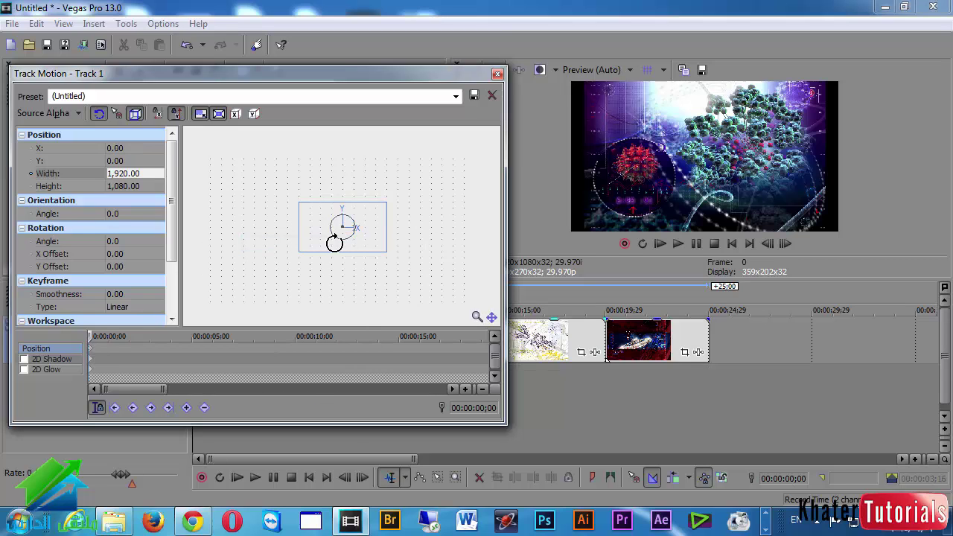
pyautogui.moveTo(312, 248); pyautogui.dragTo(405, 251)
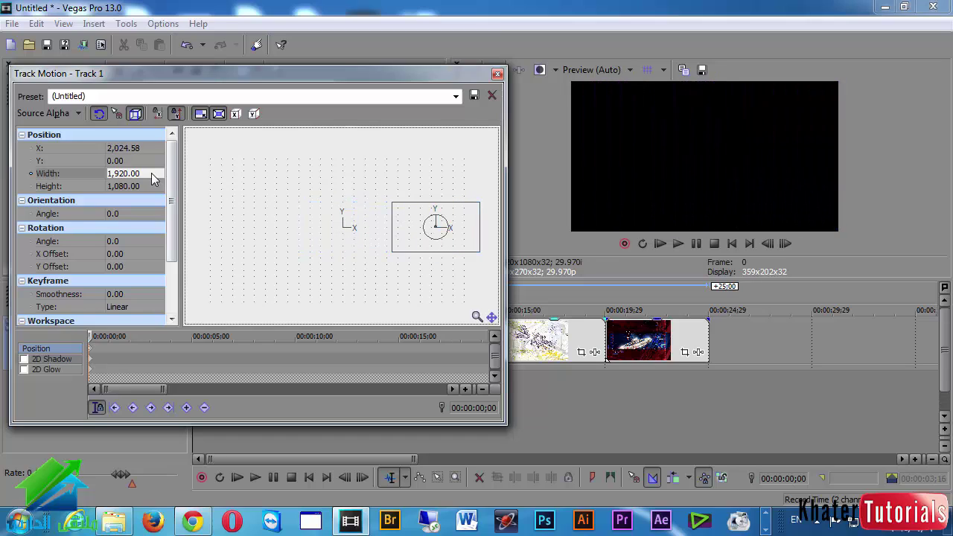
pyautogui.click(135, 173)
pyautogui.write('0')
pyautogui.press('Return')
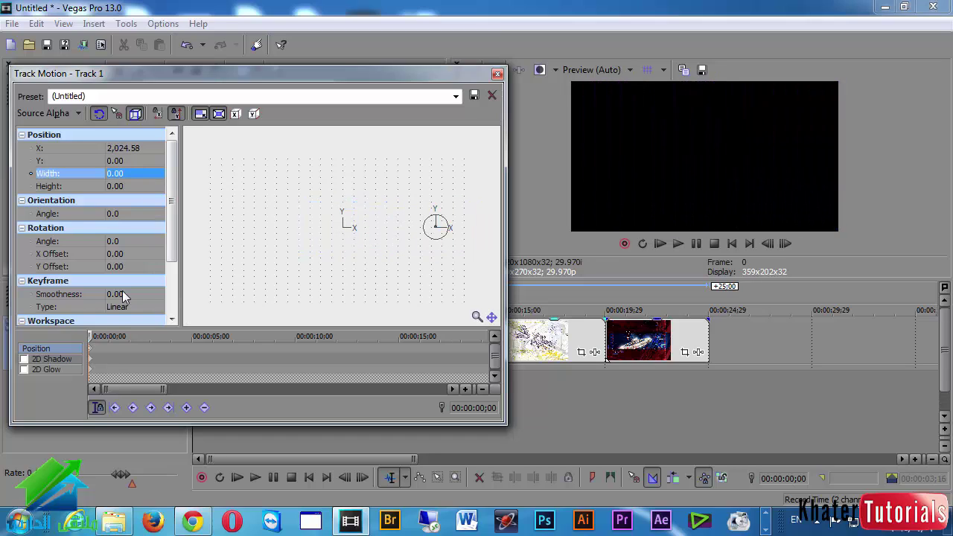
# At 00:00:01;04, restore the frame's default box and scale it down proportionally to about 1,269 wide by 714 high.
pyautogui.click(120, 347)
pyautogui.scroll(5, 122, 346)
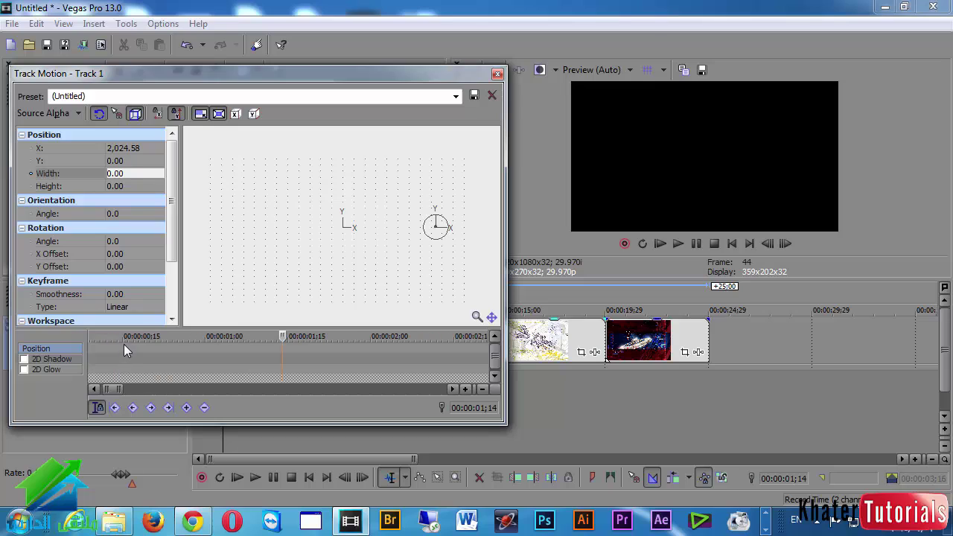
pyautogui.click(227, 347)
pyautogui.rightClick(348, 221)
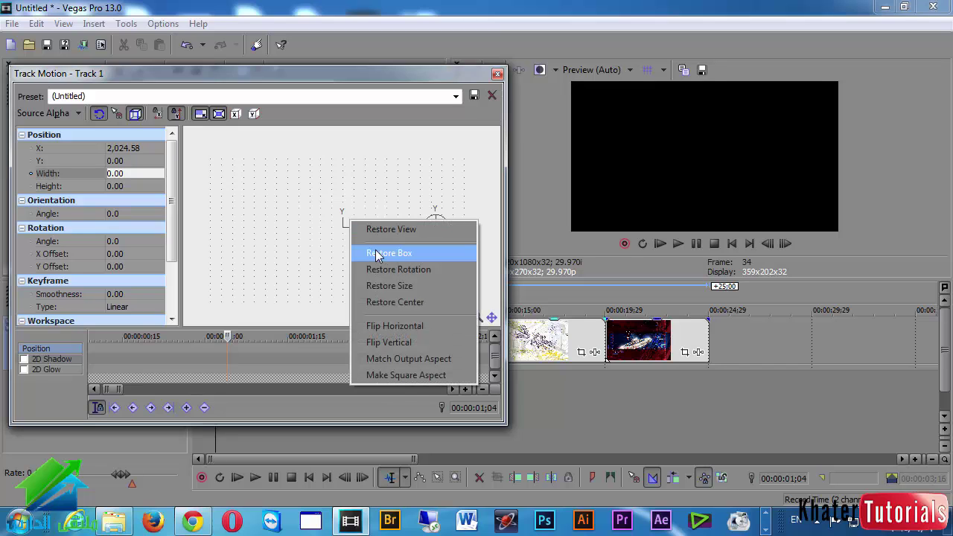
pyautogui.click(368, 253)
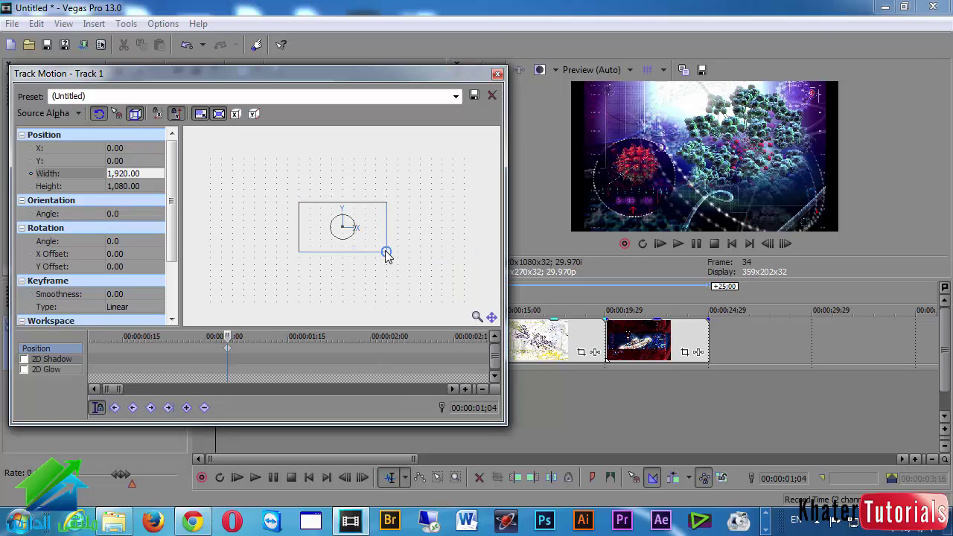
pyautogui.moveTo(385, 251)
pyautogui.mouseDown()
pyautogui.moveTo(374, 246)
pyautogui.moveTo(409, 266)
pyautogui.moveTo(372, 251)
pyautogui.mouseUp()
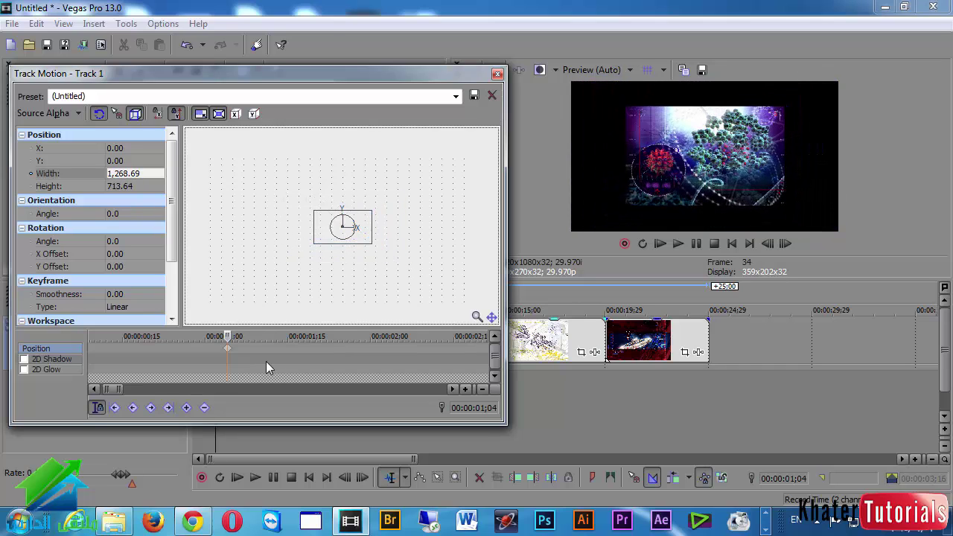
# Add a Position keyframe at 00:00:04;00 that holds the centred, scaled-down frame.
pyautogui.click(404, 348)
pyautogui.scroll(-4, 346, 352)
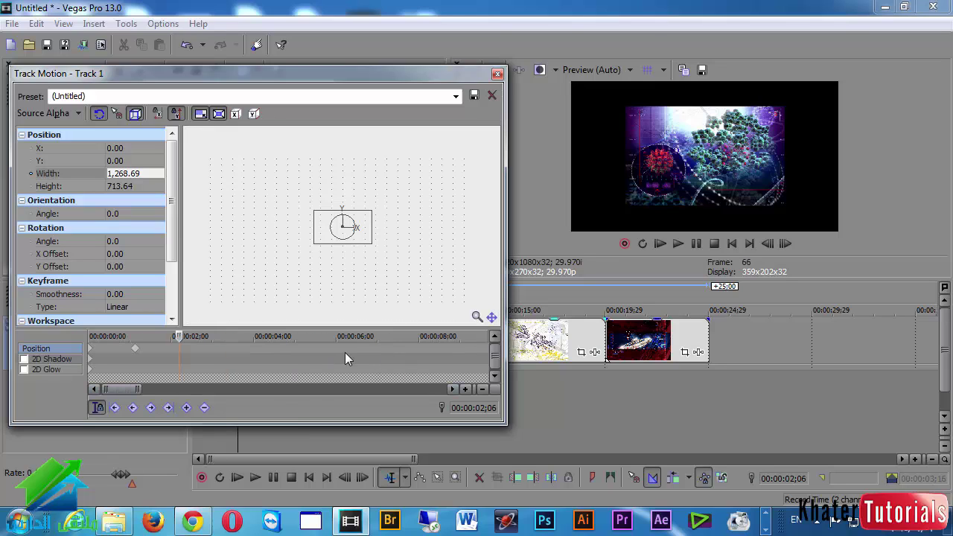
pyautogui.click(255, 350)
pyautogui.click(186, 408)
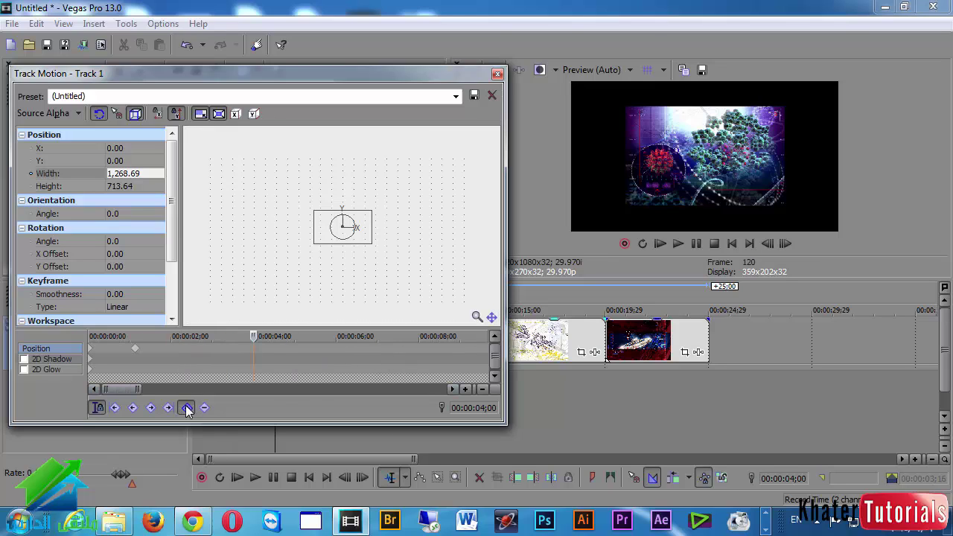
# At 00:00:04;14, move the frame to X about -2,219 and set its width to 0.
pyautogui.click(273, 348)
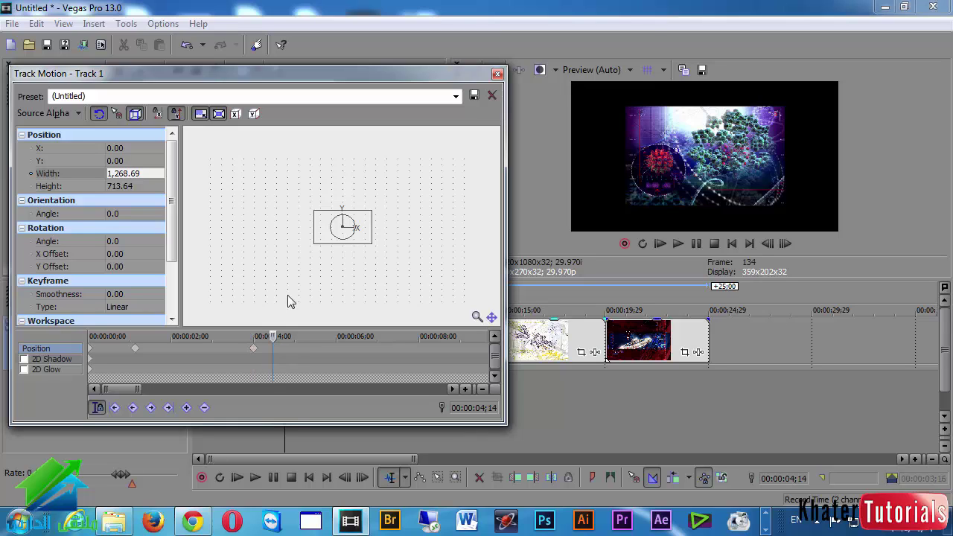
pyautogui.moveTo(321, 236); pyautogui.dragTo(219, 228)
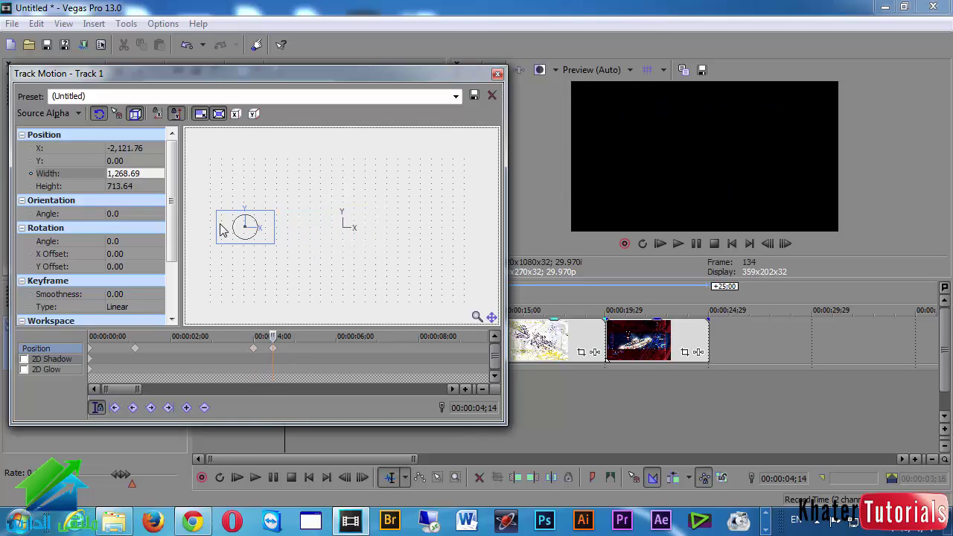
pyautogui.click(135, 173)
pyautogui.write('0')
pyautogui.press('Return')
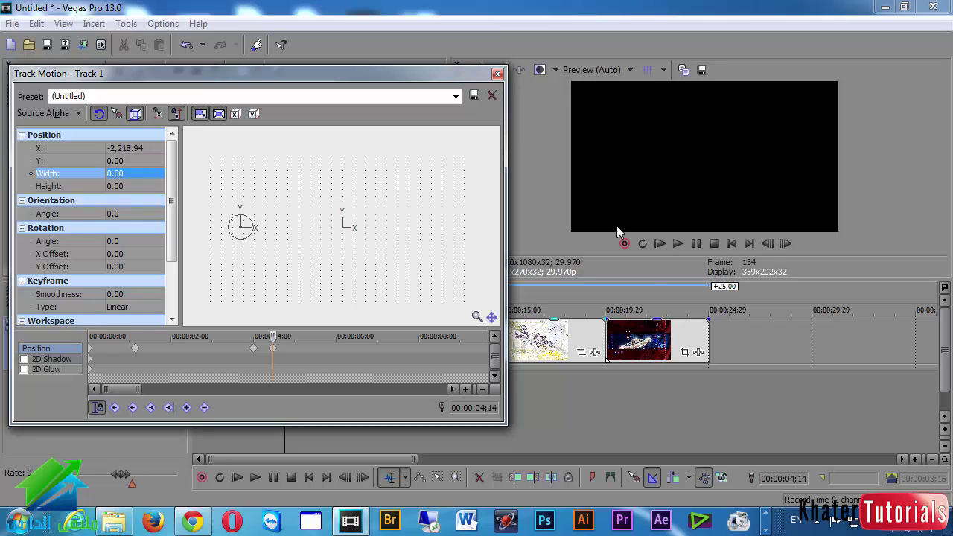
# Play the animation, and retime the last two Position keyframes so the final one falls near the end of the first clip.
pyautogui.click(678, 243)
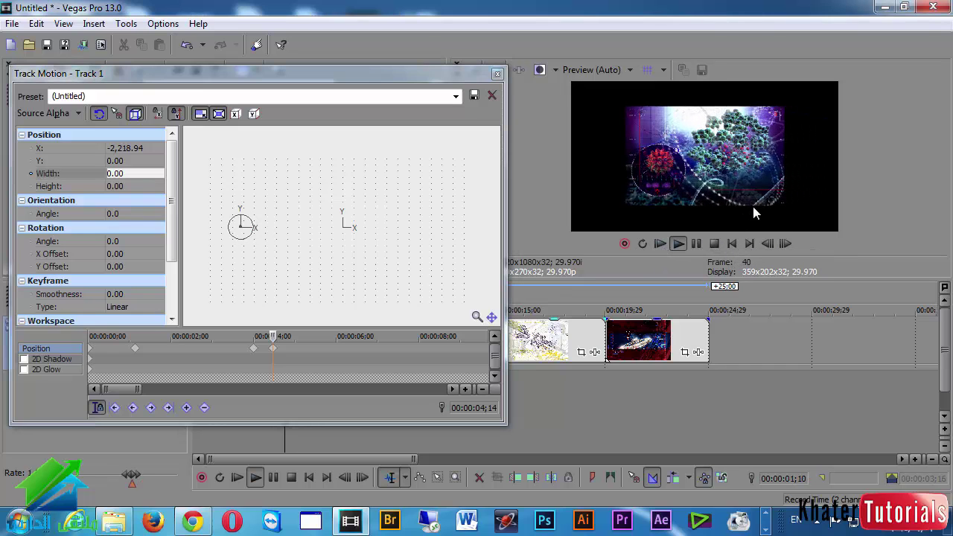
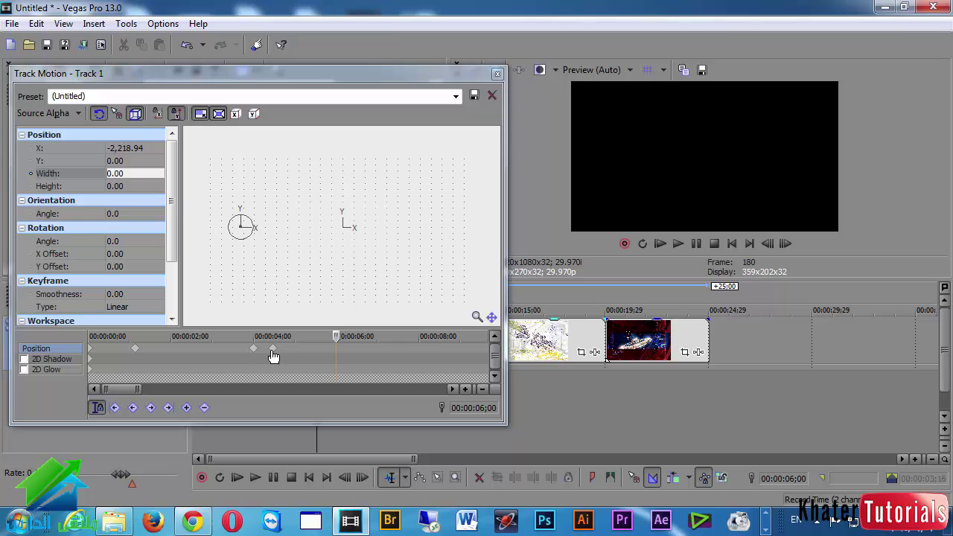
pyautogui.moveTo(274, 356); pyautogui.dragTo(314, 355)
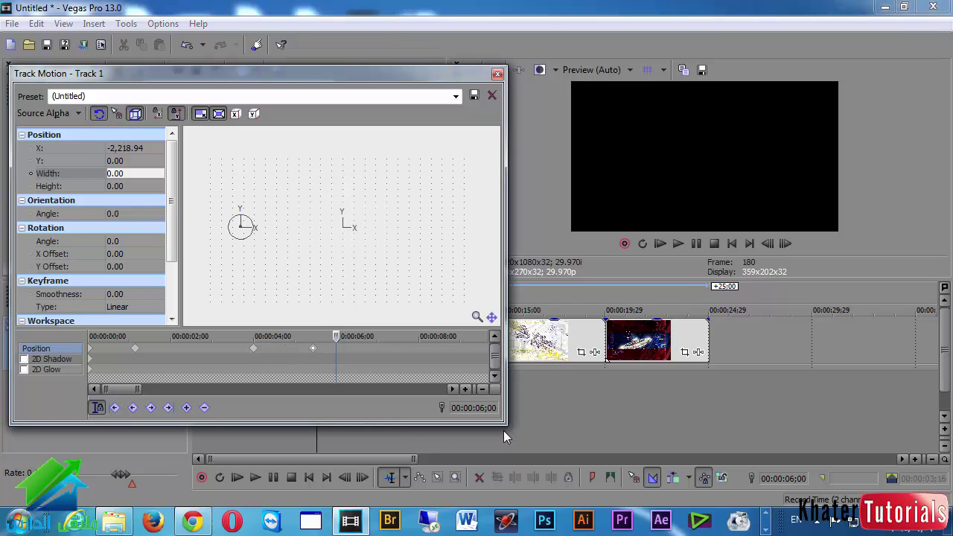
pyautogui.moveTo(503, 432); pyautogui.dragTo(394, 322)
pyautogui.click(268, 392)
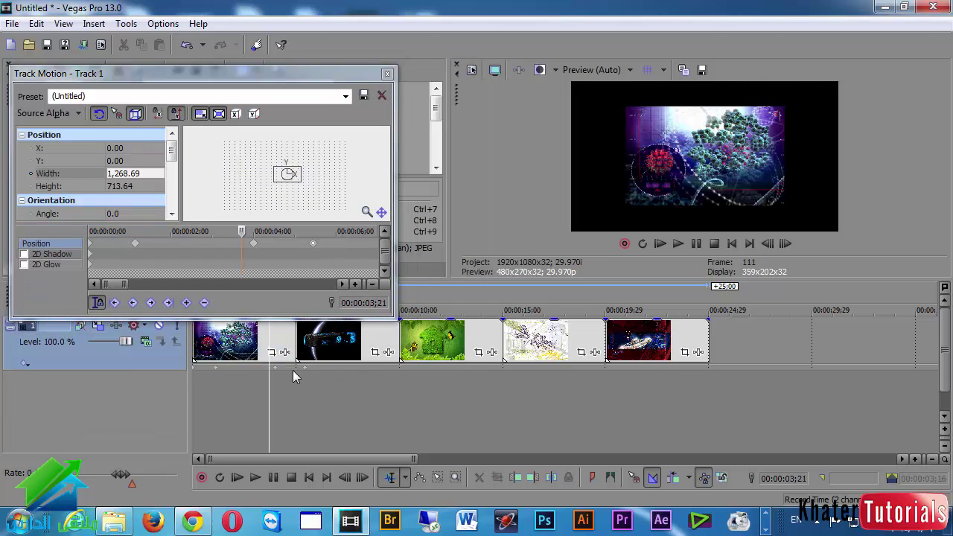
pyautogui.moveTo(274, 367); pyautogui.dragTo(296, 368)
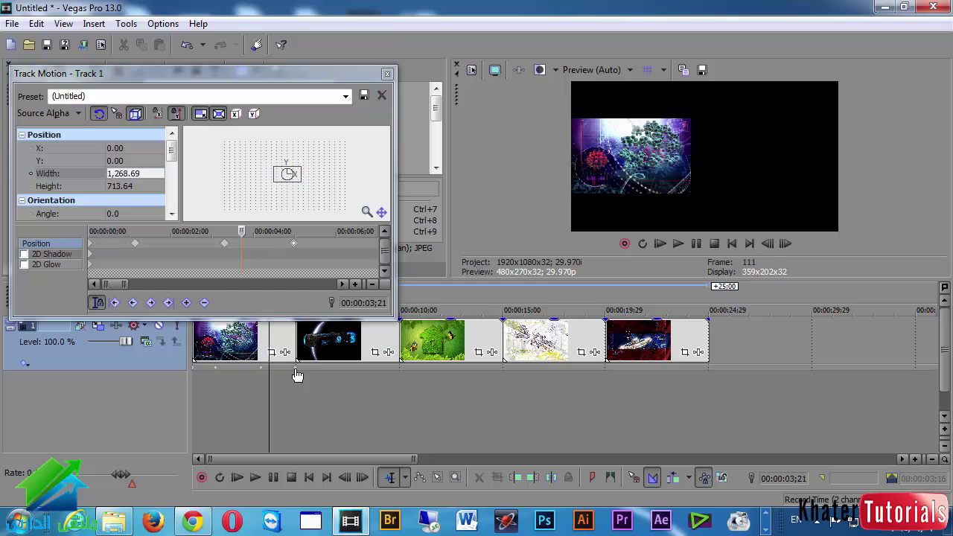
# Move the last Position keyframe close to the one before it and play the faster exit motion.
pyautogui.click(253, 385)
pyautogui.click(675, 244)
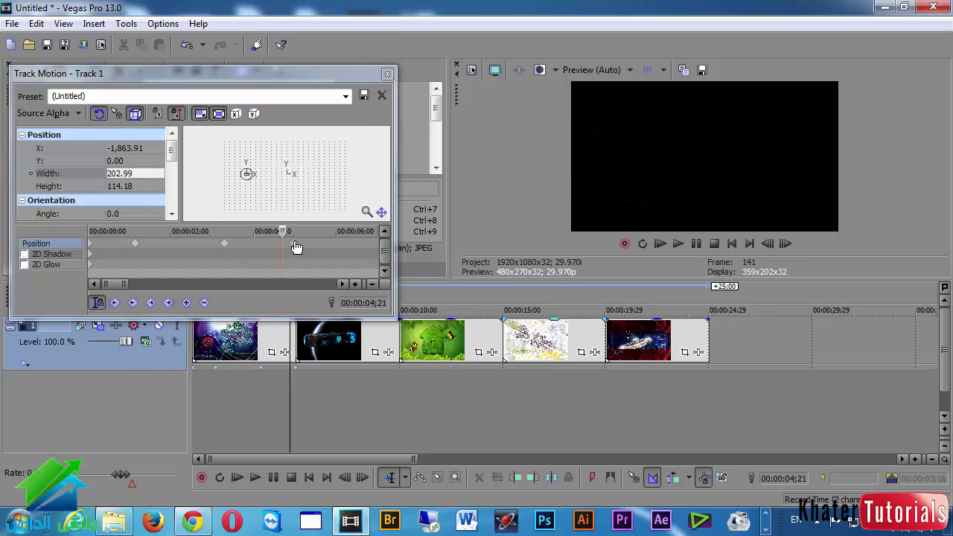
pyautogui.click(245, 379)
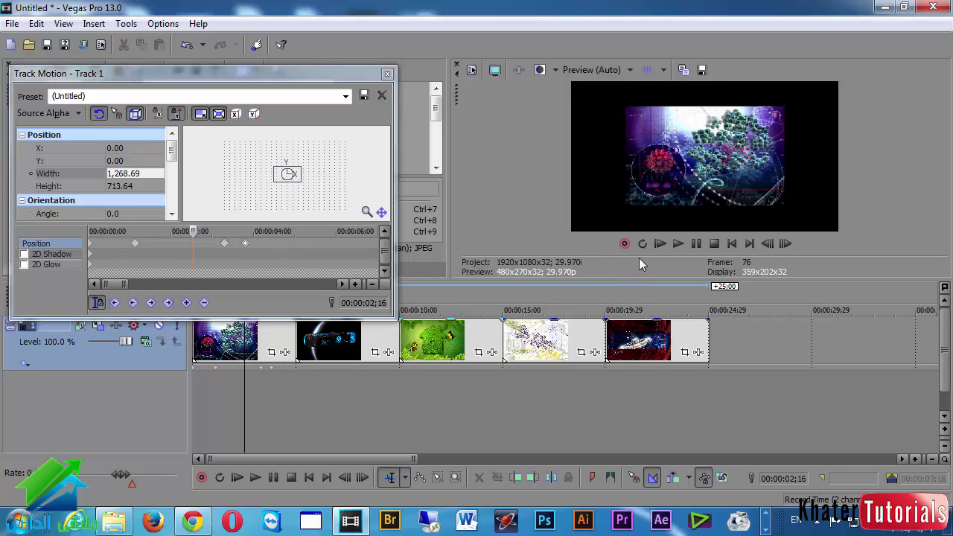
pyautogui.click(677, 243)
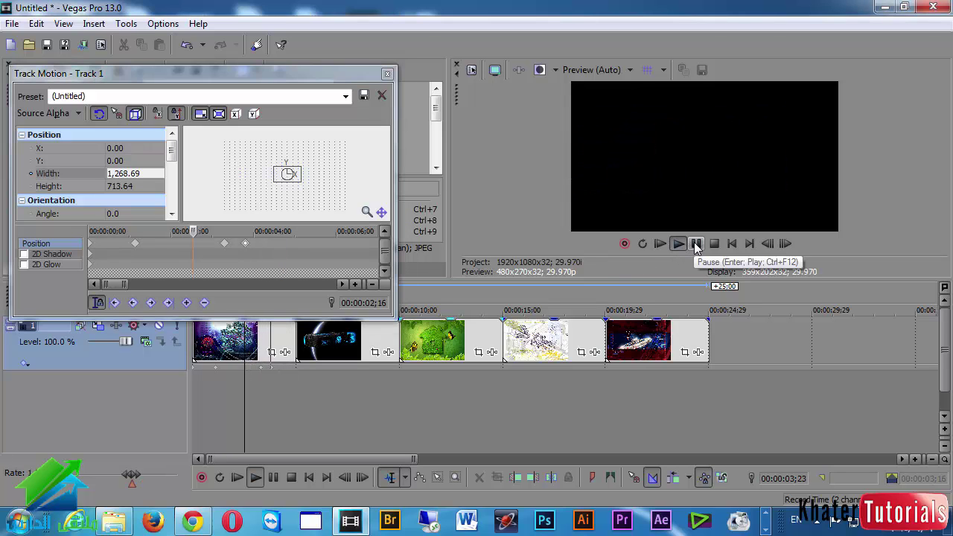
pyautogui.click(696, 244)
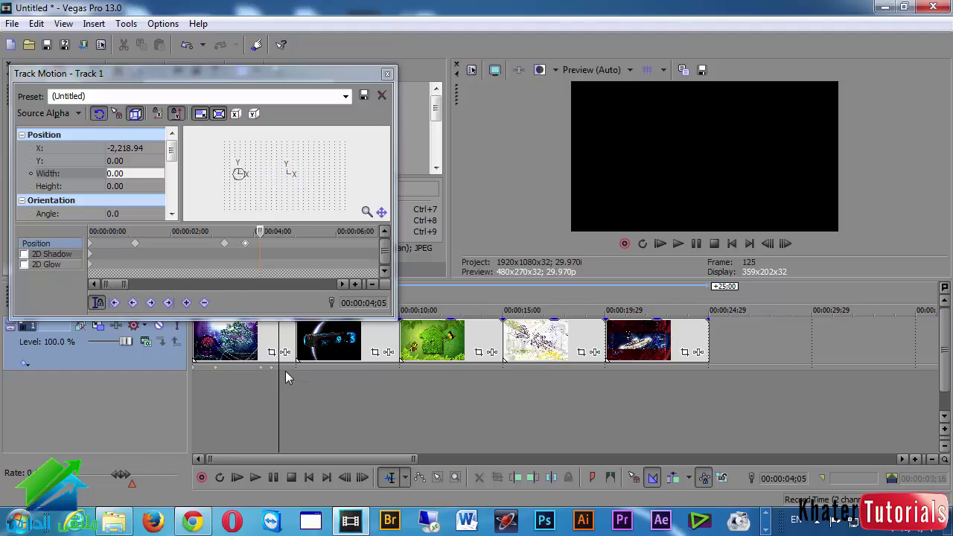
# Move the last Position keyframe to 00:00:04;22, shortly before the first clip ends.
pyautogui.moveTo(275, 367); pyautogui.dragTo(295, 377)
pyautogui.moveTo(283, 245)
pyautogui.mouseDown()
pyautogui.moveTo(248, 249)
pyautogui.moveTo(298, 256)
pyautogui.moveTo(290, 255)
pyautogui.mouseUp()
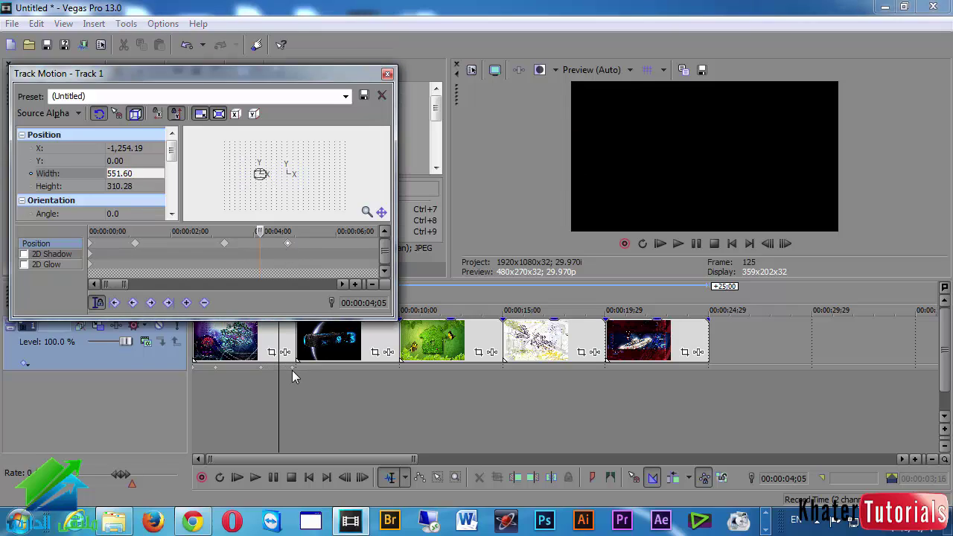
pyautogui.click(291, 370)
pyautogui.moveTo(292, 376)
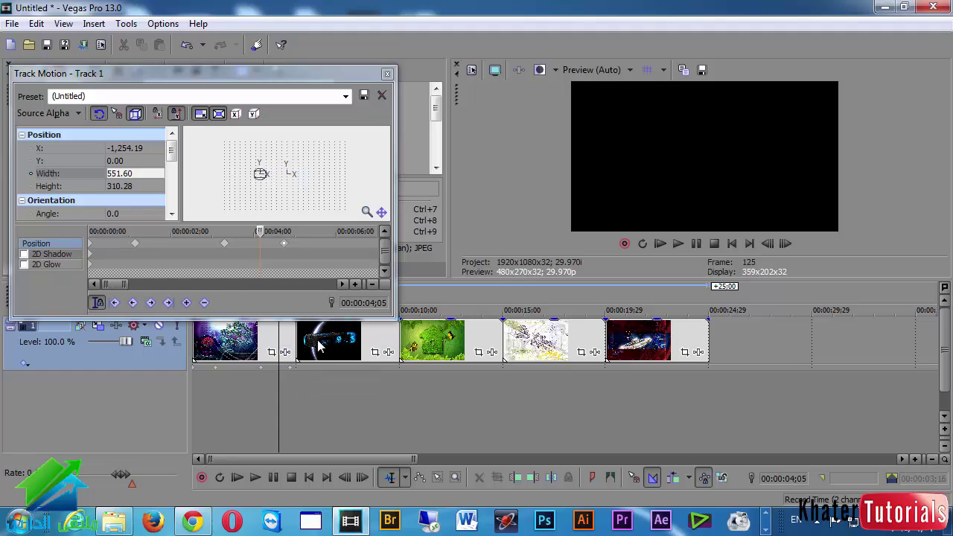
pyautogui.scroll(-3, 274, 246)
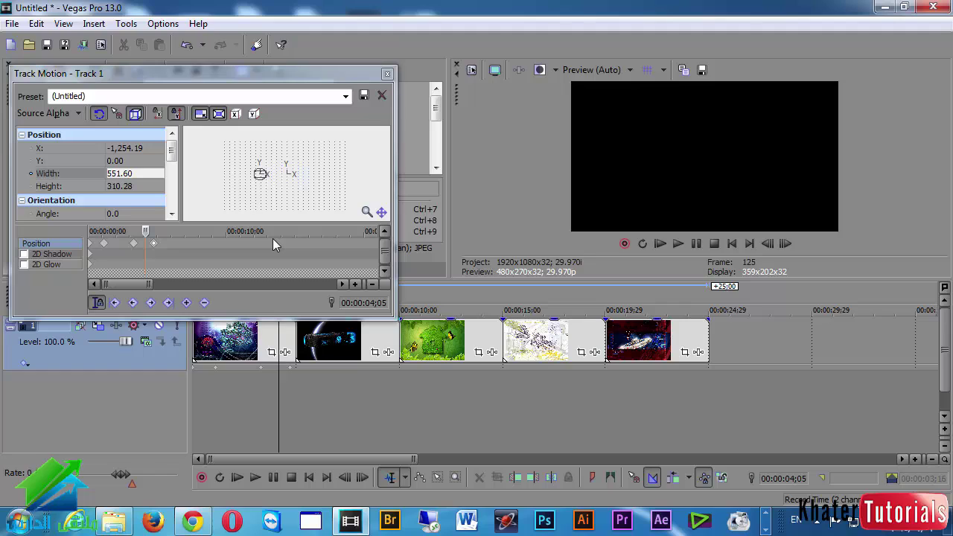
# Examine the cut between the first and second clips against the Position keyframes on the timeline.
pyautogui.click(295, 387)
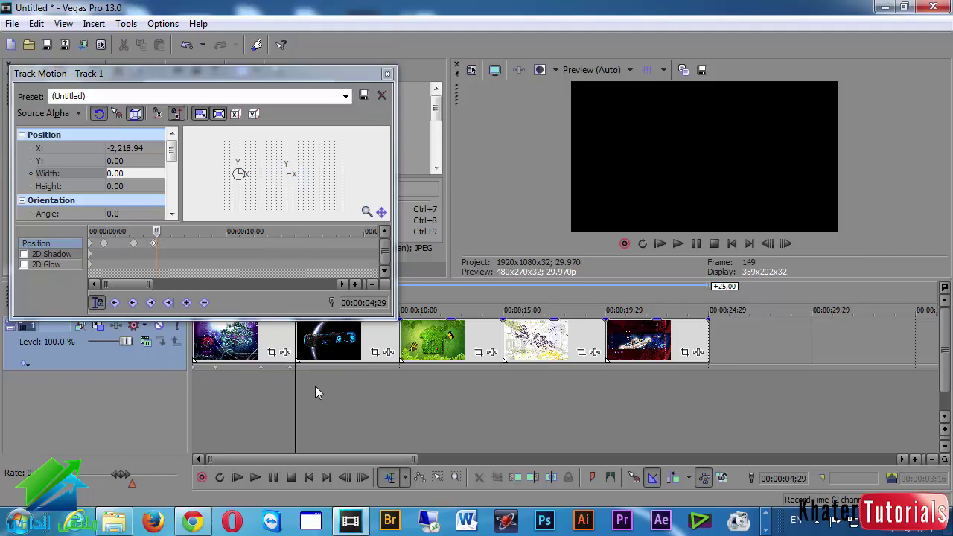
pyautogui.scroll(8, 344, 396)
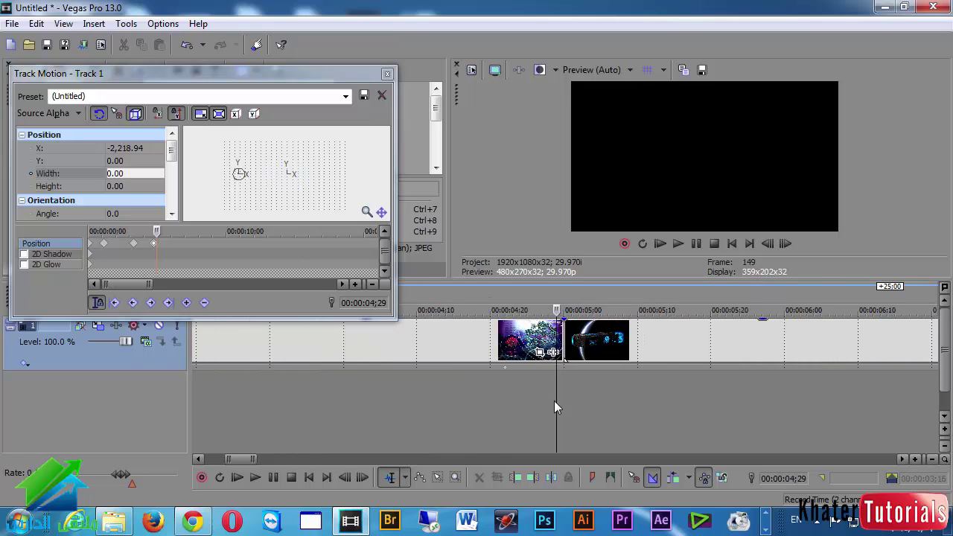
pyautogui.moveTo(629, 356)
pyautogui.mouseDown()
pyautogui.moveTo(649, 355)
pyautogui.moveTo(625, 353)
pyautogui.moveTo(632, 357)
pyautogui.mouseUp()
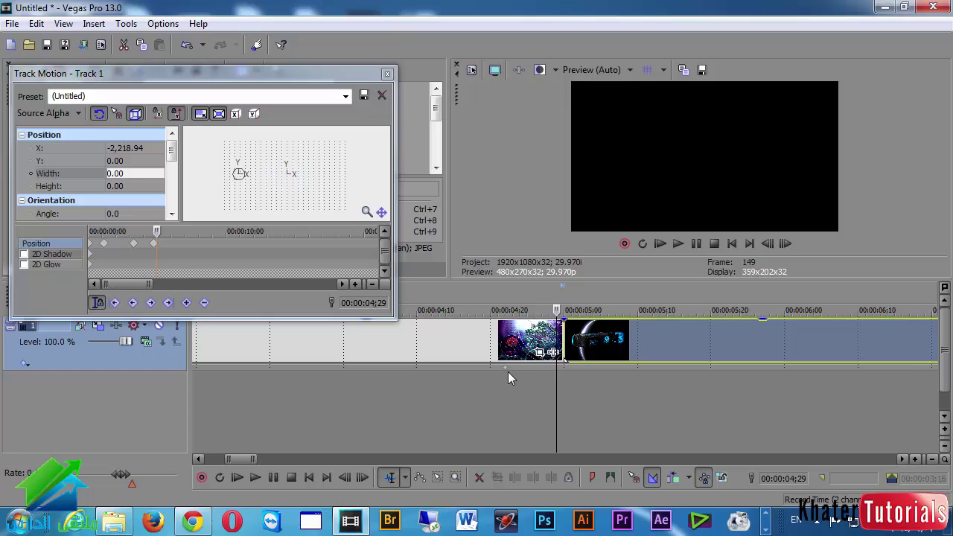
pyautogui.click(599, 388)
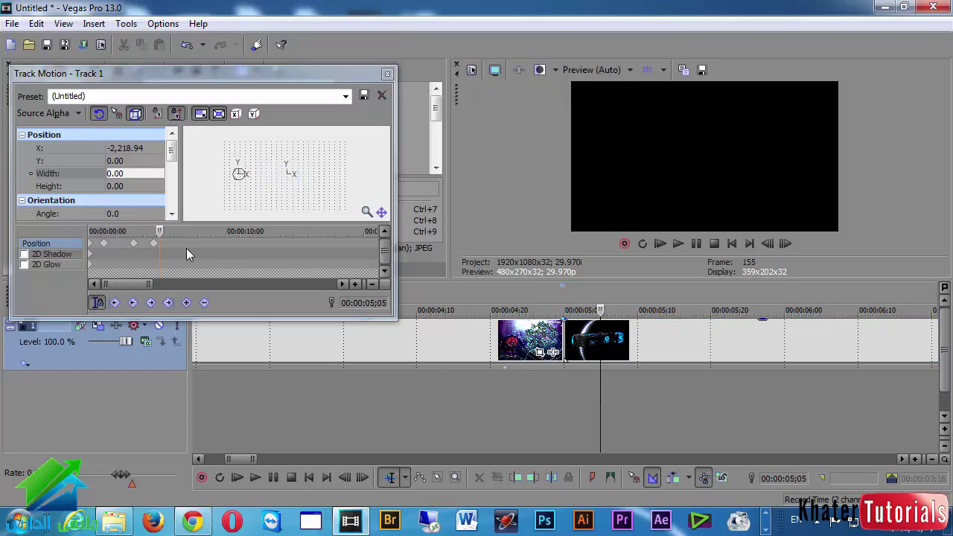
pyautogui.click(675, 426)
pyautogui.click(748, 415)
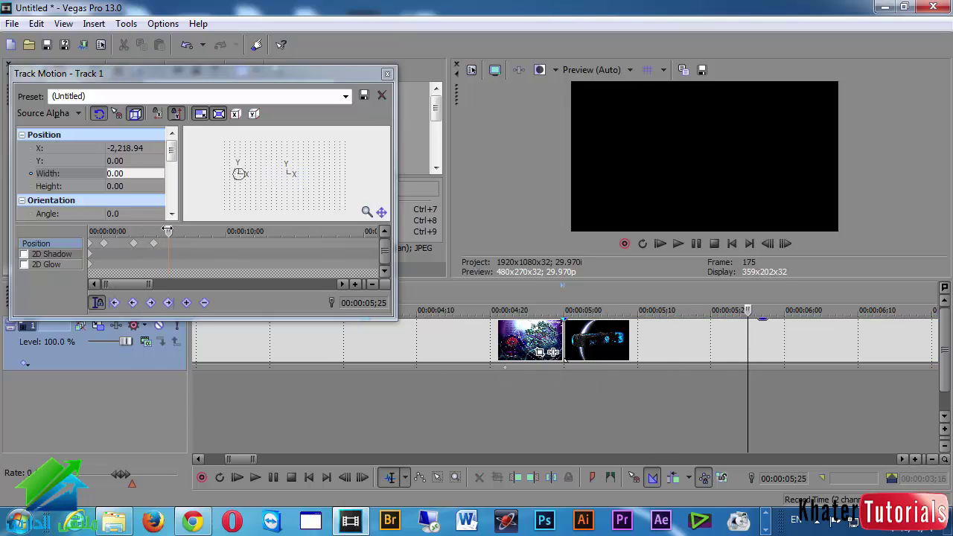
pyautogui.click(151, 231)
pyautogui.moveTo(151, 231); pyautogui.dragTo(194, 231)
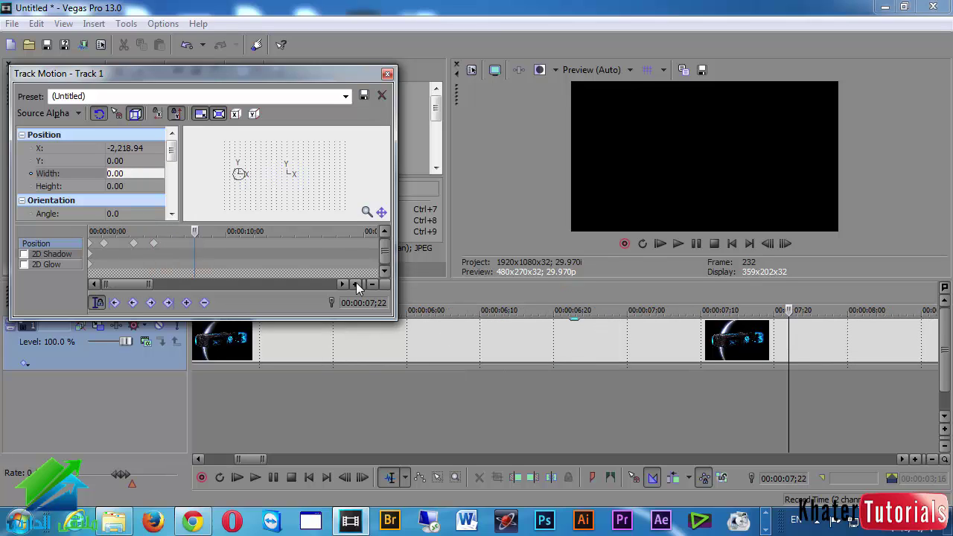
# Move the last Position keyframe from 00:00:04;22 to 00:00:04;29, right before the cut to the second clip.
pyautogui.click(155, 245)
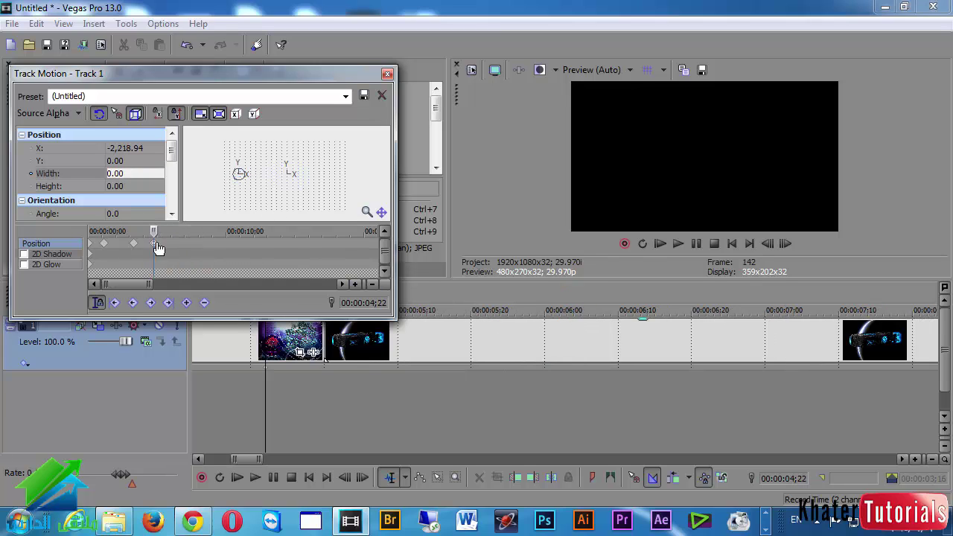
pyautogui.hscroll(-5, 309, 368)
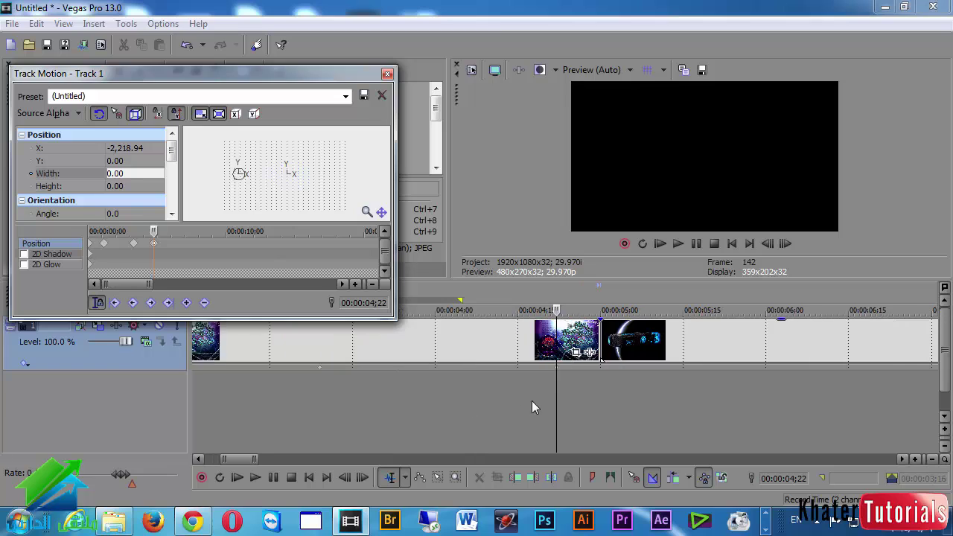
pyautogui.scroll(-2, 561, 396)
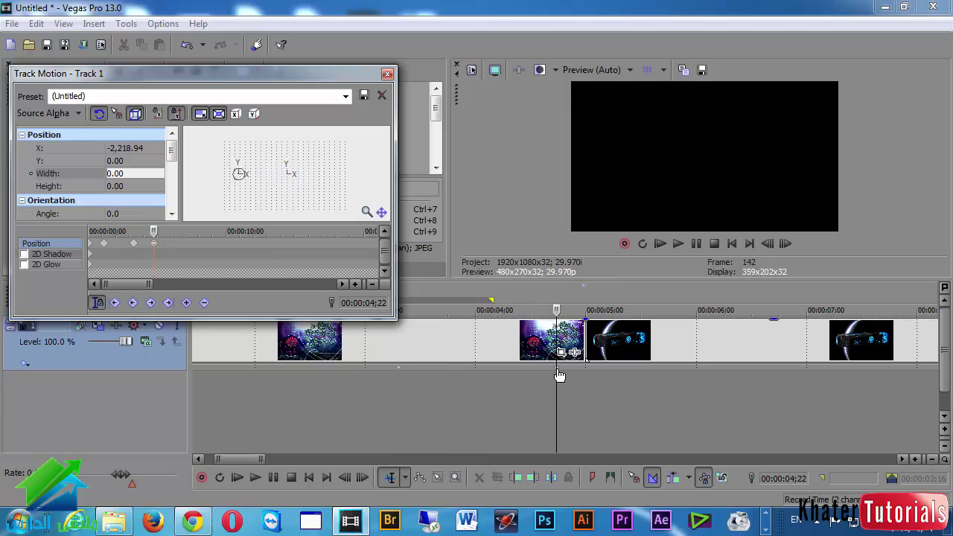
pyautogui.click(562, 373)
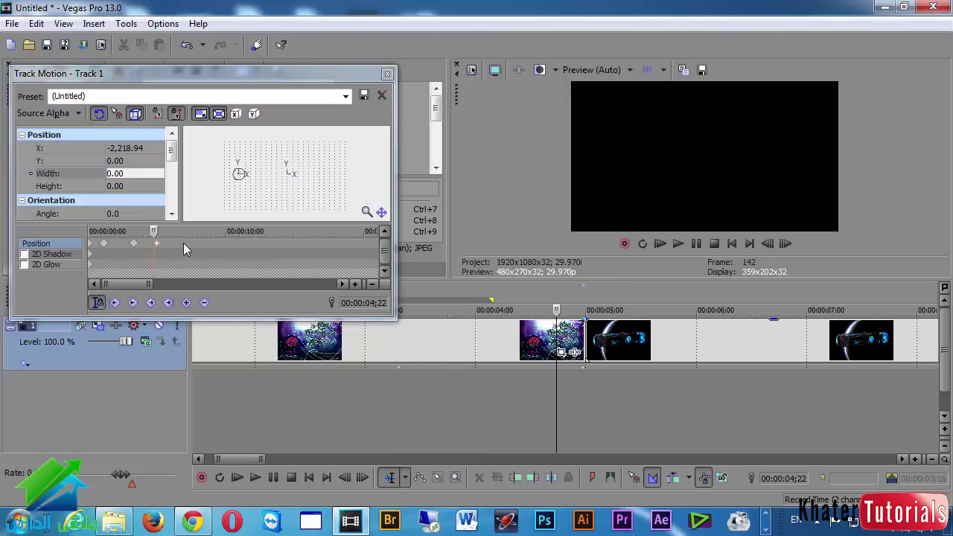
pyautogui.click(157, 243)
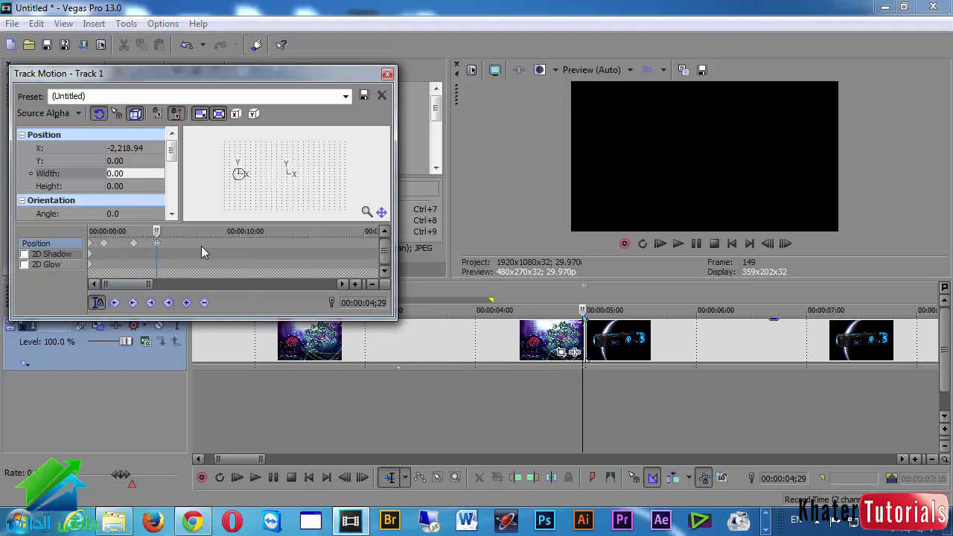
# Examine the last Position keyframe against neighbouring frames around 00:00:05;00 on the Track Motion timeline.
pyautogui.scroll(2, 189, 246)
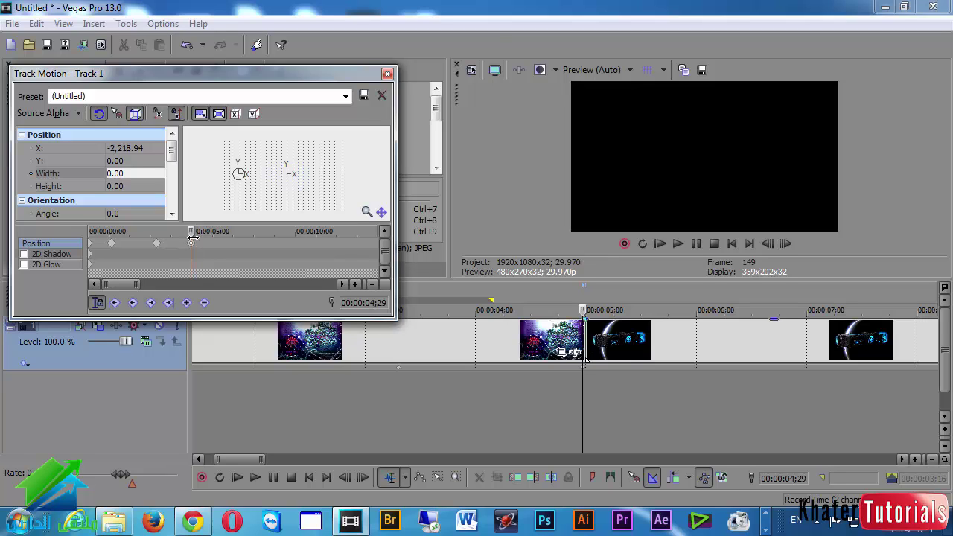
pyautogui.scroll(5, 195, 241)
pyautogui.scroll(2, 198, 245)
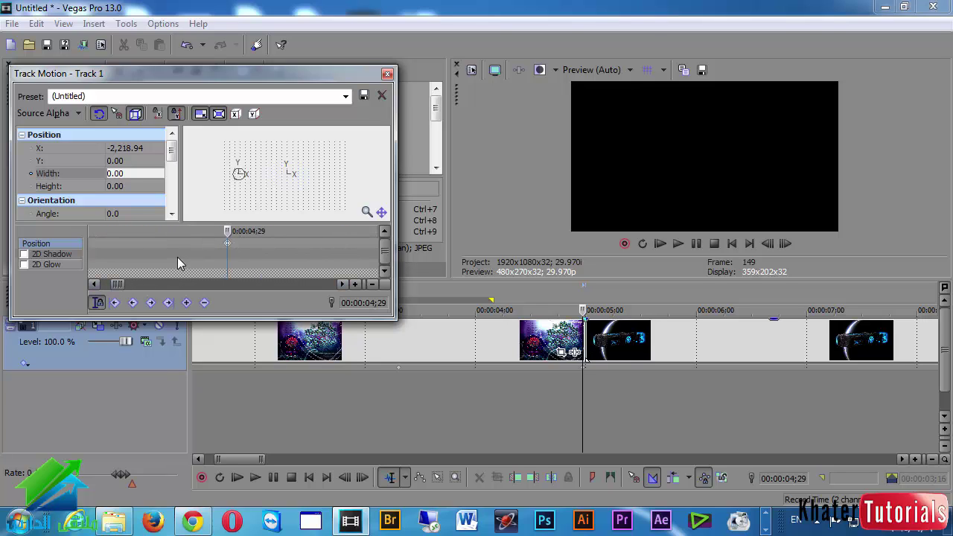
pyautogui.click(236, 250)
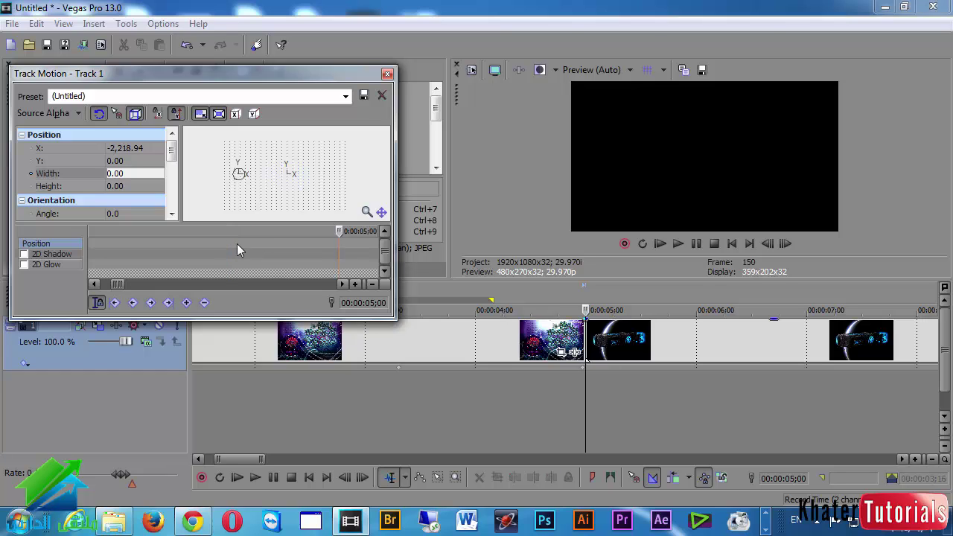
pyautogui.scroll(2, 238, 253)
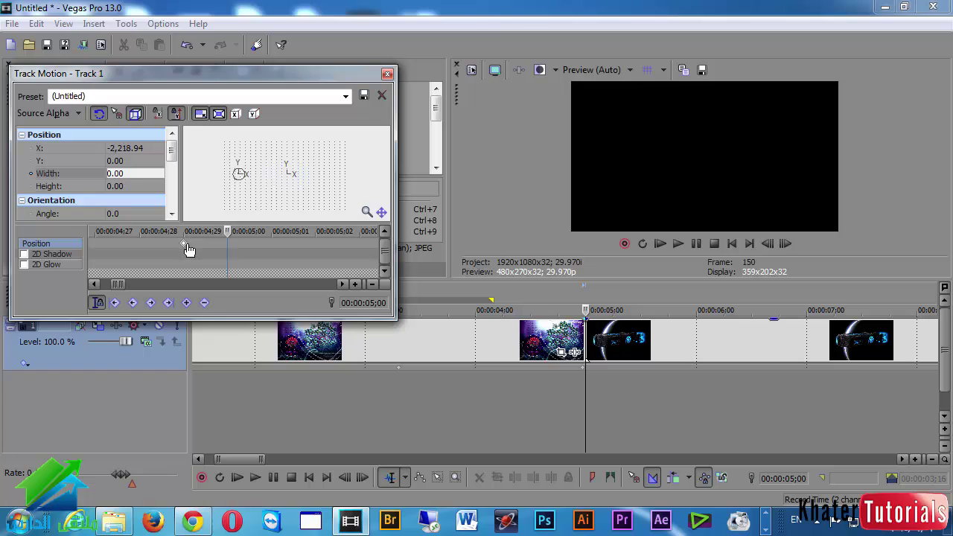
pyautogui.scroll(-4, 189, 250)
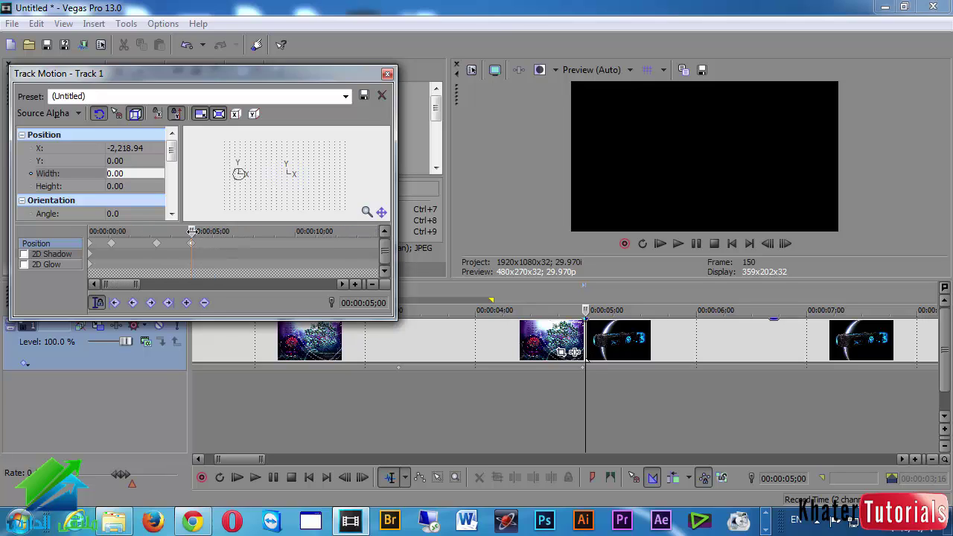
pyautogui.moveTo(192, 230); pyautogui.dragTo(229, 232)
pyautogui.press('Delete')
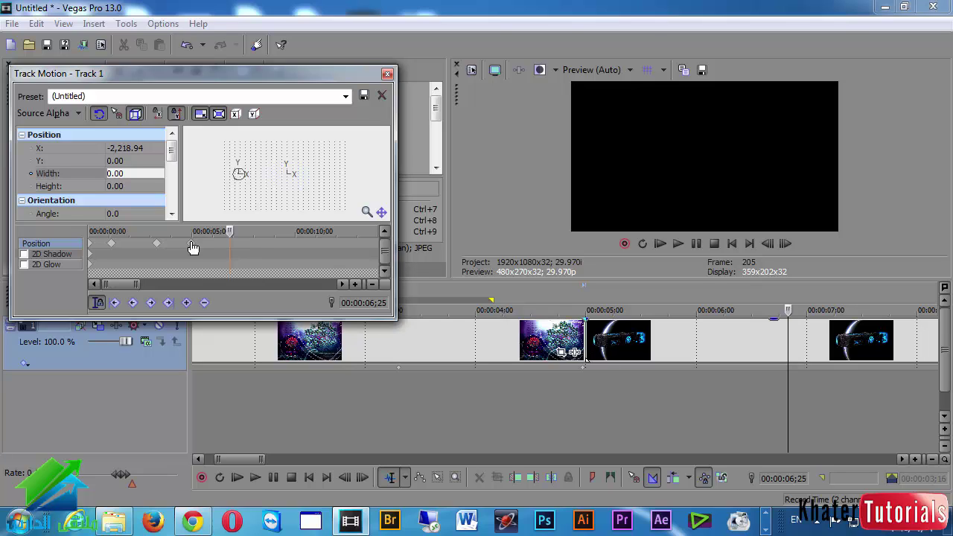
# At 00:00:05;00, one frame after the last Position keyframe, restore the box, shift it to about X 2,212 and set its width to 0.
pyautogui.click(193, 247)
pyautogui.scroll(4, 196, 245)
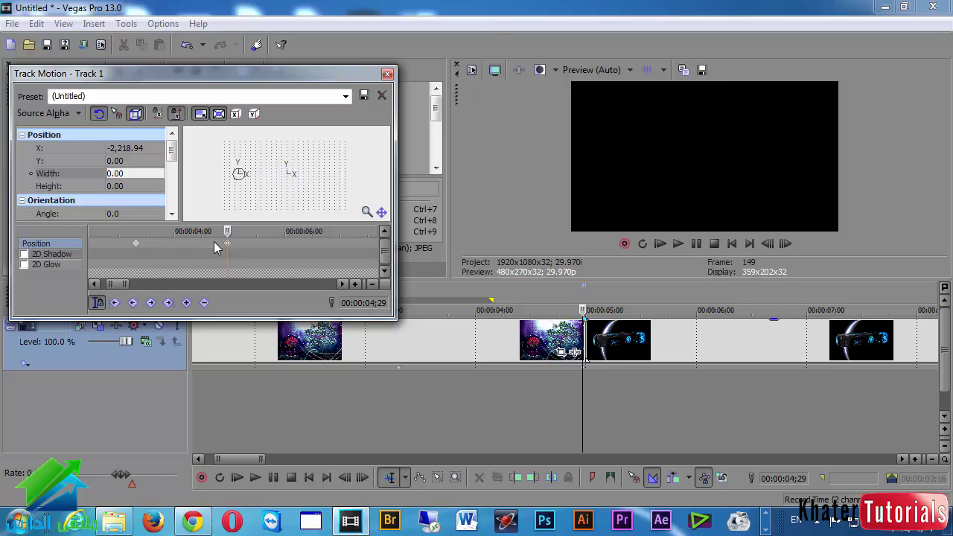
pyautogui.press('Right')
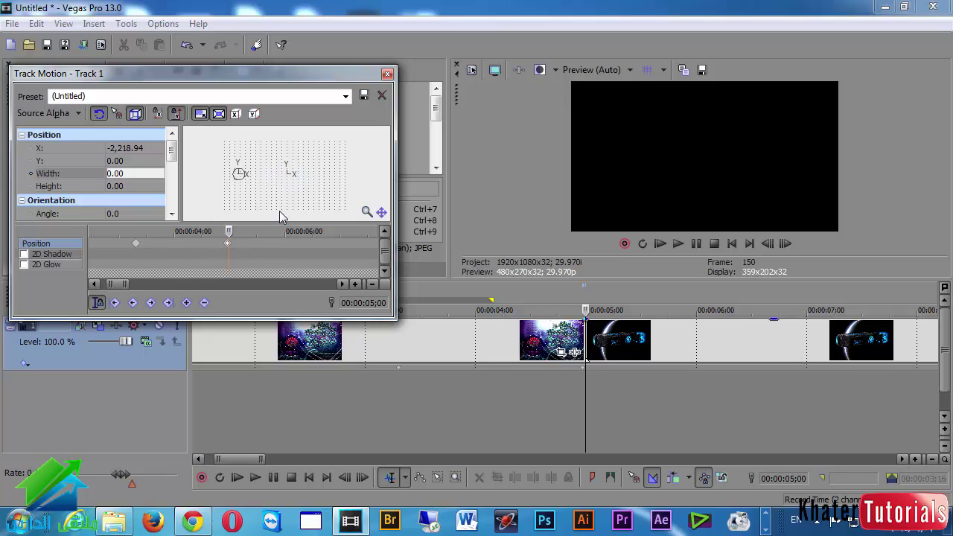
pyautogui.rightClick(272, 175)
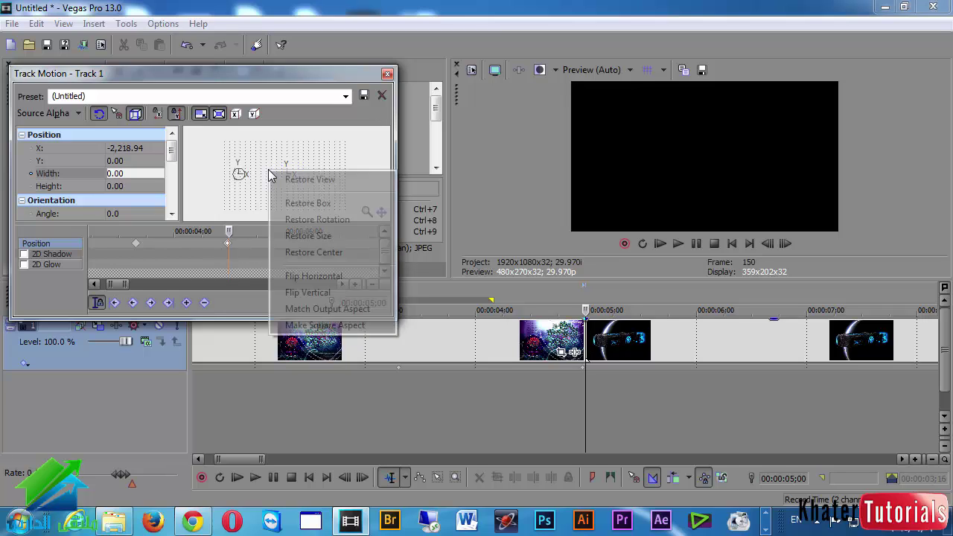
pyautogui.click(301, 200)
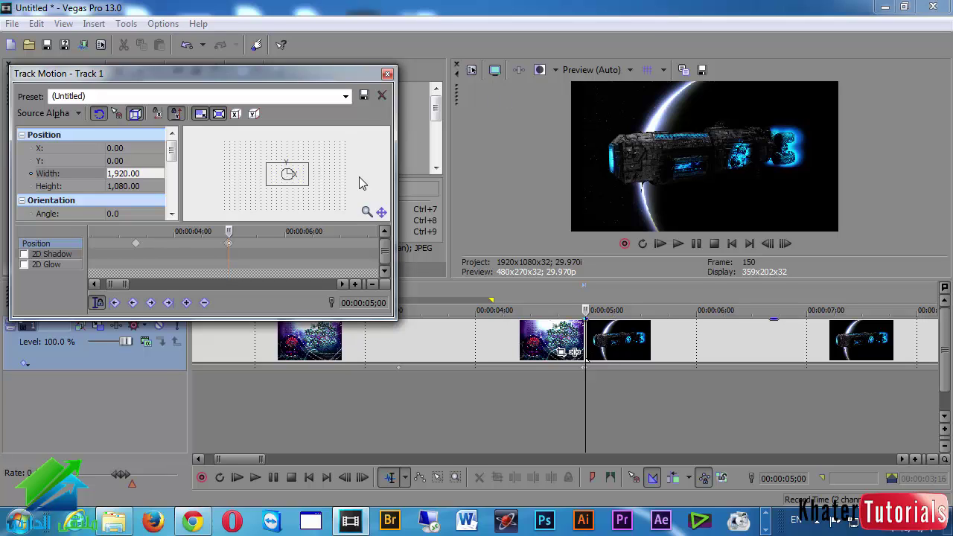
pyautogui.moveTo(272, 181); pyautogui.dragTo(323, 174)
pyautogui.click(127, 174)
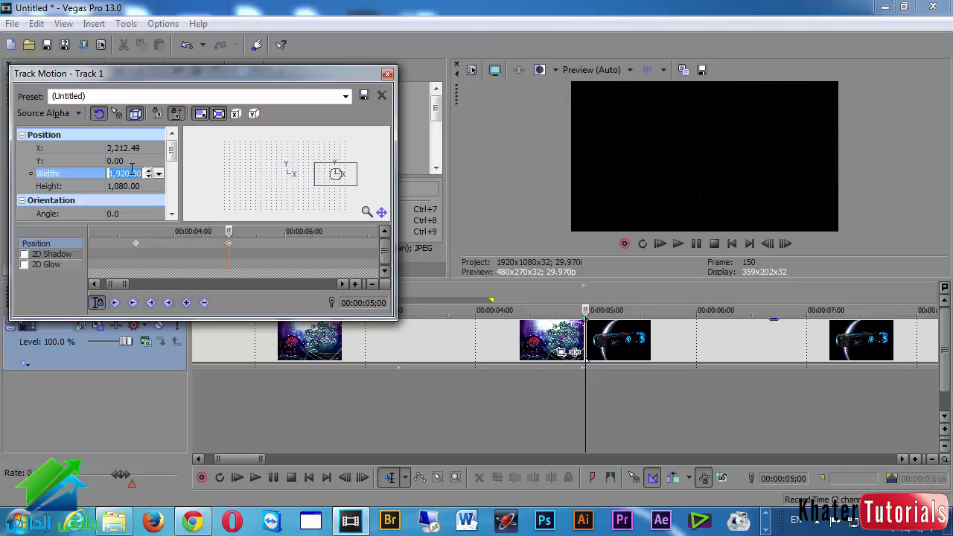
pyautogui.write('0')
pyautogui.press('Return')
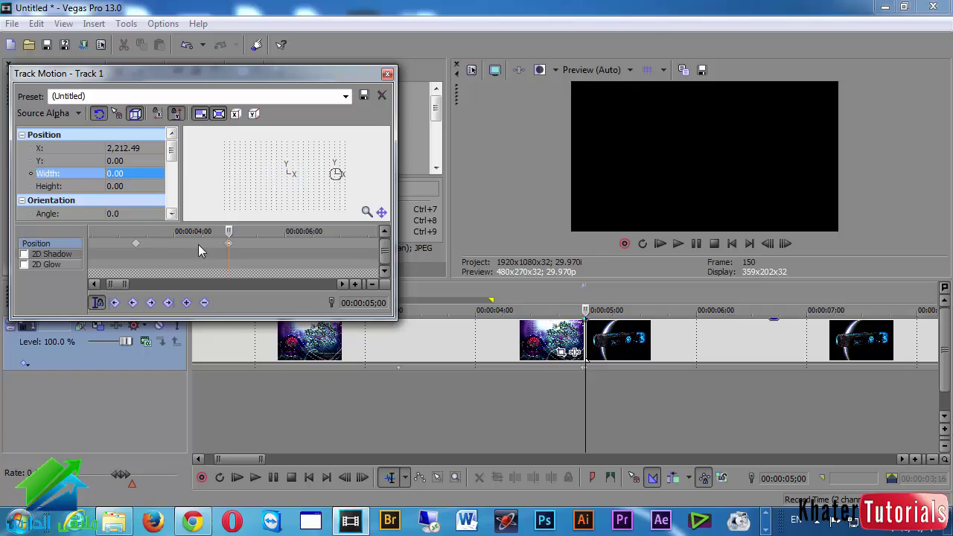
# Add a Position keyframe at 00:00:05;05 with the box restored to centre and scaled down to about 1,264 by 711.
pyautogui.click(252, 245)
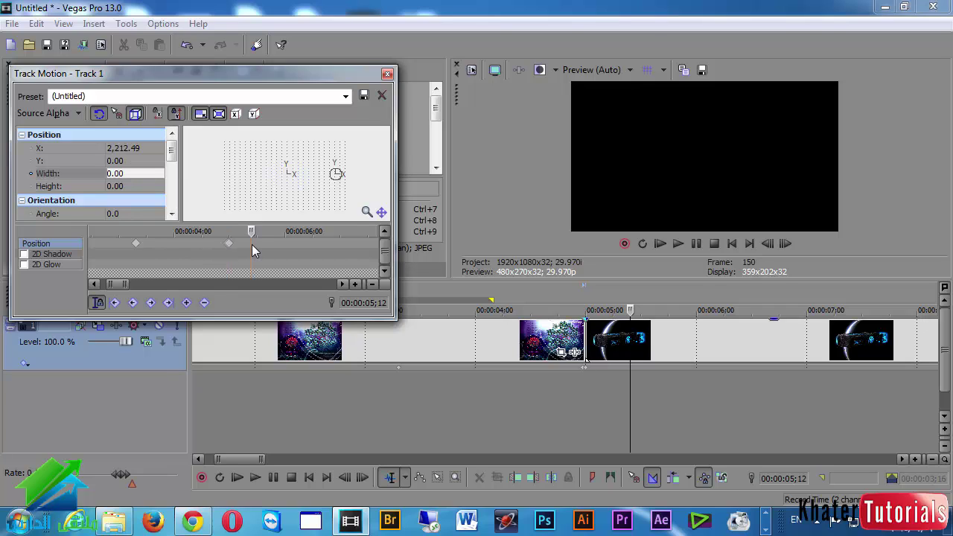
pyautogui.scroll(3, 250, 243)
pyautogui.moveTo(228, 231); pyautogui.dragTo(188, 230)
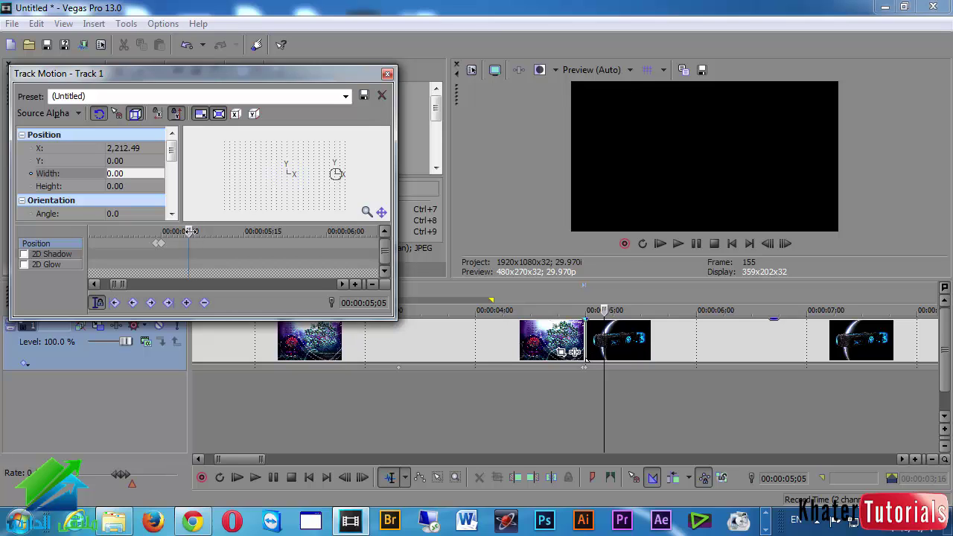
pyautogui.rightClick(303, 163)
pyautogui.click(322, 196)
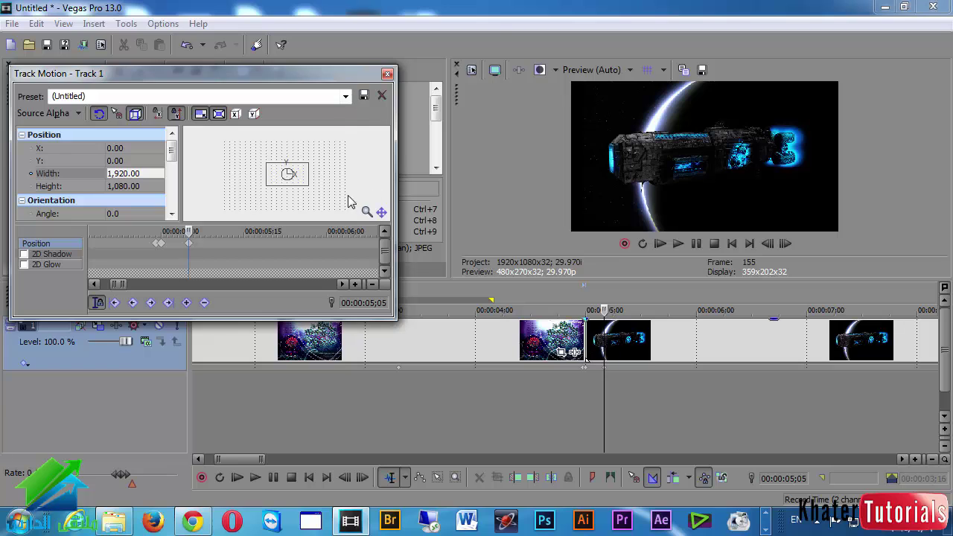
pyautogui.moveTo(309, 186); pyautogui.dragTo(302, 188)
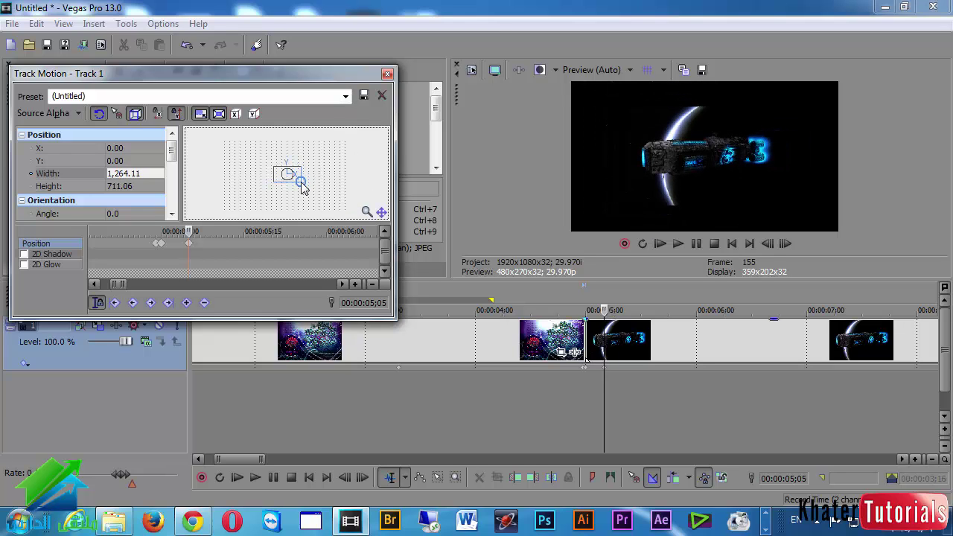
# Try moving the spaceship clip later on the track and the green house clip into its place after the first clip.
pyautogui.scroll(-5, 638, 405)
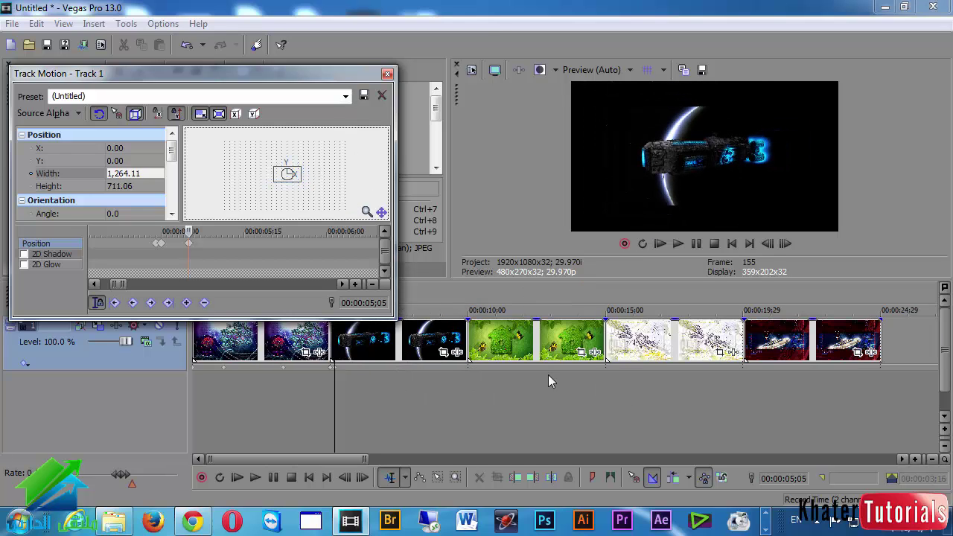
pyautogui.moveTo(439, 339); pyautogui.dragTo(615, 342)
pyautogui.moveTo(494, 336); pyautogui.dragTo(354, 330)
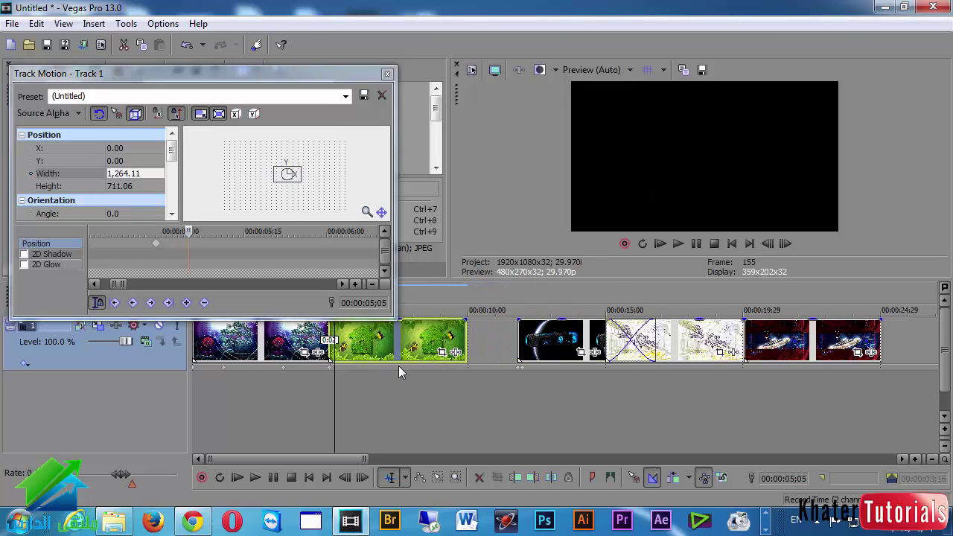
pyautogui.scroll(3, 398, 372)
pyautogui.scroll(-5, 577, 386)
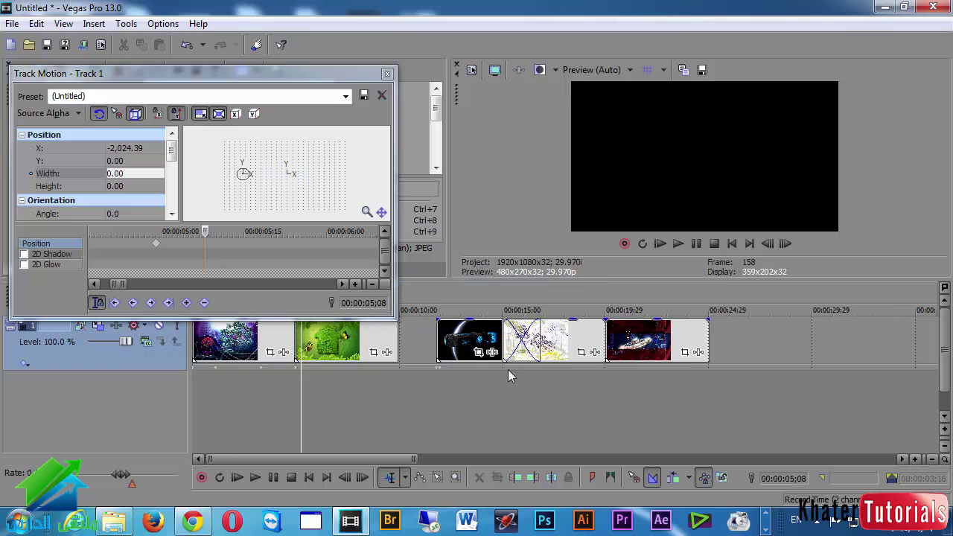
# Undo the clip moves and the recent keyframe edits, back to before the last keyframe was moved to the cut.
pyautogui.click(186, 47)
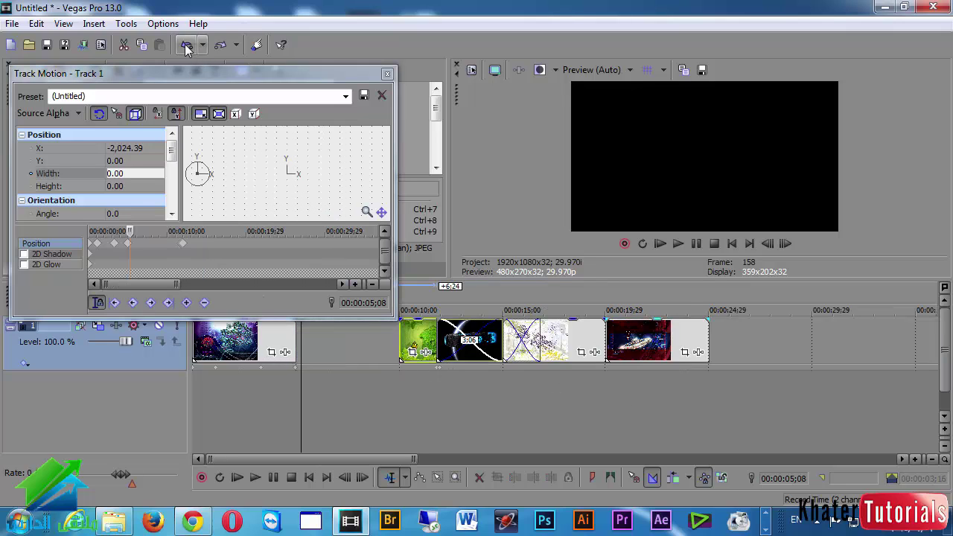
pyautogui.click(186, 46)
pyautogui.click(186, 46)
pyautogui.click(186, 46)
pyautogui.click(186, 46)
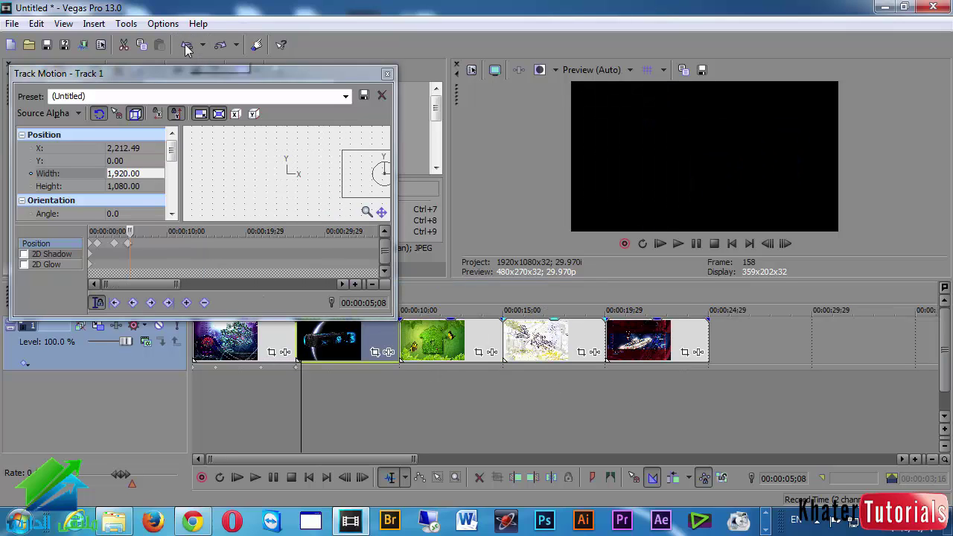
pyautogui.click(186, 46)
pyautogui.click(186, 47)
pyautogui.click(186, 47)
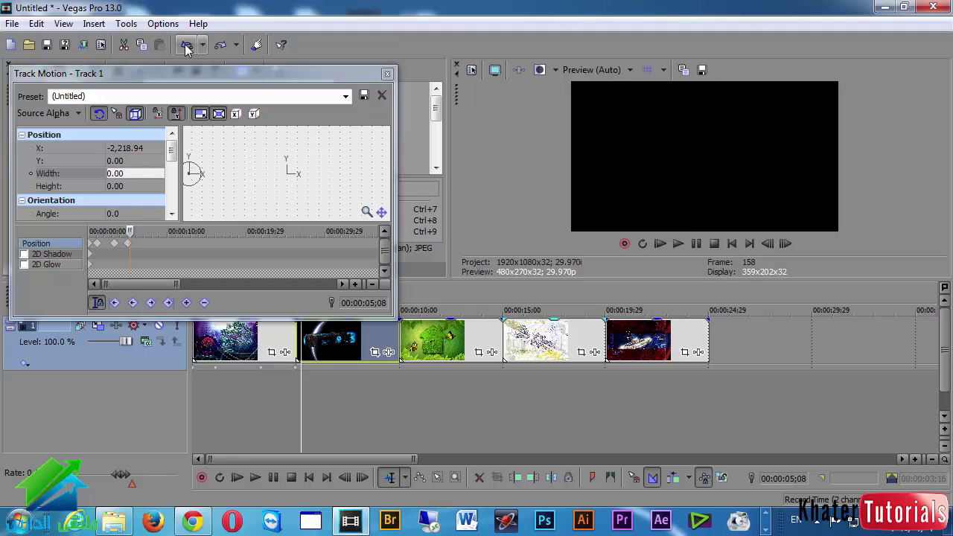
pyautogui.click(186, 47)
pyautogui.click(186, 46)
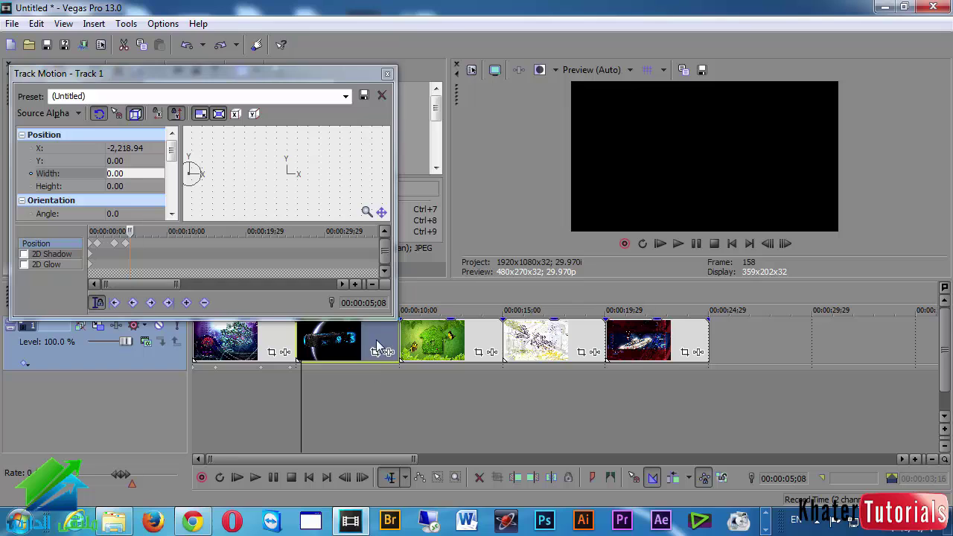
# Swap the second and third clips so the green house follows the first clip and the spaceship starts right after it.
pyautogui.moveTo(376, 340); pyautogui.dragTo(519, 341)
pyautogui.moveTo(424, 341); pyautogui.dragTo(321, 341)
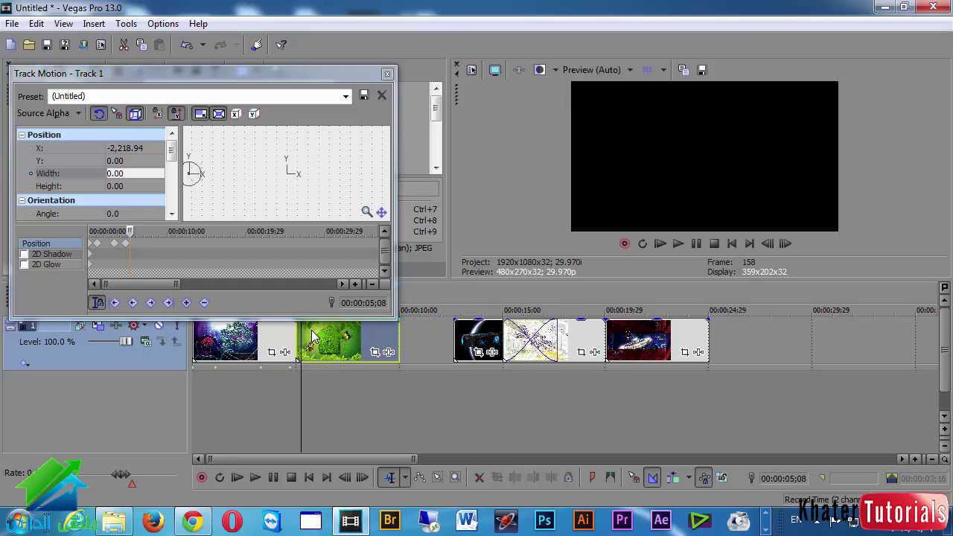
pyautogui.moveTo(454, 350); pyautogui.dragTo(410, 350)
# Move the last Position keyframe to 00:00:05;00, at the cut between the first clip and the green house clip.
pyautogui.click(295, 383)
pyautogui.scroll(5, 295, 382)
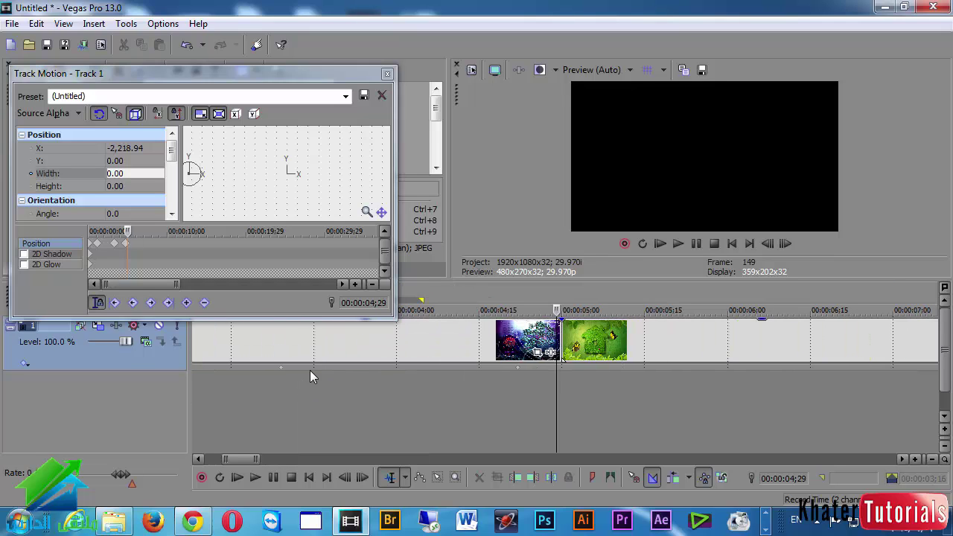
pyautogui.scroll(-5, 564, 399)
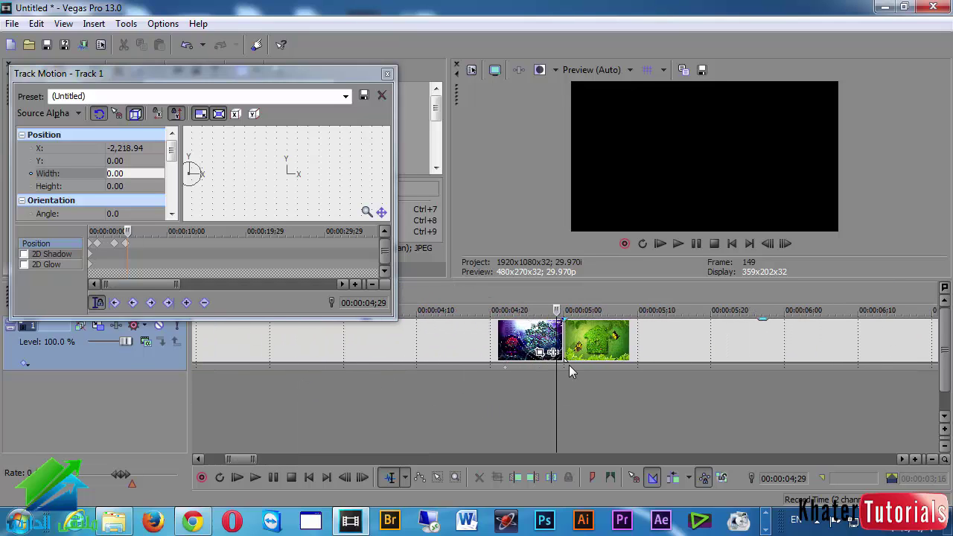
pyautogui.scroll(5, 562, 403)
pyautogui.scroll(-6, 558, 387)
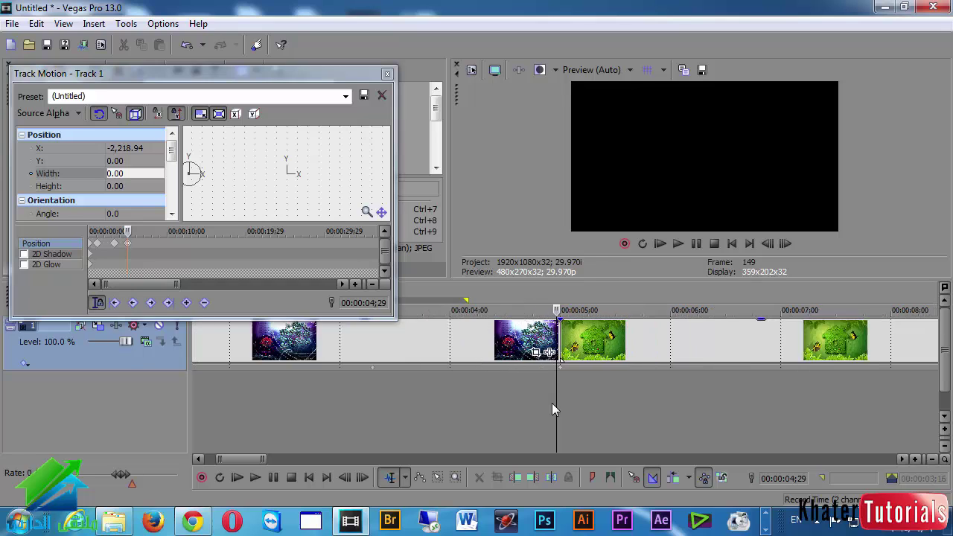
pyautogui.scroll(3, 268, 262)
pyautogui.moveTo(269, 262); pyautogui.dragTo(139, 227)
pyautogui.click(141, 250)
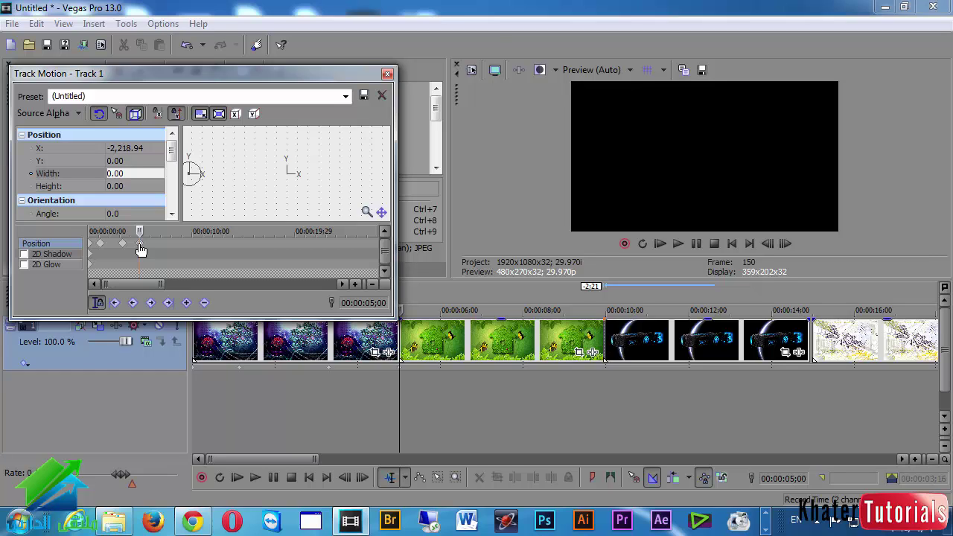
# Add a Position keyframe at 00:00:05;01, one frame after the last one, with the box restored to full frame.
pyautogui.scroll(3, 141, 250)
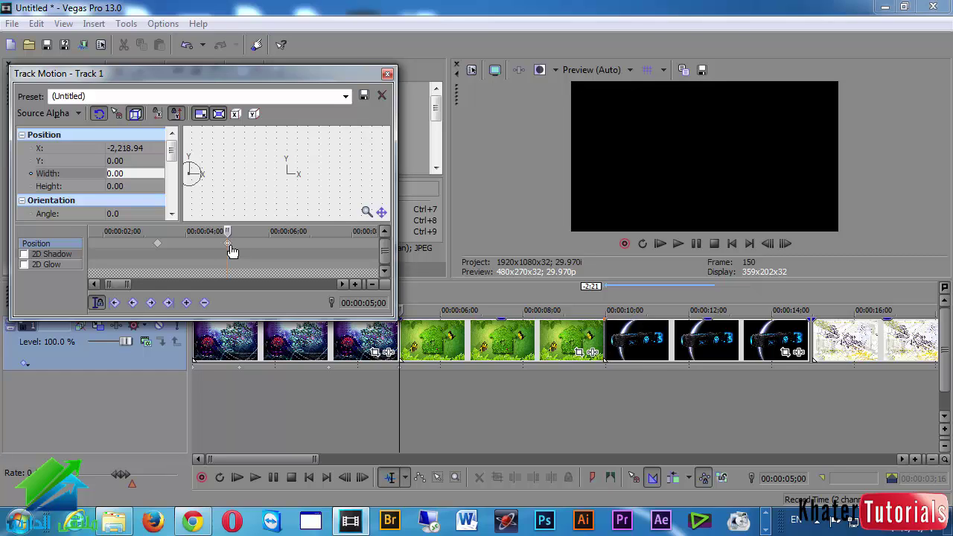
pyautogui.hotkey('alt', 'Right')
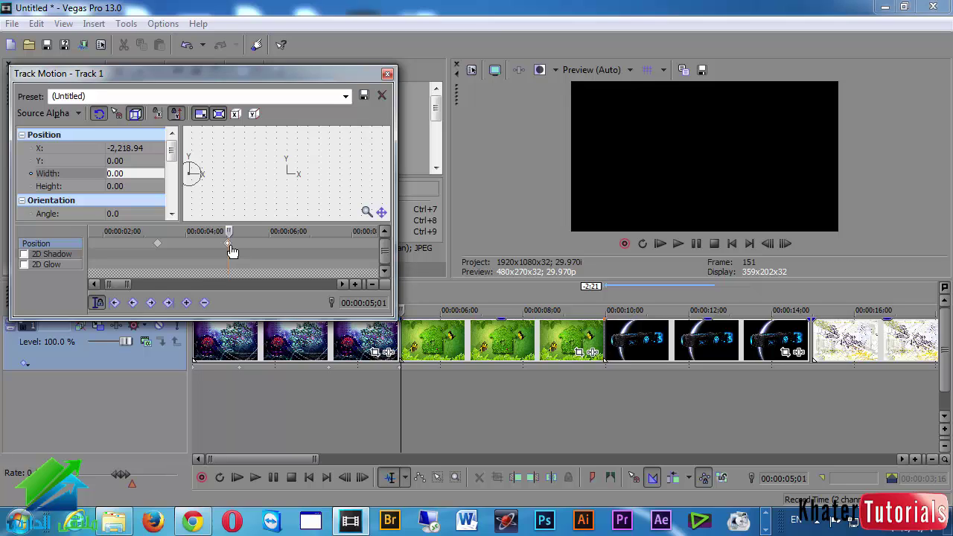
pyautogui.rightClick(274, 172)
pyautogui.click(309, 198)
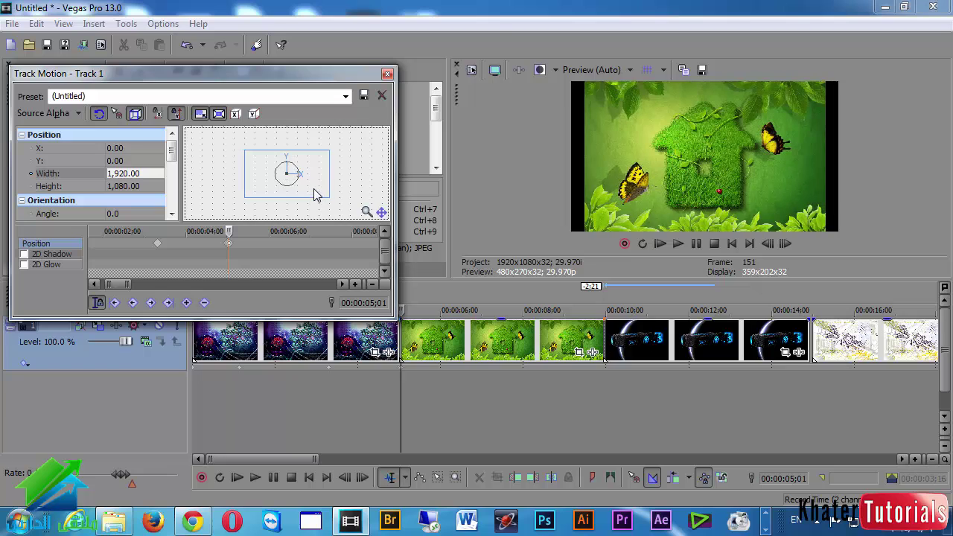
# At the 00:00:05;01 keyframe, move the track frame out of view to about X 2,295 and set its width to 0.
pyautogui.moveTo(314, 194); pyautogui.dragTo(309, 186)
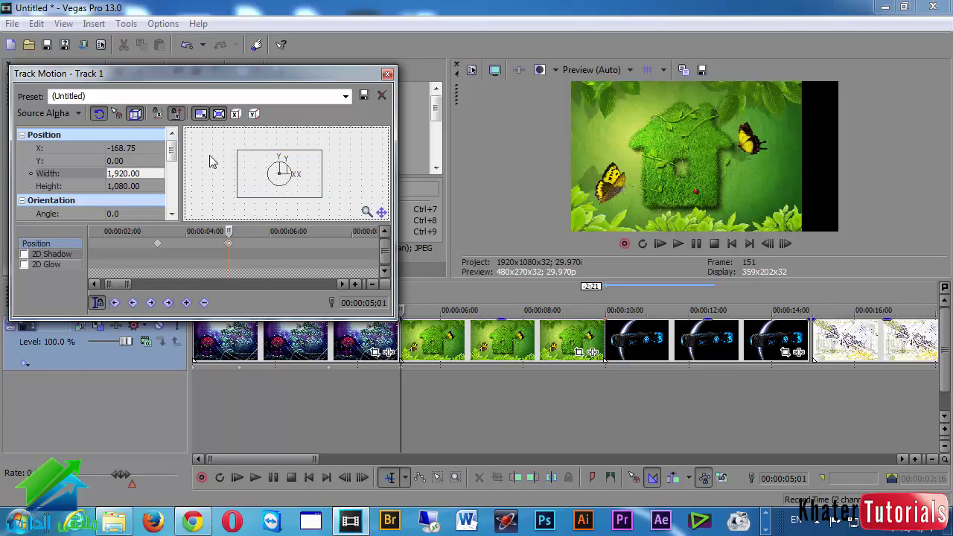
pyautogui.moveTo(253, 193); pyautogui.dragTo(351, 181)
pyautogui.click(140, 172)
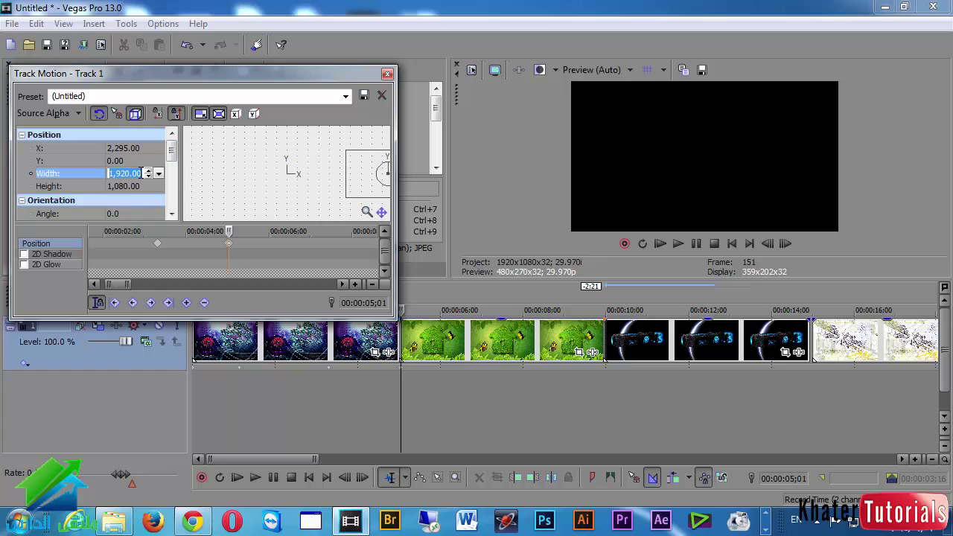
pyautogui.write('0')
pyautogui.press('Return')
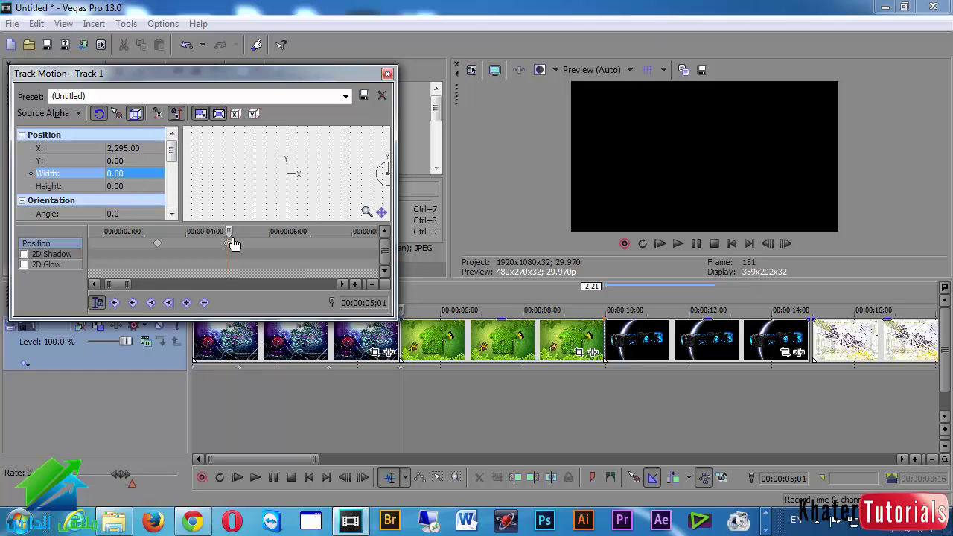
# Restore the track motion box to its default position and size at 00:00:05;08.
pyautogui.moveTo(228, 232); pyautogui.dragTo(211, 253)
pyautogui.scroll(-3, 257, 238)
pyautogui.click(121, 243)
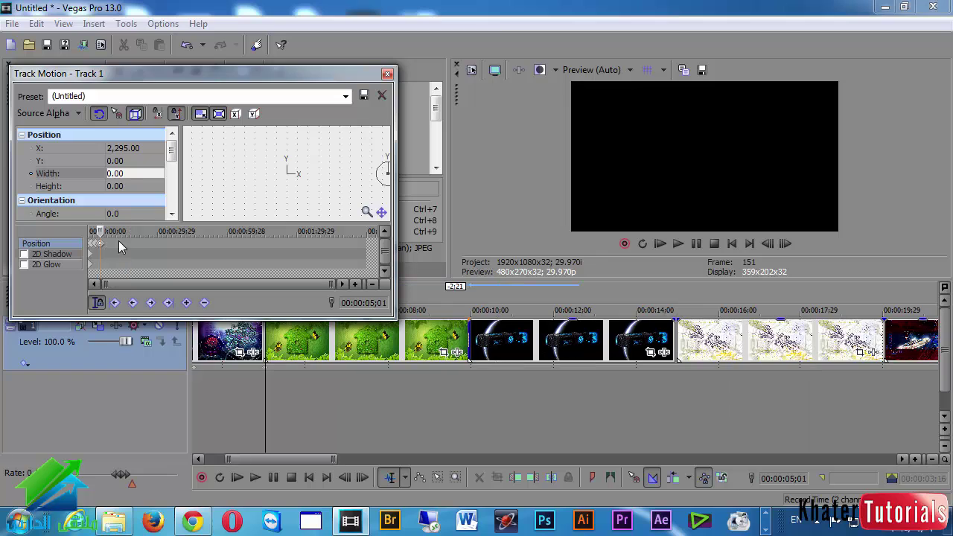
pyautogui.scroll(3, 199, 261)
pyautogui.scroll(2, 199, 261)
pyautogui.moveTo(226, 232); pyautogui.dragTo(260, 231)
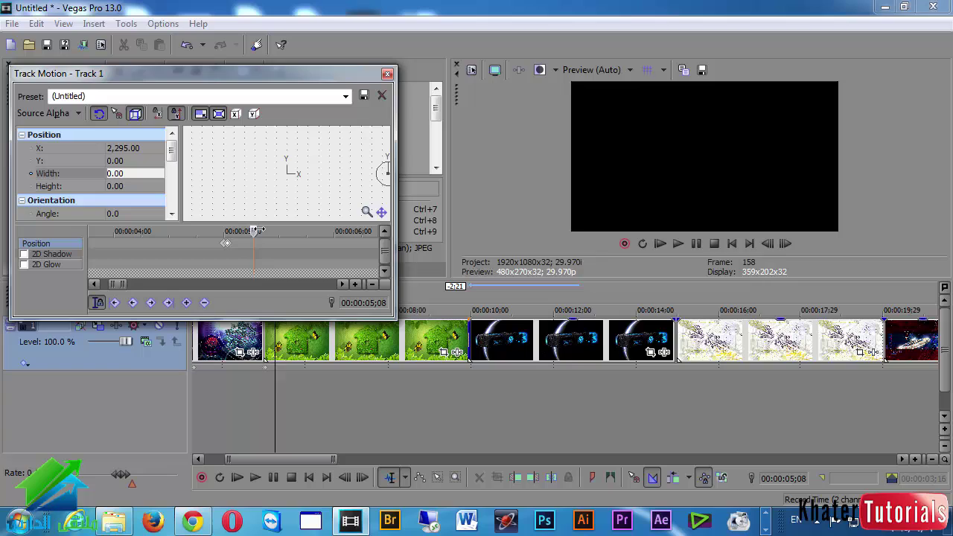
pyautogui.click(274, 377)
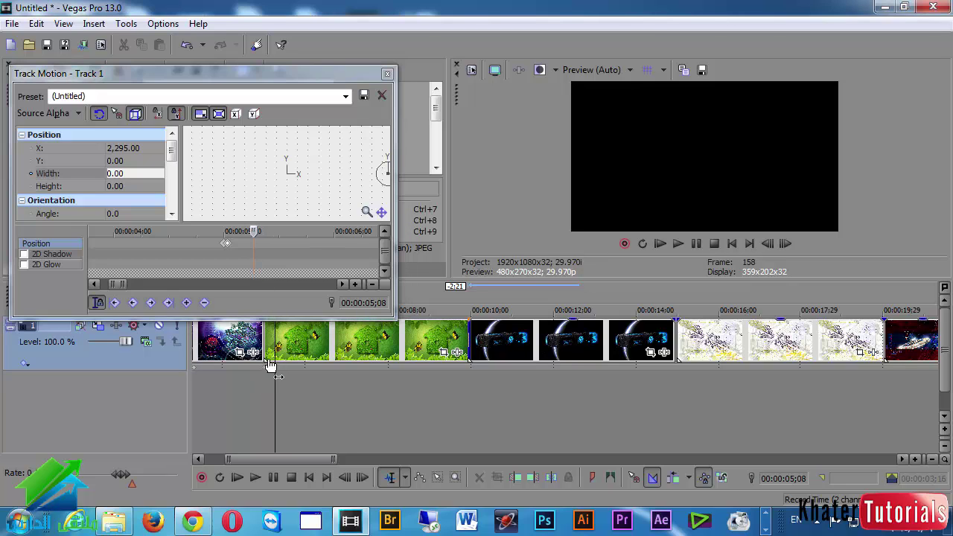
pyautogui.rightClick(341, 177)
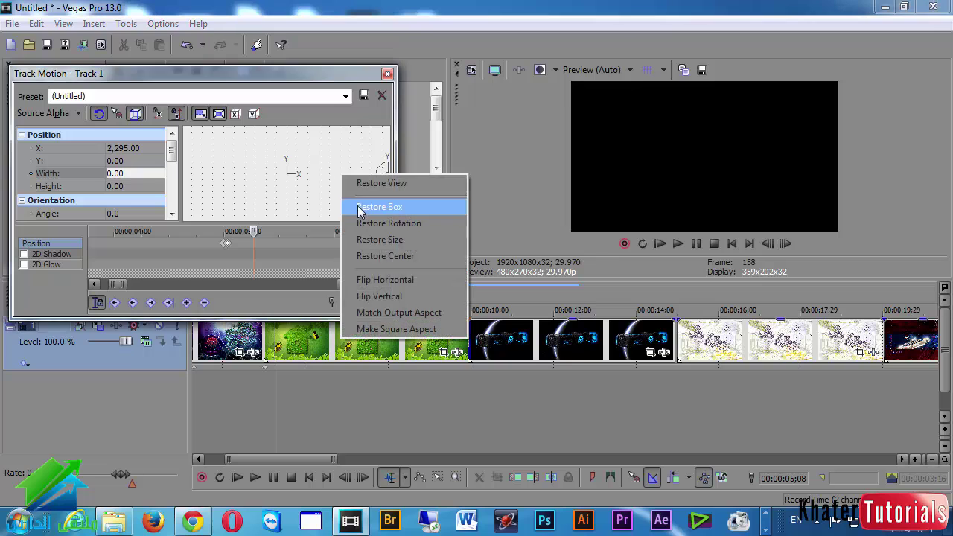
pyautogui.click(360, 209)
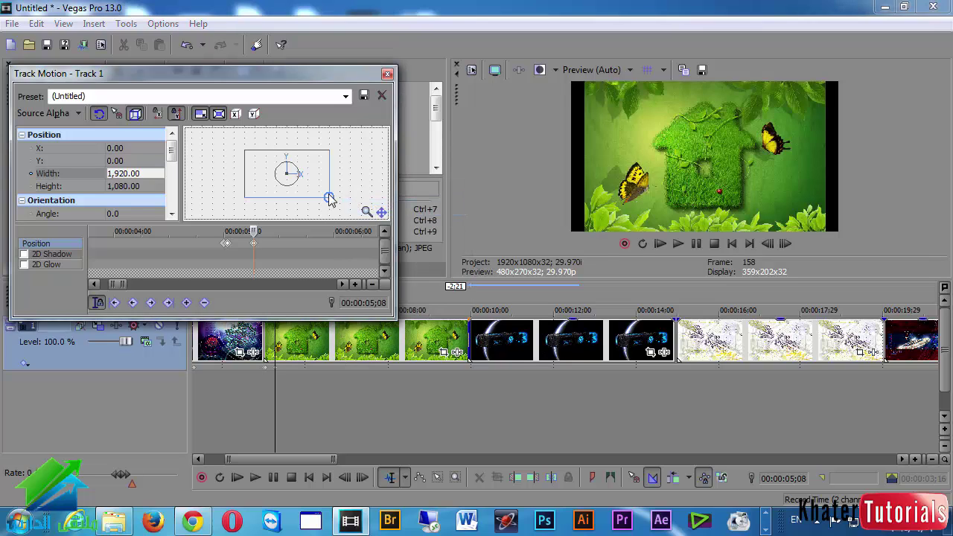
pyautogui.moveTo(330, 200); pyautogui.dragTo(317, 191)
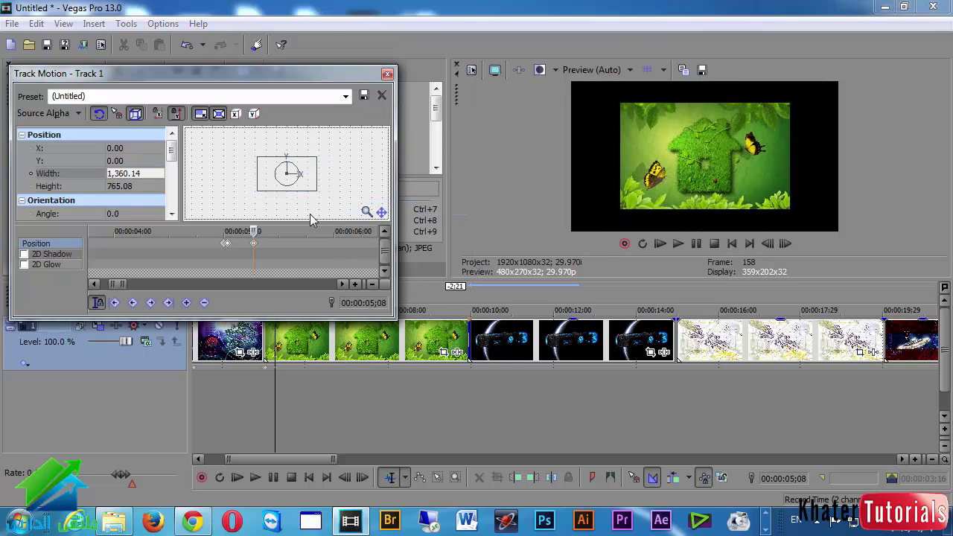
pyautogui.click(434, 379)
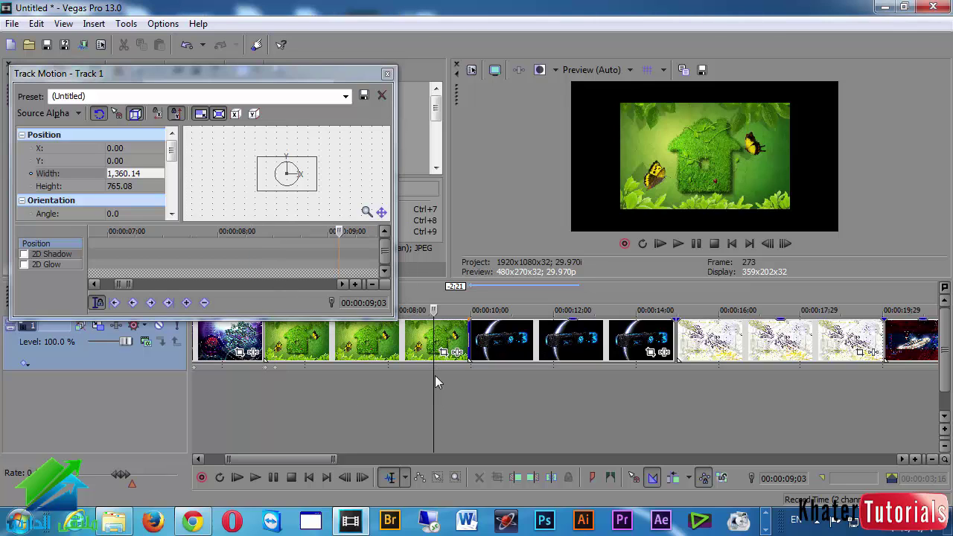
pyautogui.click(186, 302)
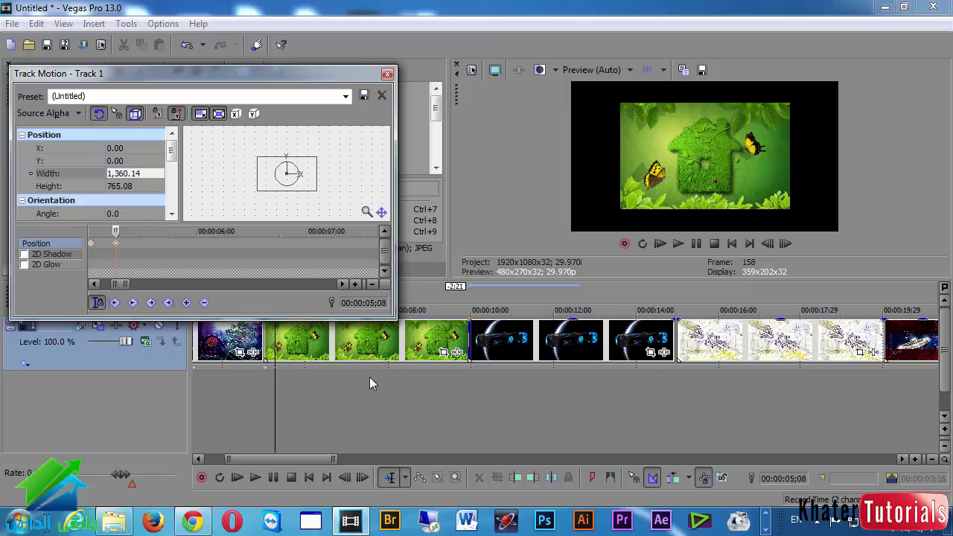
pyautogui.click(187, 45)
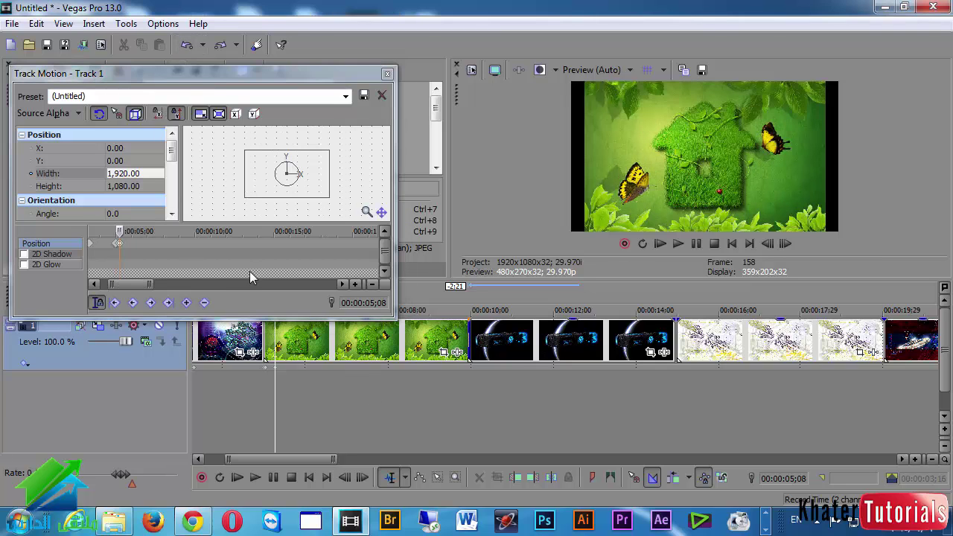
# Add a position keyframe near the end of the green house clip and shift it to 00:00:09;19.
pyautogui.click(438, 385)
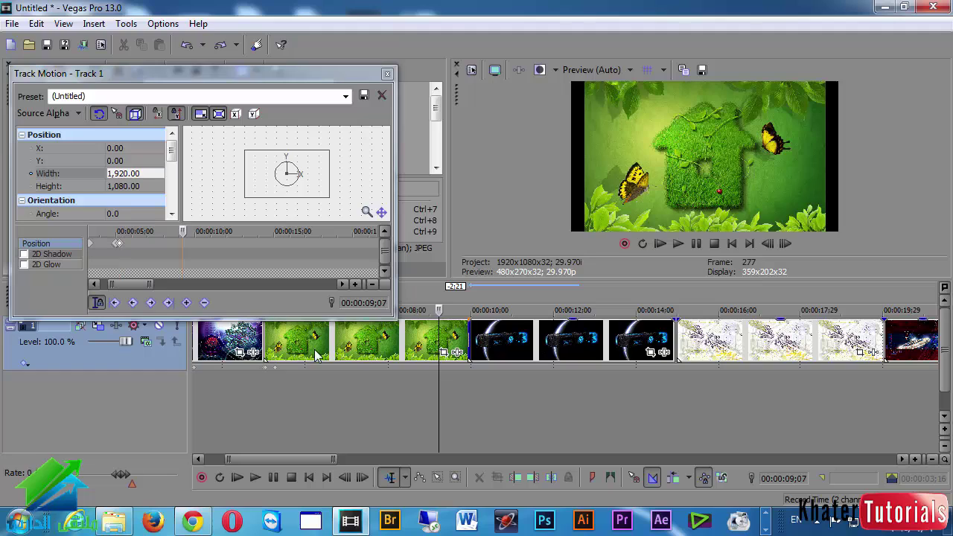
pyautogui.click(187, 303)
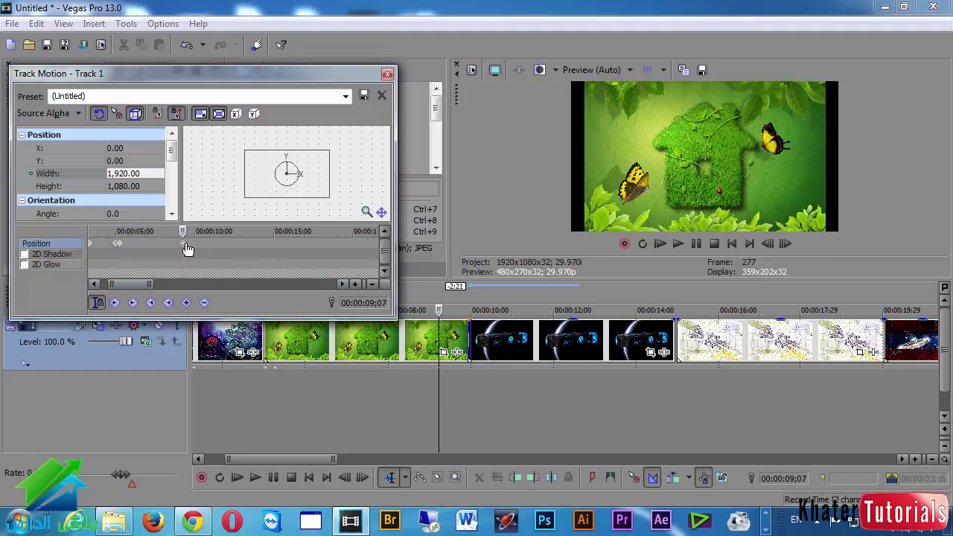
pyautogui.moveTo(186, 249)
pyautogui.mouseDown()
pyautogui.moveTo(208, 246)
pyautogui.moveTo(195, 245)
pyautogui.mouseUp()
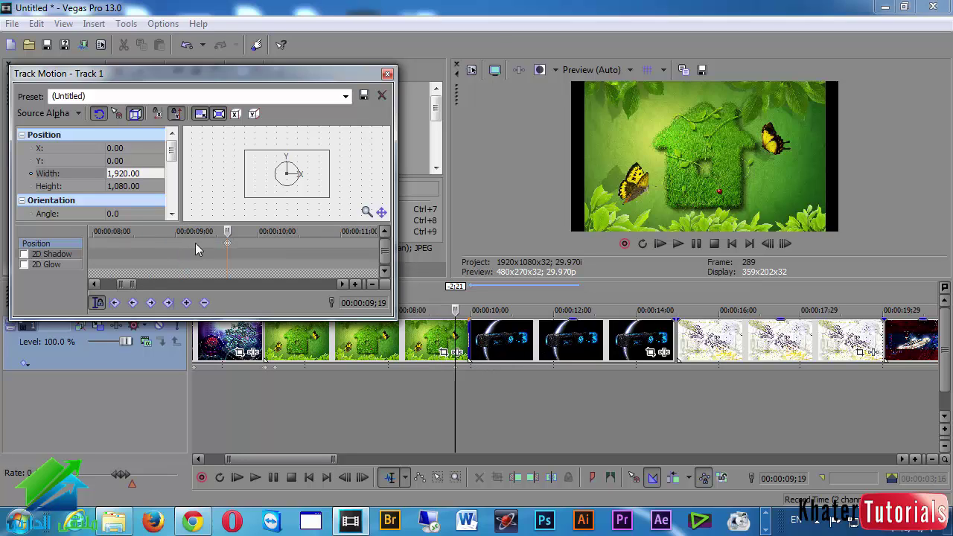
# At 00:00:09;29, create a keyframe that moves the track frame to about X -2,211 with width 0, and close Track Motion.
pyautogui.scroll(3, 195, 246)
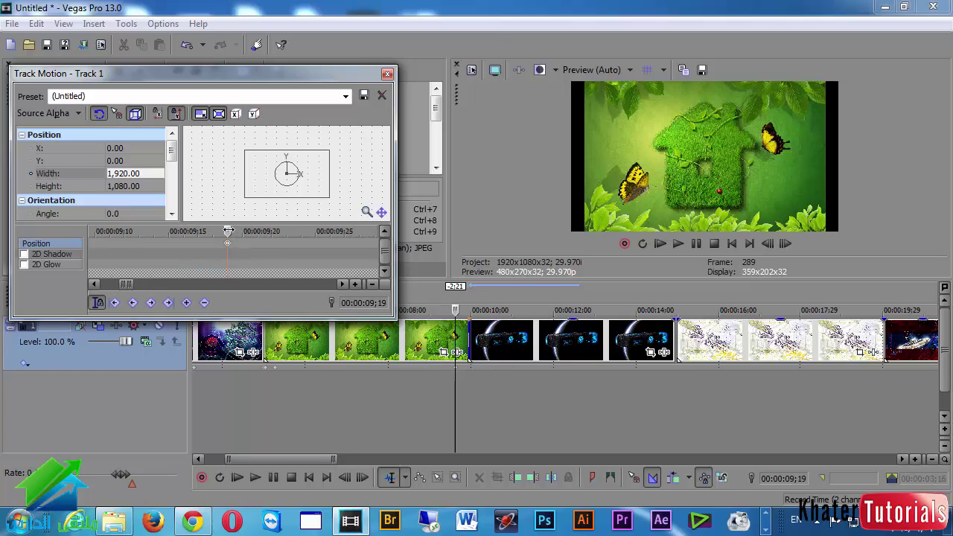
pyautogui.moveTo(228, 230); pyautogui.dragTo(286, 231)
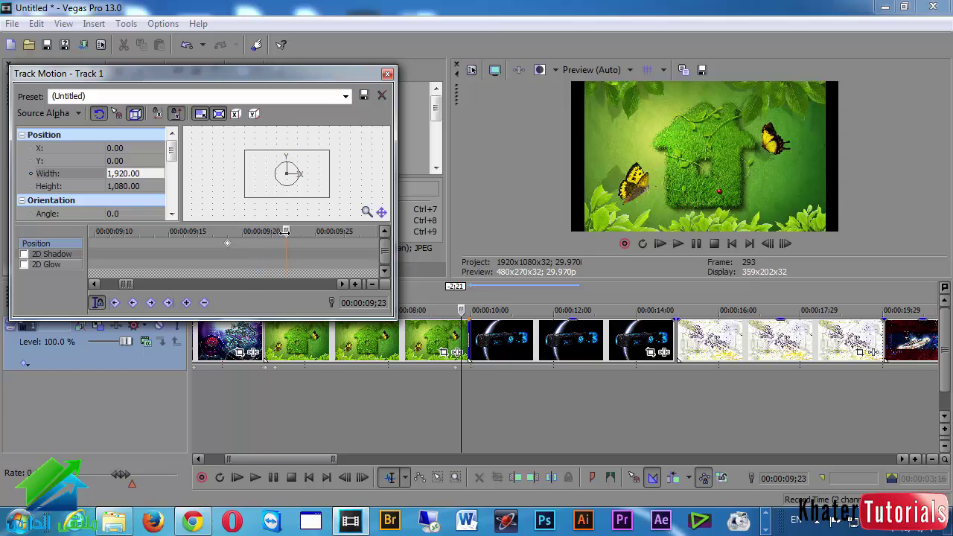
pyautogui.click(469, 378)
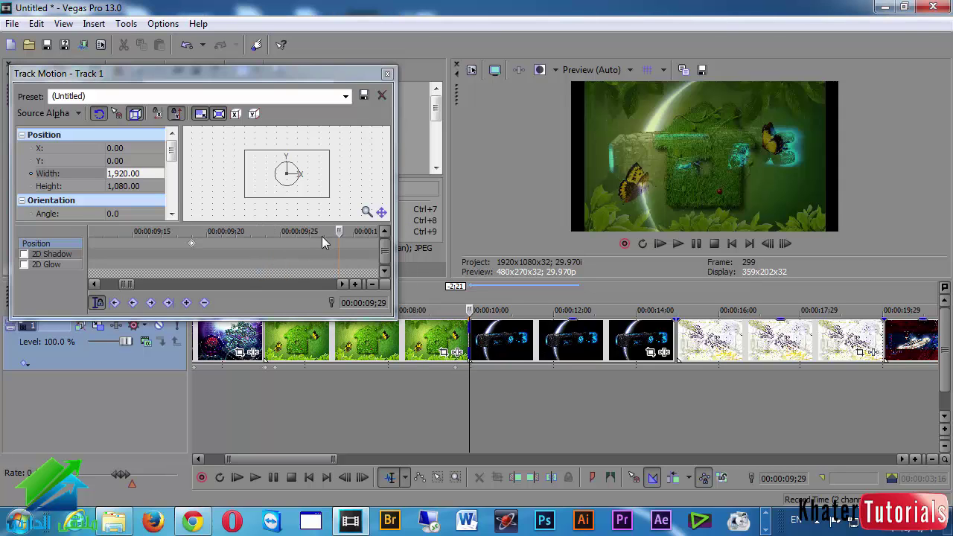
pyautogui.rightClick(285, 180)
pyautogui.click(297, 210)
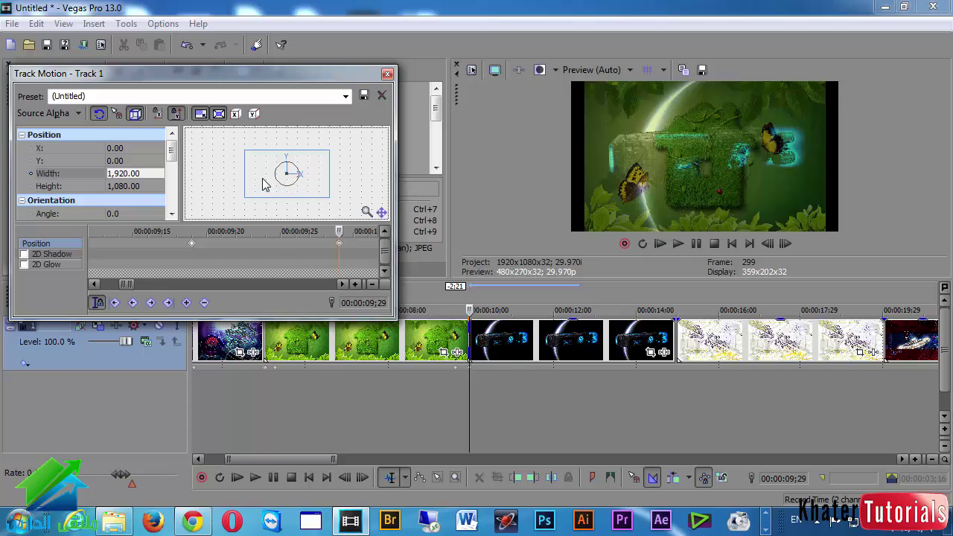
pyautogui.moveTo(262, 183); pyautogui.dragTo(165, 180)
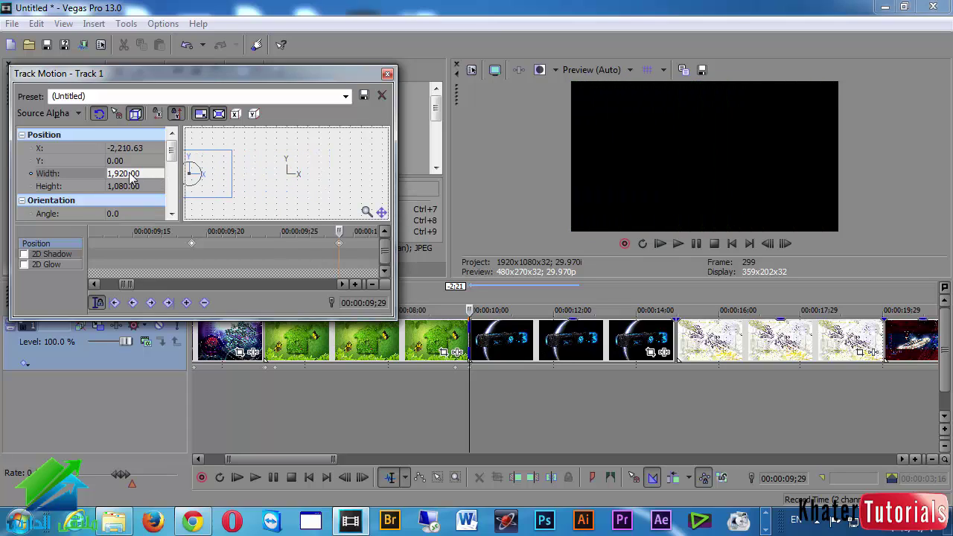
pyautogui.click(130, 173)
pyautogui.write('0')
pyautogui.press('Return')
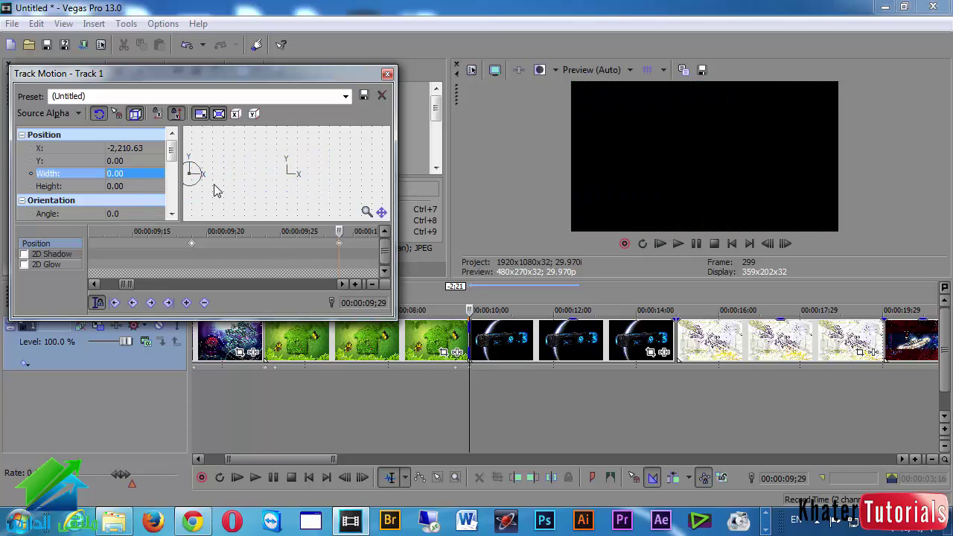
pyautogui.click(386, 76)
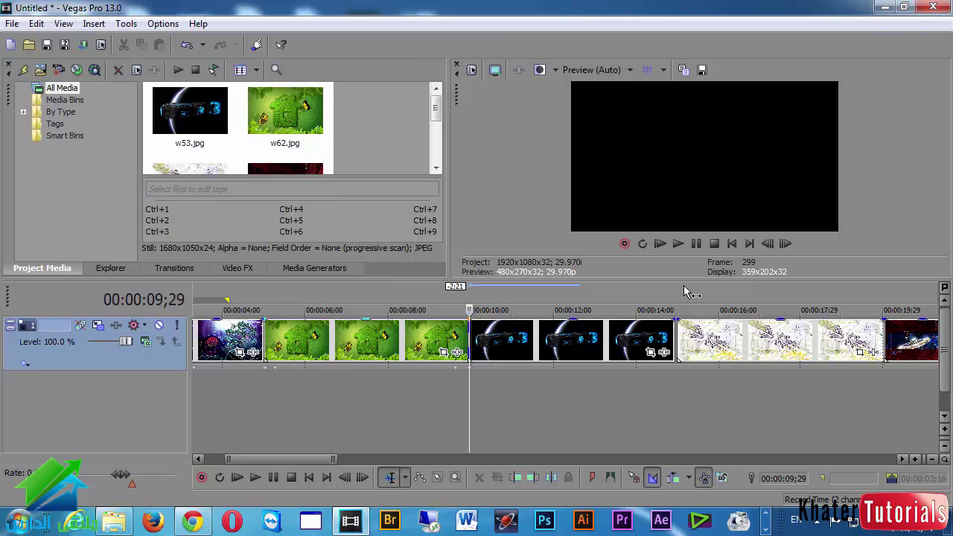
# Lengthen the green house clip's entrance by moving its second keyframe to about 00:00:06;05, and play back the motion.
pyautogui.click(660, 243)
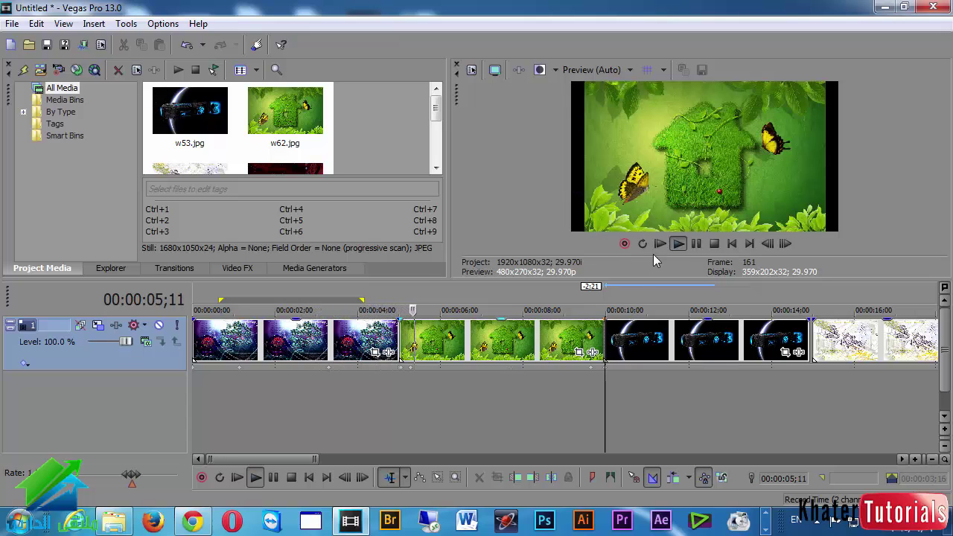
pyautogui.click(702, 243)
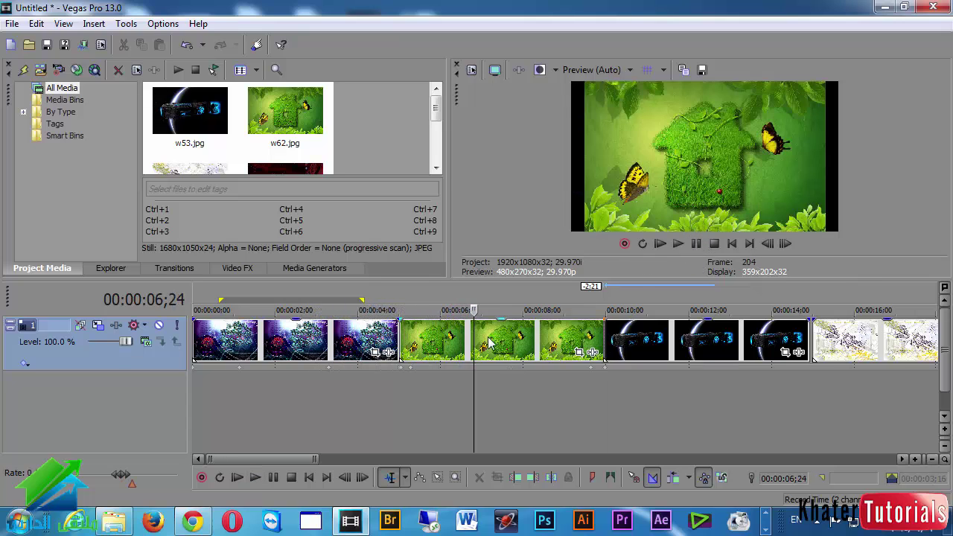
pyautogui.click(395, 388)
pyautogui.scroll(3, 440, 418)
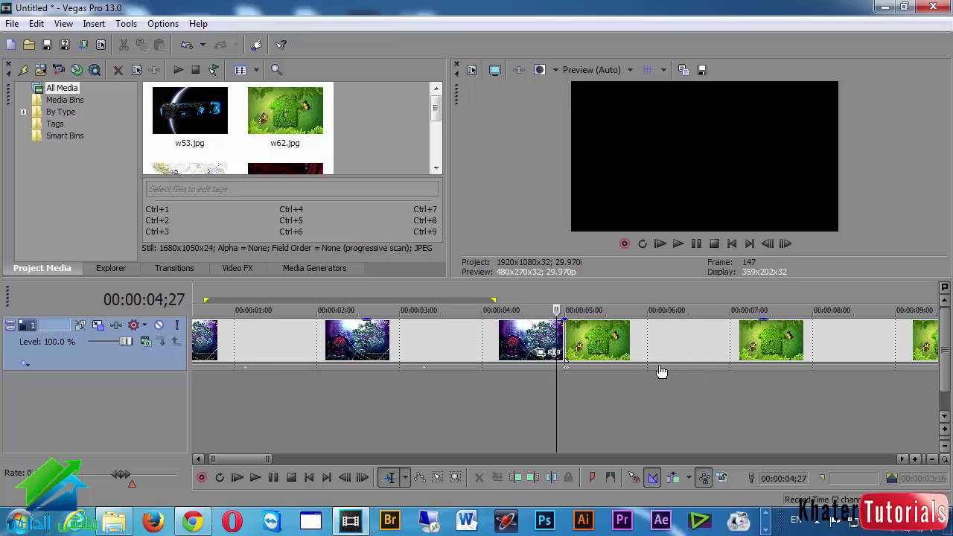
pyautogui.press('space')
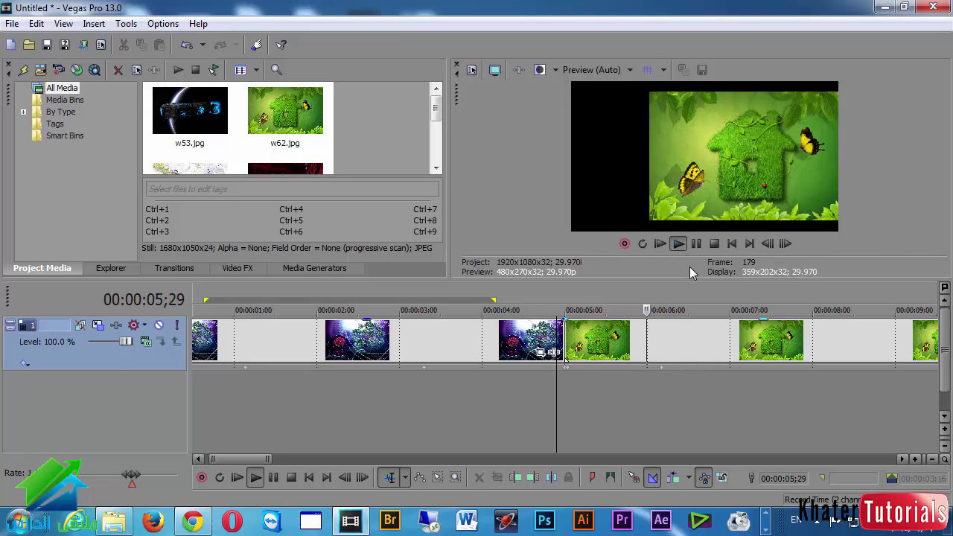
pyautogui.click(695, 244)
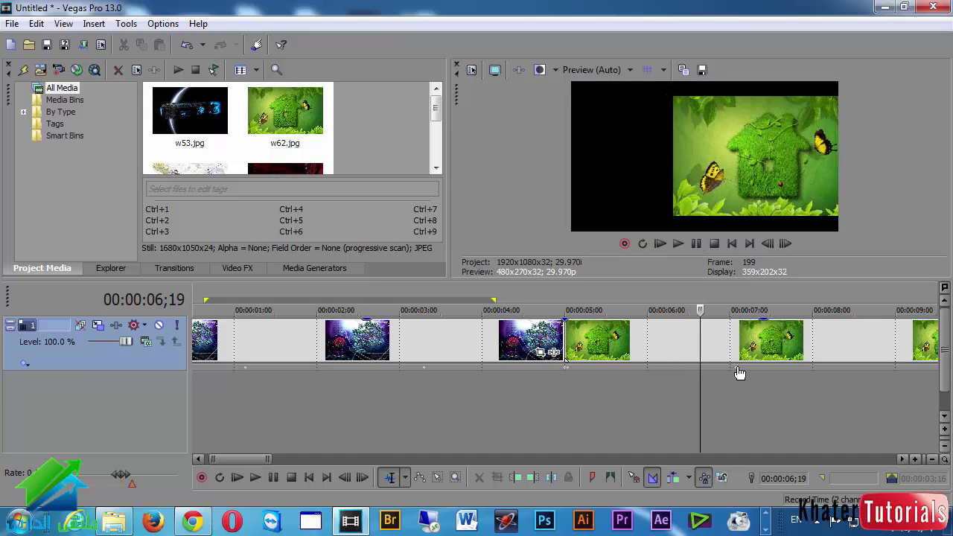
# Move the green house clip's entrance keyframe to about 00:00:07;05 and preview the motion from just before the clip starts.
pyautogui.scroll(-3, 730, 381)
pyautogui.click(328, 389)
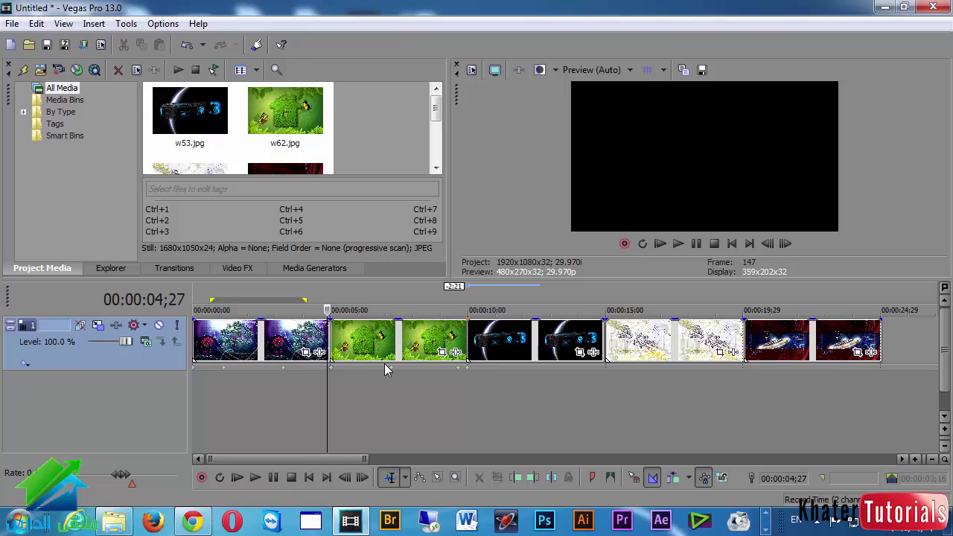
pyautogui.click(678, 243)
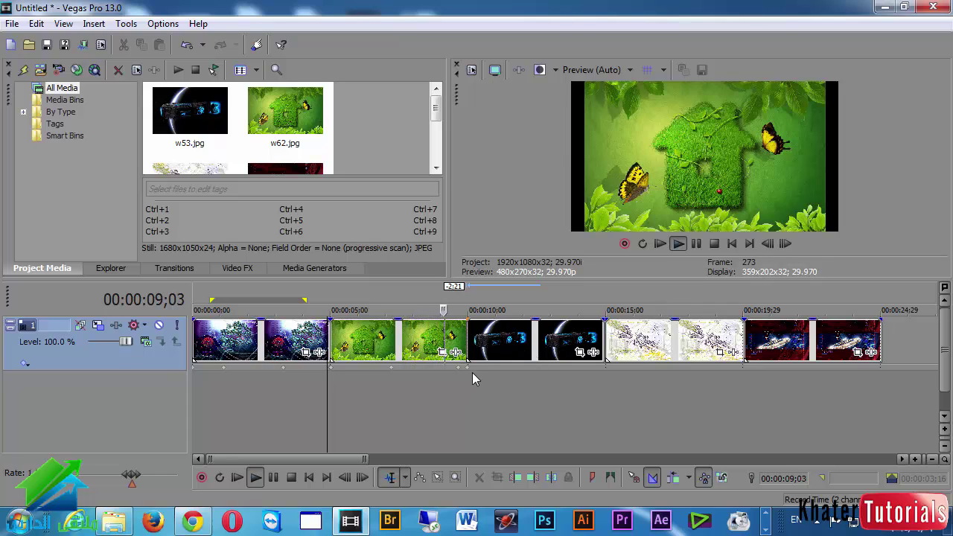
pyautogui.click(695, 244)
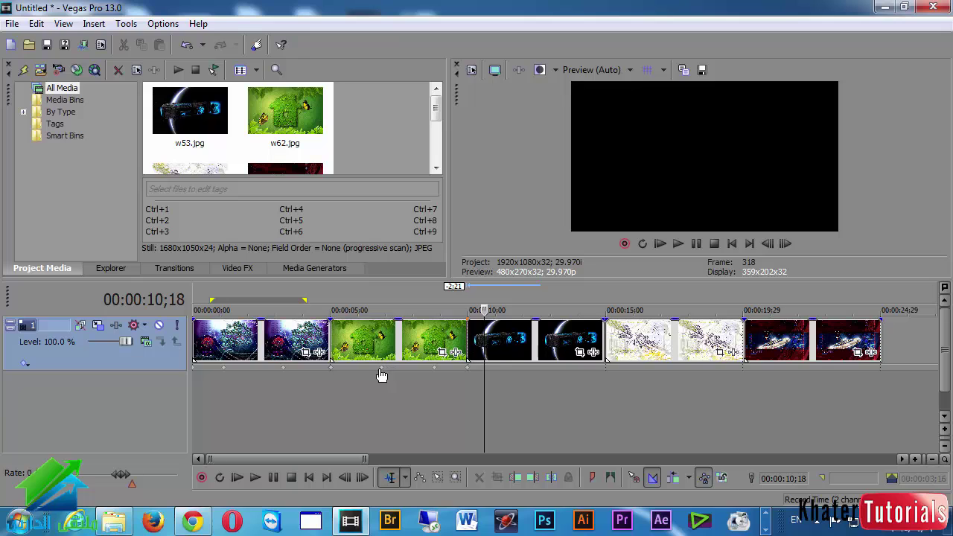
# Retime the green house clip's entrance and exit keyframes to about 00:00:06;23 and 00:00:08;22, and play back the exit.
pyautogui.click(419, 387)
pyautogui.press('space')
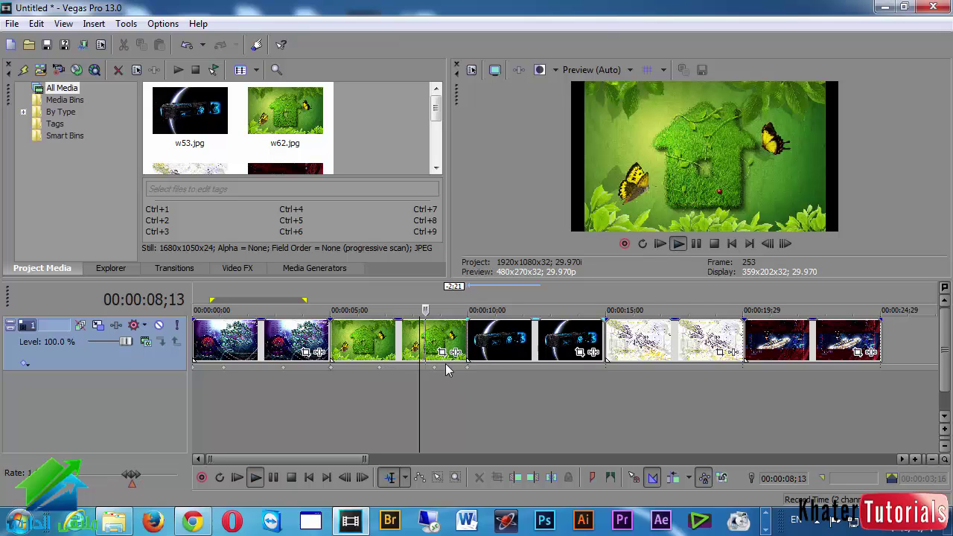
pyautogui.press('Return')
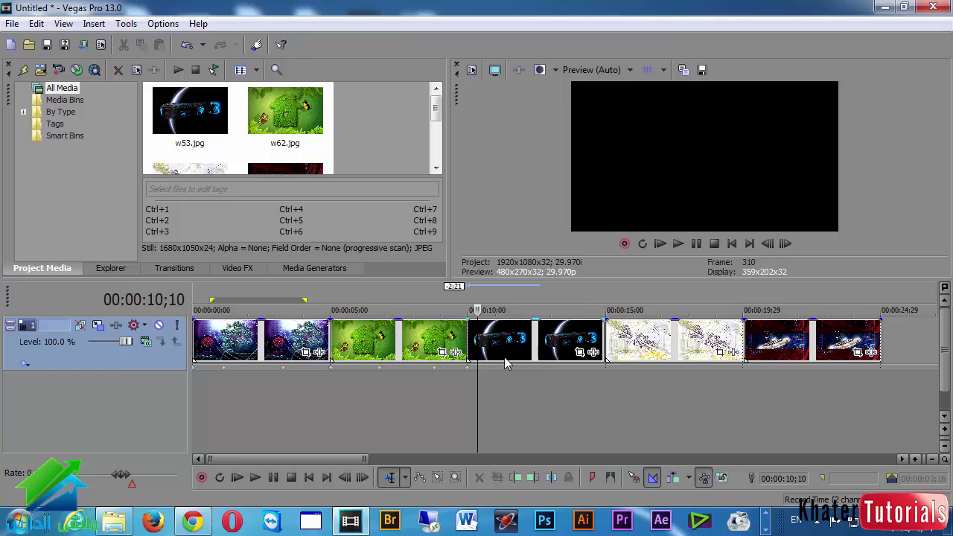
# Move the w53.jpg clip to the end of the sequence and slide the white clip into the gap at about 00:00:10;00.
pyautogui.moveTo(504, 357); pyautogui.dragTo(923, 342)
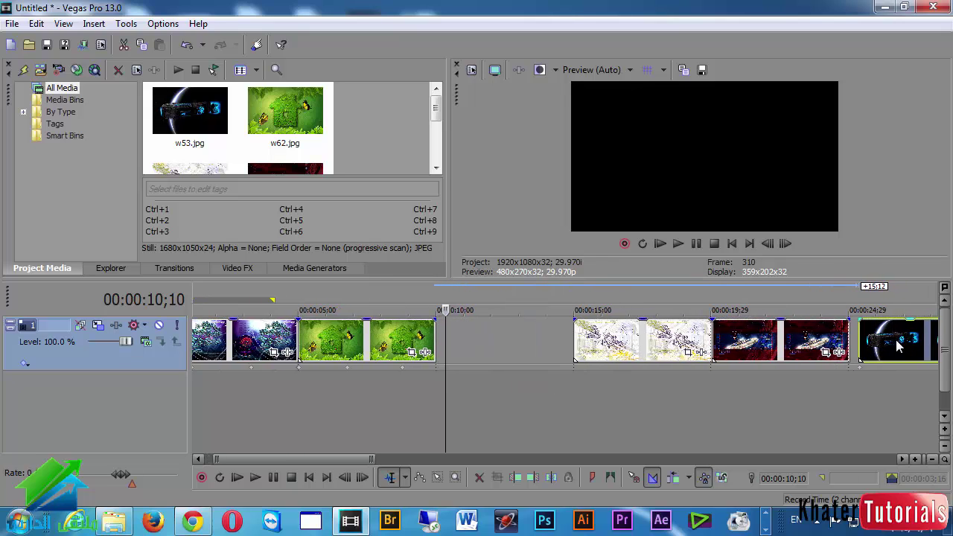
pyautogui.click(766, 337)
pyautogui.click(655, 344)
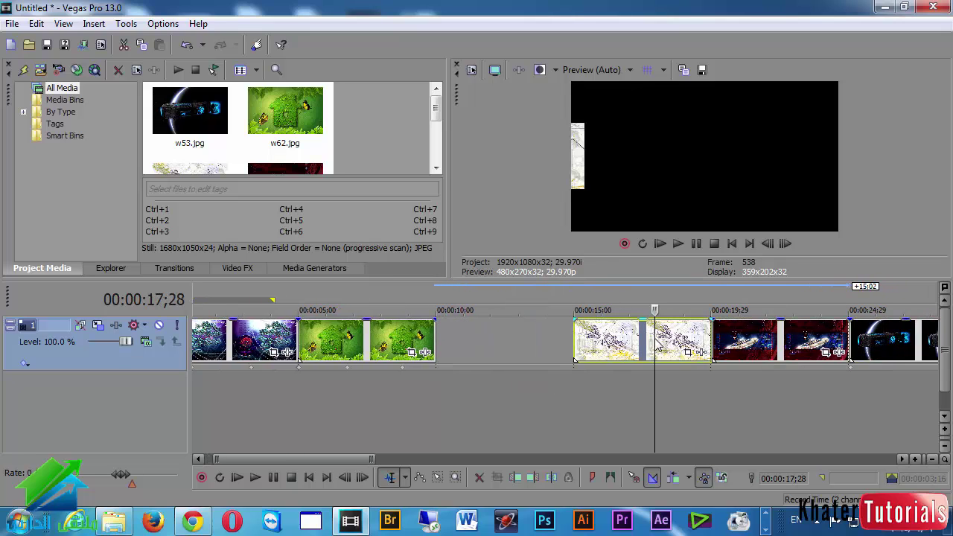
pyautogui.moveTo(604, 343); pyautogui.dragTo(467, 339)
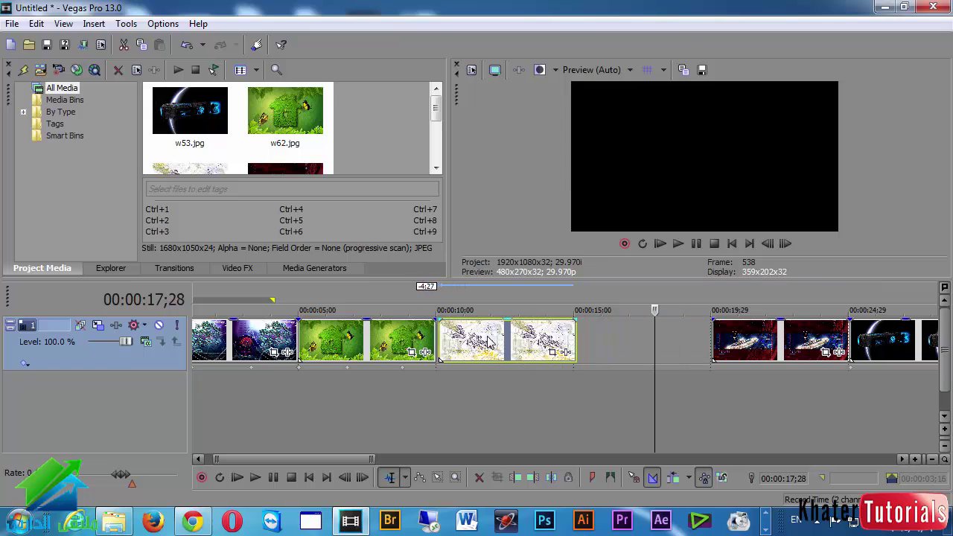
# Align the white clip's start with the green house clip's end, and scrub back through the green house clip's motion.
pyautogui.click(436, 343)
pyautogui.scroll(4, 497, 357)
pyautogui.moveTo(639, 350); pyautogui.dragTo(610, 349)
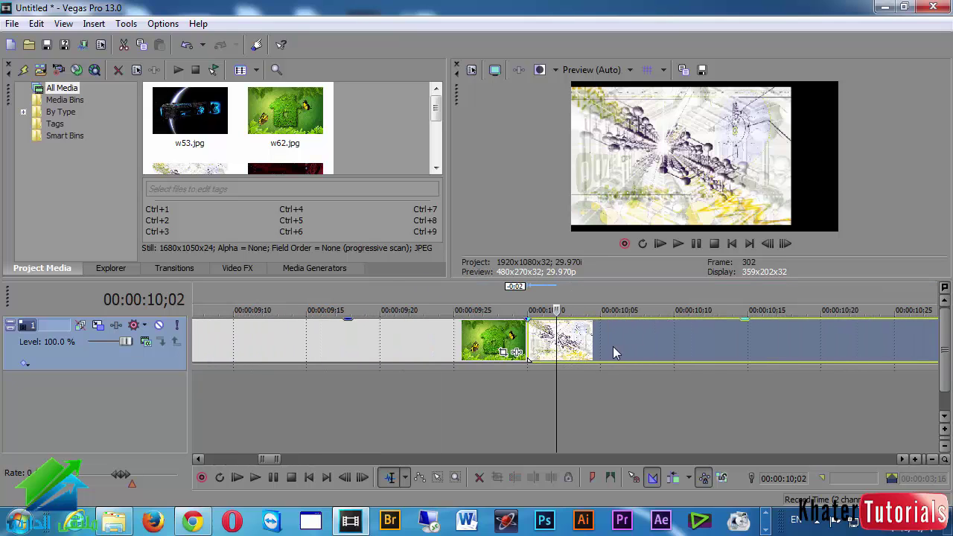
pyautogui.click(498, 390)
pyautogui.scroll(-4, 507, 396)
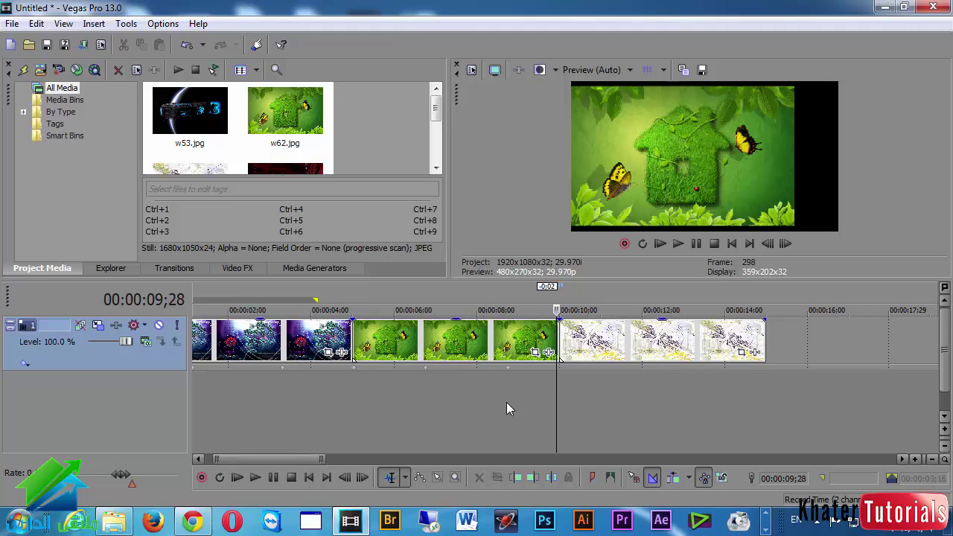
pyautogui.click(506, 402)
pyautogui.click(450, 396)
pyautogui.click(387, 387)
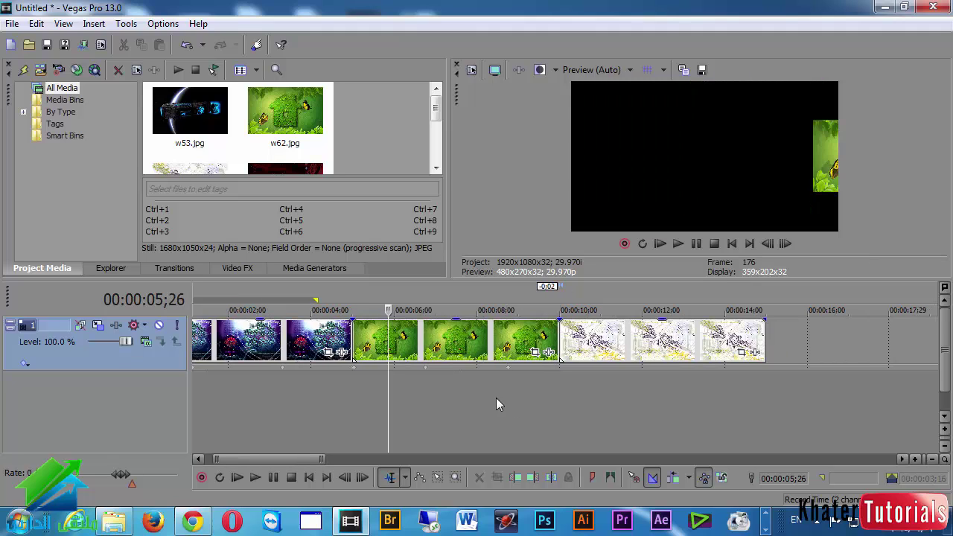
pyautogui.scroll(-3, 522, 392)
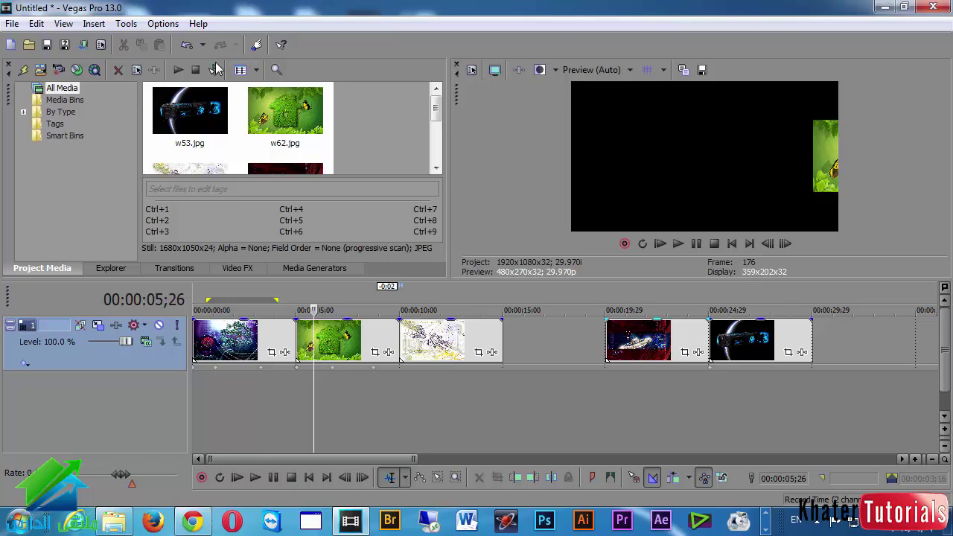
# Undo the recent clip moves until the w53.jpg clip sits between the green house clip and the white clip again.
pyautogui.click(187, 45)
pyautogui.click(188, 46)
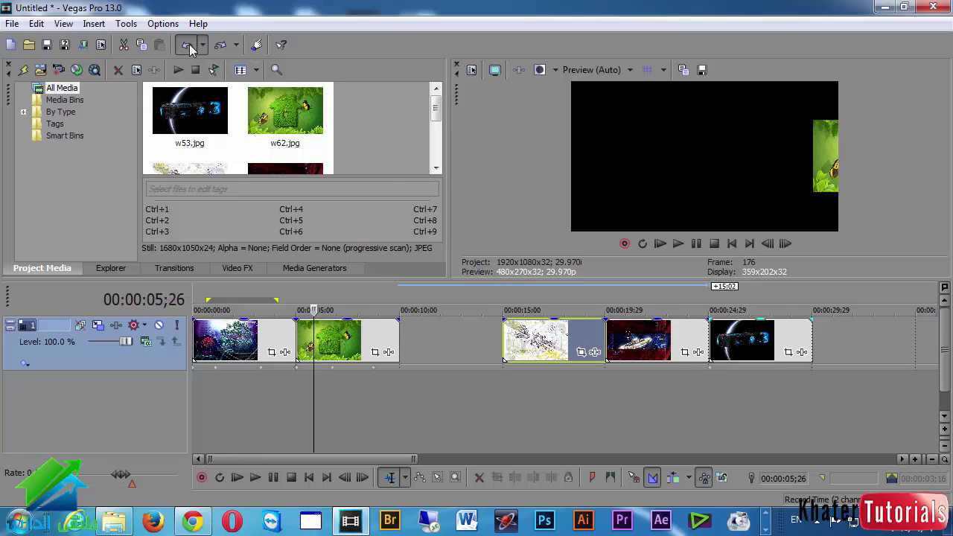
pyautogui.click(187, 44)
pyautogui.click(416, 388)
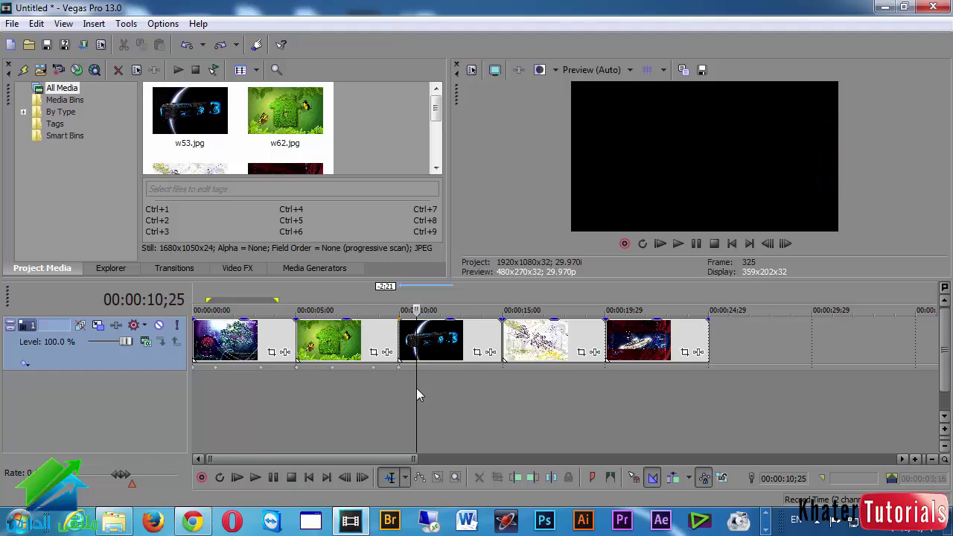
# Slide the w53.jpg clip to start at 00:00:10;00, removing its small overlap with the green house clip.
pyautogui.click(433, 414)
pyautogui.click(439, 350)
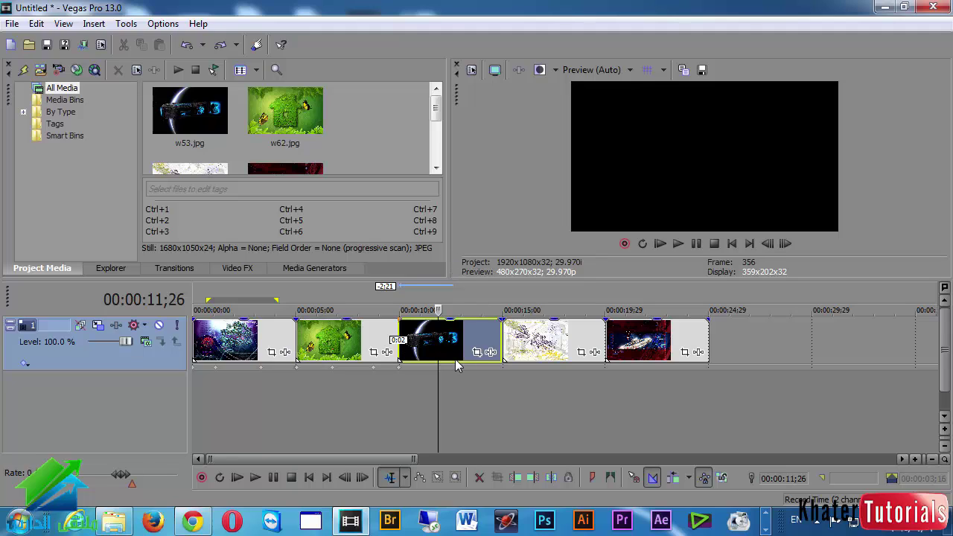
pyautogui.moveTo(455, 374)
pyautogui.mouseDown()
pyautogui.moveTo(494, 376)
pyautogui.moveTo(439, 378)
pyautogui.mouseUp()
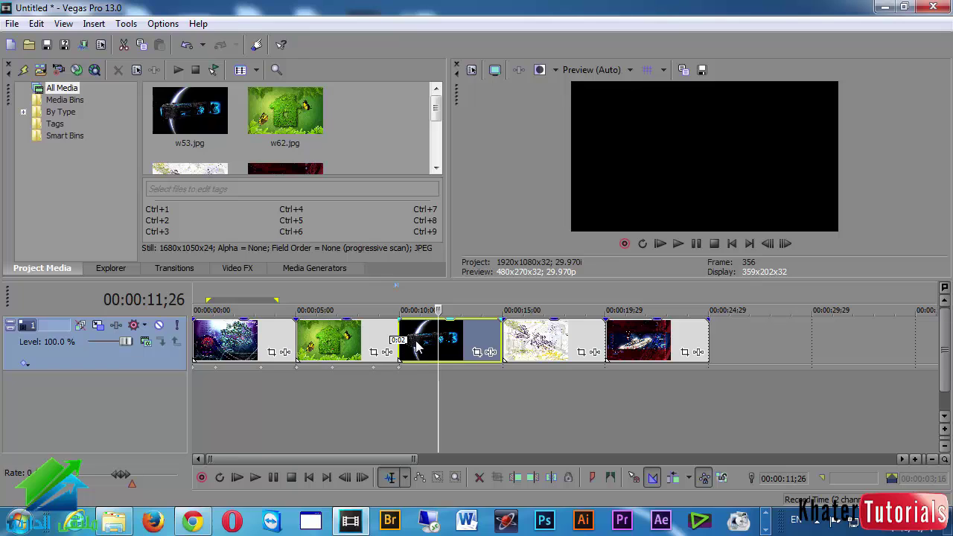
pyautogui.click(416, 350)
pyautogui.scroll(5, 417, 350)
pyautogui.moveTo(594, 339); pyautogui.dragTo(604, 351)
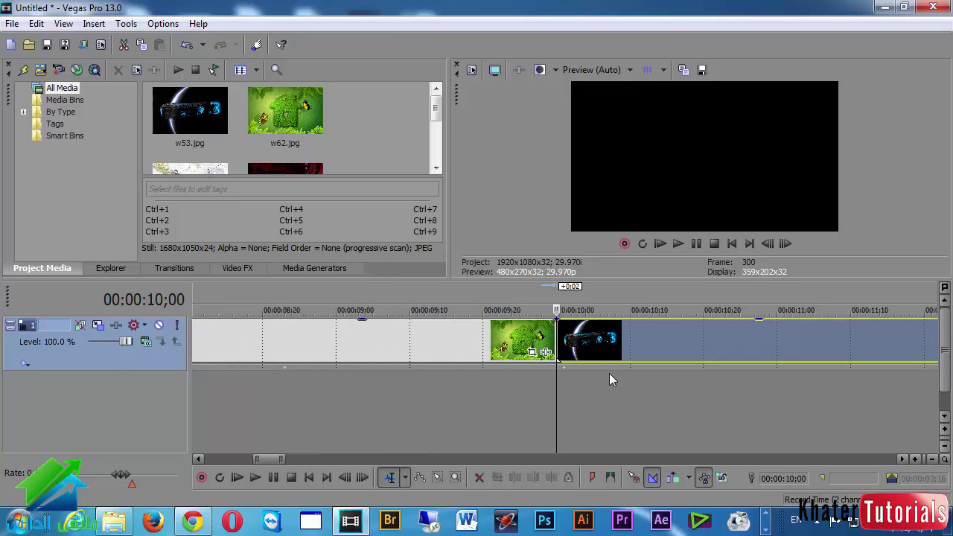
pyautogui.scroll(-5, 609, 373)
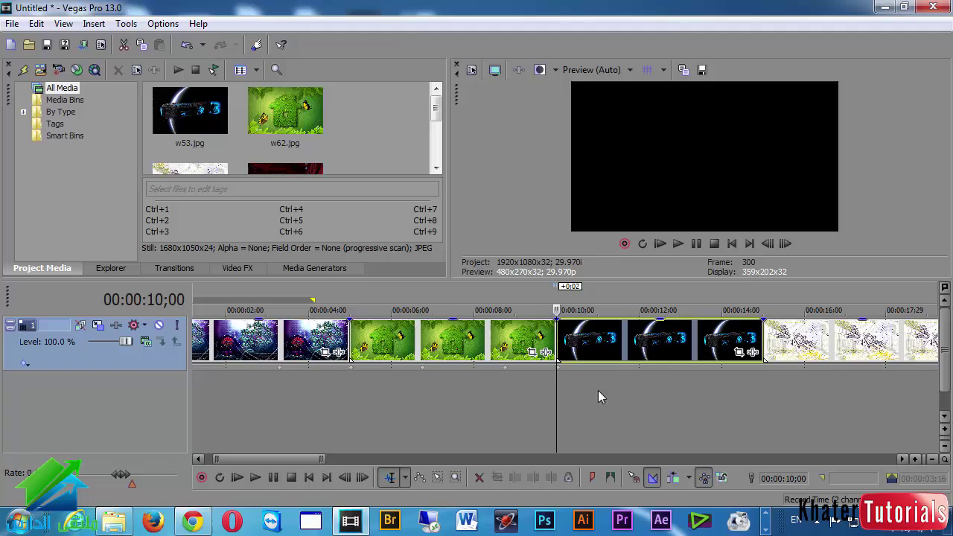
# Enlarge the project media and preview area above the timeline.
pyautogui.click(559, 378)
pyautogui.click(553, 397)
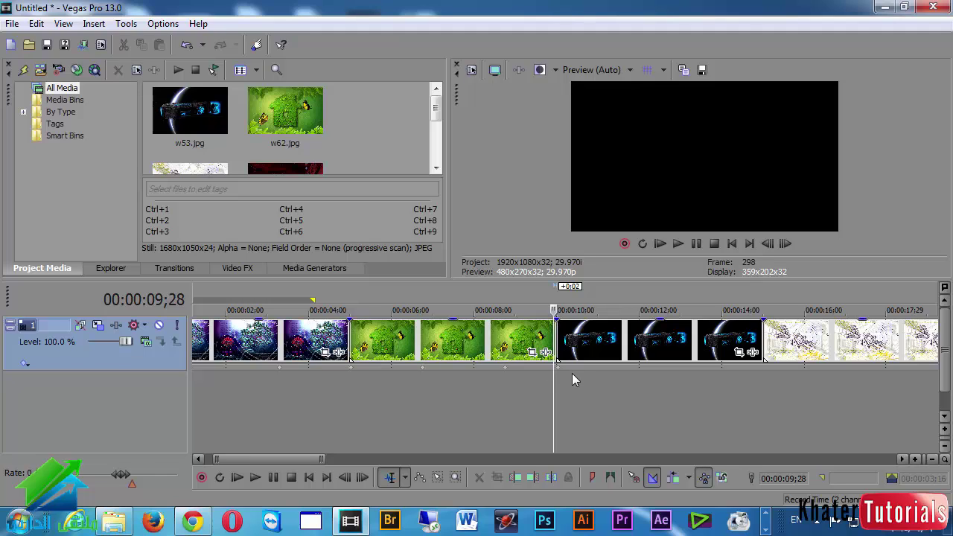
pyautogui.click(199, 140)
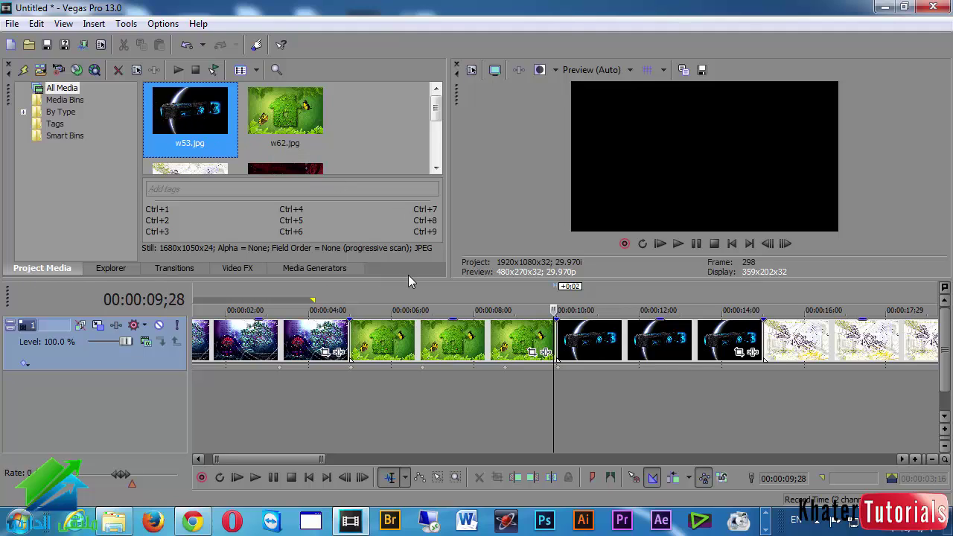
pyautogui.moveTo(408, 276); pyautogui.dragTo(408, 300)
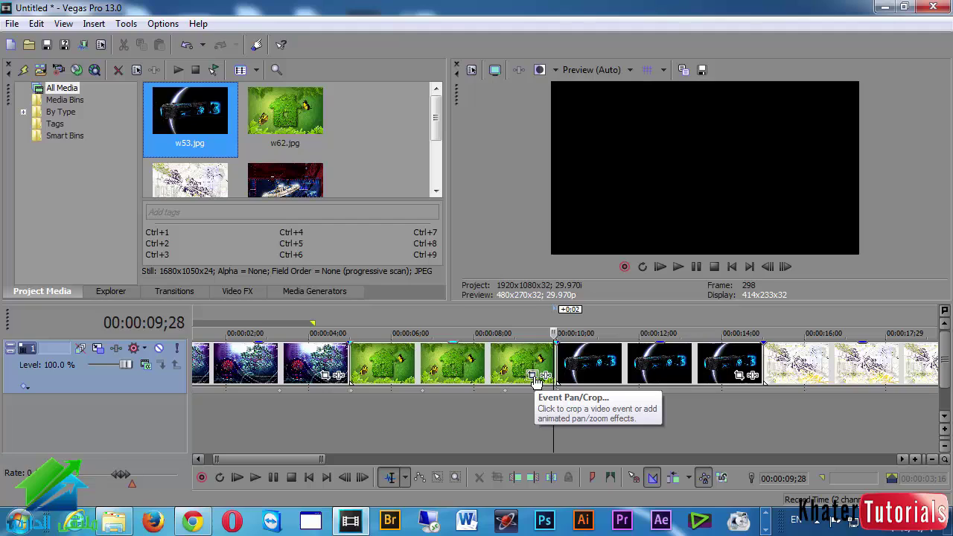
# Replace the w53.jpg media with Tulips.jpg from the Sample Pictures folder in the Pictures library.
pyautogui.click(601, 355)
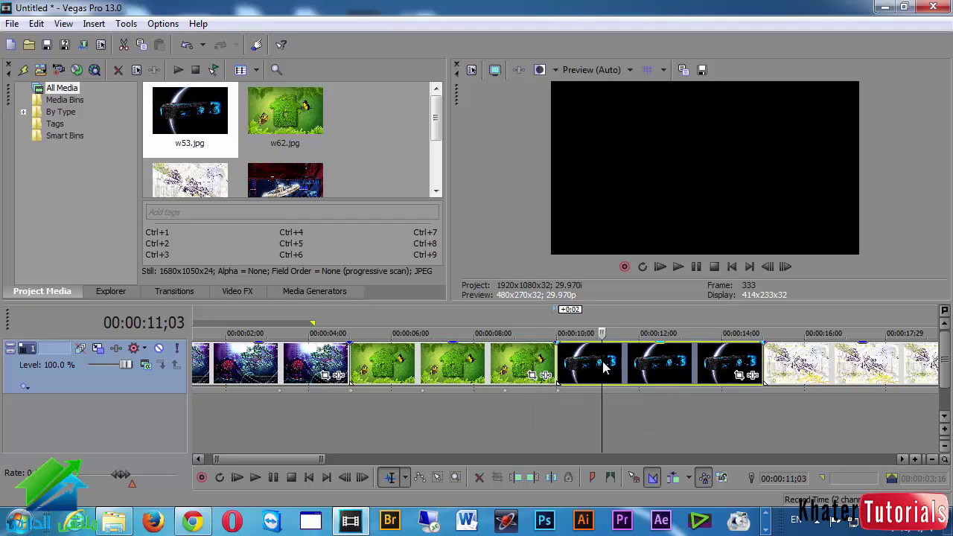
pyautogui.click(212, 124)
pyautogui.rightClick(192, 119)
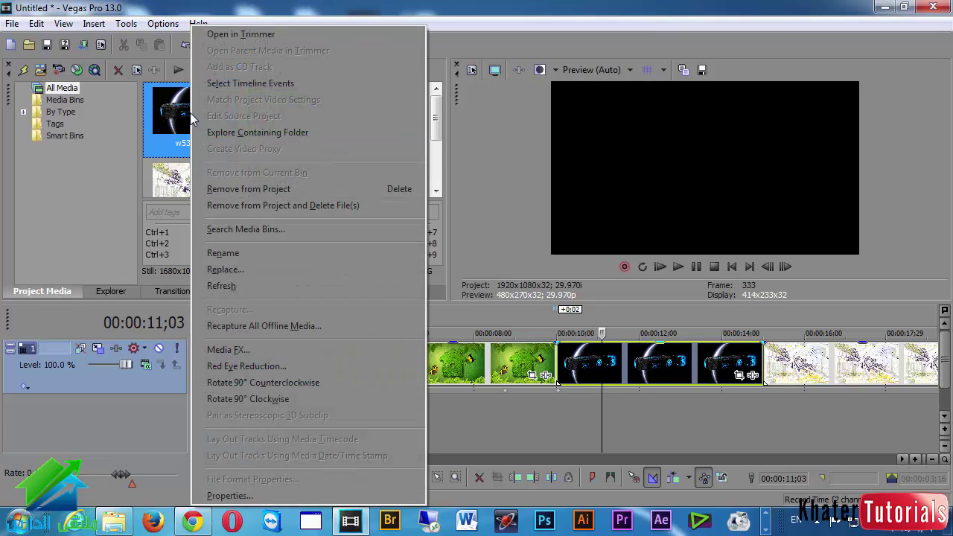
pyautogui.click(225, 270)
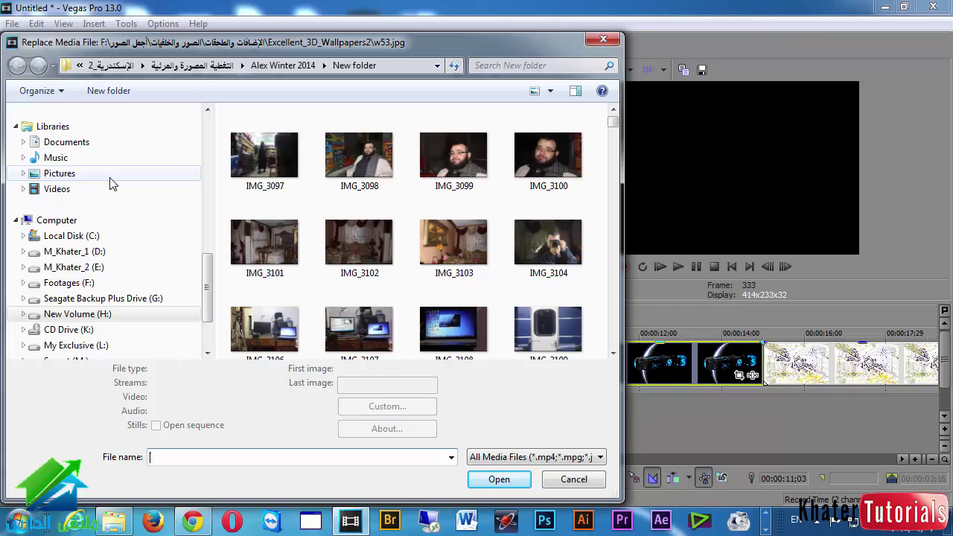
pyautogui.moveTo(209, 287); pyautogui.dragTo(117, 264)
pyautogui.click(60, 252)
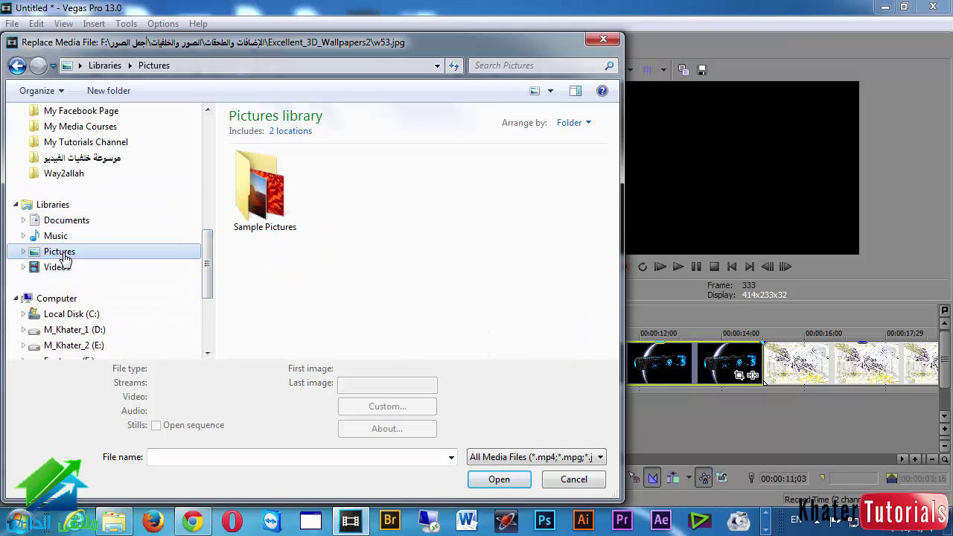
pyautogui.doubleClick(253, 185)
pyautogui.doubleClick(562, 279)
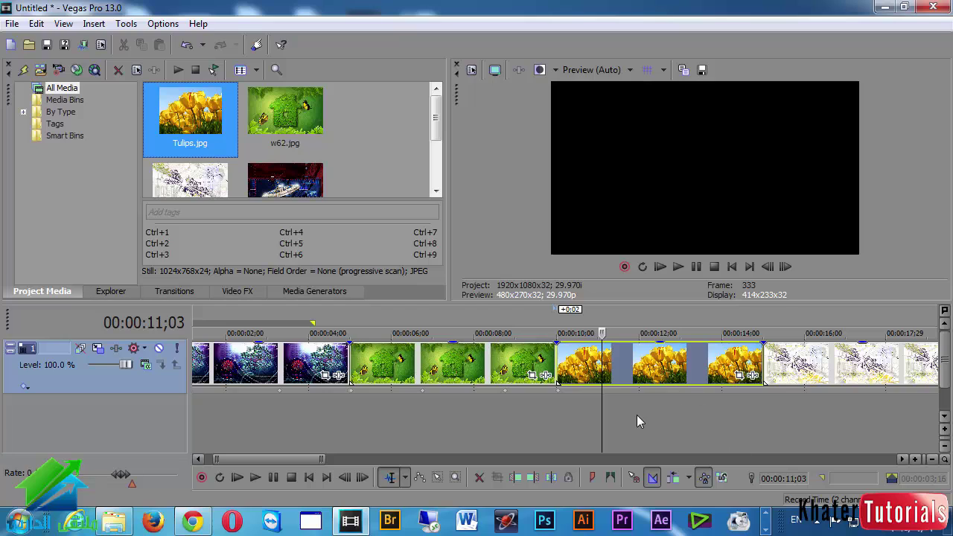
# Scrub through the green house clip's exit and move its final track keyframe to 00:00:10;00, where the tulips clip starts.
pyautogui.click(554, 411)
pyautogui.scroll(6, 557, 411)
pyautogui.click(534, 415)
pyautogui.click(477, 419)
pyautogui.click(419, 414)
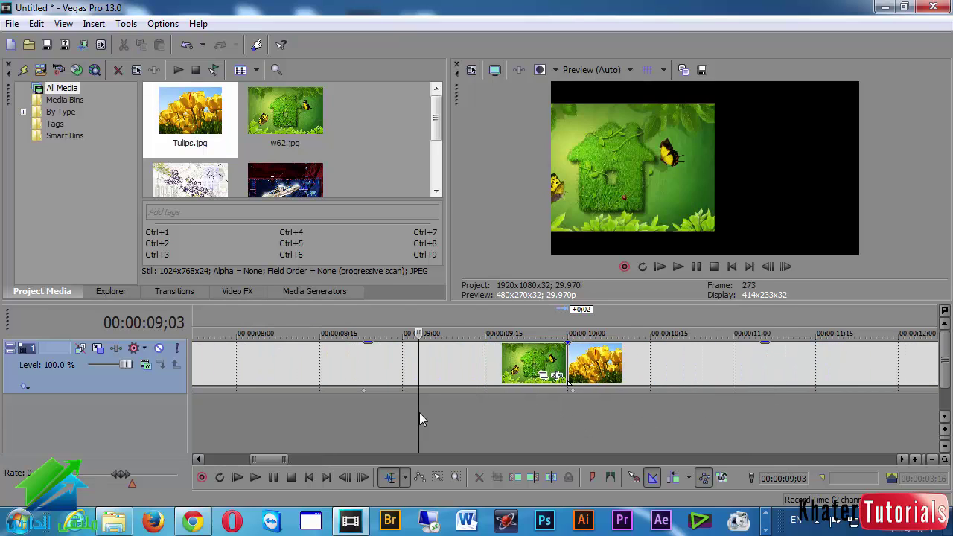
pyautogui.click(471, 414)
pyautogui.click(551, 415)
pyautogui.click(568, 398)
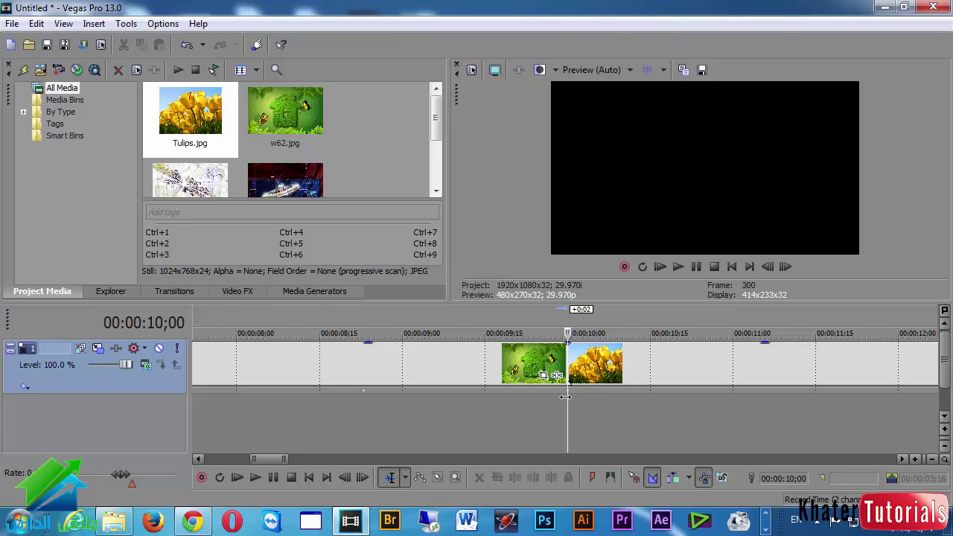
# Open Track Motion for track 1 and go one frame past the final exit keyframe, to 00:00:10;01.
pyautogui.click(80, 348)
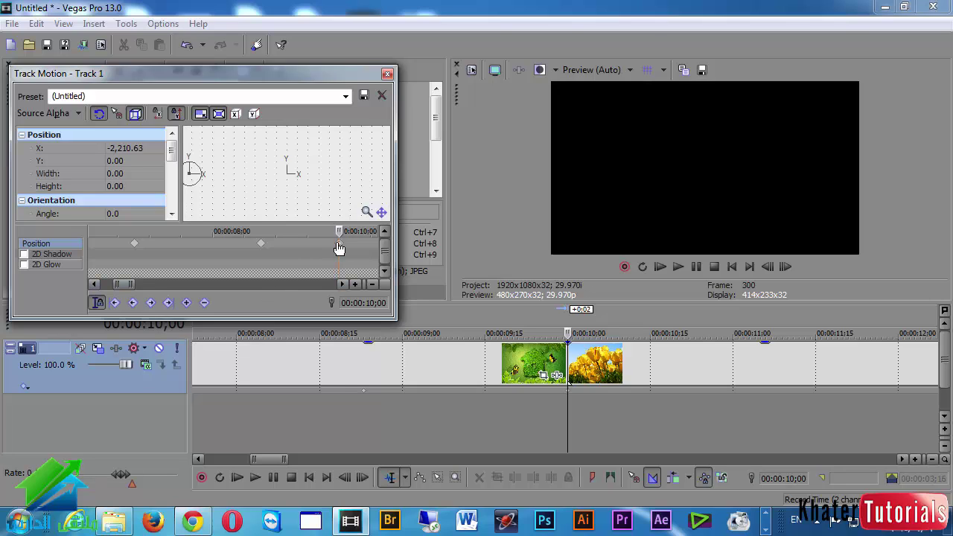
pyautogui.scroll(-3, 339, 247)
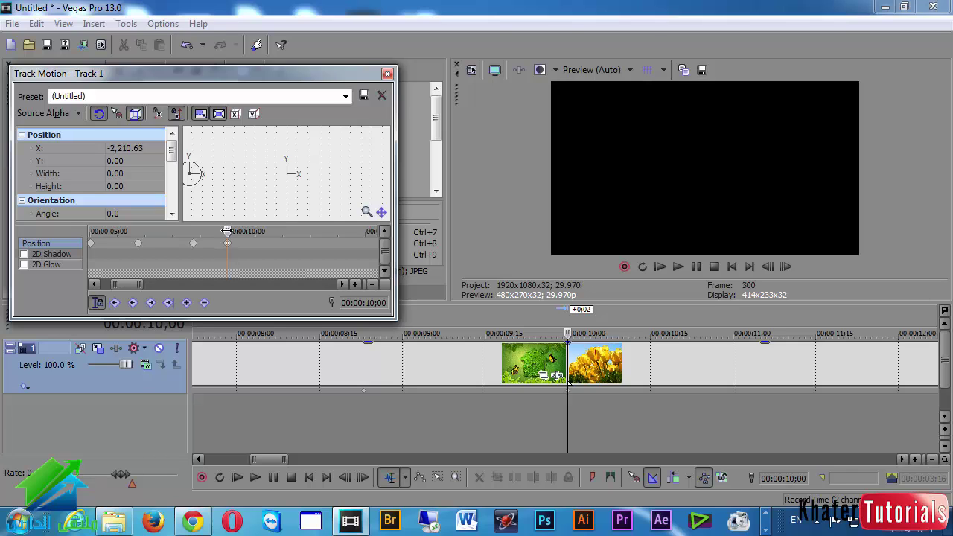
pyautogui.moveTo(226, 230); pyautogui.dragTo(228, 231)
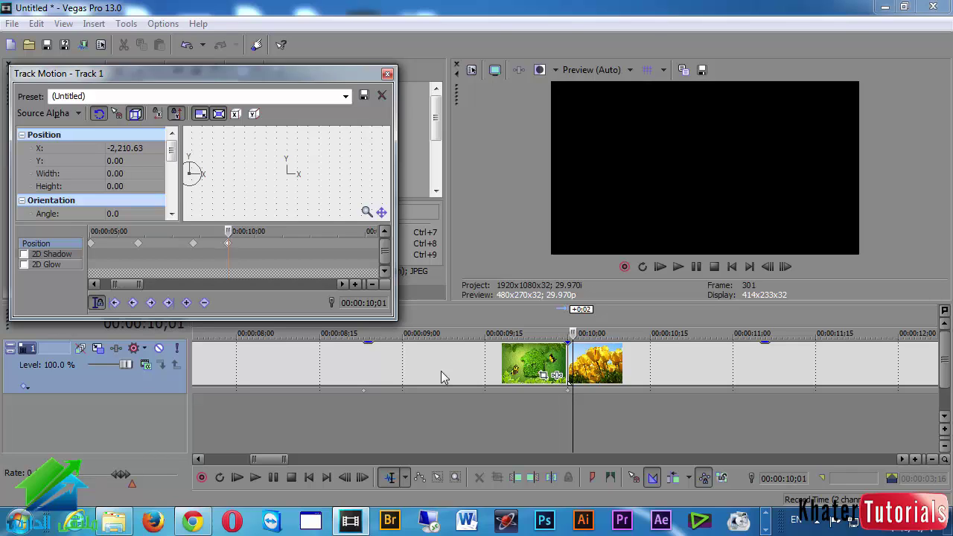
# Try restoring the motion box at 00:00:10;01 and shifting it toward the right, and undo both changes.
pyautogui.rightClick(207, 167)
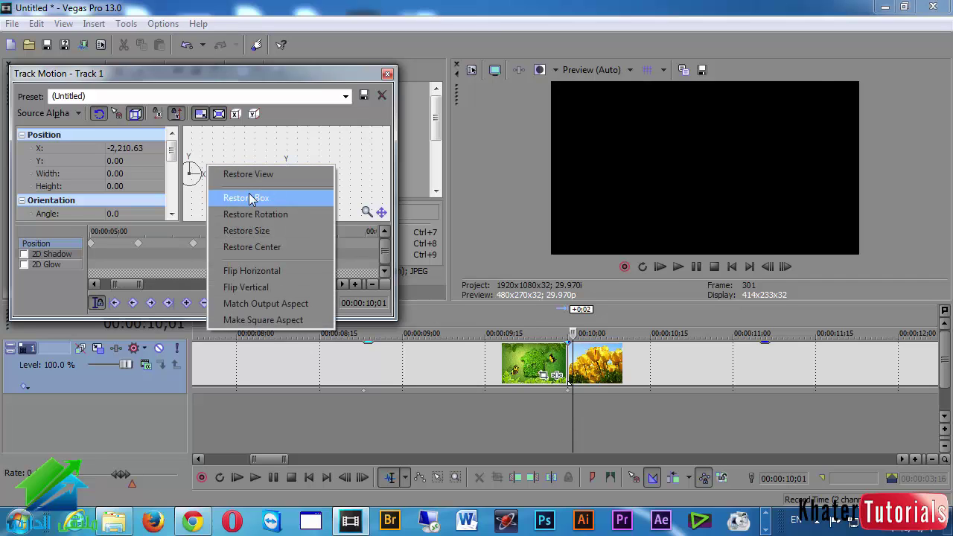
pyautogui.click(251, 199)
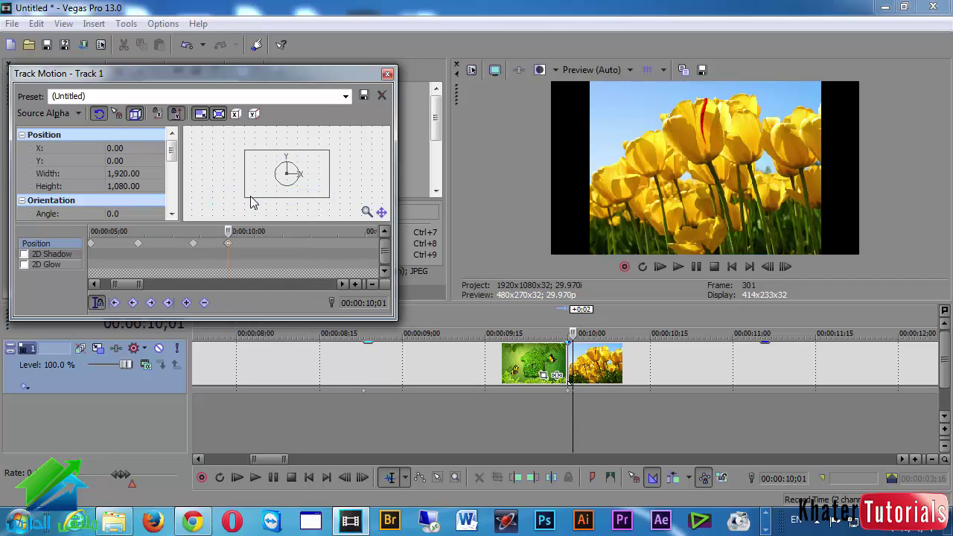
pyautogui.moveTo(265, 196); pyautogui.dragTo(323, 195)
pyautogui.click(186, 45)
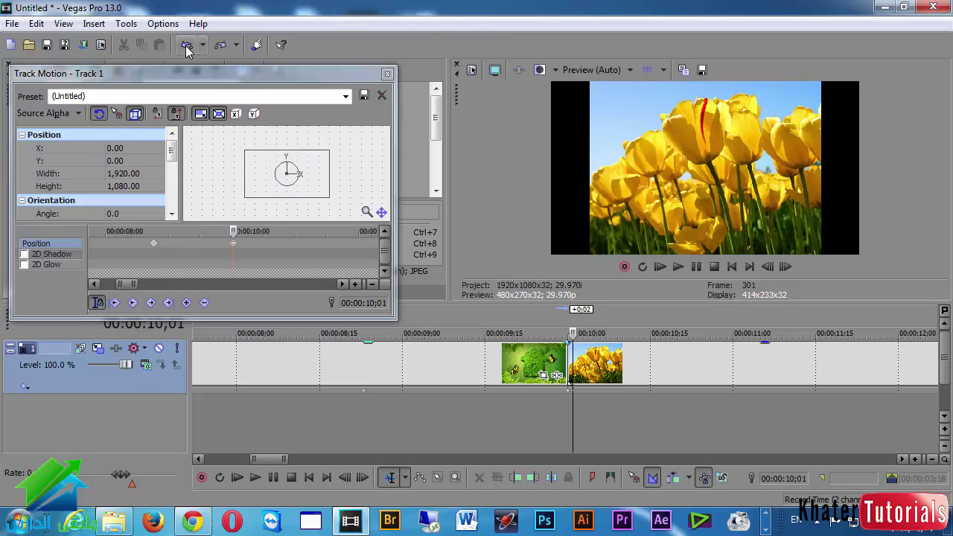
pyautogui.click(186, 45)
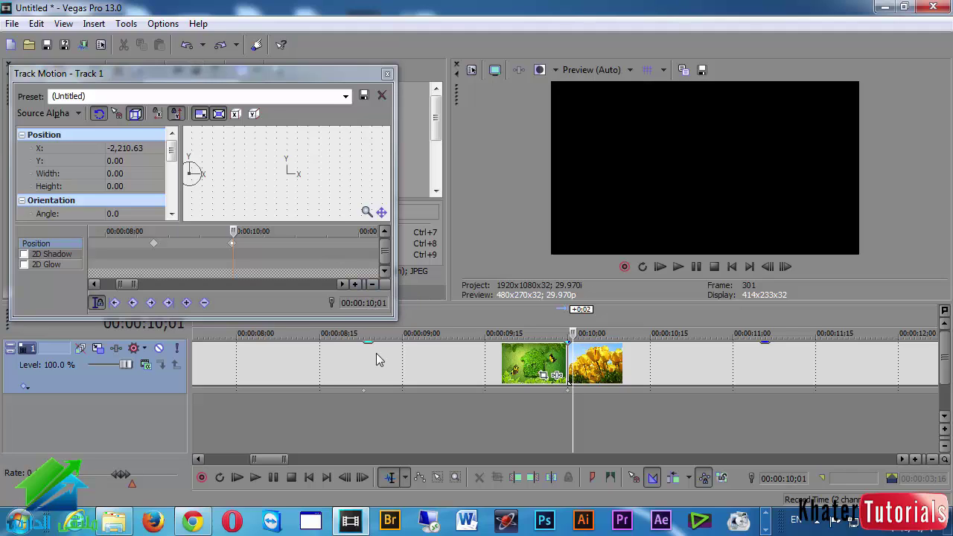
# Add a position keyframe at 00:00:10;01, one frame after the exit keyframe, with the motion box restored to its default.
pyautogui.click(233, 245)
pyautogui.scroll(5, 250, 248)
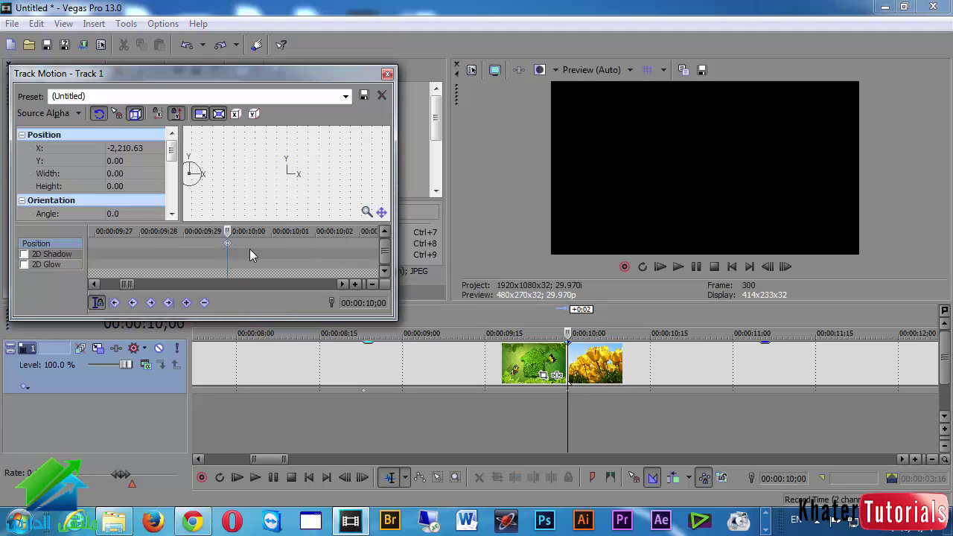
pyautogui.scroll(3, 256, 255)
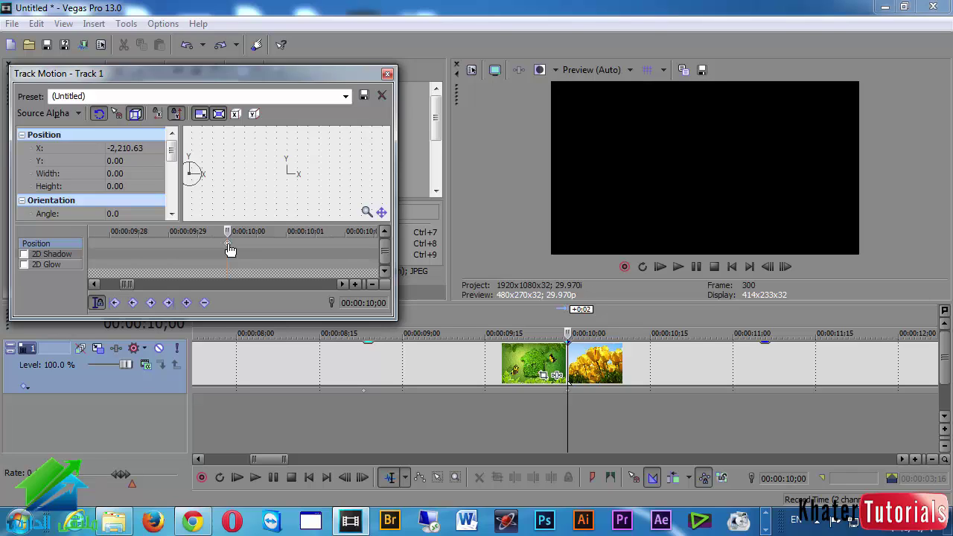
pyautogui.press('Right')
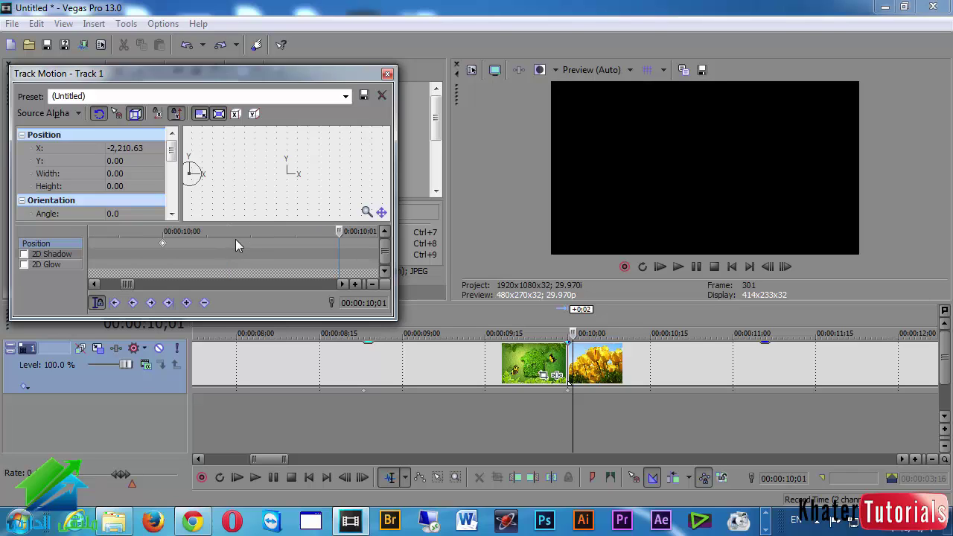
pyautogui.scroll(-2, 236, 242)
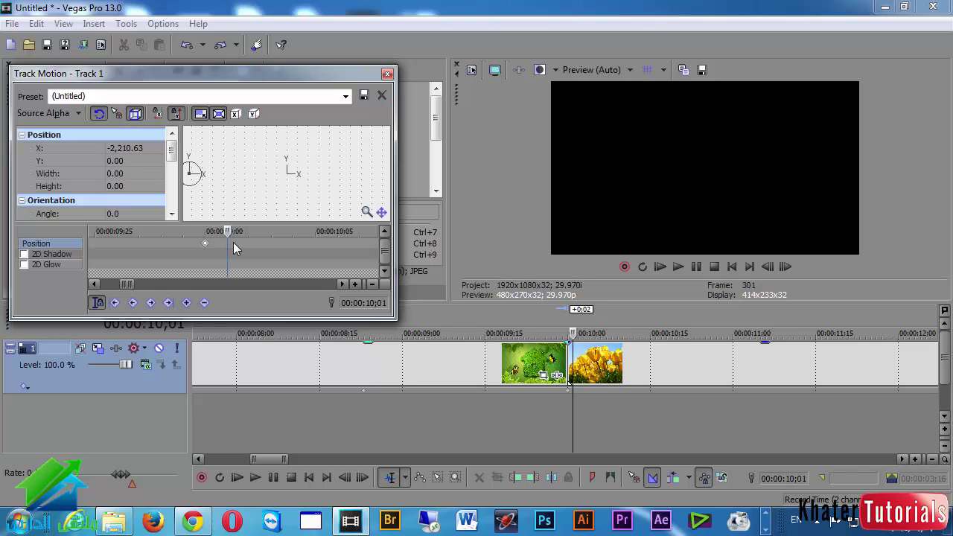
pyautogui.rightClick(282, 178)
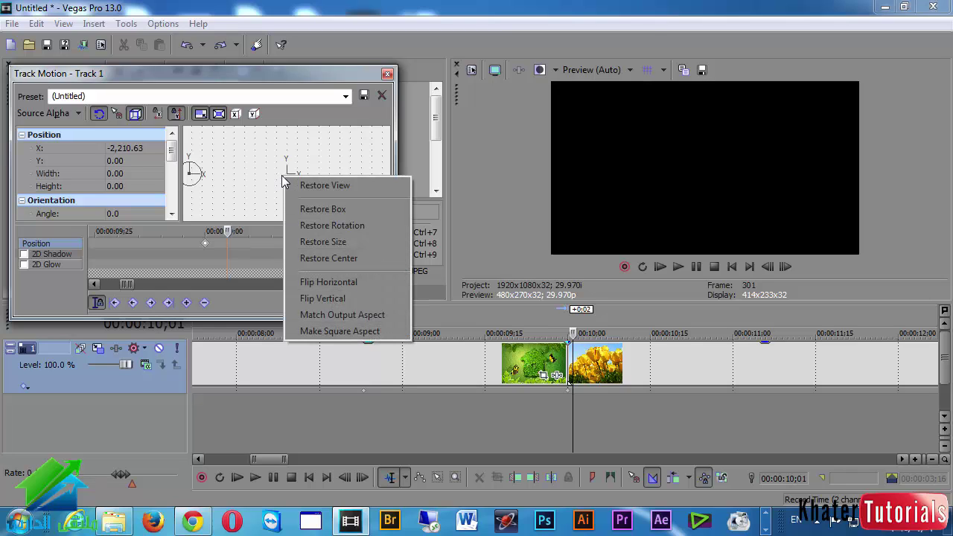
pyautogui.click(305, 208)
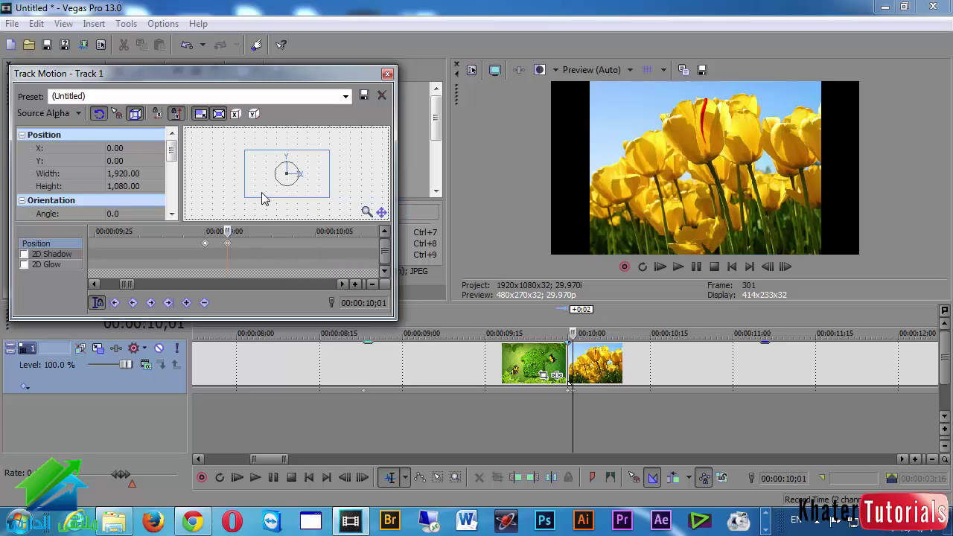
# Slide the tulips clip's motion box past the frame's right edge to X about 2,076 and set its width to 0.
pyautogui.moveTo(262, 198); pyautogui.dragTo(359, 186)
pyautogui.click(137, 173)
pyautogui.write('0')
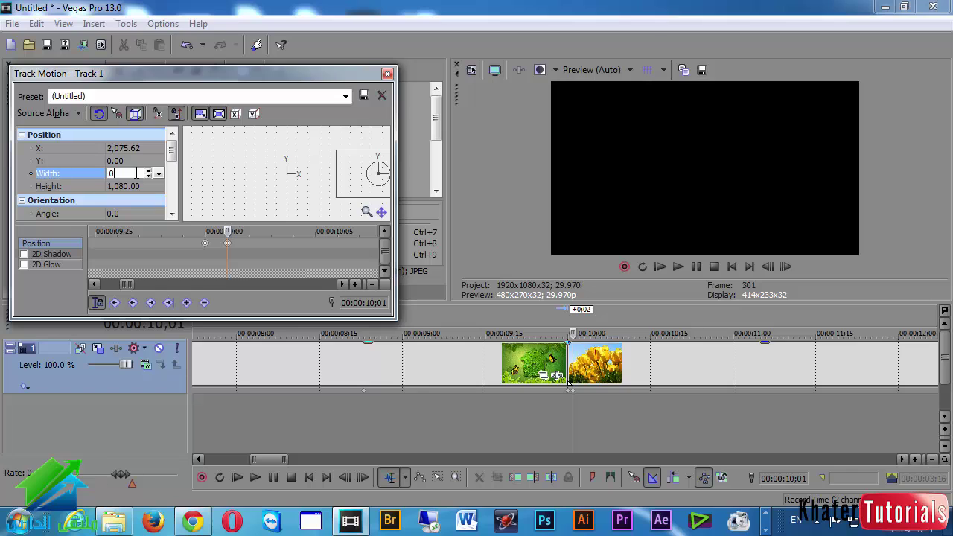
pyautogui.press('Return')
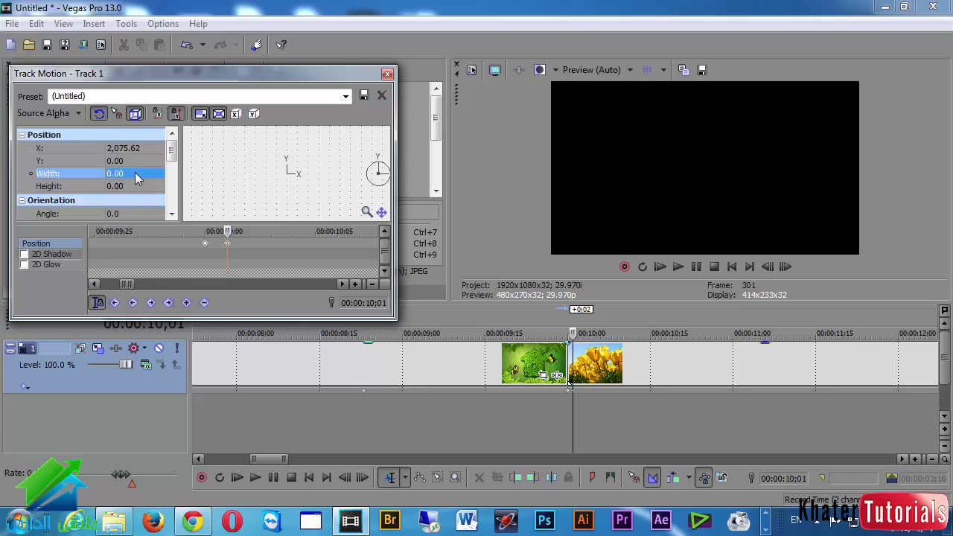
# Play the track from 00:00:09;27 across the cut into the tulips clip to check the motion, and pause.
pyautogui.click(232, 249)
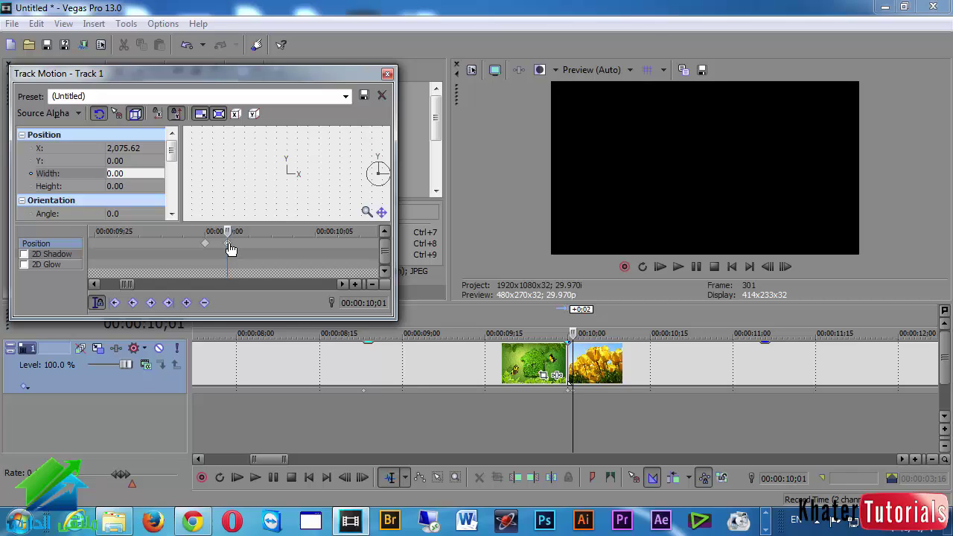
pyautogui.moveTo(227, 231)
pyautogui.mouseDown()
pyautogui.moveTo(205, 231)
pyautogui.moveTo(226, 230)
pyautogui.mouseUp()
pyautogui.click(553, 401)
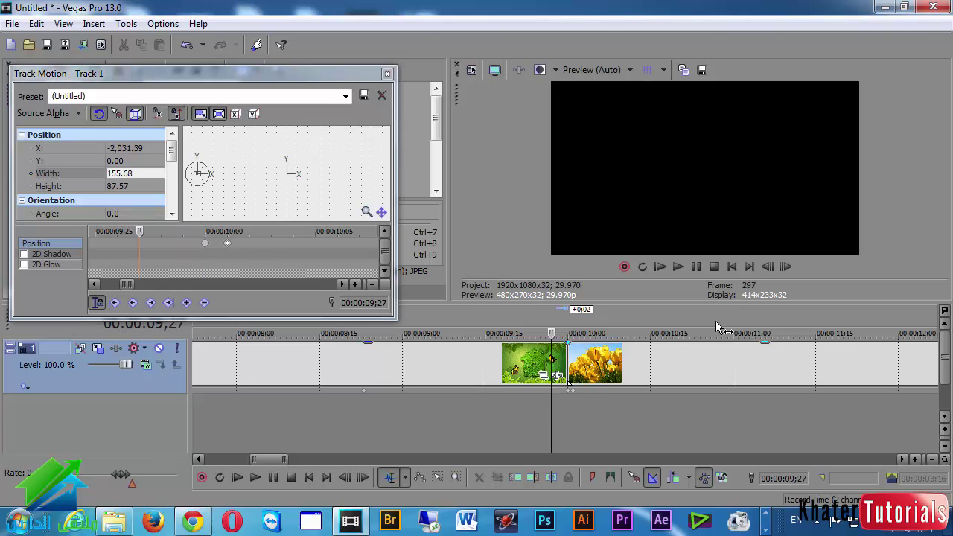
pyautogui.click(694, 267)
pyautogui.click(696, 266)
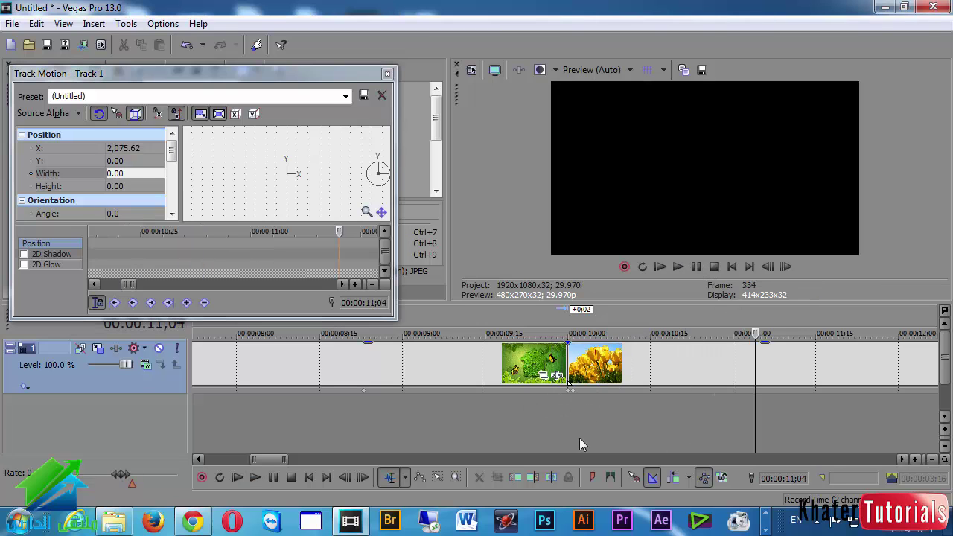
# At 00:00:10;22, restore the tulips clip's motion box and shrink it around its centre to a width of about 1,526.
pyautogui.click(574, 398)
pyautogui.scroll(-5, 601, 421)
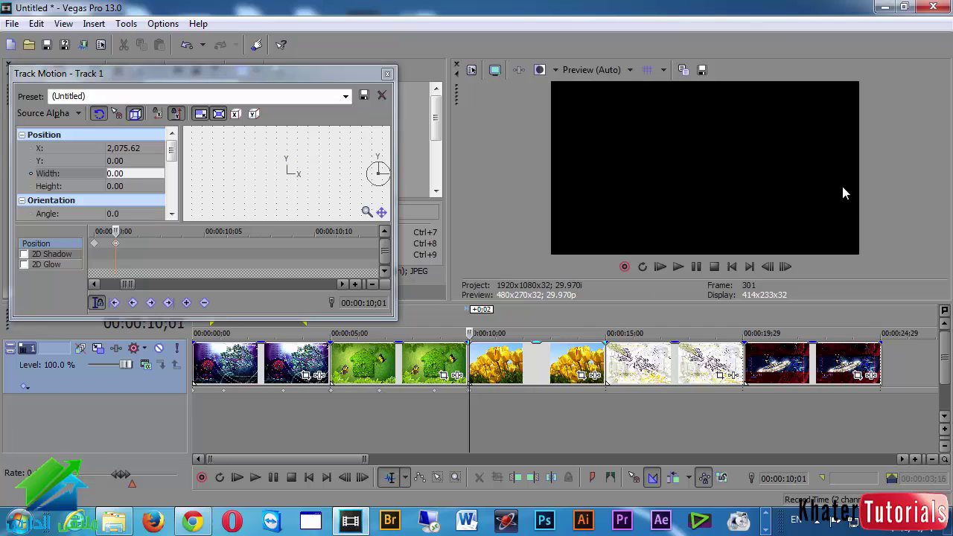
pyautogui.click(487, 402)
pyautogui.rightClick(280, 166)
pyautogui.click(316, 194)
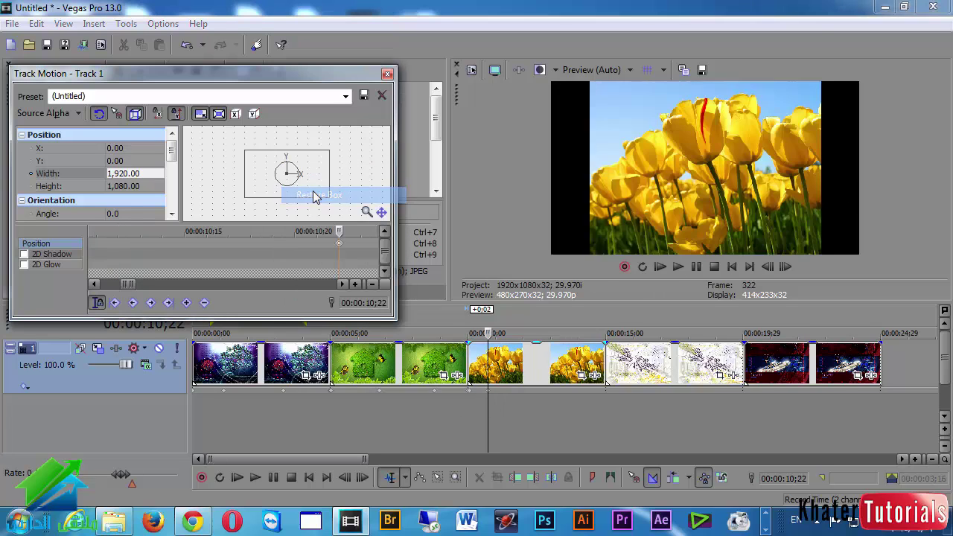
pyautogui.moveTo(328, 198); pyautogui.dragTo(320, 193)
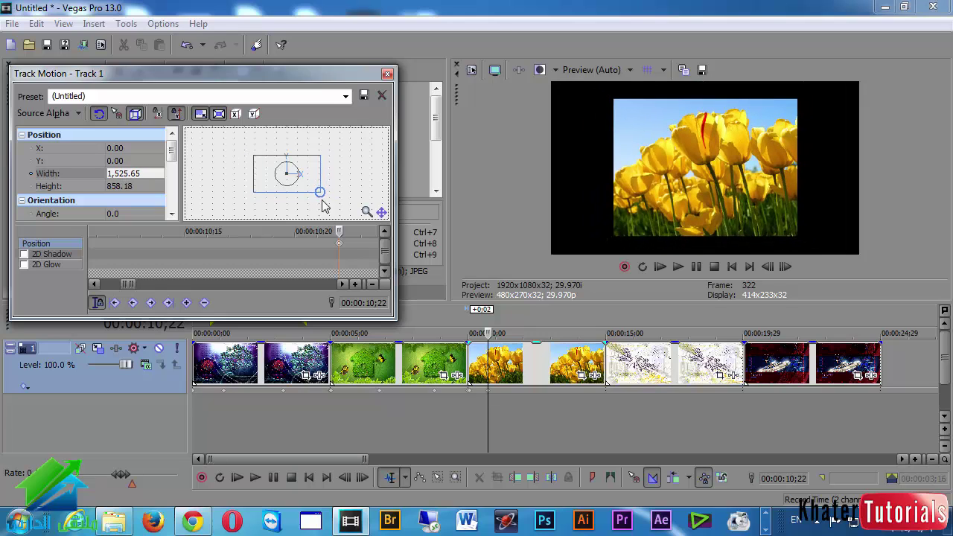
# Add a position keyframe at 00:00:13;27 that holds the tulips clip's centred position and size.
pyautogui.moveTo(339, 230); pyautogui.dragTo(275, 223)
pyautogui.scroll(-2, 245, 248)
pyautogui.scroll(-1, 246, 248)
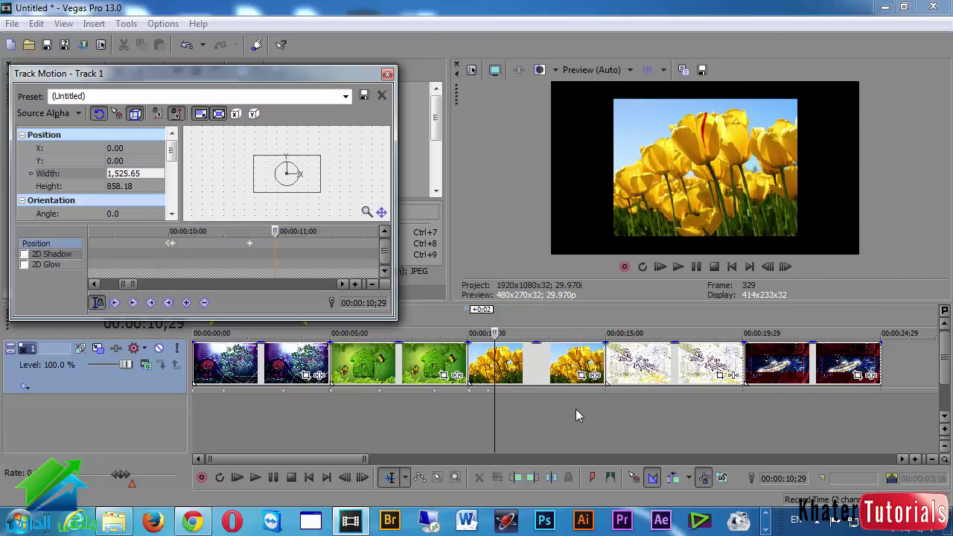
pyautogui.click(575, 410)
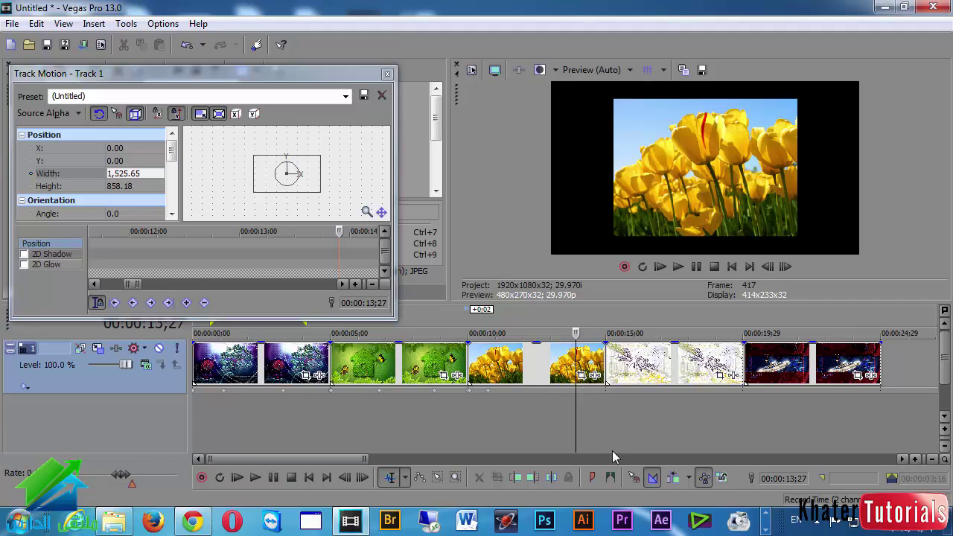
pyautogui.scroll(-2, 313, 254)
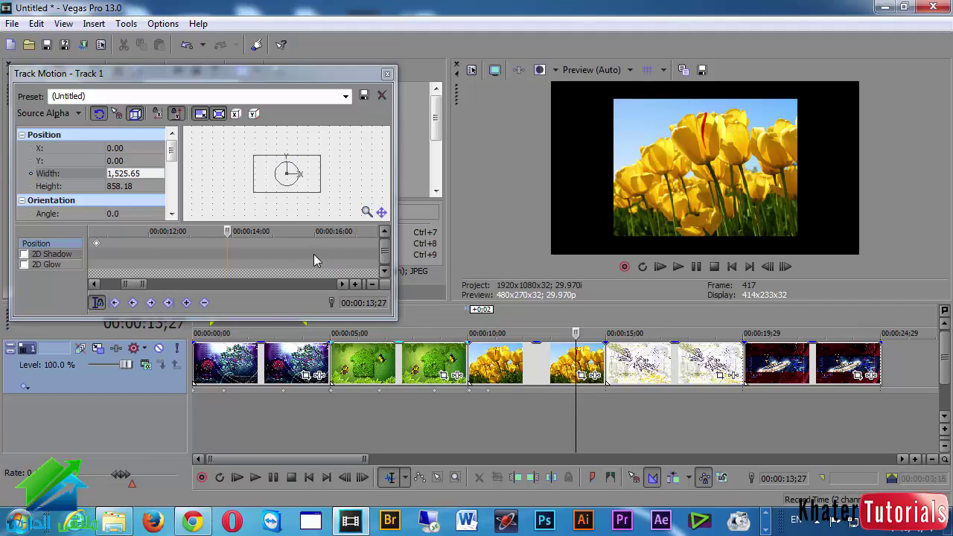
pyautogui.scroll(-5, 309, 257)
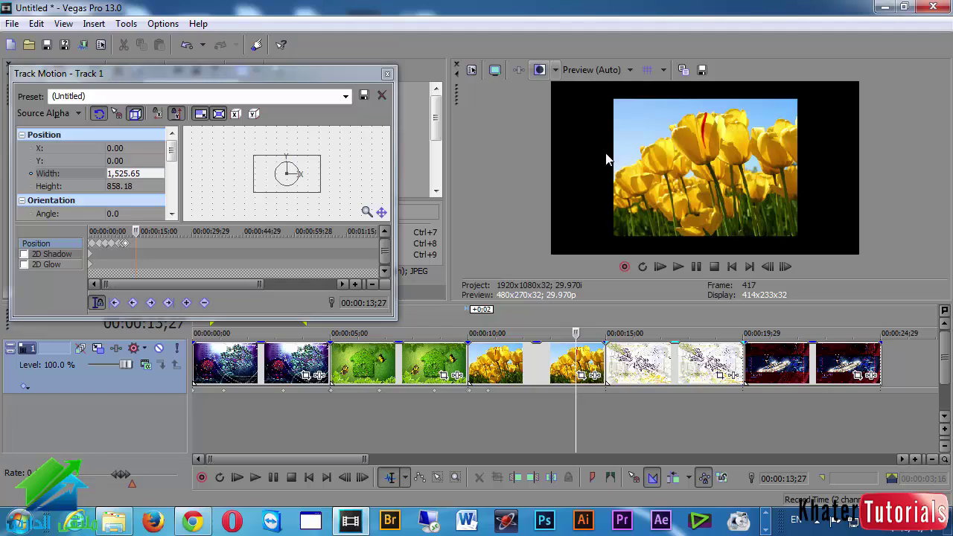
pyautogui.scroll(3, 252, 240)
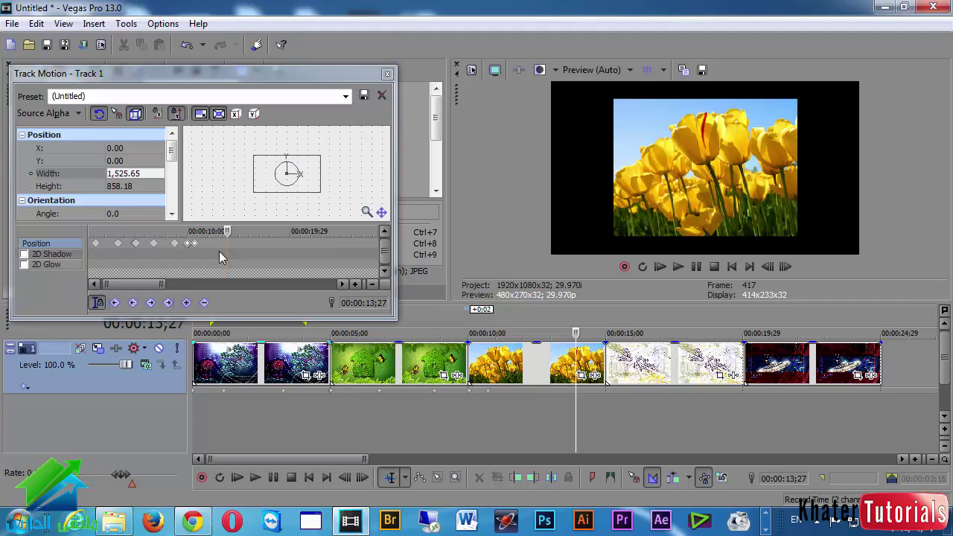
pyautogui.click(186, 303)
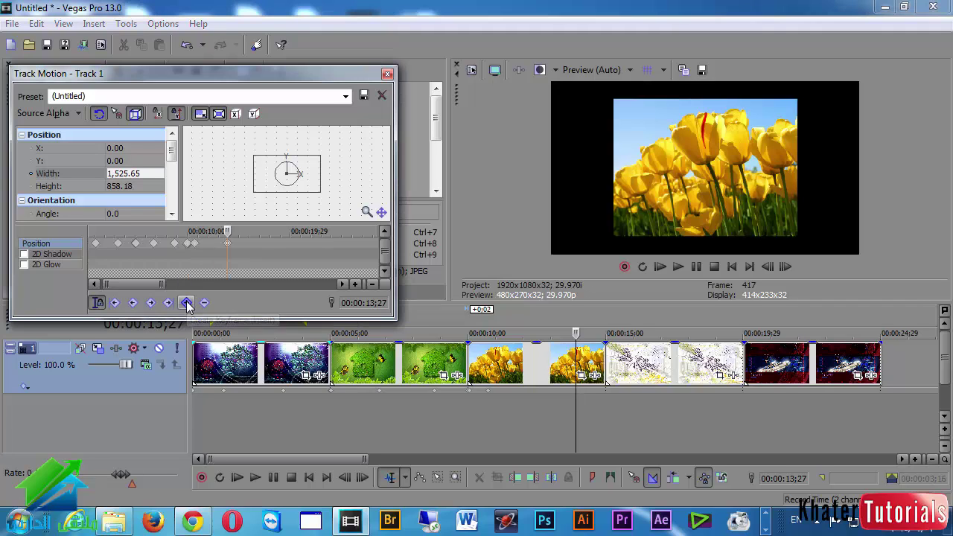
# At 00:00:14;27, slide the tulips clip's motion box past the frame's left edge to X about -1,991 and set its width to 0.
pyautogui.click(193, 232)
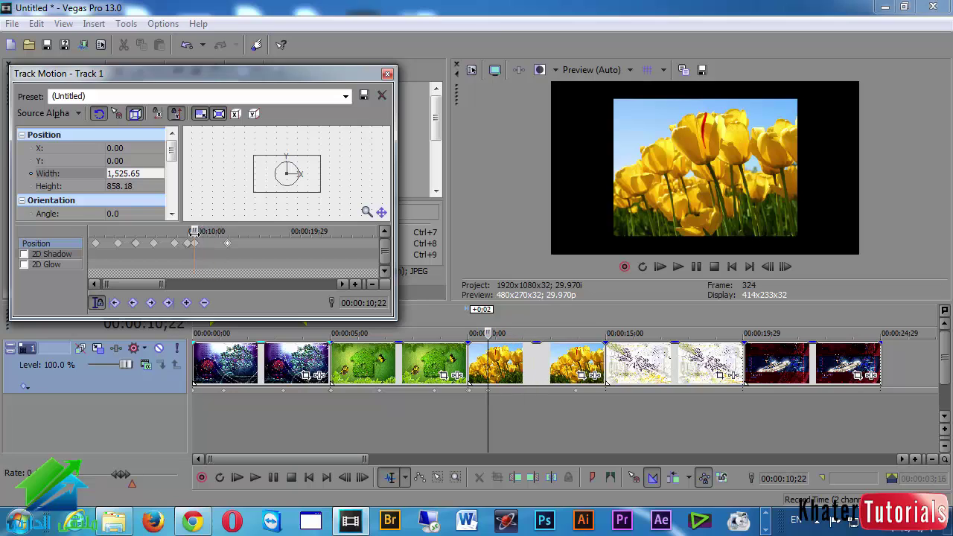
pyautogui.moveTo(194, 231); pyautogui.dragTo(234, 235)
pyautogui.moveTo(272, 182); pyautogui.dragTo(182, 175)
pyautogui.click(130, 177)
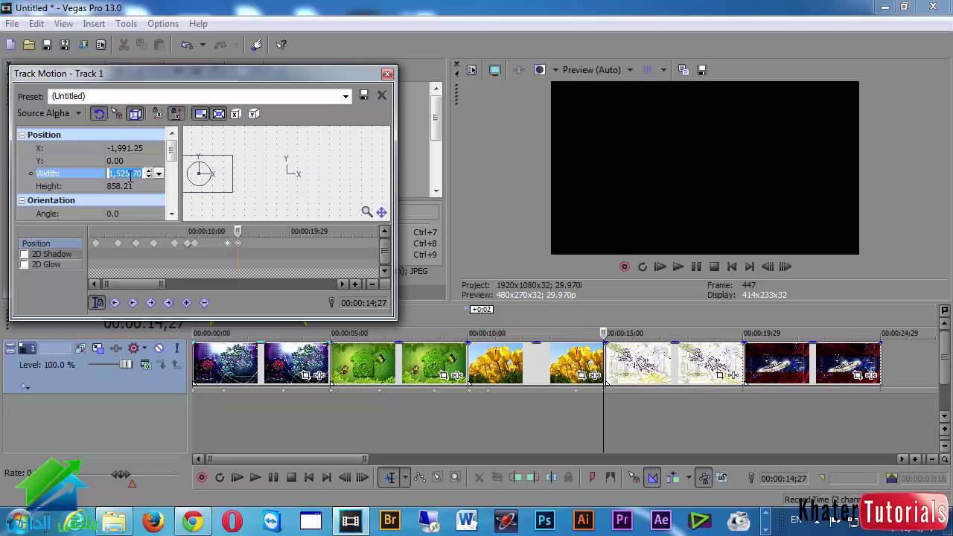
pyautogui.write('0')
pyautogui.press('Return')
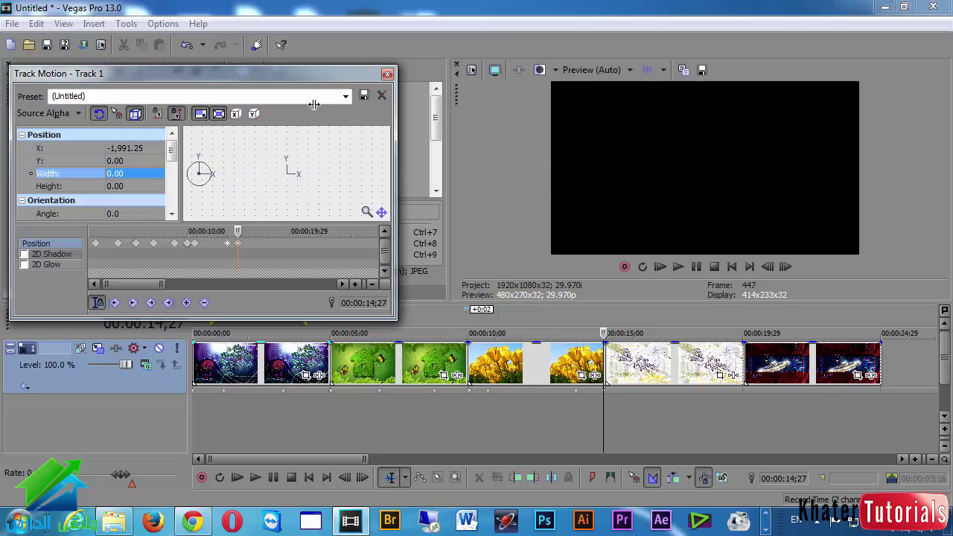
# Close Track Motion and align the tulips clip's exit keyframe with the end of the clip on the timeline.
pyautogui.click(386, 74)
pyautogui.scroll(5, 589, 407)
pyautogui.scroll(3, 589, 400)
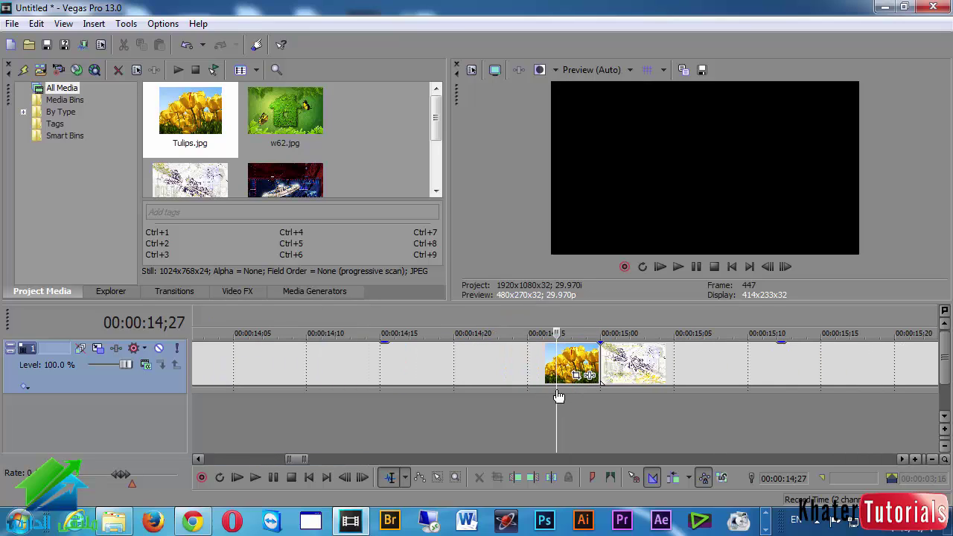
pyautogui.scroll(-8, 591, 396)
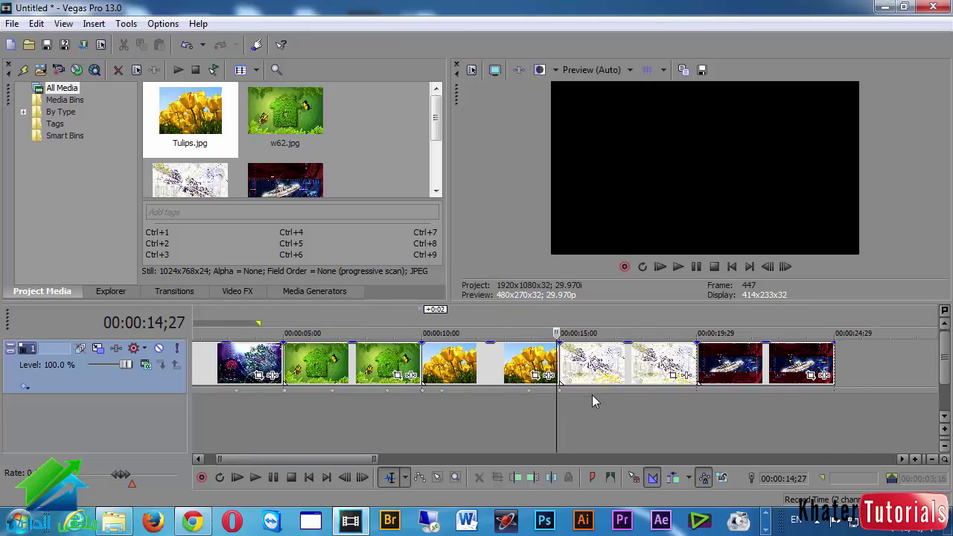
# Play the timeline from just before the tulips clip to past its end to check its entrance and exit, and pause.
pyautogui.click(325, 414)
pyautogui.click(678, 267)
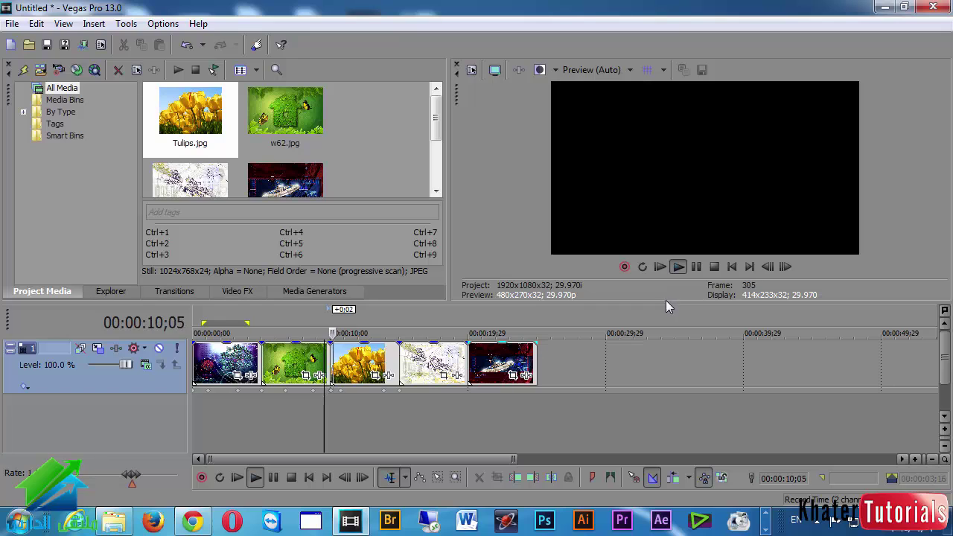
pyautogui.click(698, 268)
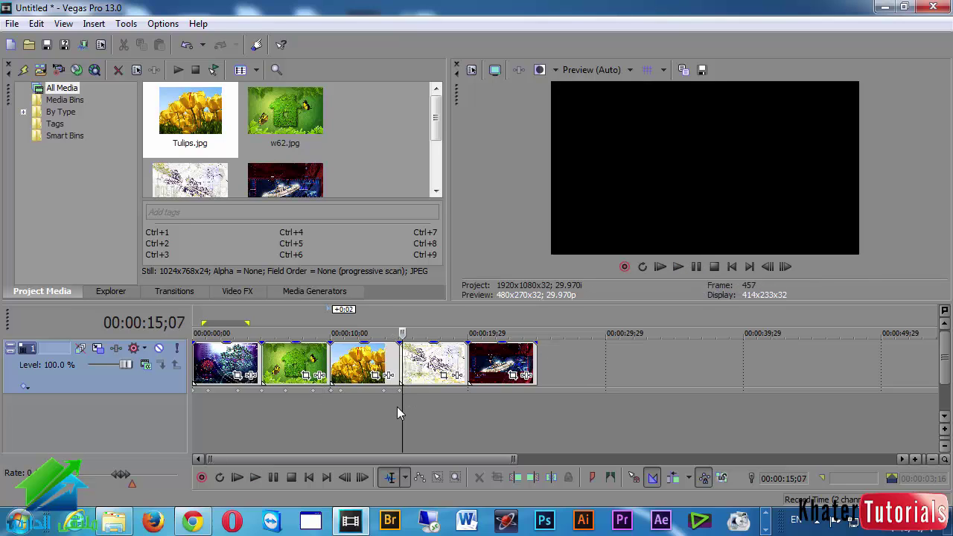
# Reopen Track Motion for track 1 and select the tulips clip's exit keyframe at 00:00:15;00.
pyautogui.click(396, 406)
pyautogui.scroll(6, 408, 402)
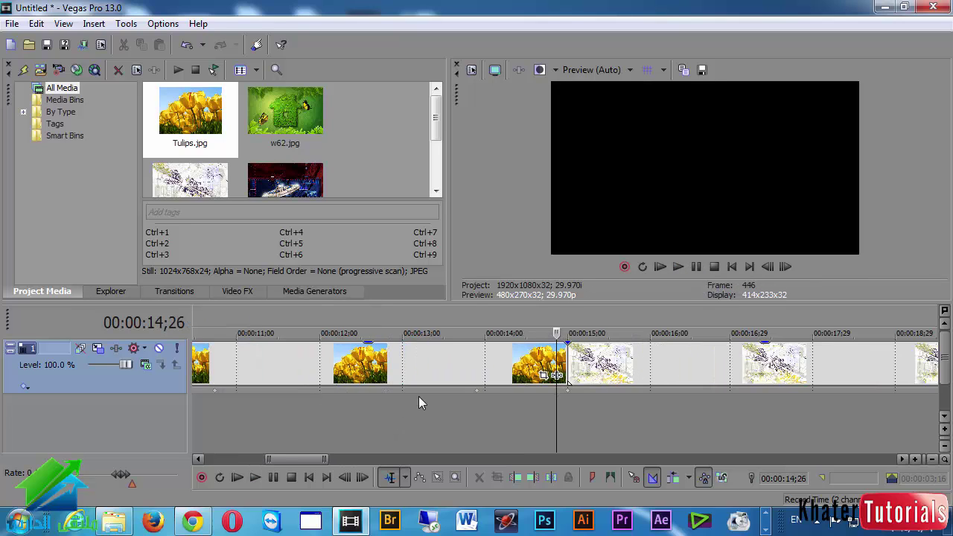
pyautogui.click(609, 420)
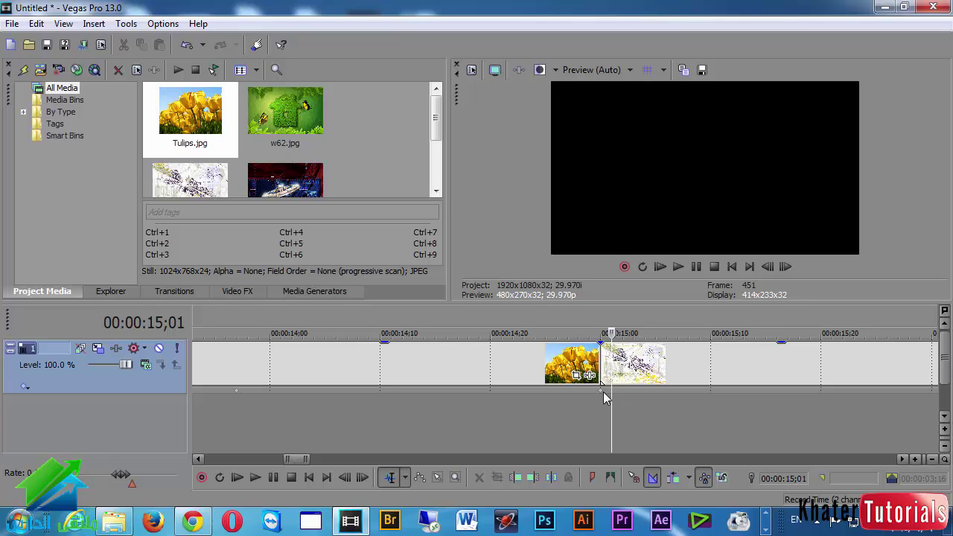
pyautogui.scroll(-6, 582, 404)
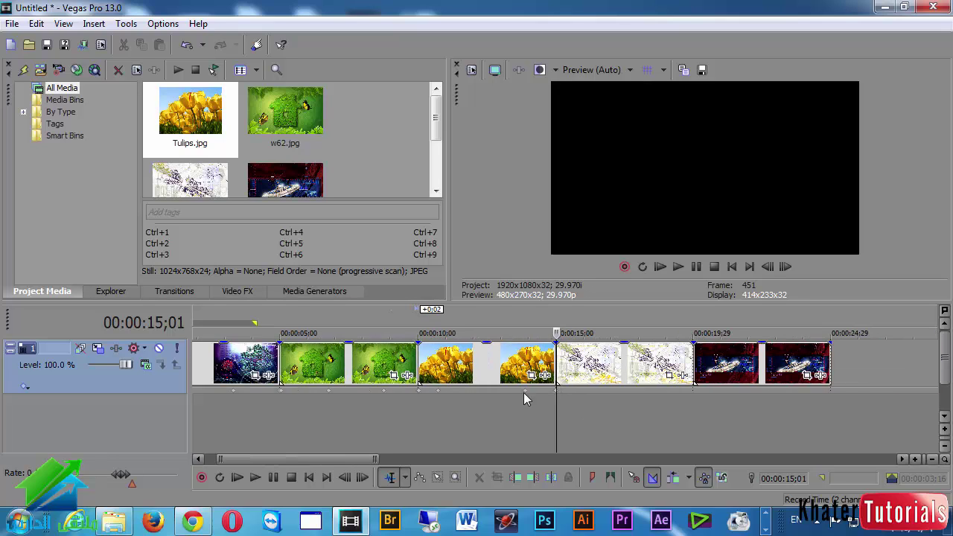
pyautogui.click(96, 351)
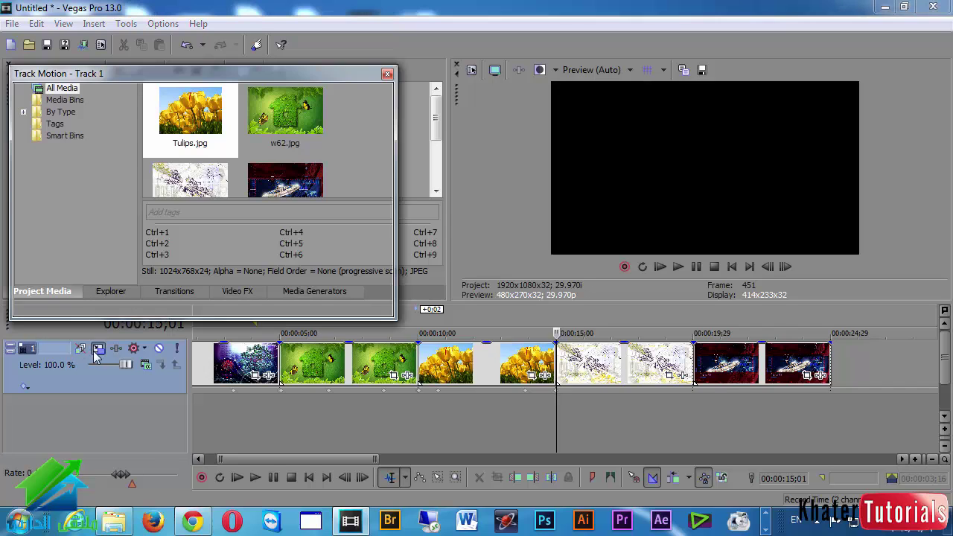
pyautogui.click(247, 243)
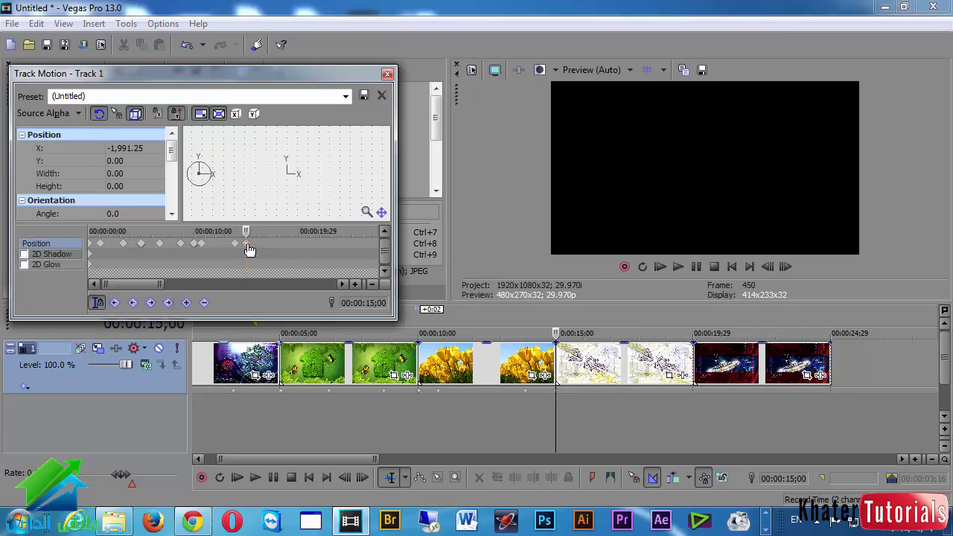
# Add a position keyframe one frame after the tulips clip's exit, at 00:00:15;01, with the motion box restored to its default.
pyautogui.scroll(5, 279, 251)
pyautogui.scroll(4, 258, 247)
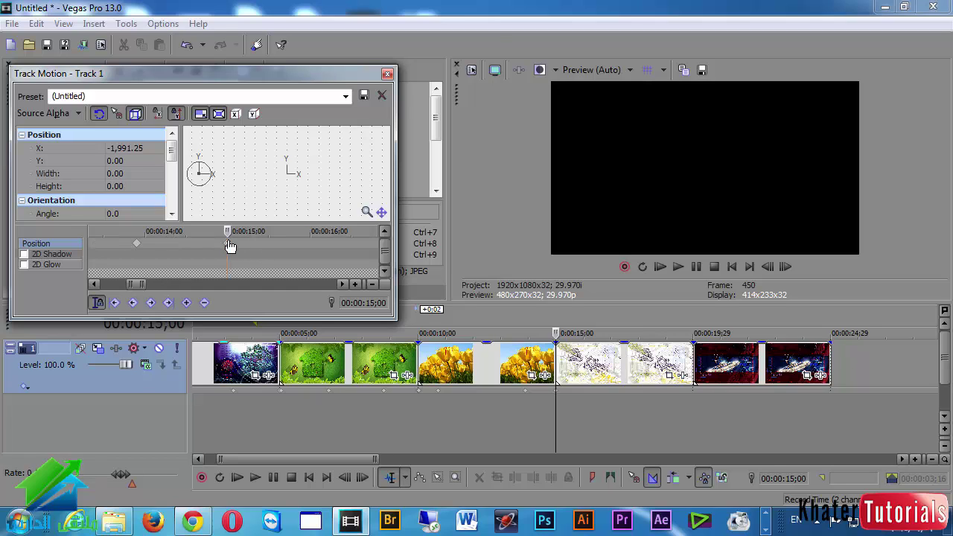
pyautogui.click(230, 246)
pyautogui.click(186, 303)
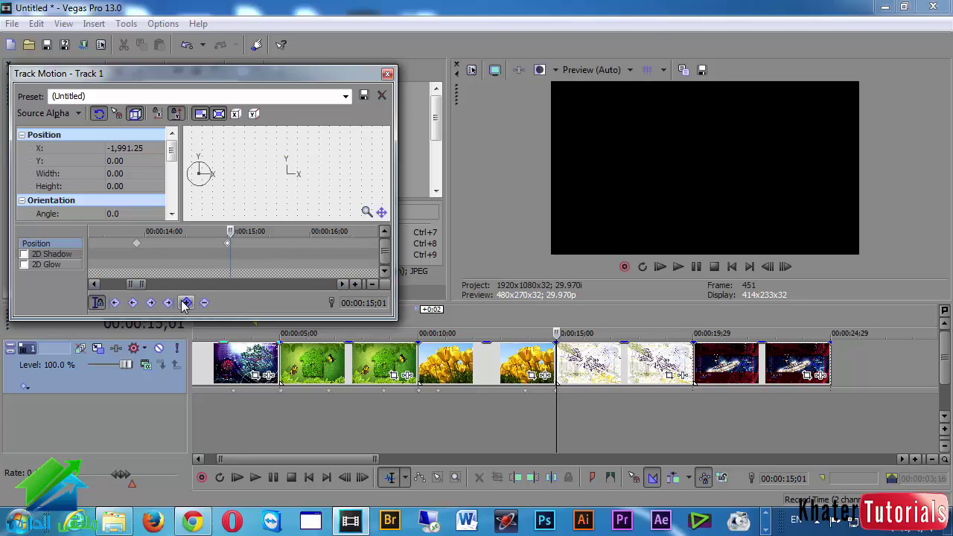
pyautogui.rightClick(198, 176)
pyautogui.click(223, 206)
# Slide the white abstract clip's motion box past the frame's right edge to X about 2,126 and set its width to 0.
pyautogui.moveTo(273, 191); pyautogui.dragTo(383, 174)
pyautogui.click(140, 174)
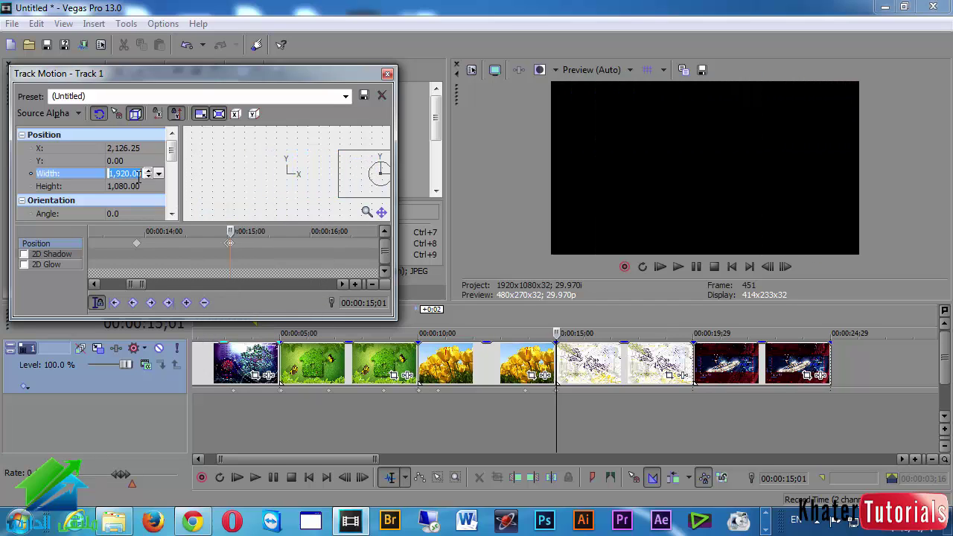
pyautogui.write('0')
pyautogui.press('Return')
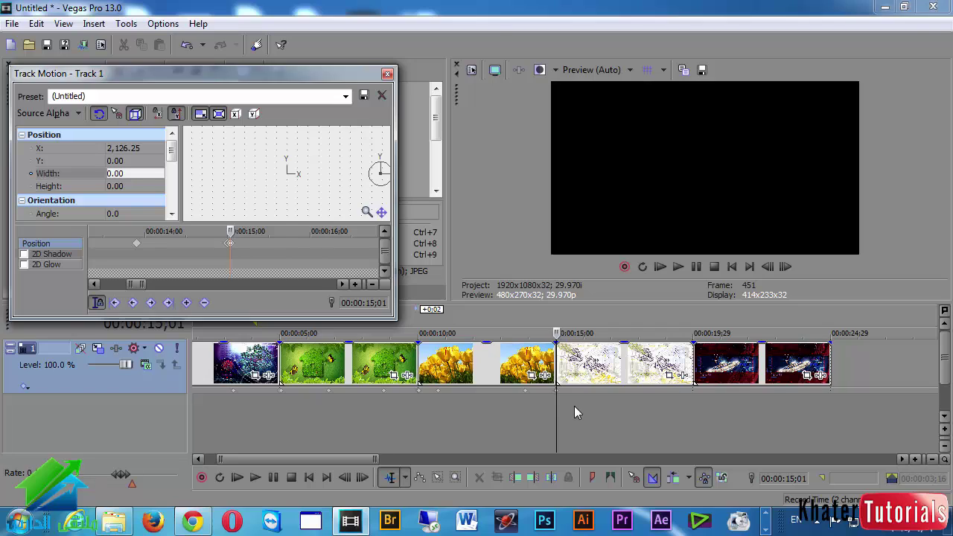
# At 00:00:15;25, restore the white abstract clip's motion box and shrink it around its centre to a width of about 1,191.
pyautogui.click(574, 406)
pyautogui.click(304, 250)
pyautogui.moveTo(305, 232)
pyautogui.mouseDown()
pyautogui.moveTo(260, 232)
pyautogui.moveTo(296, 231)
pyautogui.mouseUp()
pyautogui.rightClick(272, 154)
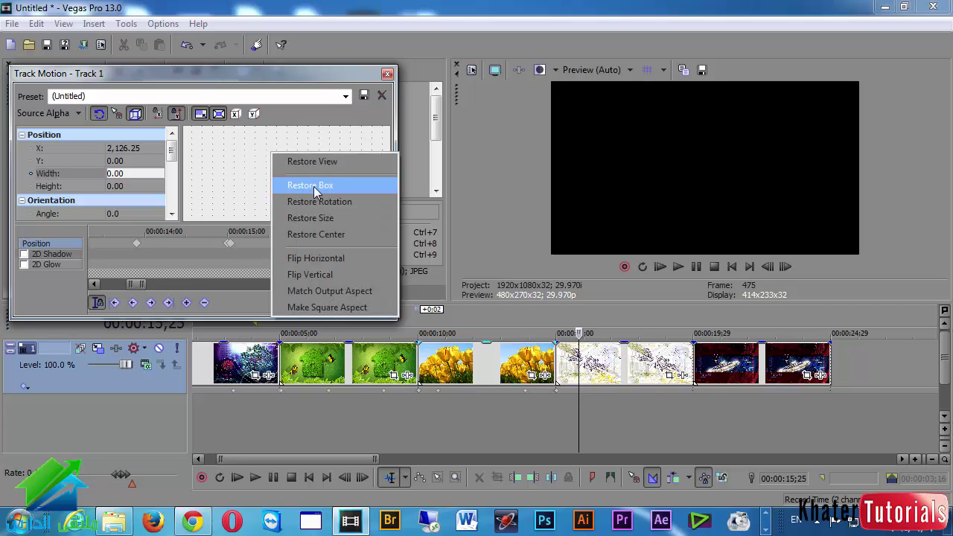
pyautogui.click(319, 186)
pyautogui.moveTo(327, 201); pyautogui.dragTo(312, 191)
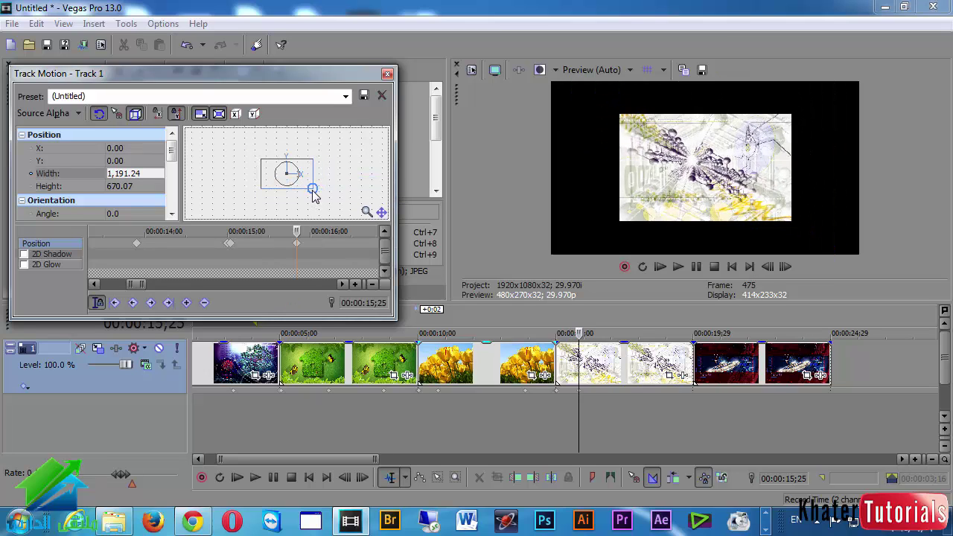
# Add a position keyframe at 00:00:18;29 that holds the white abstract clip's centred position and size.
pyautogui.click(665, 413)
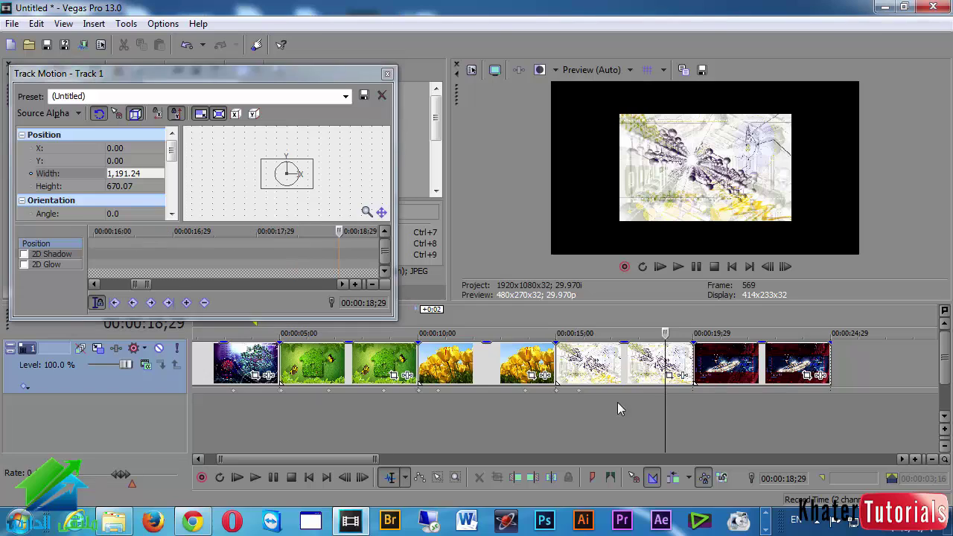
pyautogui.click(186, 302)
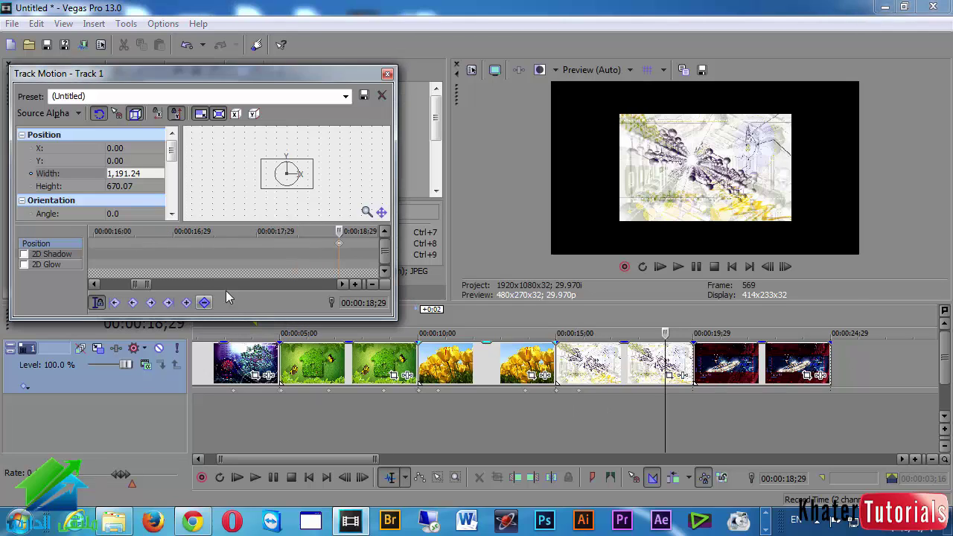
# At 00:00:19;29, slide the white abstract clip's motion box off the frame's left side to X about -1,789 and set its width to 0.
pyautogui.scroll(-2, 303, 254)
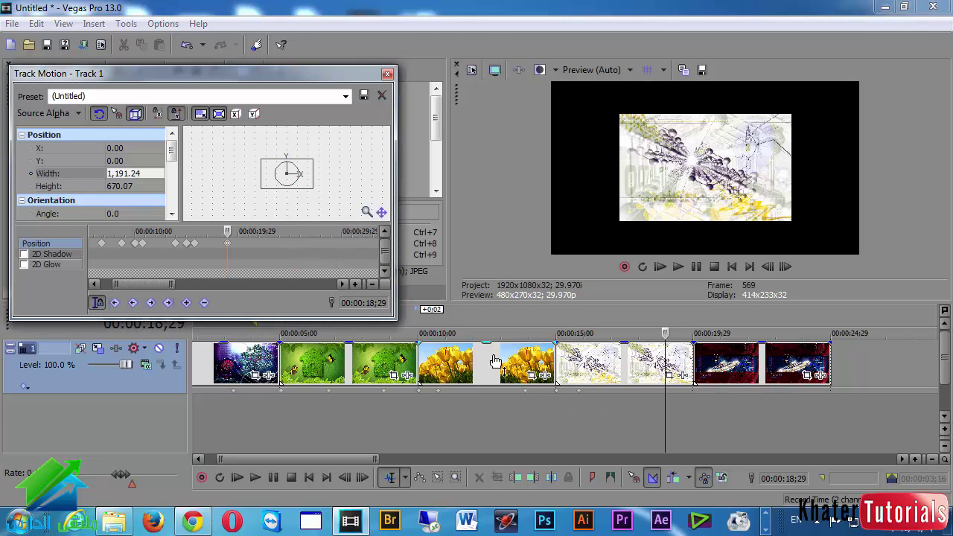
pyautogui.click(691, 405)
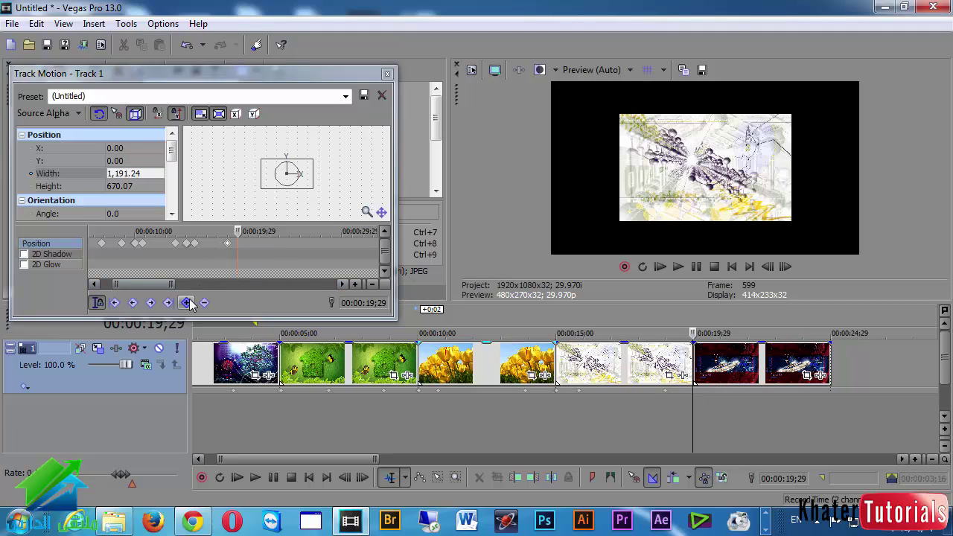
pyautogui.moveTo(284, 178); pyautogui.dragTo(136, 172)
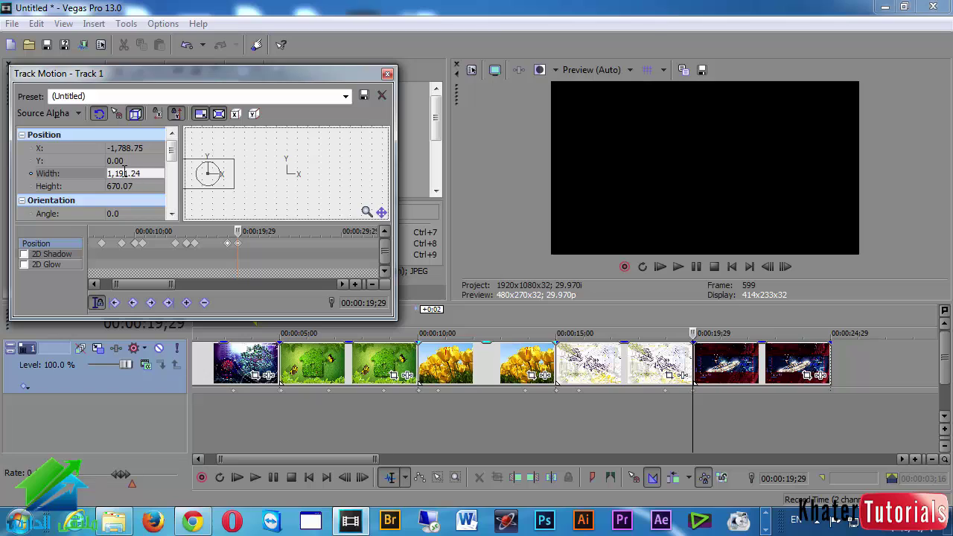
pyautogui.doubleClick(136, 172)
pyautogui.write('0')
pyautogui.press('Return')
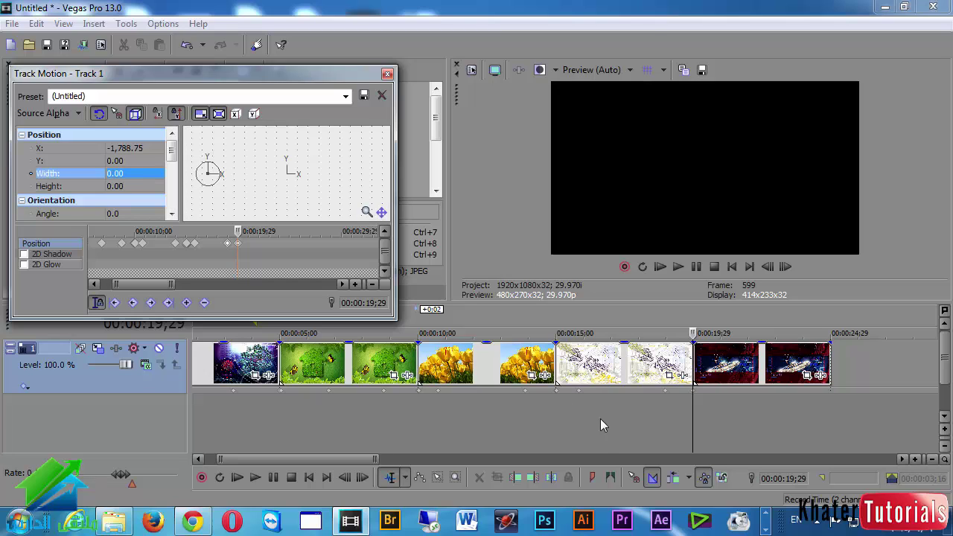
# Play back the white abstract clip's track motion from about 00:00:14;17 through its exit.
pyautogui.click(544, 417)
pyautogui.click(678, 266)
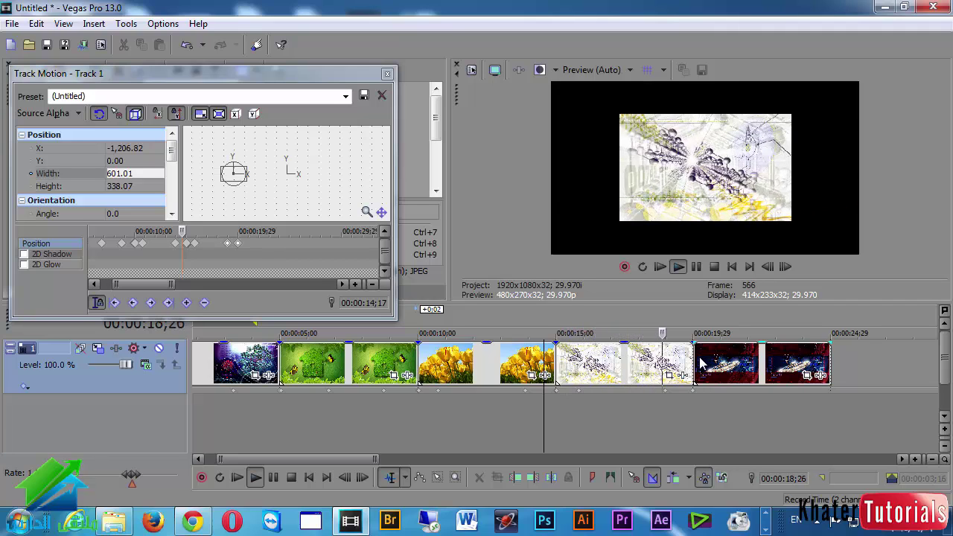
pyautogui.click(696, 267)
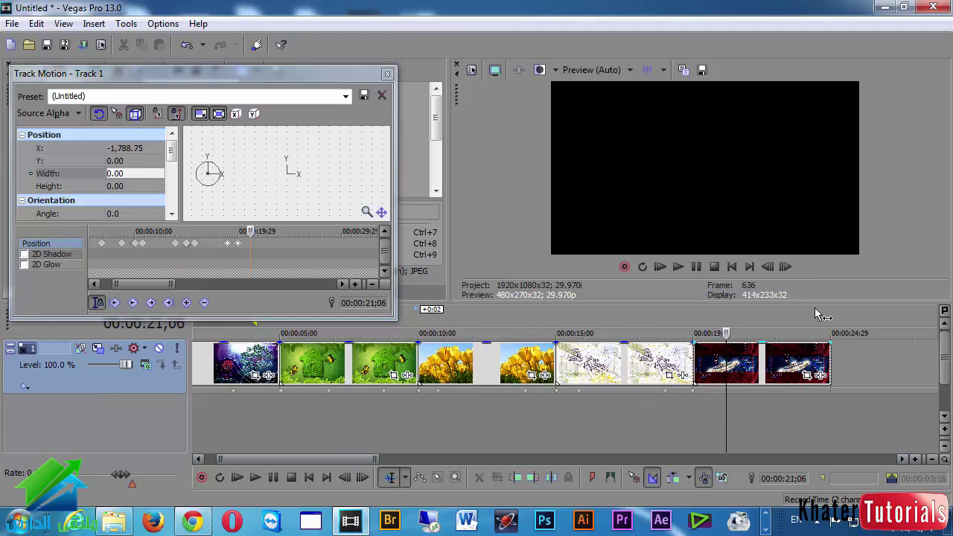
pyautogui.click(766, 530)
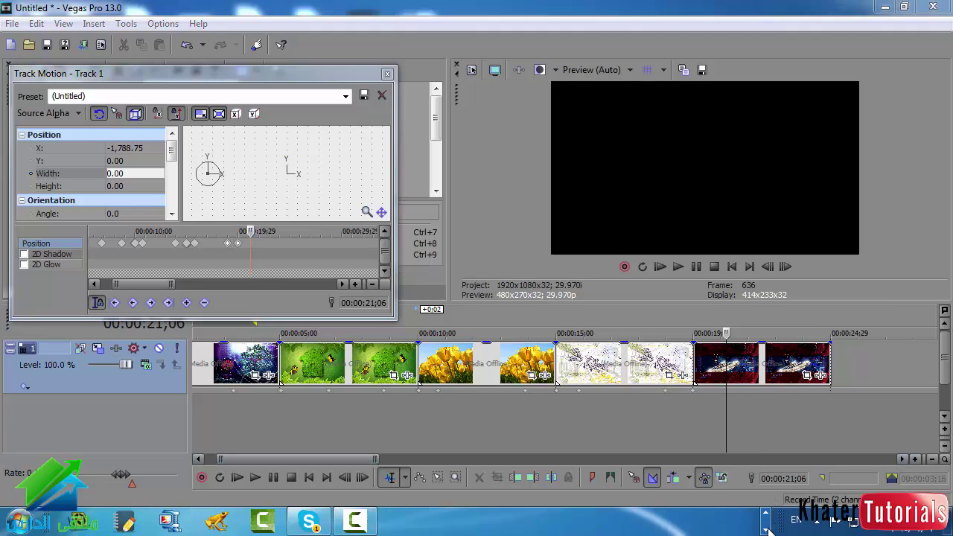
pyautogui.click(372, 524)
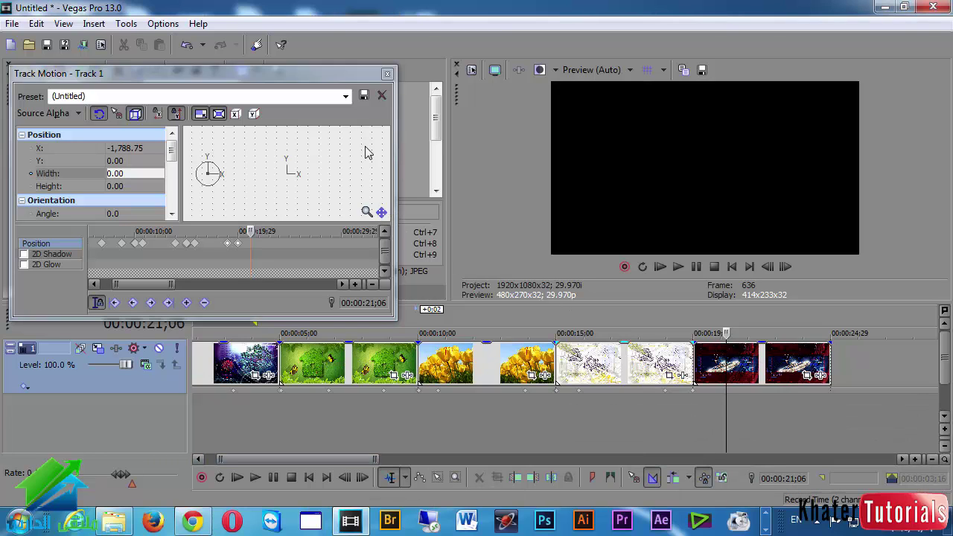
# Close the Track Motion window and inspect frames of the white abstract clip and the first clip on the timeline.
pyautogui.click(387, 73)
pyautogui.click(648, 414)
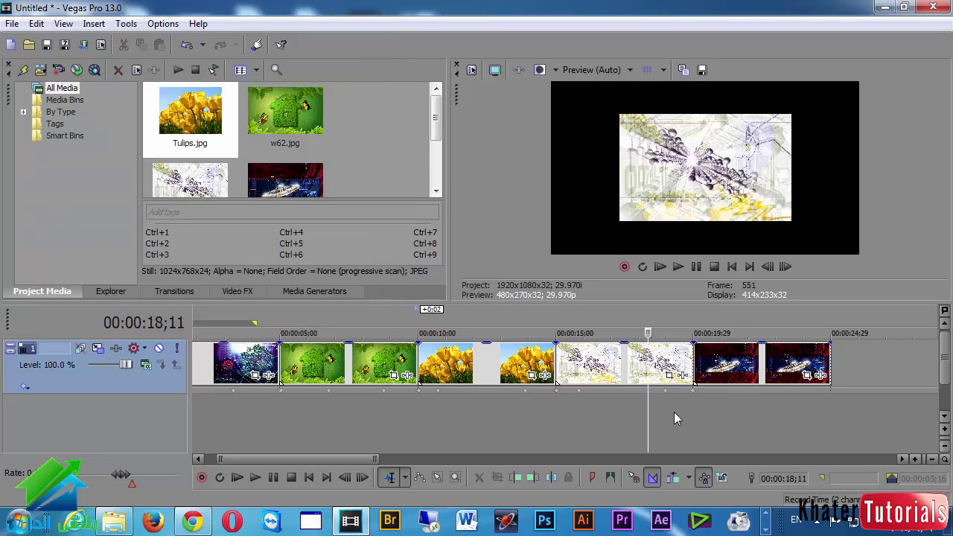
pyautogui.click(674, 412)
pyautogui.scroll(-4, 621, 414)
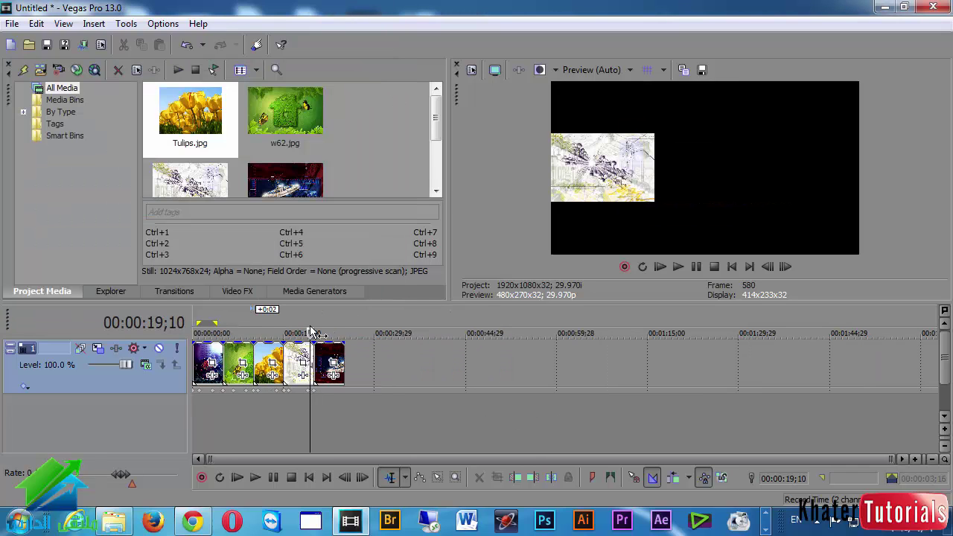
pyautogui.click(204, 415)
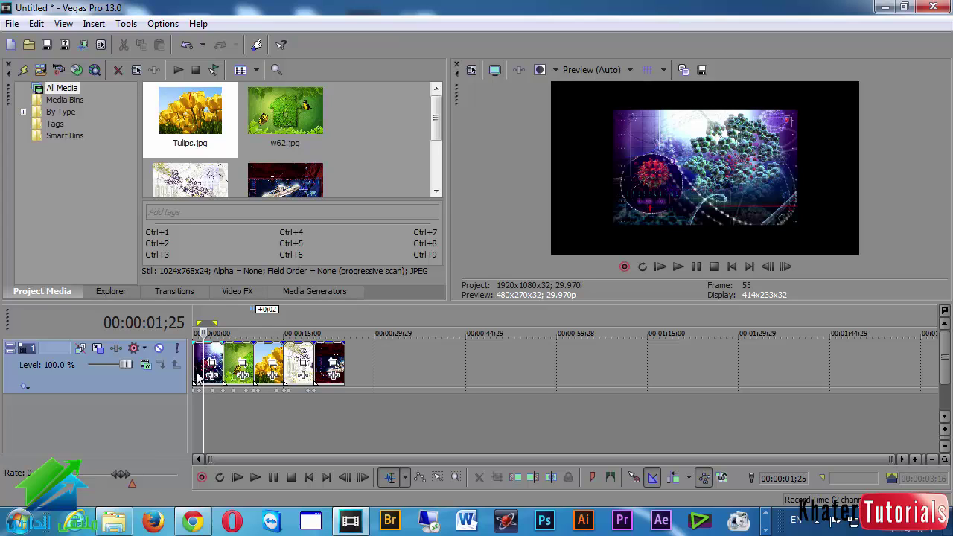
pyautogui.scroll(4, 256, 406)
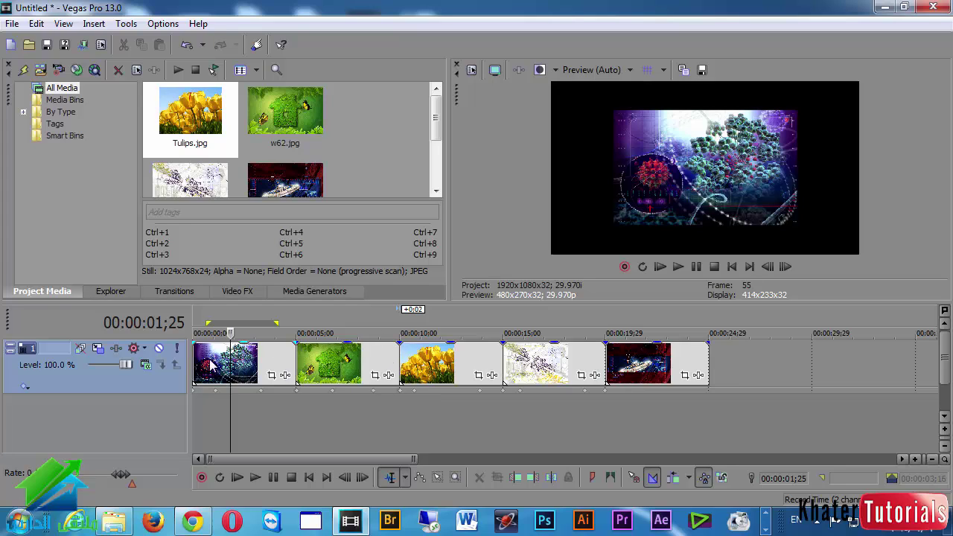
# Start a new project without saving the current one and place images w12 to w18 in sequence on a video track.
pyautogui.click(11, 45)
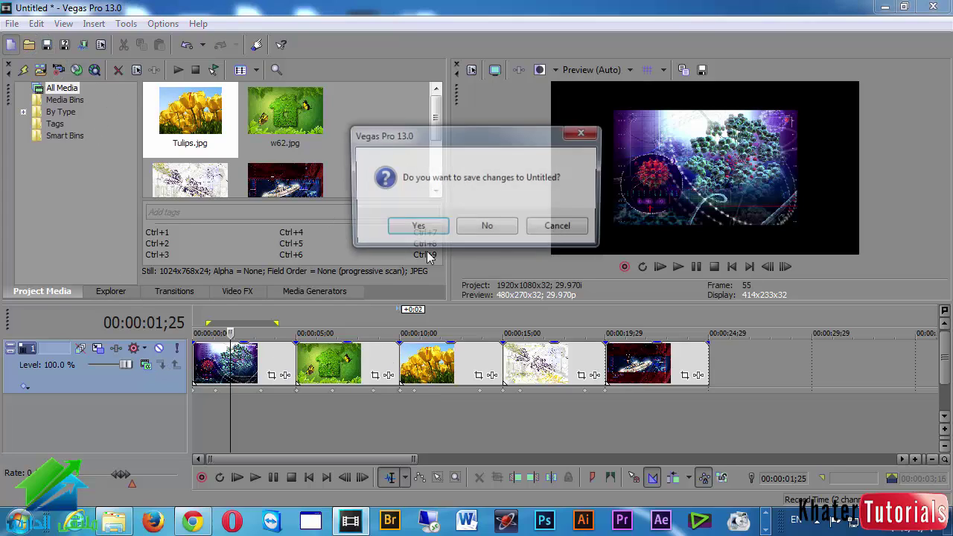
pyautogui.click(512, 231)
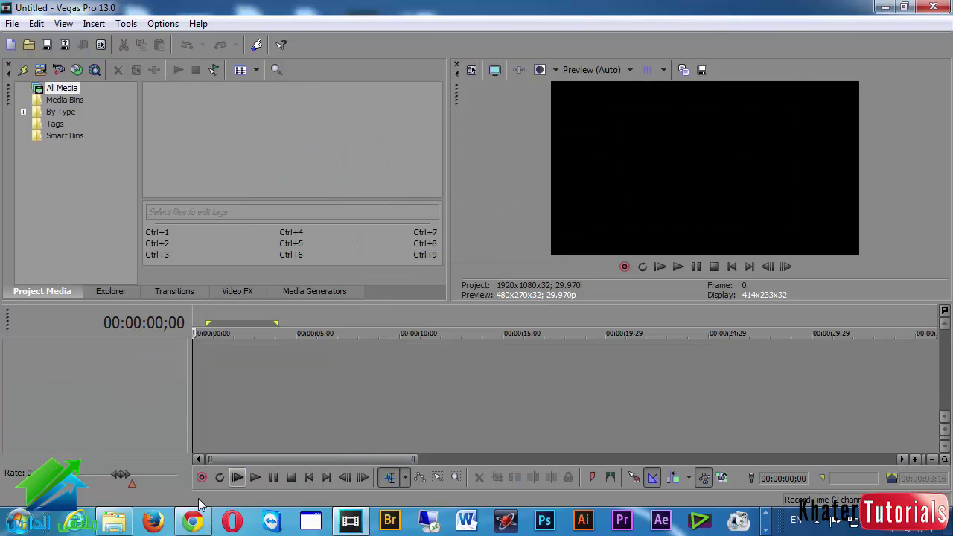
pyautogui.click(115, 524)
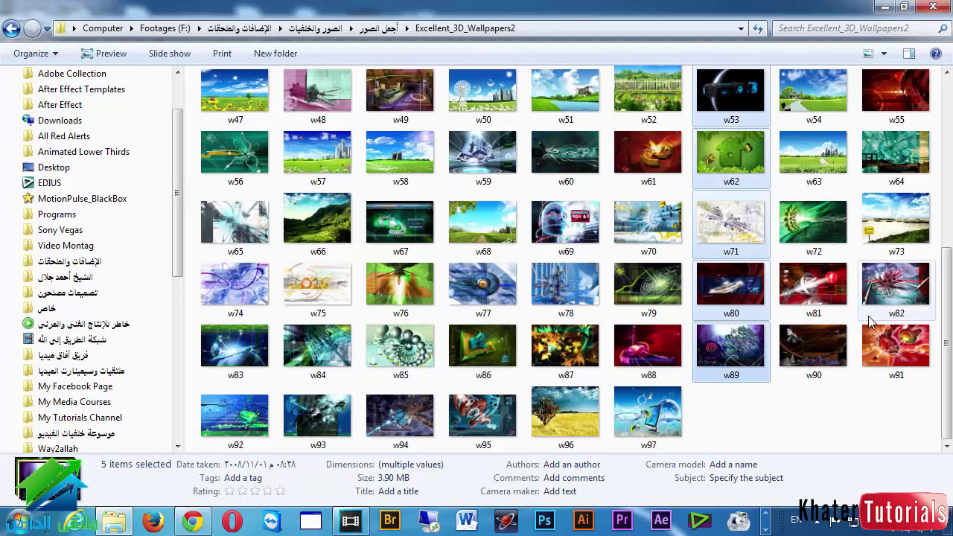
pyautogui.scroll(5, 833, 390)
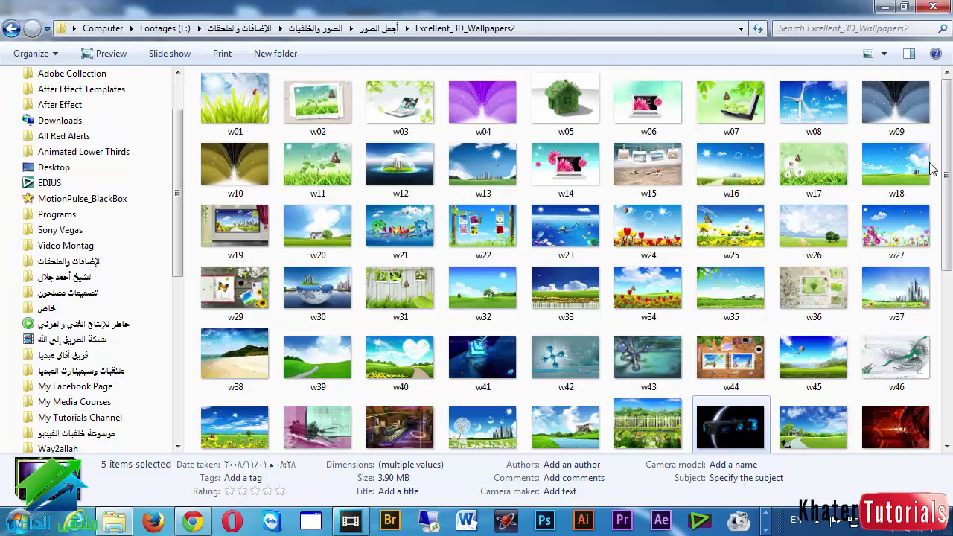
pyautogui.moveTo(933, 167); pyautogui.dragTo(218, 400)
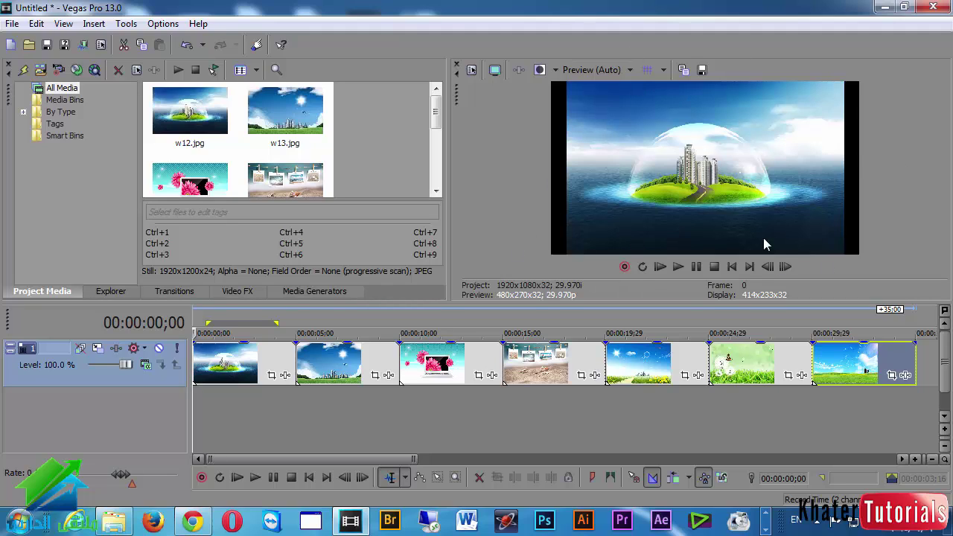
# Try enlarging the w12 clip's Pan/Crop frame to a width of about 3,825 and moving it off-centre, and restore its default framing.
pyautogui.press('Home')
pyautogui.click(270, 375)
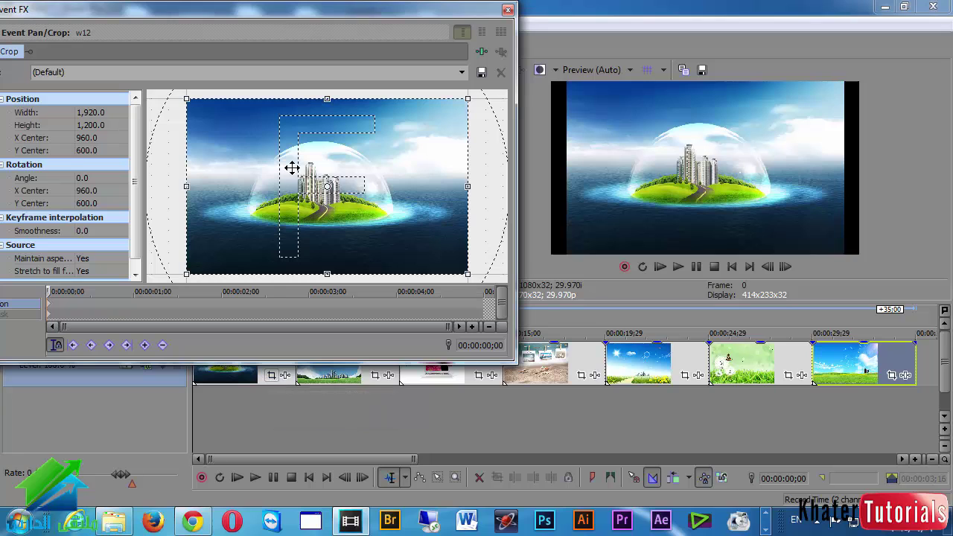
pyautogui.moveTo(184, 273); pyautogui.dragTo(271, 187)
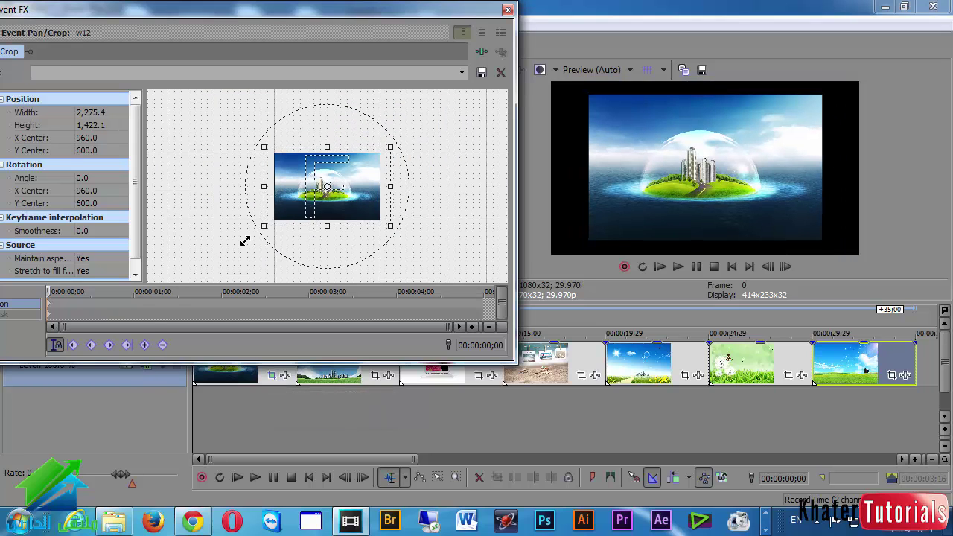
pyautogui.moveTo(245, 240); pyautogui.dragTo(218, 252)
pyautogui.moveTo(383, 156); pyautogui.dragTo(355, 143)
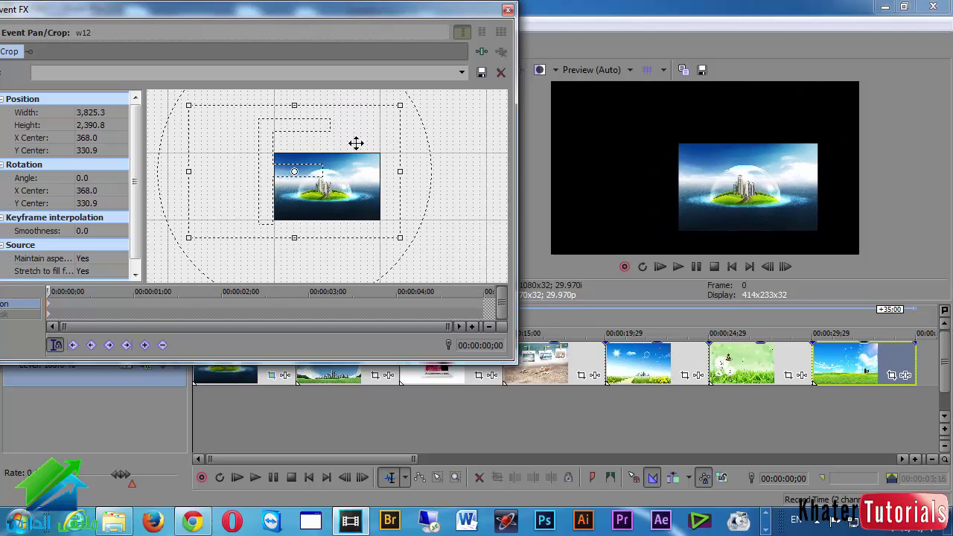
pyautogui.rightClick(286, 160)
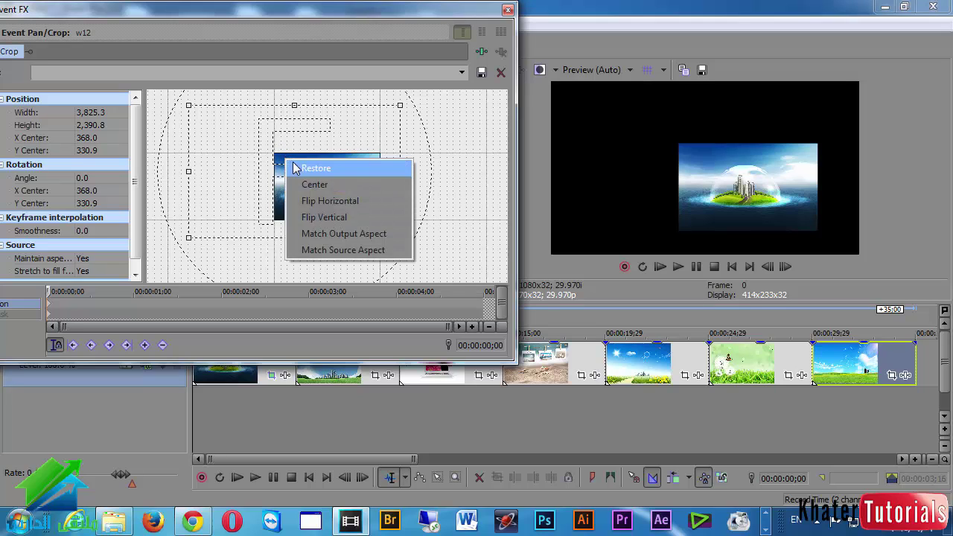
pyautogui.click(313, 168)
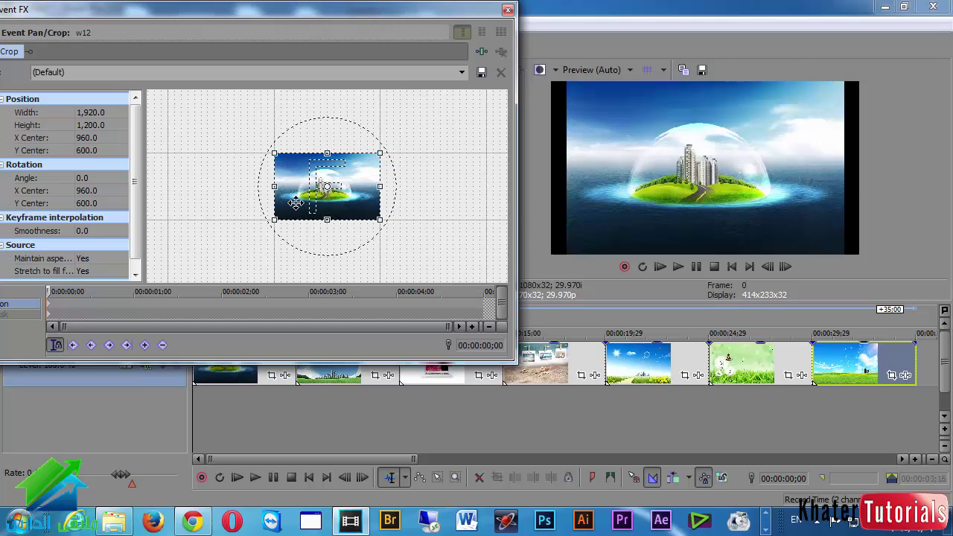
# Match w12's crop to the output aspect and enlarge it to a width of about 4,168, placing the image in the frame's upper-right corner.
pyautogui.rightClick(321, 176)
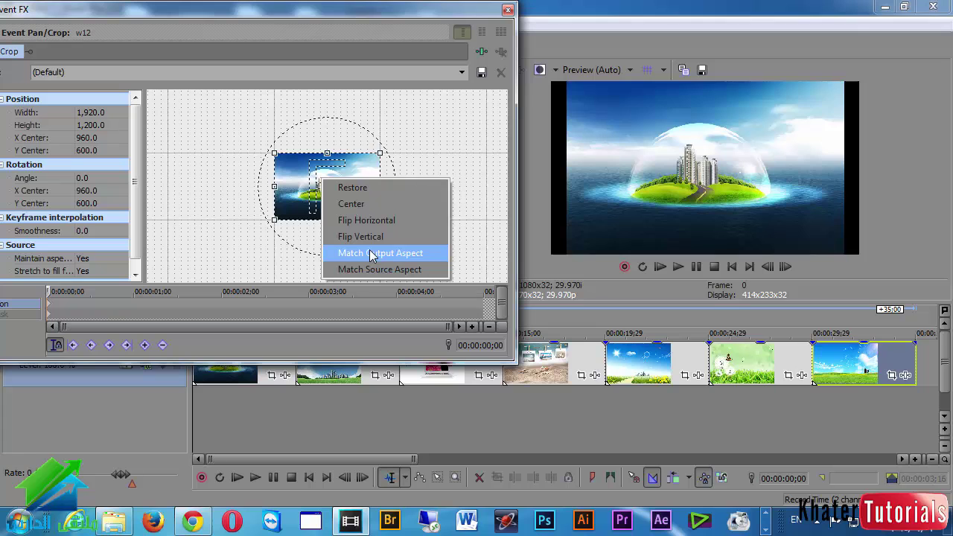
pyautogui.click(372, 253)
pyautogui.moveTo(272, 220); pyautogui.dragTo(160, 358)
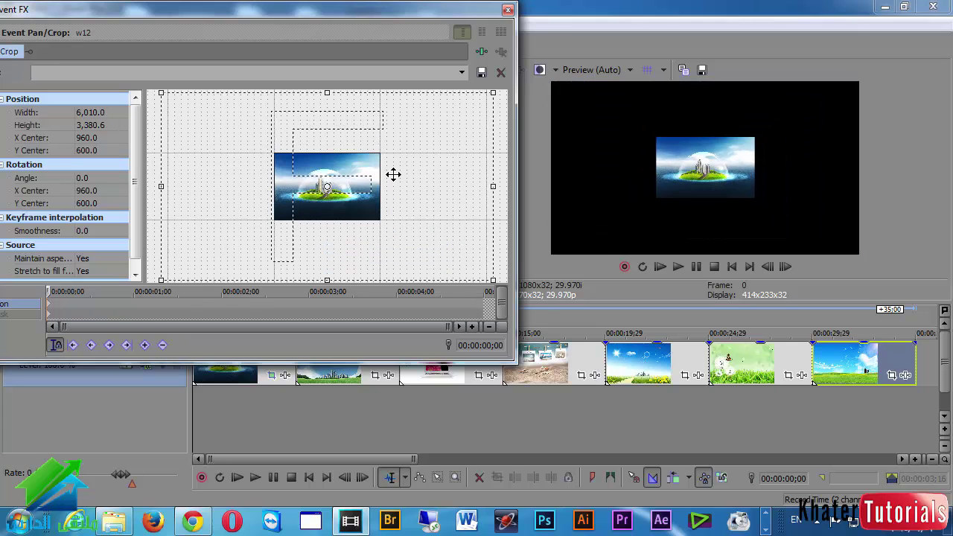
pyautogui.moveTo(393, 174); pyautogui.dragTo(305, 206)
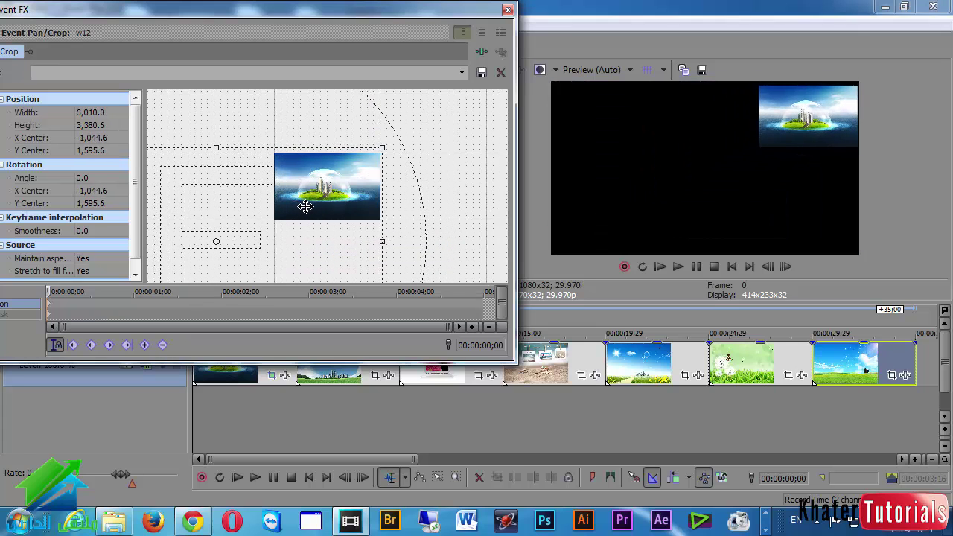
pyautogui.moveTo(382, 147); pyautogui.dragTo(366, 180)
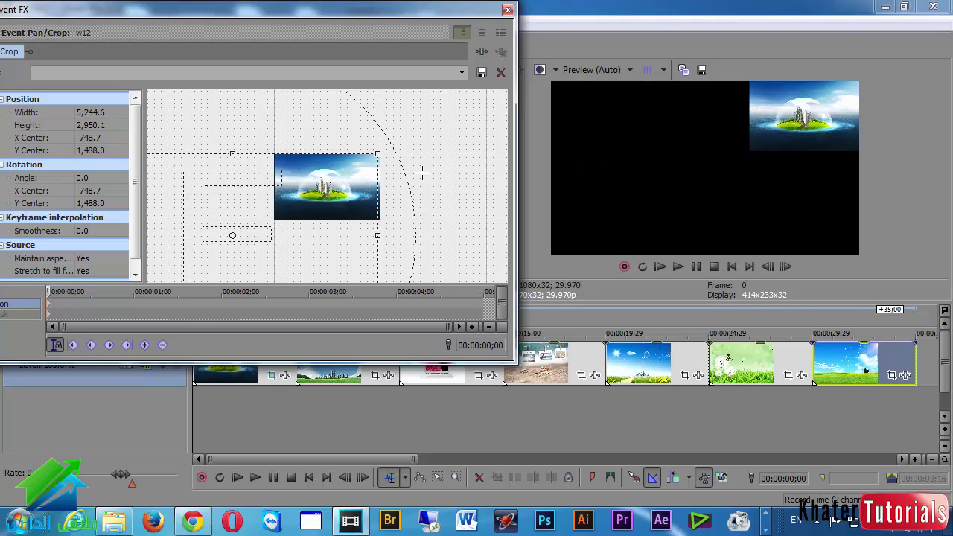
pyautogui.moveTo(378, 156); pyautogui.dragTo(359, 189)
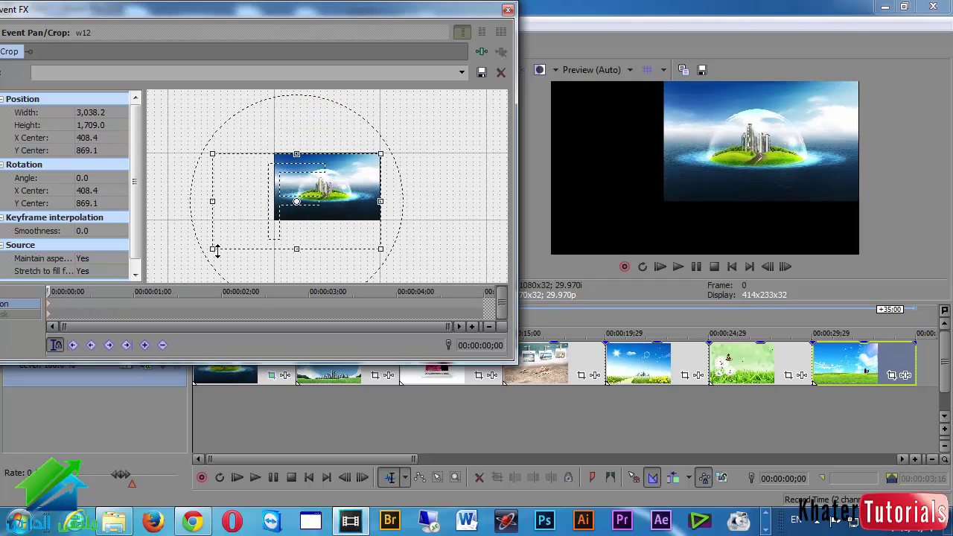
pyautogui.moveTo(214, 250)
pyautogui.mouseDown()
pyautogui.moveTo(206, 255)
pyautogui.moveTo(218, 242)
pyautogui.mouseUp()
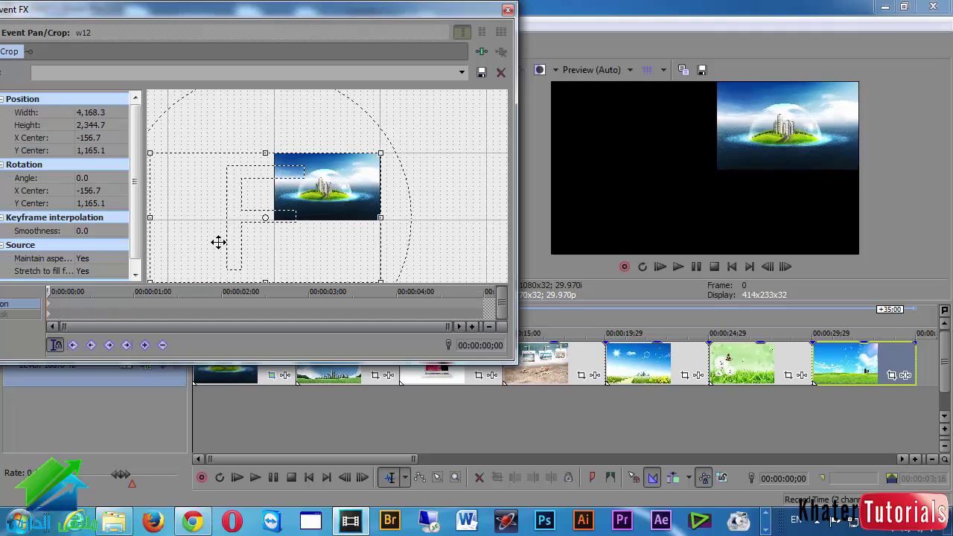
pyautogui.click(507, 10)
# Insert a new video track and move the w13 clip to its start, directly above w12.
pyautogui.rightClick(124, 416)
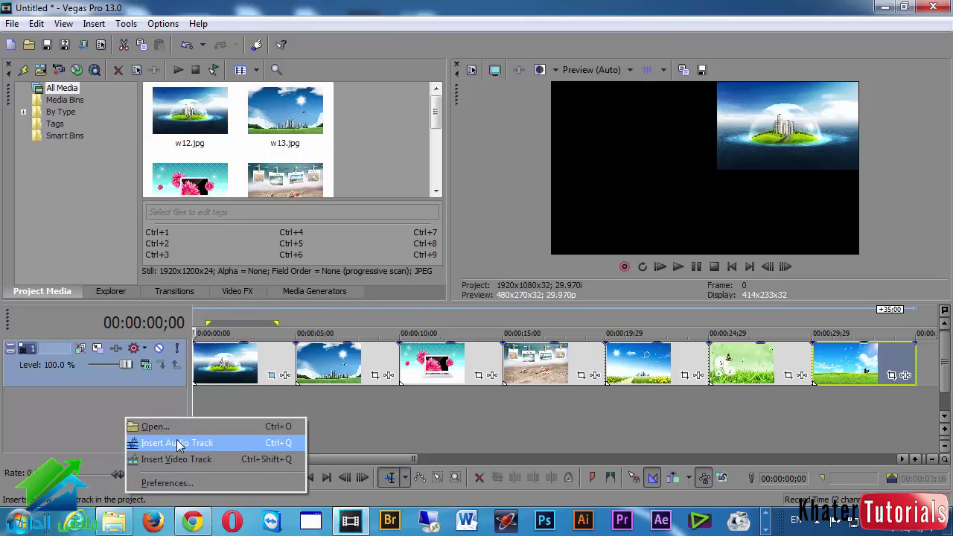
pyautogui.click(191, 459)
pyautogui.moveTo(343, 408); pyautogui.dragTo(231, 372)
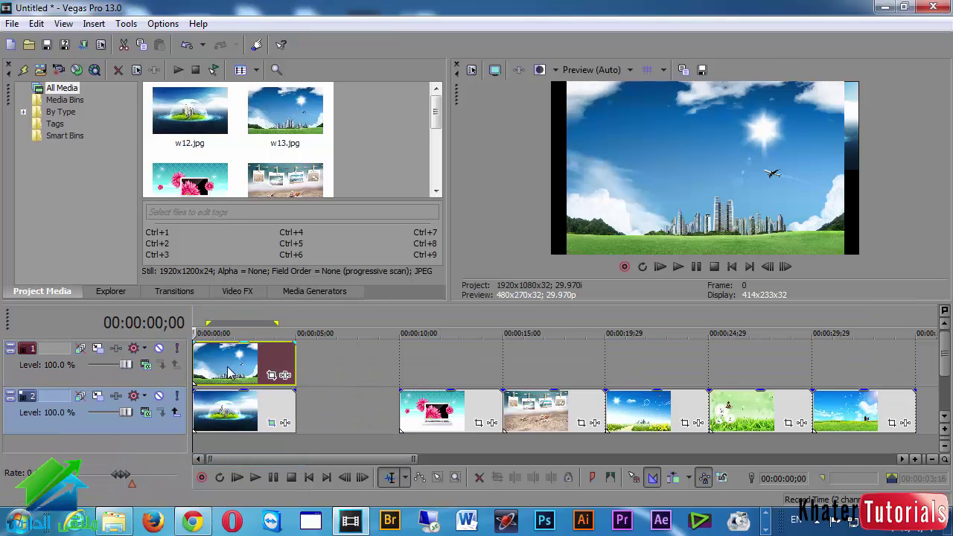
# Match w13's crop to the output aspect and enlarge it to a width of about 3,742, placing the image at the frame's upper left beside w12.
pyautogui.click(272, 374)
pyautogui.rightClick(370, 220)
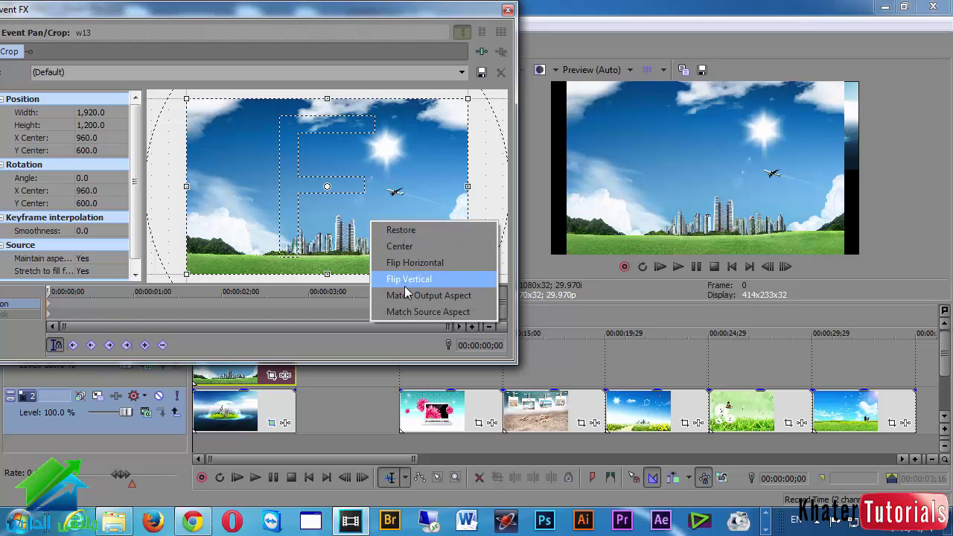
pyautogui.click(406, 295)
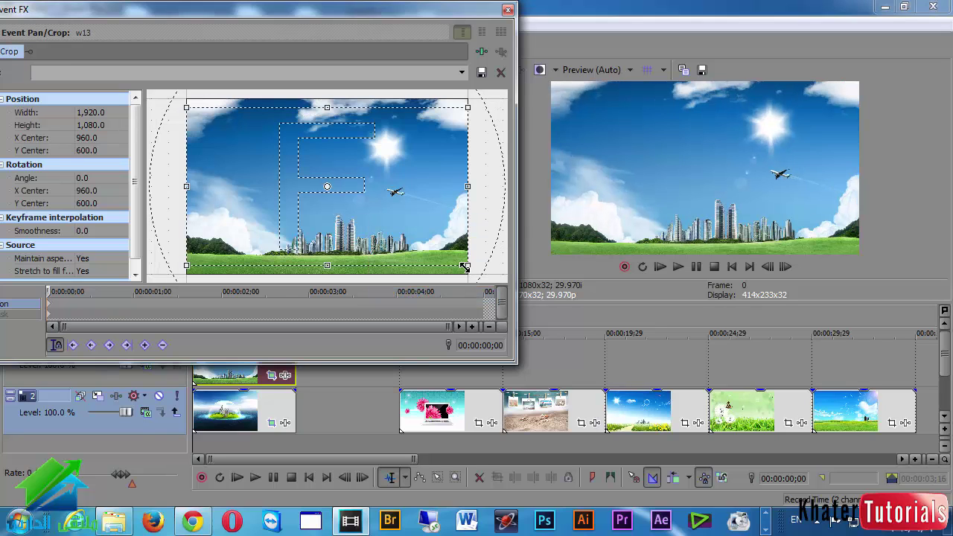
pyautogui.moveTo(465, 267); pyautogui.dragTo(670, 387)
pyautogui.moveTo(285, 209); pyautogui.dragTo(353, 153)
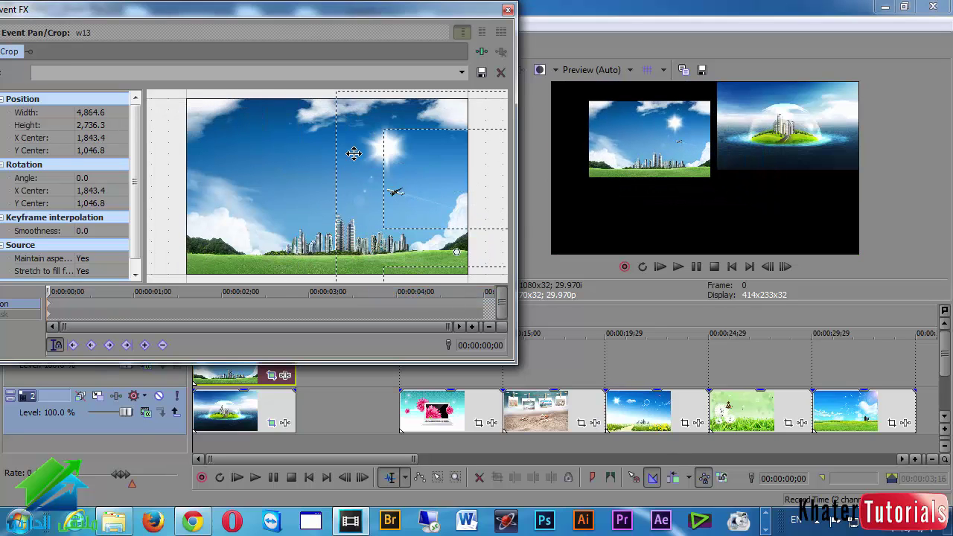
pyautogui.scroll(-3, 354, 153)
pyautogui.moveTo(230, 132); pyautogui.dragTo(270, 167)
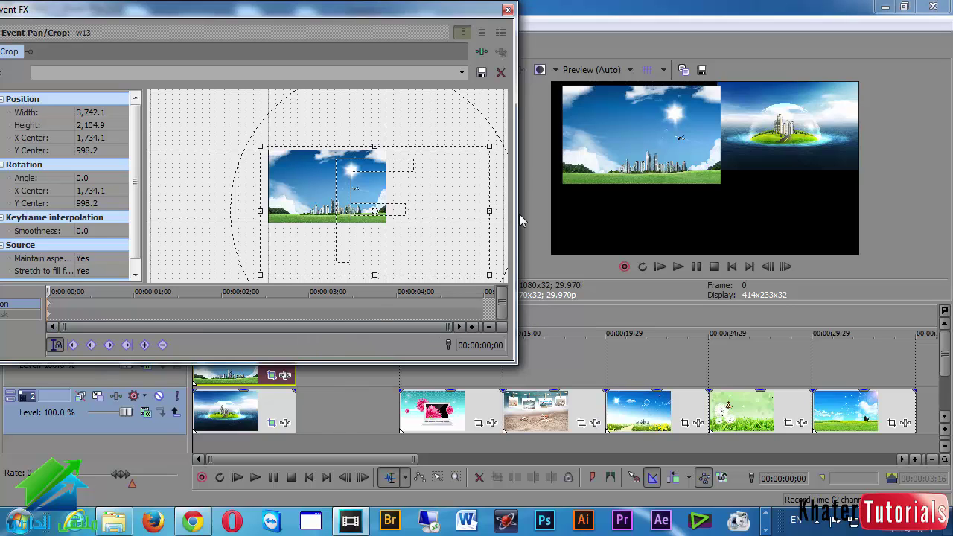
pyautogui.click(507, 10)
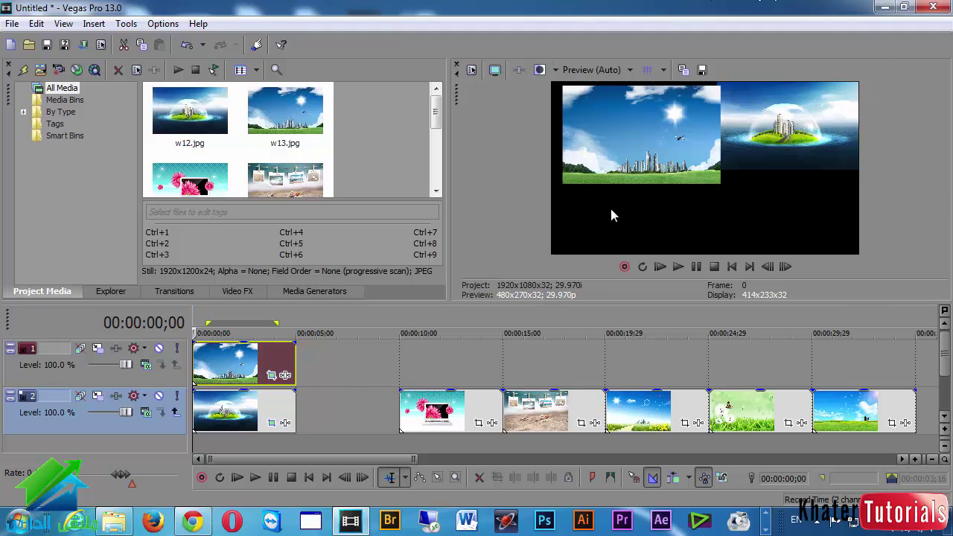
pyautogui.click(249, 372)
pyautogui.moveTo(275, 372); pyautogui.dragTo(244, 364)
pyautogui.click(260, 364)
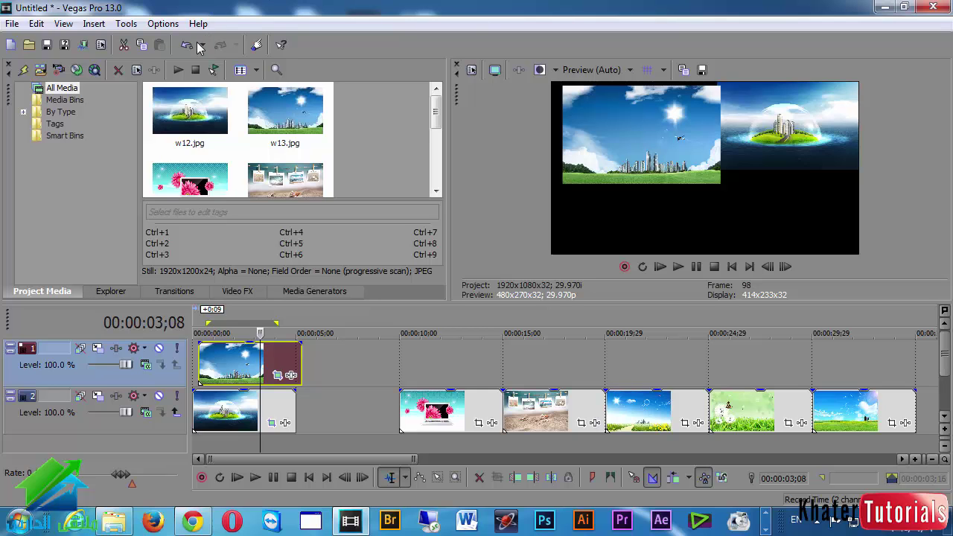
# Start a new project without saving the current one, and add images w12 to w18 to the start of the timeline.
pyautogui.click(11, 45)
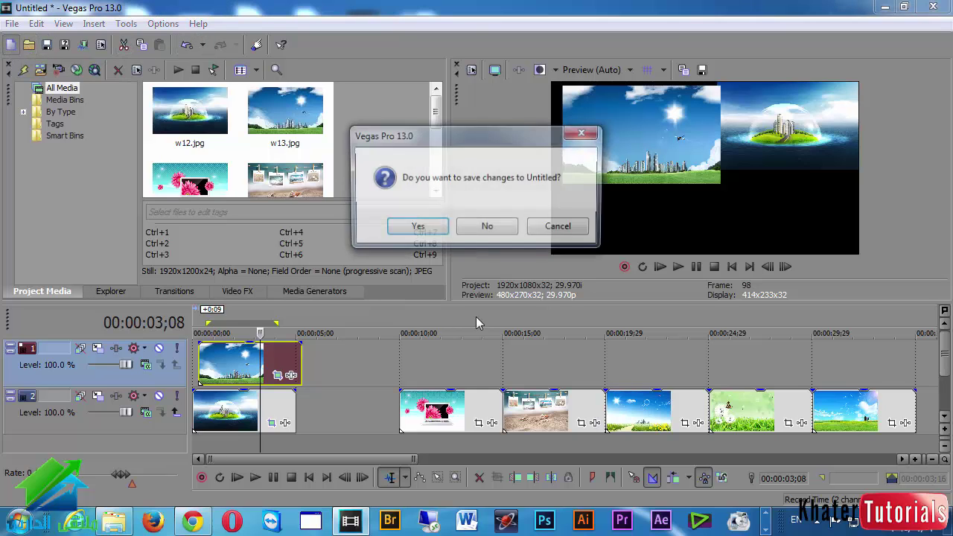
pyautogui.click(486, 228)
pyautogui.click(131, 521)
pyautogui.scroll(1, 439, 378)
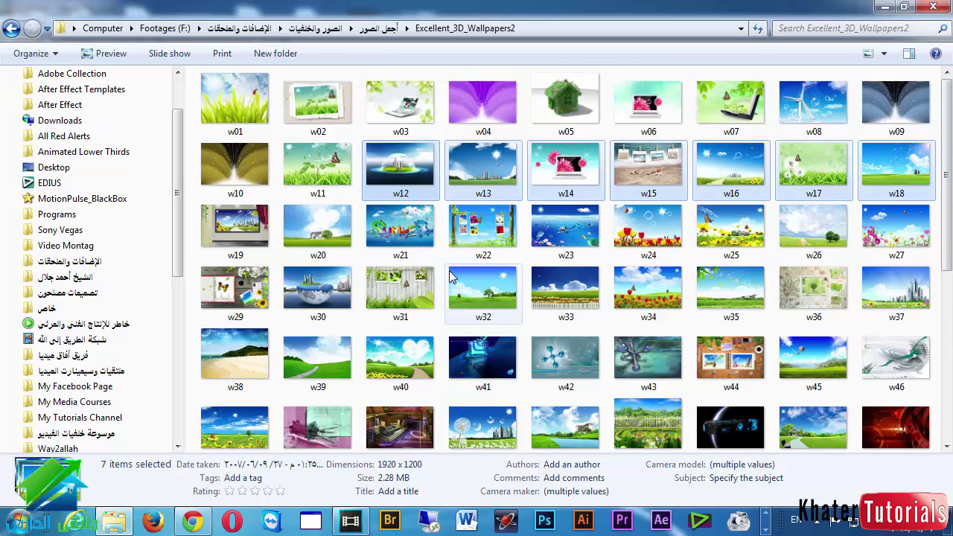
pyautogui.moveTo(493, 192); pyautogui.dragTo(215, 403)
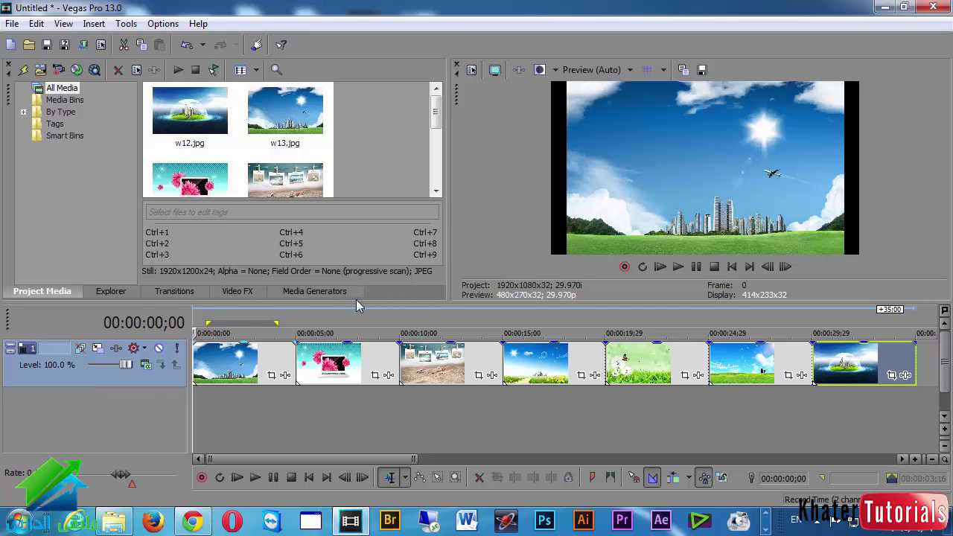
# Enlarge the timeline area and insert three new video tracks above the image track.
pyautogui.moveTo(356, 302); pyautogui.dragTo(350, 178)
pyautogui.rightClick(90, 335)
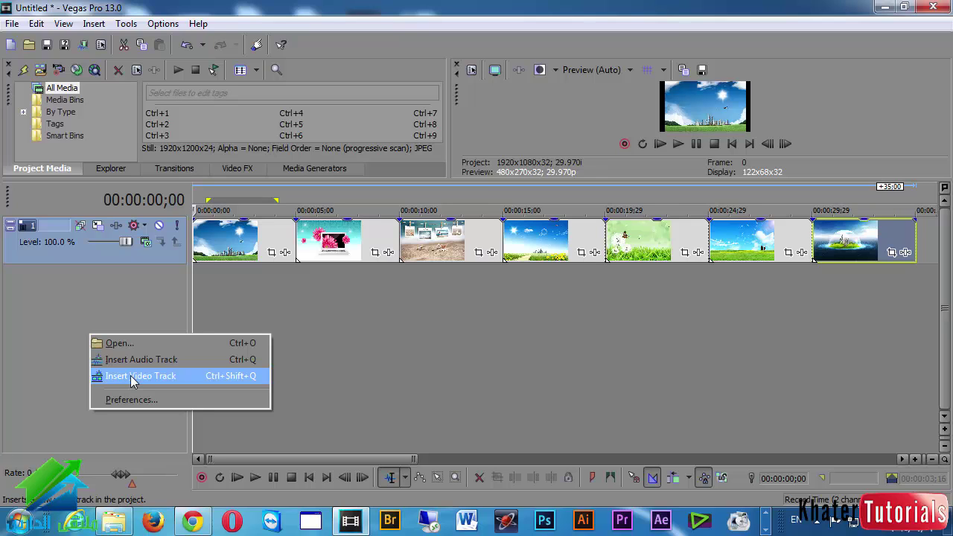
pyautogui.click(132, 378)
pyautogui.rightClick(130, 381)
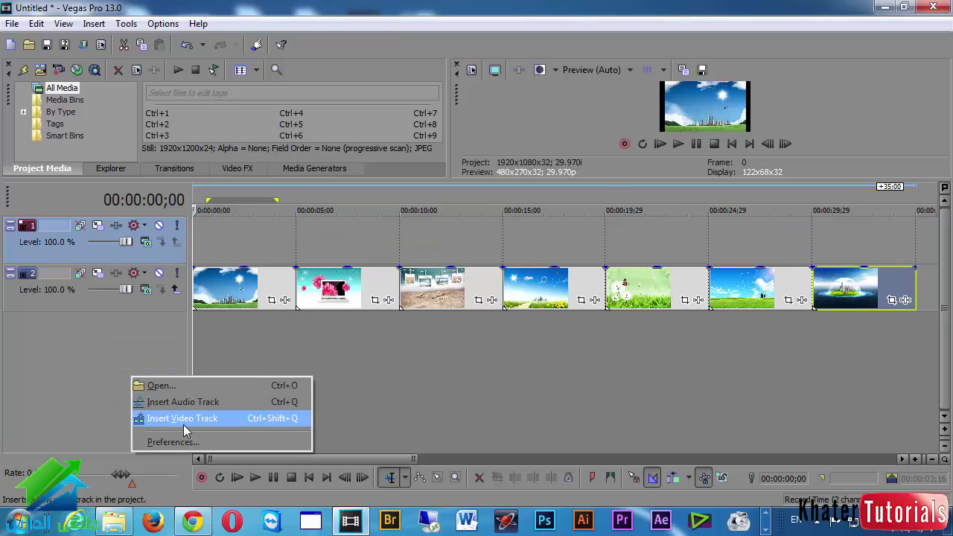
pyautogui.click(182, 418)
pyautogui.rightClick(143, 422)
pyautogui.click(182, 463)
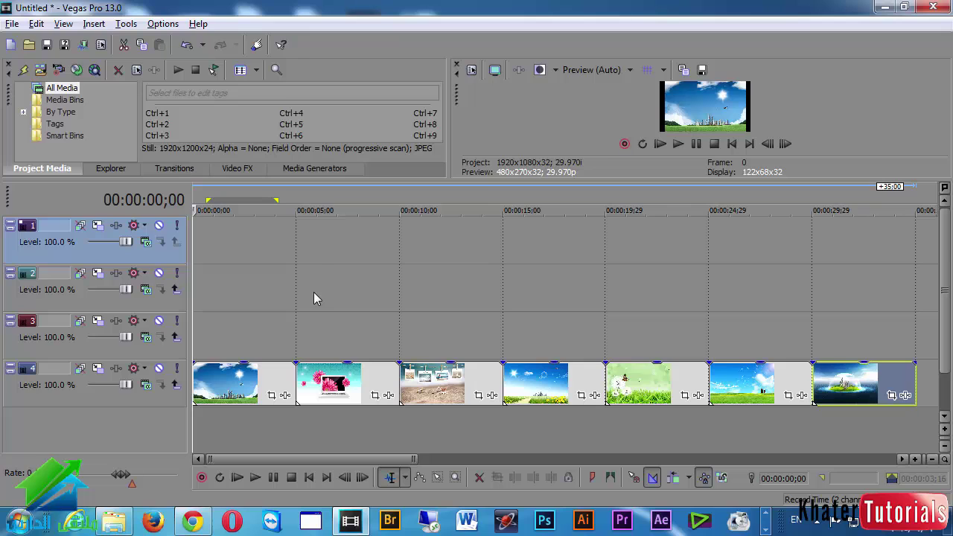
# Stack the w14, w15 and w16 clips at the start of tracks 3, 2 and 1, directly above w13.
pyautogui.press('F11')
pyautogui.press('F11')
pyautogui.click(334, 386)
pyautogui.moveTo(325, 360); pyautogui.dragTo(236, 347)
pyautogui.moveTo(237, 306); pyautogui.dragTo(232, 308)
pyautogui.moveTo(543, 384); pyautogui.dragTo(233, 240)
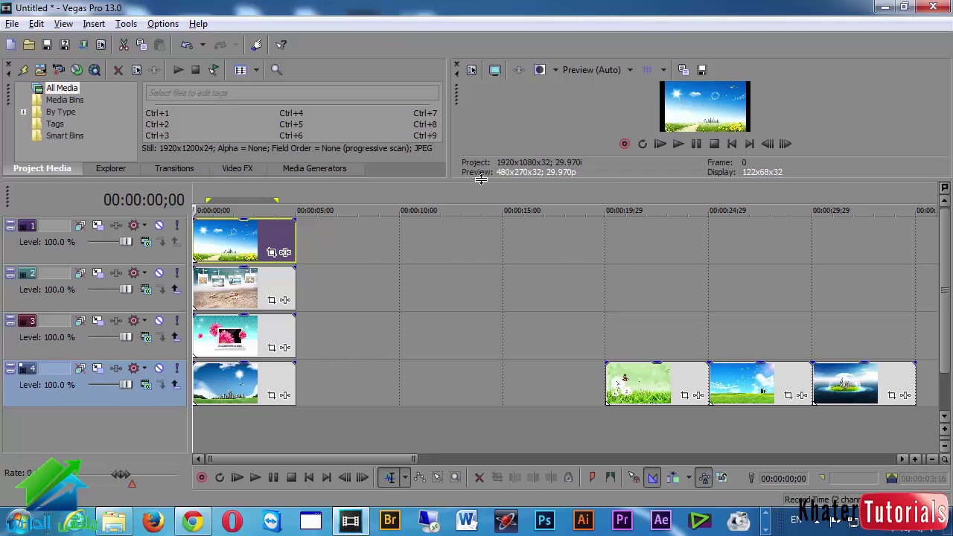
# Enlarge the video preview, turn on its grid overlay and mark the frame's vertical and horizontal centre lines.
pyautogui.moveTo(480, 181); pyautogui.dragTo(481, 295)
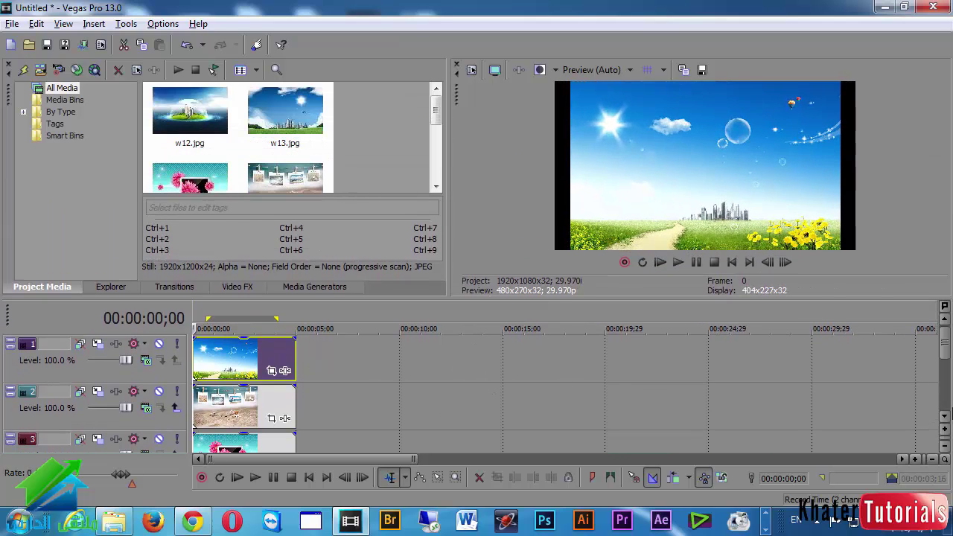
pyautogui.moveTo(944, 349)
pyautogui.mouseDown()
pyautogui.moveTo(947, 381)
pyautogui.moveTo(949, 333)
pyautogui.mouseUp()
pyautogui.click(647, 71)
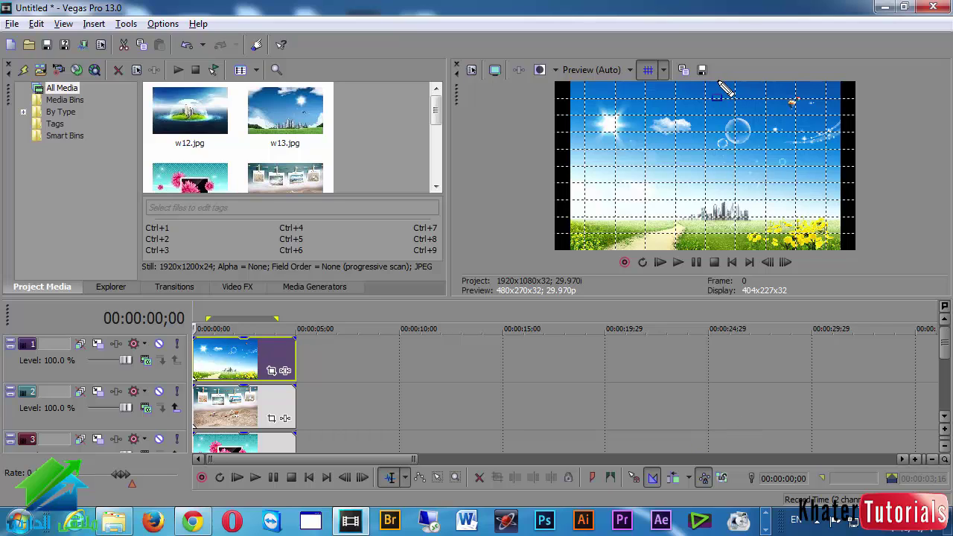
pyautogui.moveTo(698, 79); pyautogui.dragTo(698, 284)
pyautogui.moveTo(512, 180); pyautogui.dragTo(884, 181)
# Set the video preview's horizontal and vertical grid divisions to 2 each in the preferences.
pyautogui.click(163, 24)
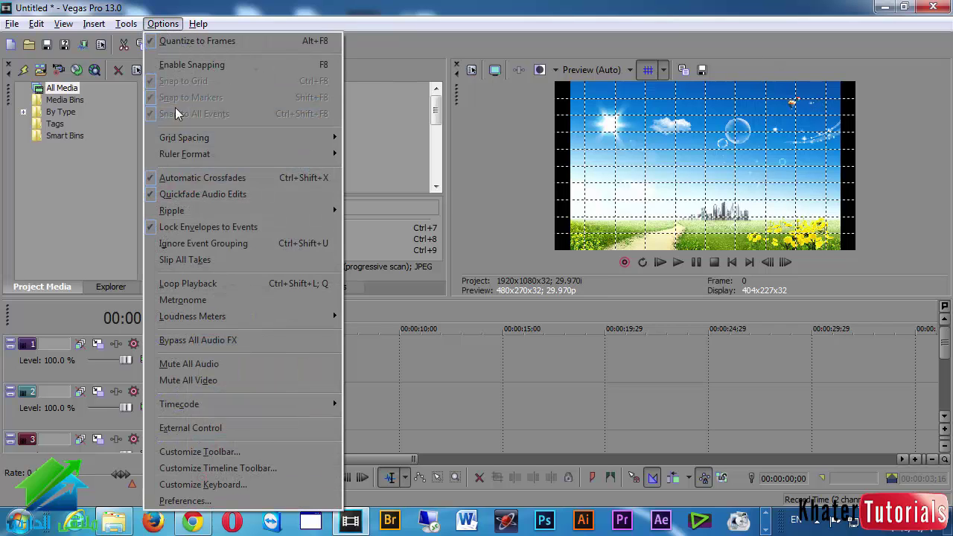
pyautogui.click(192, 501)
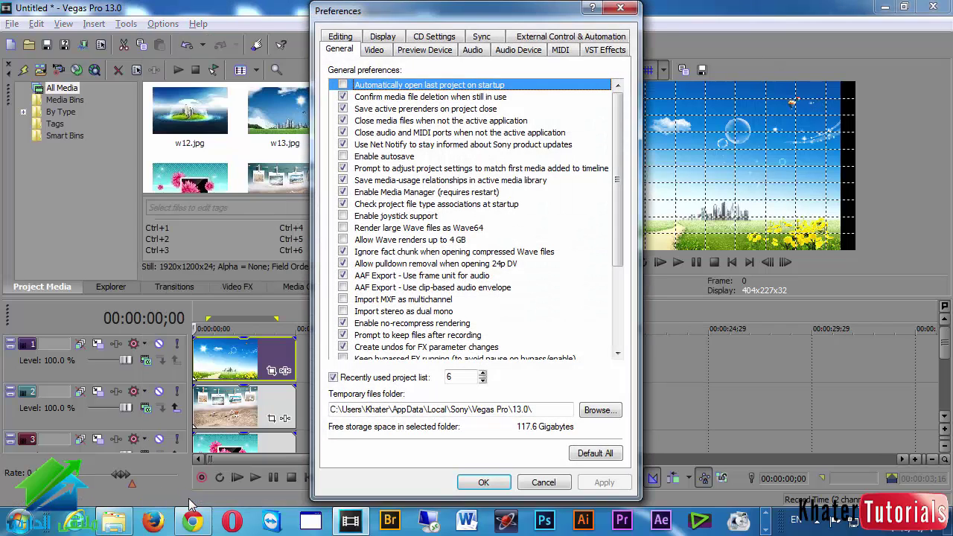
pyautogui.click(374, 50)
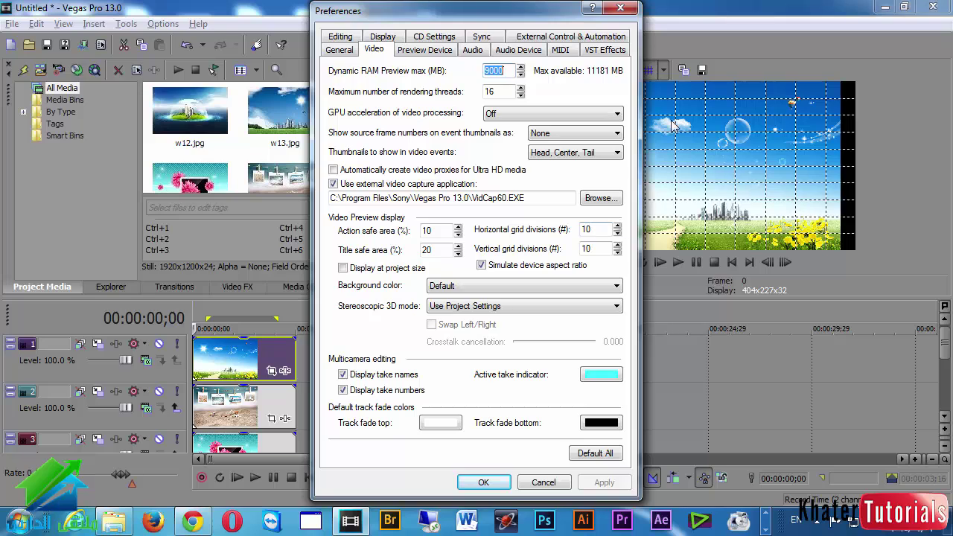
pyautogui.doubleClick(588, 229)
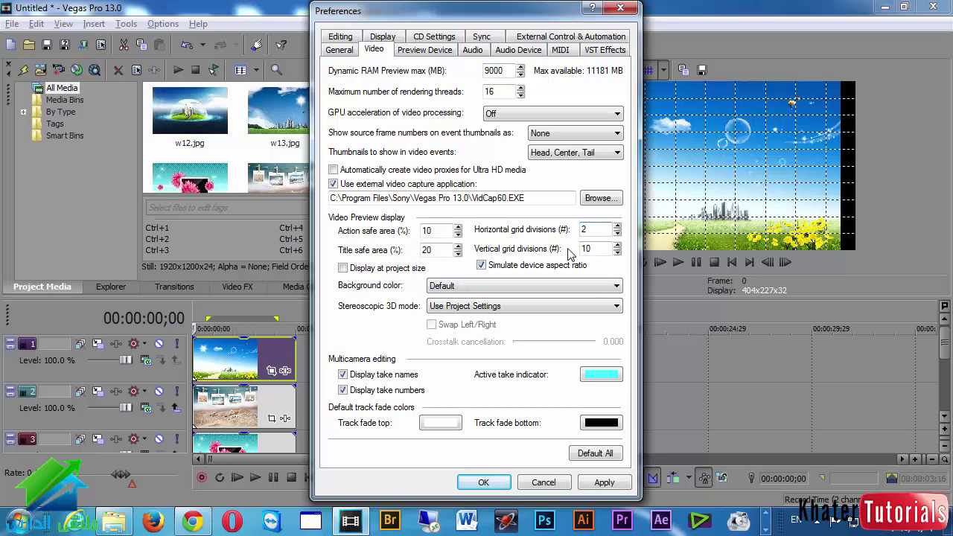
pyautogui.doubleClick(598, 248)
pyautogui.click(500, 485)
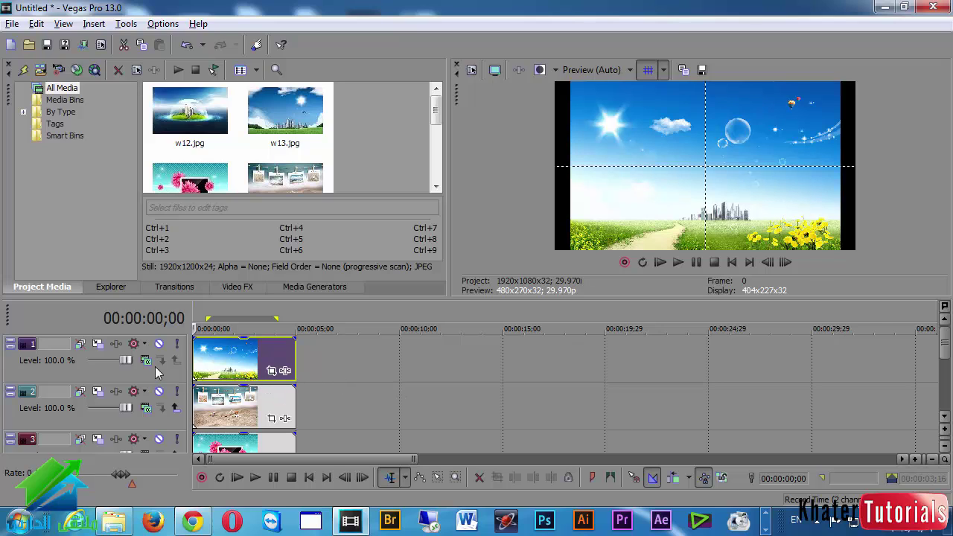
# Try shrinking track 1 with Track Motion to a width of about 1,054 and placing it in the frame's upper-right quadrant.
pyautogui.click(116, 345)
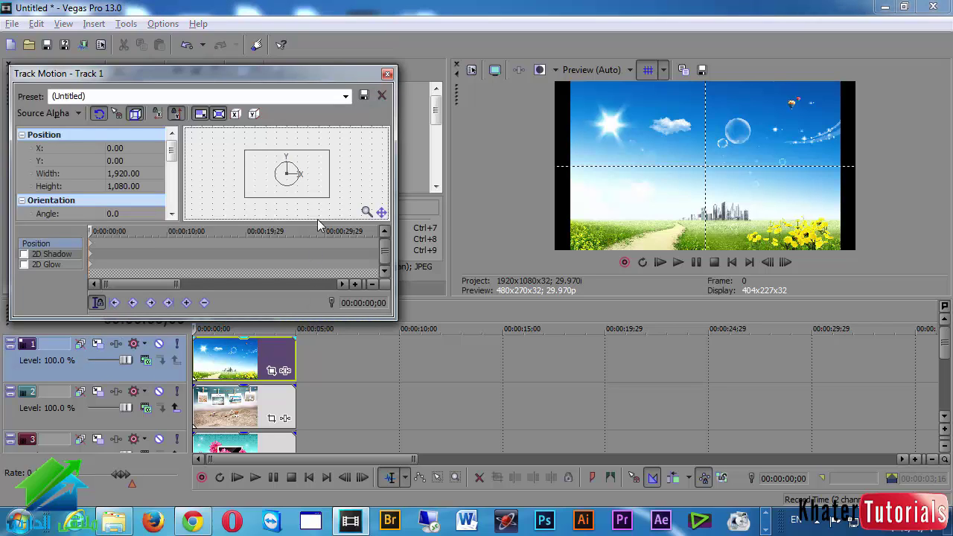
pyautogui.moveTo(329, 198); pyautogui.dragTo(291, 189)
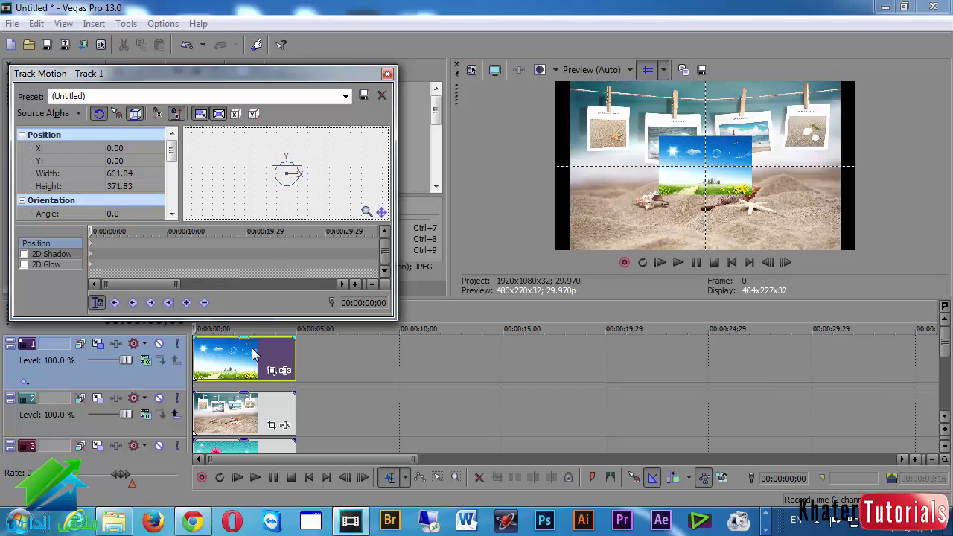
pyautogui.scroll(5, 283, 180)
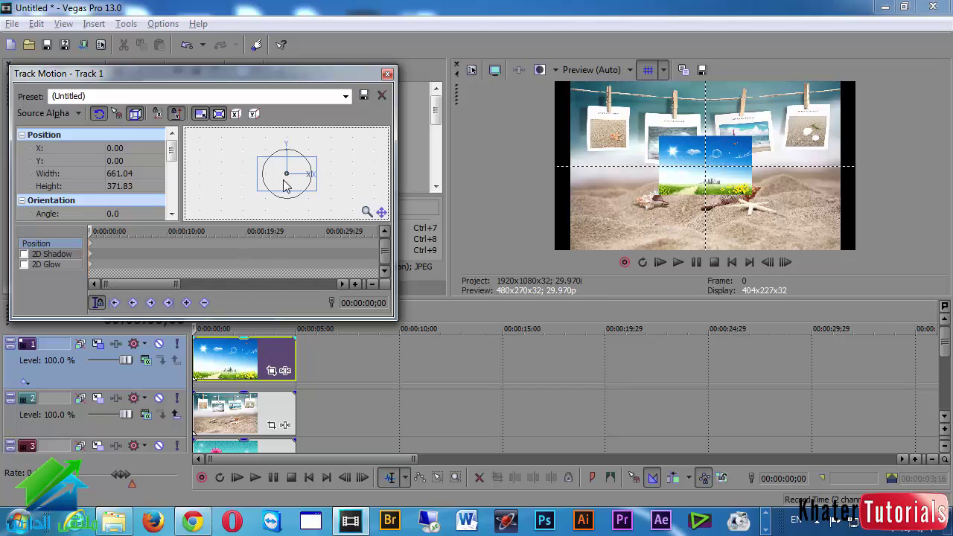
pyautogui.moveTo(269, 180); pyautogui.dragTo(312, 167)
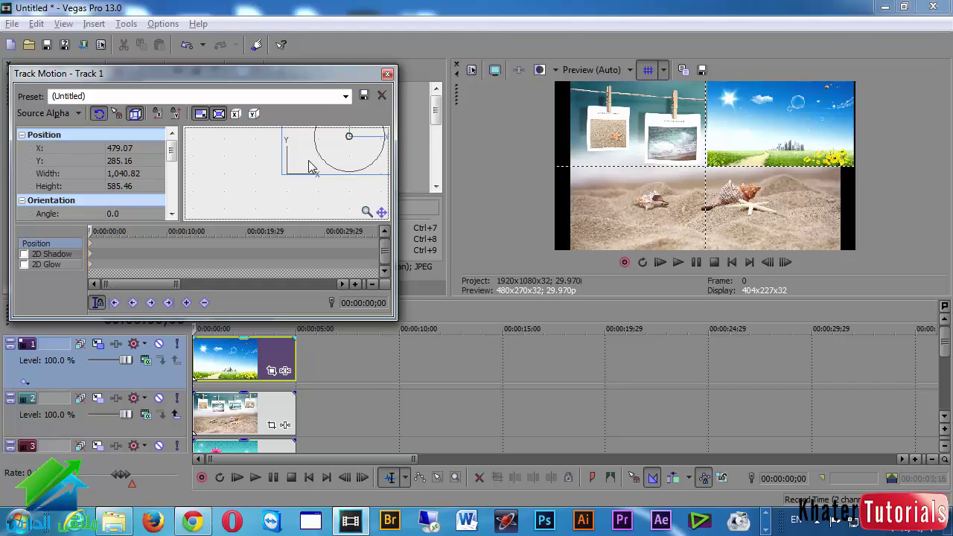
pyautogui.scroll(1, 296, 174)
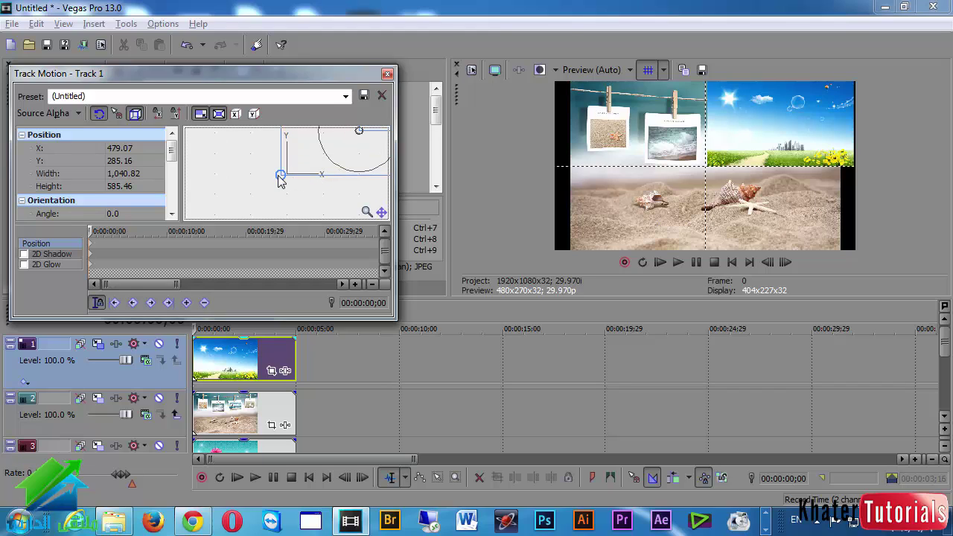
pyautogui.moveTo(279, 180)
pyautogui.mouseDown()
pyautogui.moveTo(290, 168)
pyautogui.moveTo(272, 191)
pyautogui.moveTo(293, 169)
pyautogui.mouseUp()
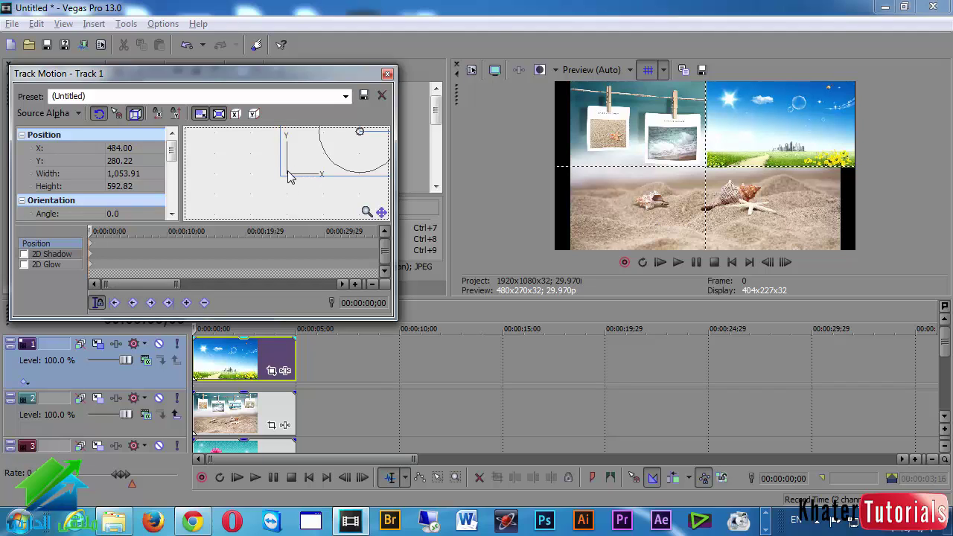
pyautogui.moveTo(290, 176); pyautogui.dragTo(291, 176)
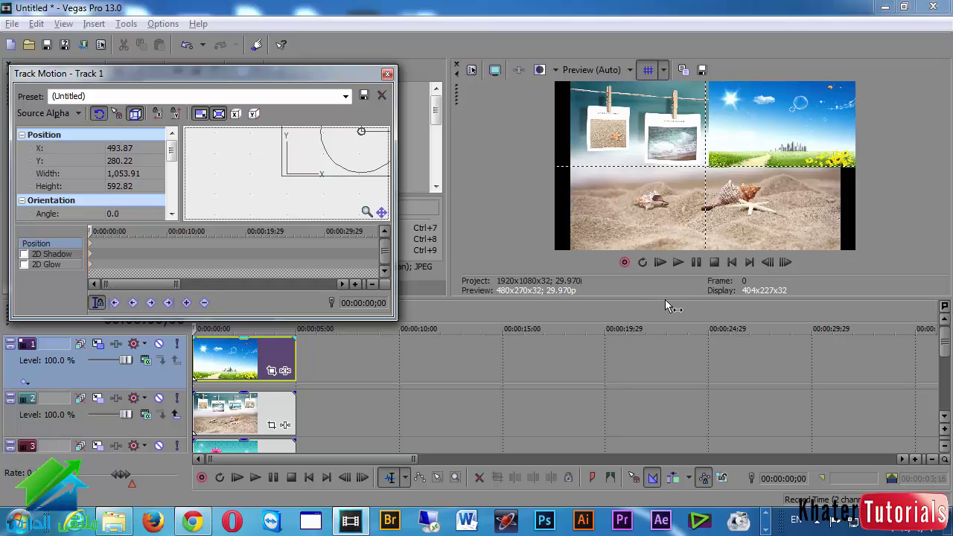
# Try refitting track 1 at a width of about 1,008 against an enlarged preview, and restore its default Track Motion framing.
pyautogui.moveTo(667, 296); pyautogui.dragTo(654, 422)
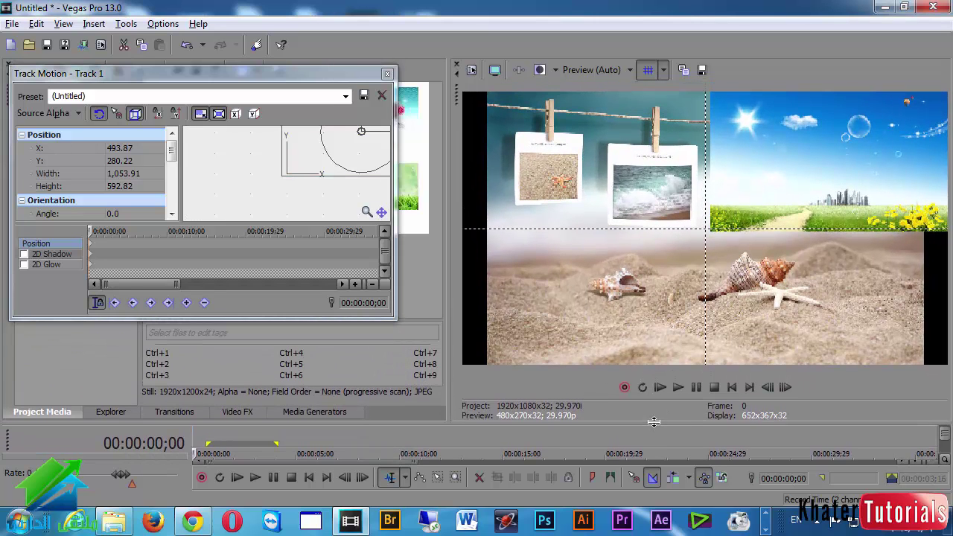
pyautogui.moveTo(451, 329); pyautogui.dragTo(313, 325)
pyautogui.moveTo(315, 158); pyautogui.dragTo(295, 174)
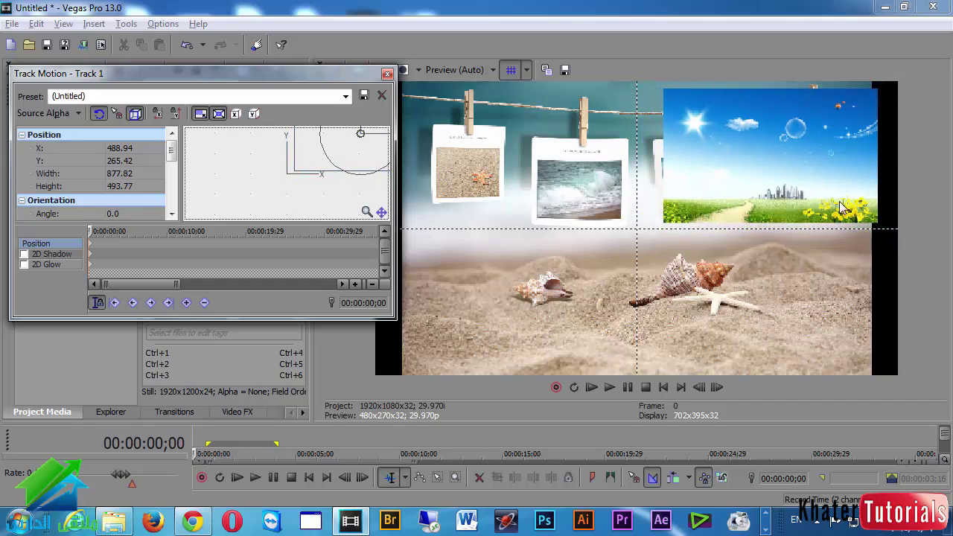
pyautogui.moveTo(295, 174); pyautogui.dragTo(315, 171)
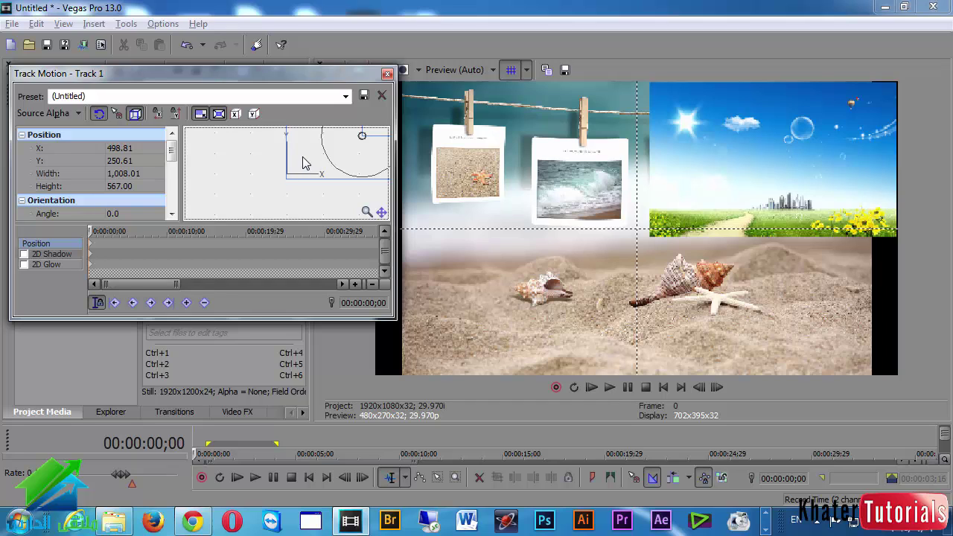
pyautogui.rightClick(303, 164)
pyautogui.click(325, 189)
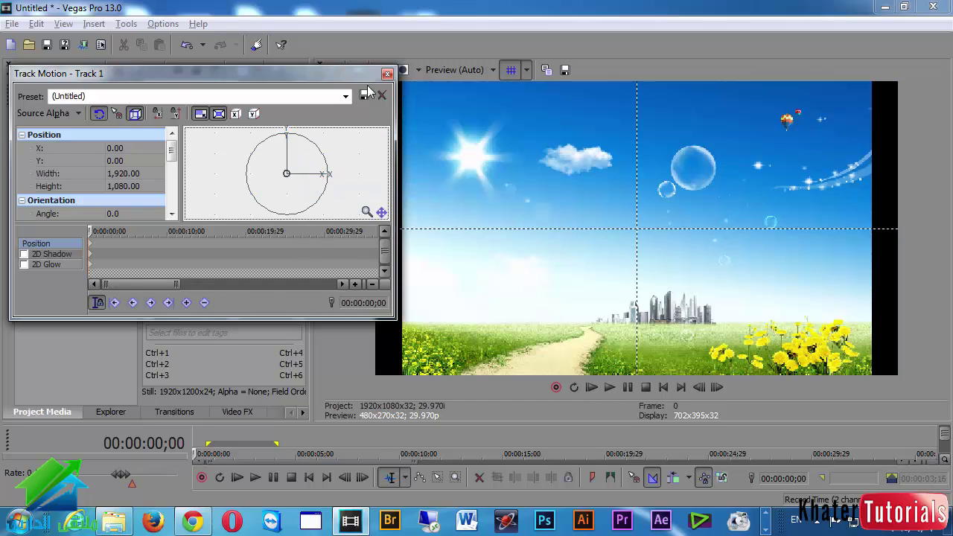
pyautogui.click(387, 73)
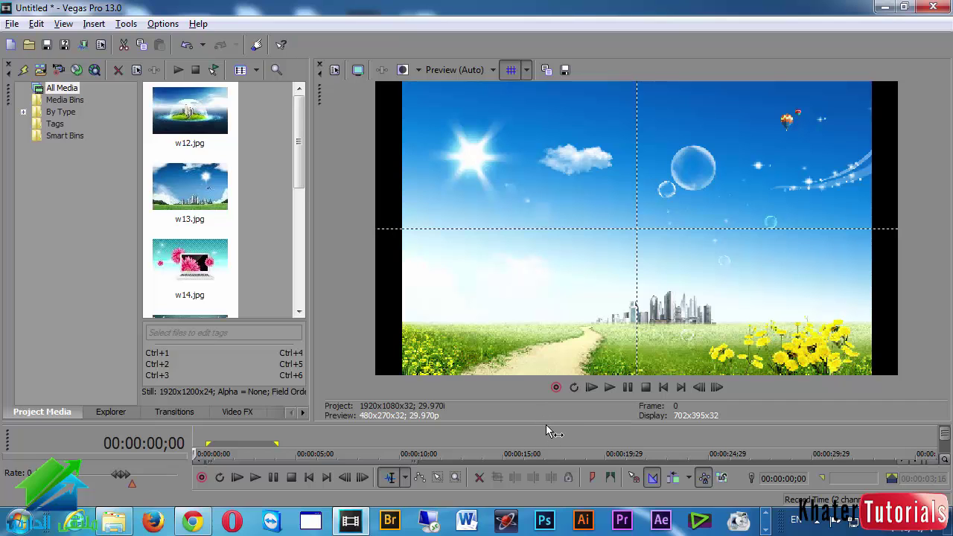
# Bring the timeline tracks back into view and match the w16 clip's crop to the output aspect.
pyautogui.moveTo(548, 422); pyautogui.dragTo(548, 325)
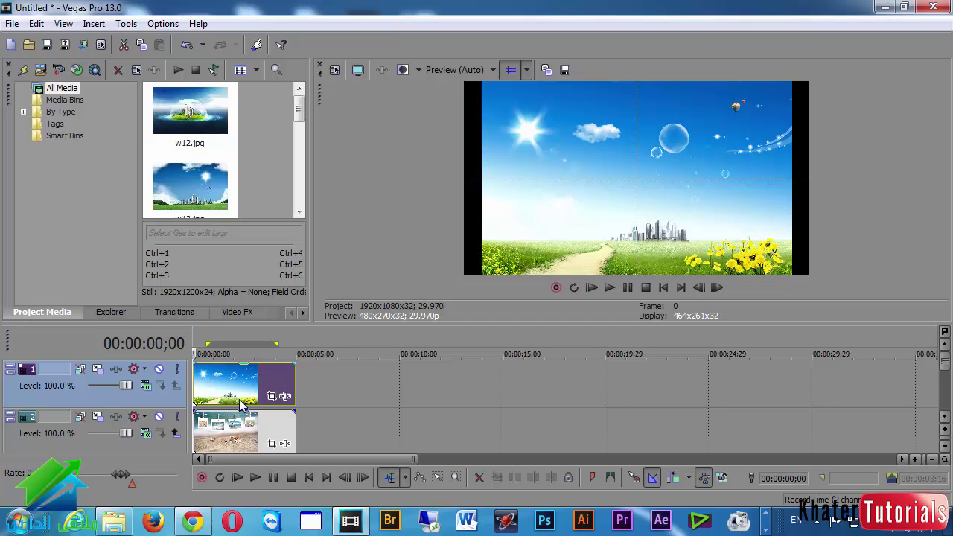
pyautogui.click(271, 395)
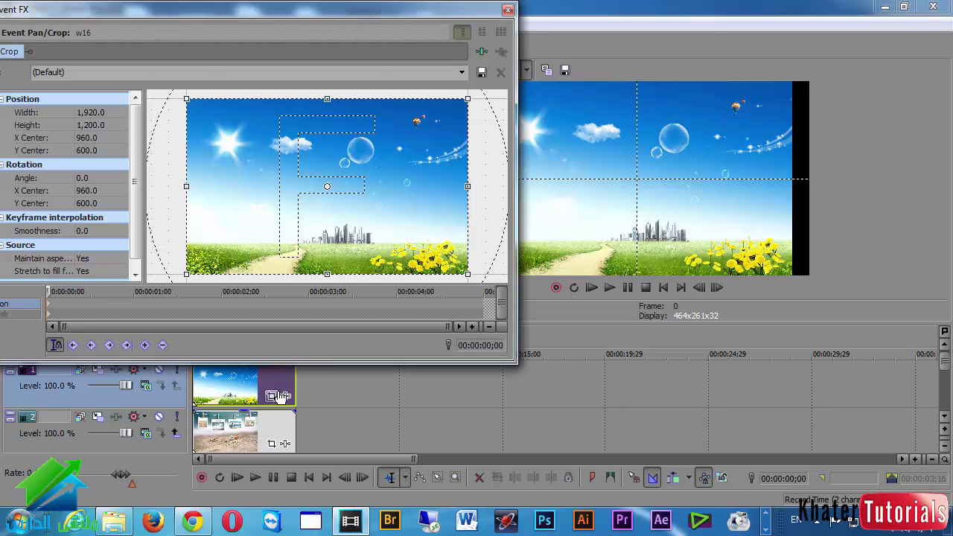
pyautogui.rightClick(267, 221)
pyautogui.click(324, 297)
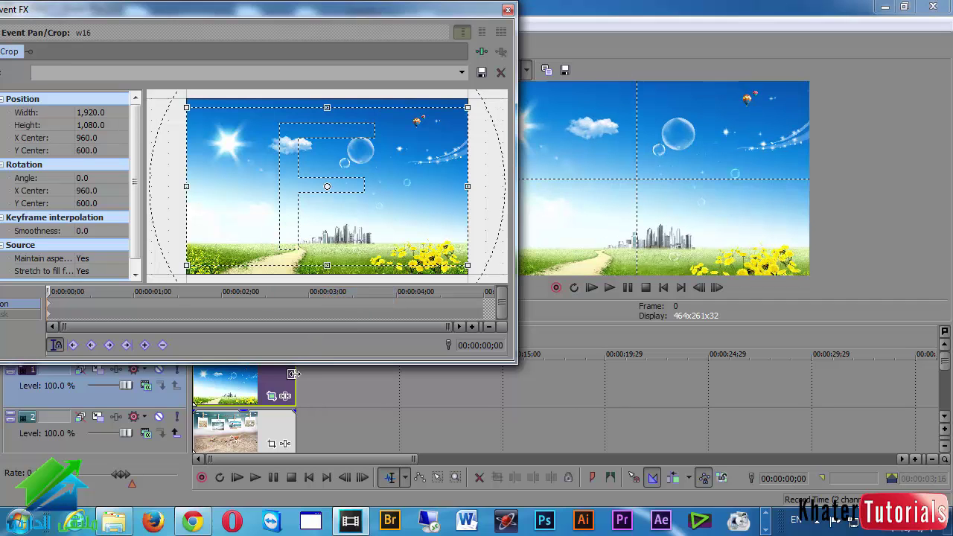
pyautogui.click(507, 10)
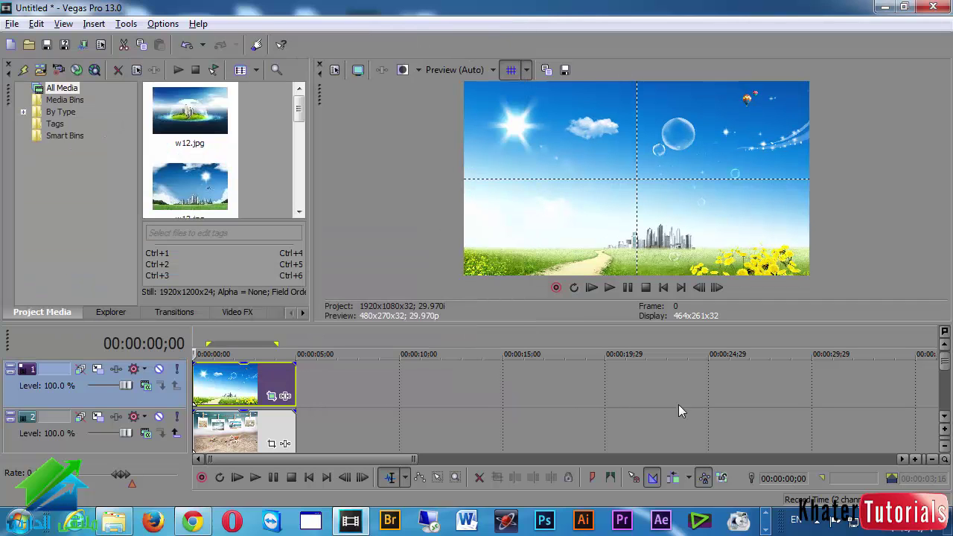
# Scale track 1 with Track Motion to about 962 × 541 and fit it into the upper-right quadrant at X about 481, Y about 270.
pyautogui.click(98, 370)
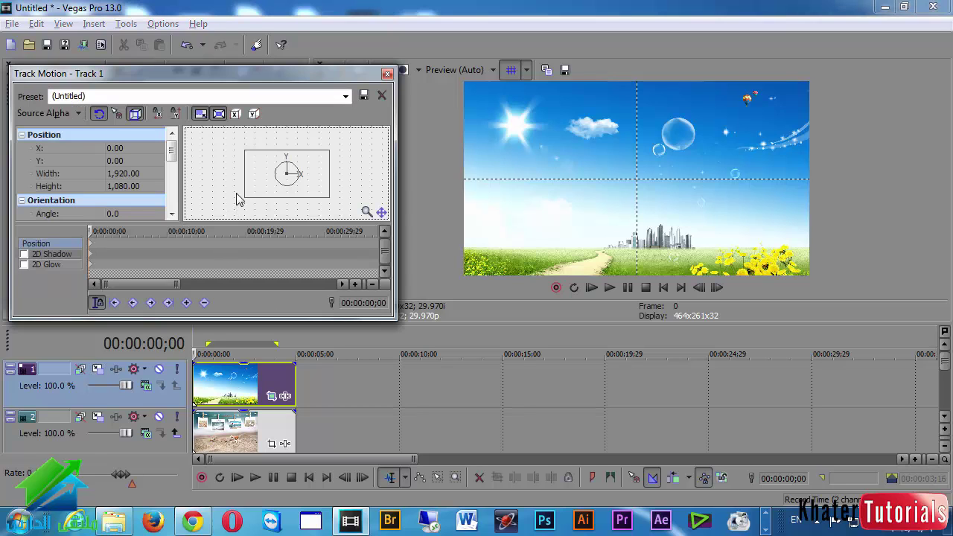
pyautogui.moveTo(244, 197); pyautogui.dragTo(335, 147)
pyautogui.scroll(4, 273, 176)
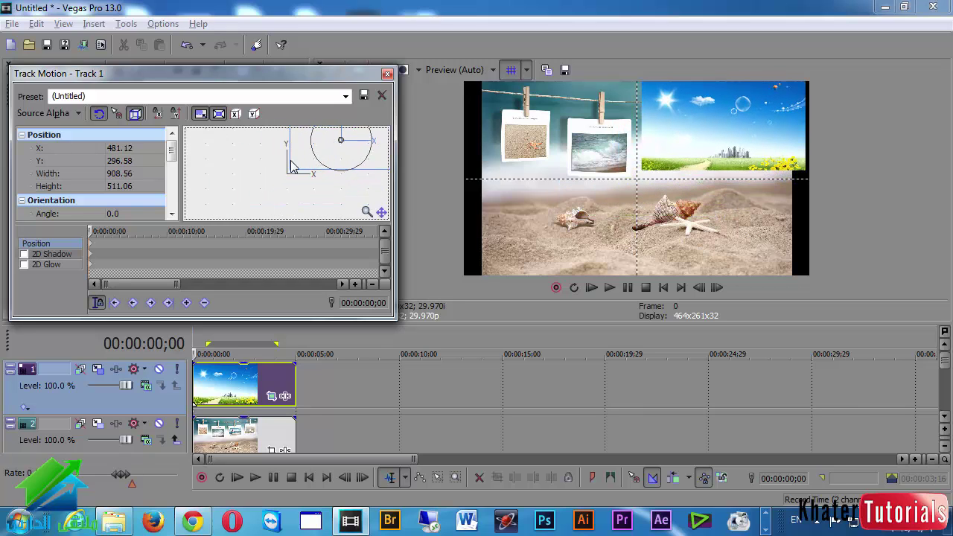
pyautogui.moveTo(292, 171); pyautogui.dragTo(298, 177)
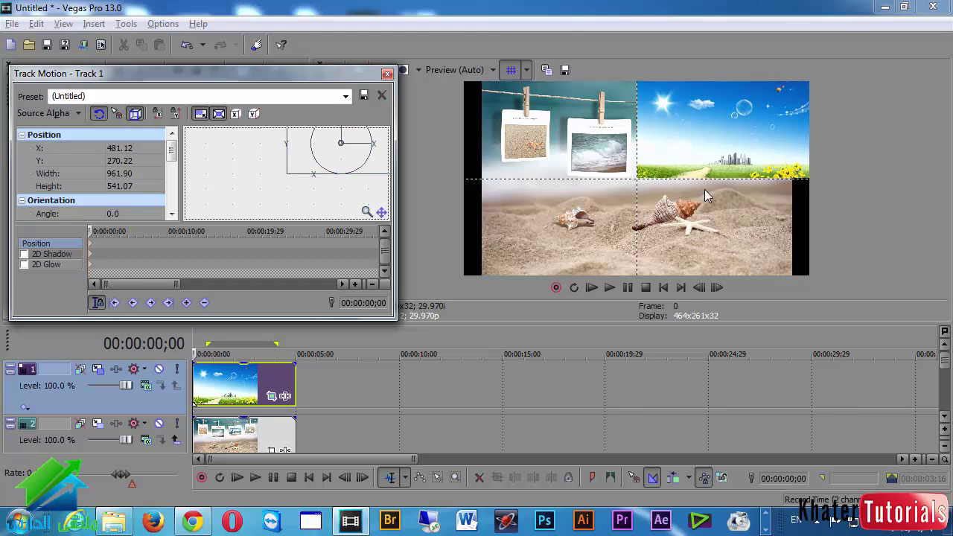
pyautogui.click(387, 73)
# Open the w15 clip's Pan/Crop and try matching the output aspect at 00:00:02;13, comparing it with the clip's earlier frames.
pyautogui.click(243, 438)
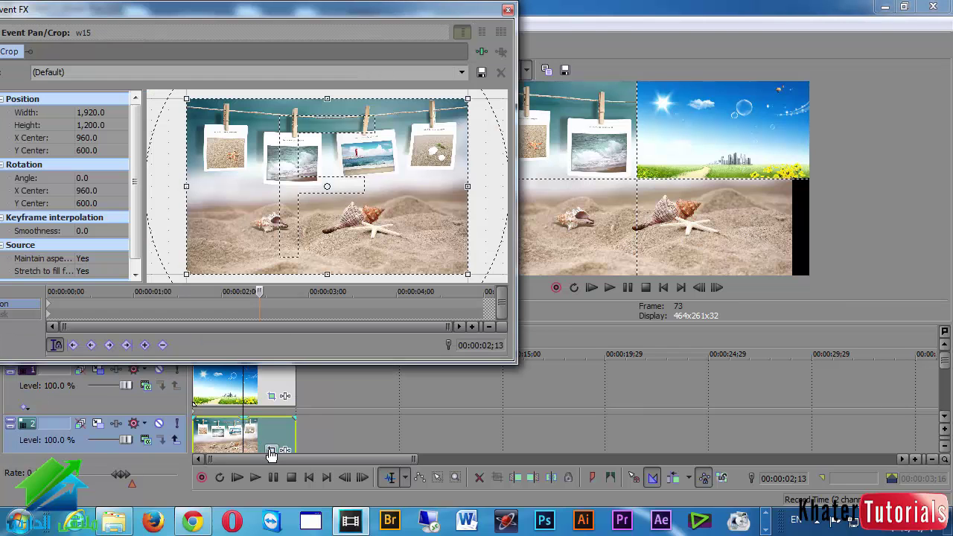
pyautogui.click(270, 450)
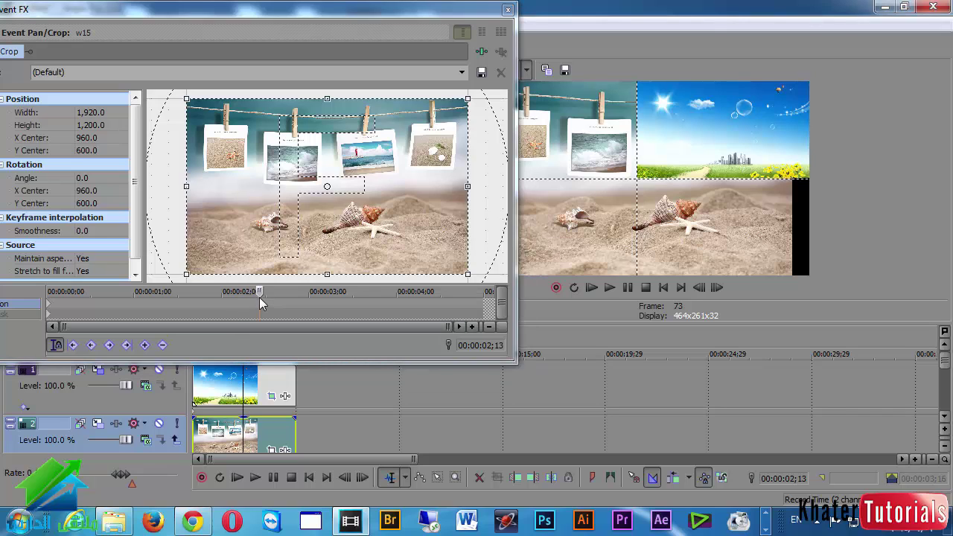
pyautogui.rightClick(271, 218)
pyautogui.click(310, 299)
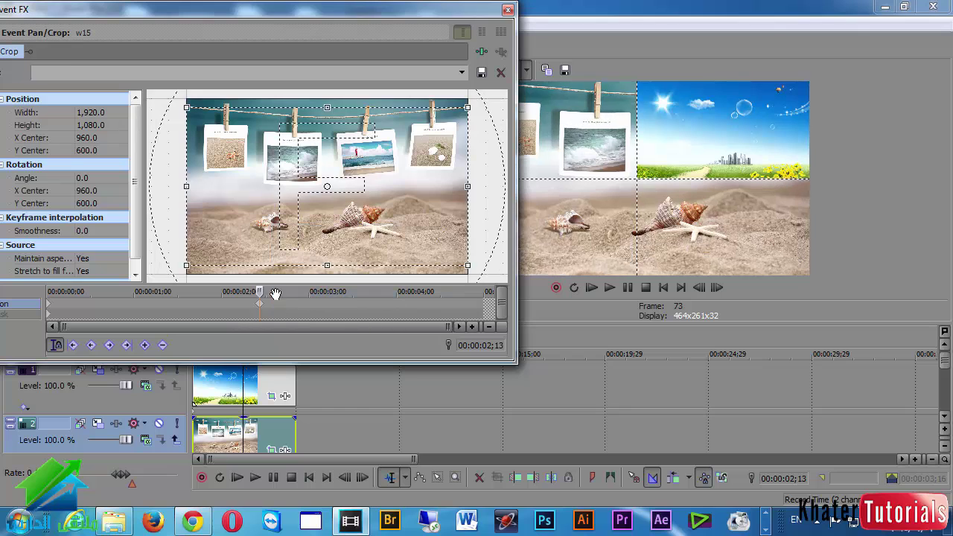
pyautogui.moveTo(275, 294); pyautogui.dragTo(220, 299)
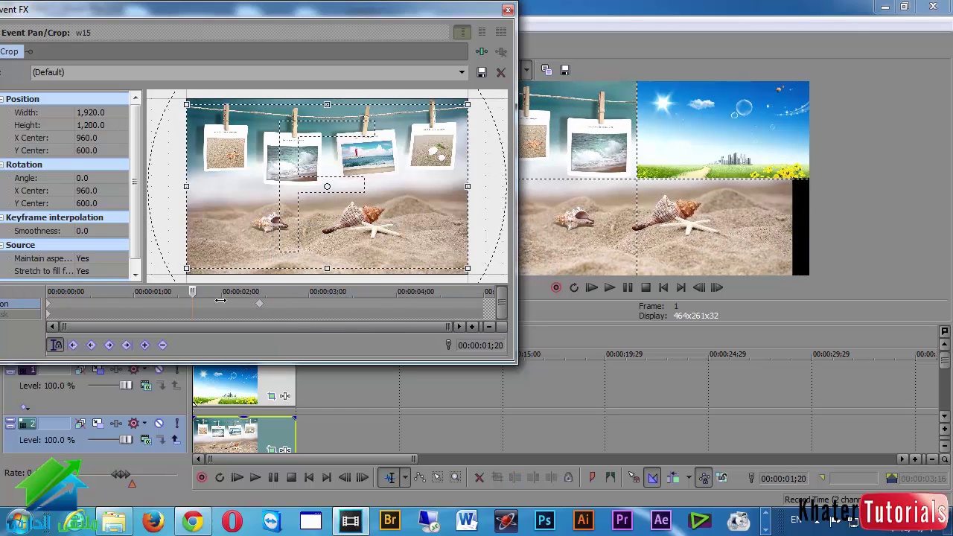
pyautogui.click(259, 300)
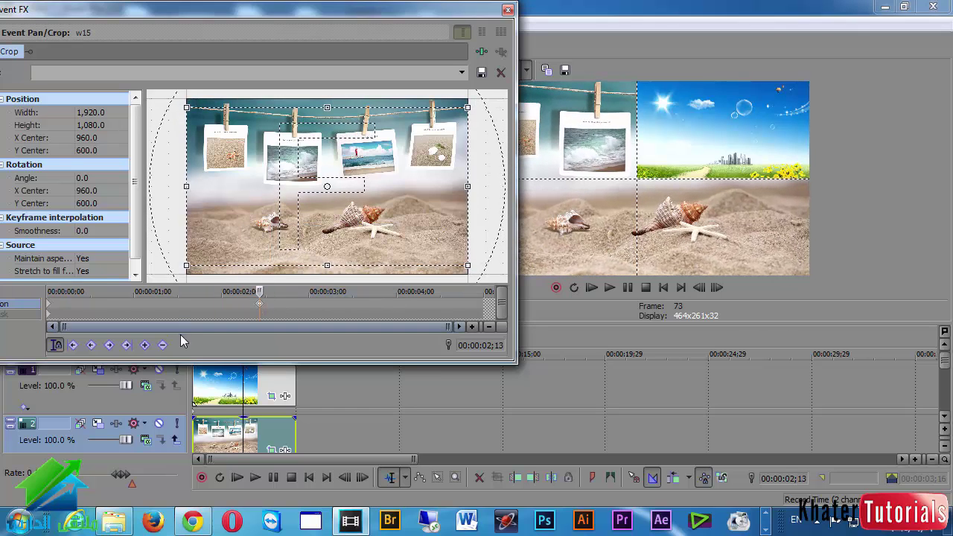
# Match the w15 clip's crop to the output aspect at its first frame, 00:00:00;00.
pyautogui.click(48, 308)
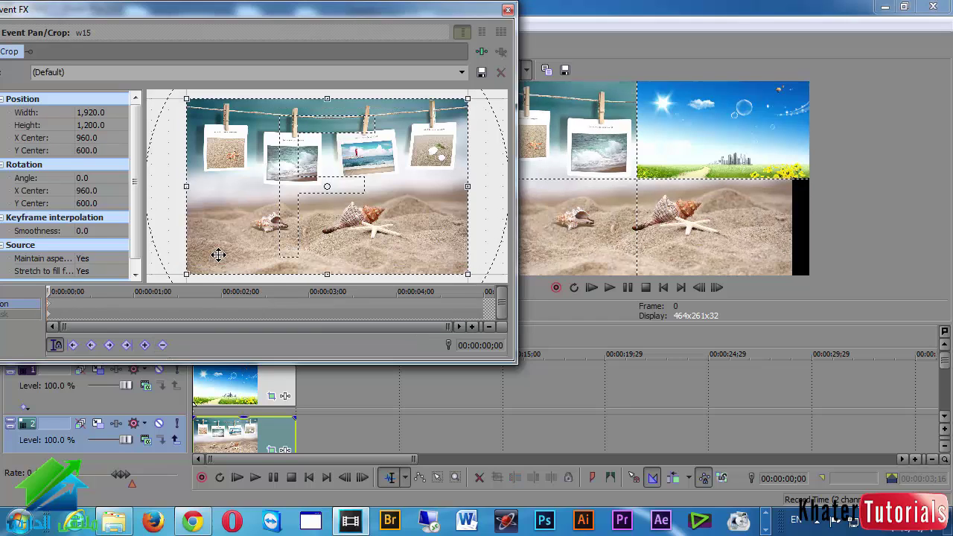
pyautogui.rightClick(253, 164)
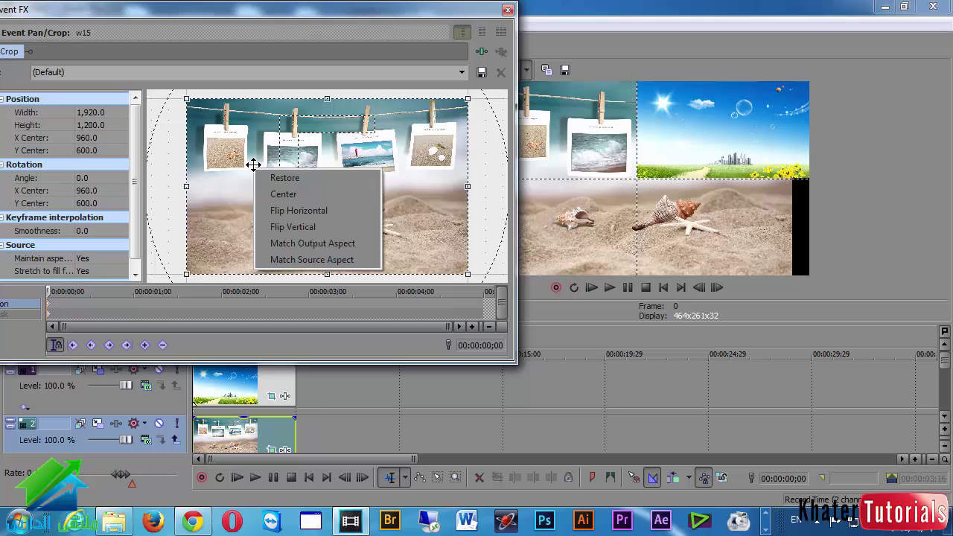
pyautogui.click(301, 246)
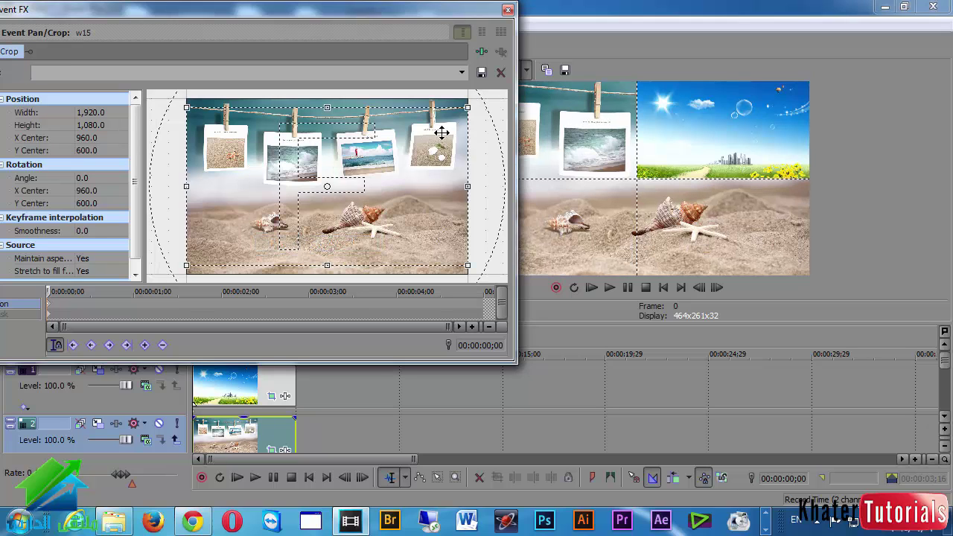
pyautogui.click(508, 10)
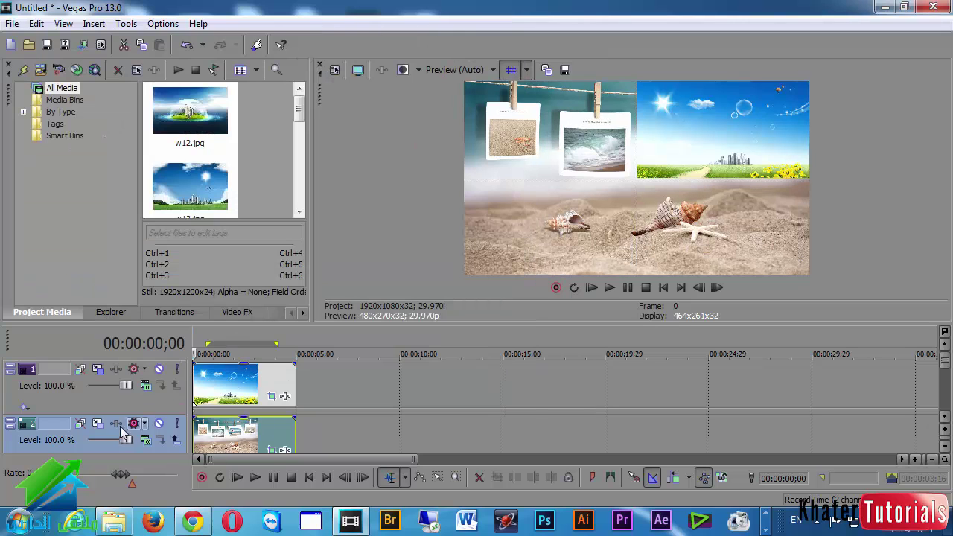
# Scale track 2 with Track Motion to about 1,000 × 563 and fit it into the upper-left quadrant at X about -477, Y about 278.
pyautogui.click(97, 423)
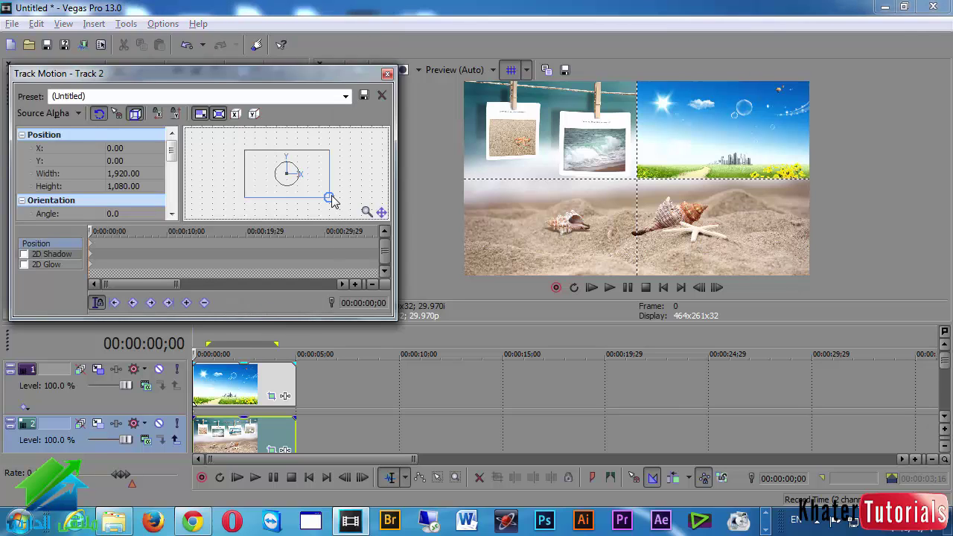
pyautogui.moveTo(332, 201); pyautogui.dragTo(300, 166)
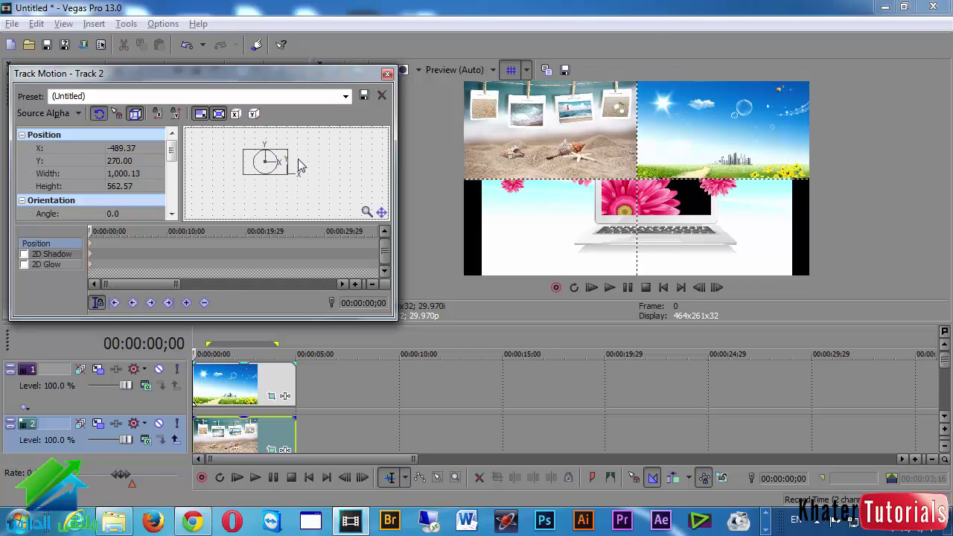
pyautogui.scroll(10, 295, 176)
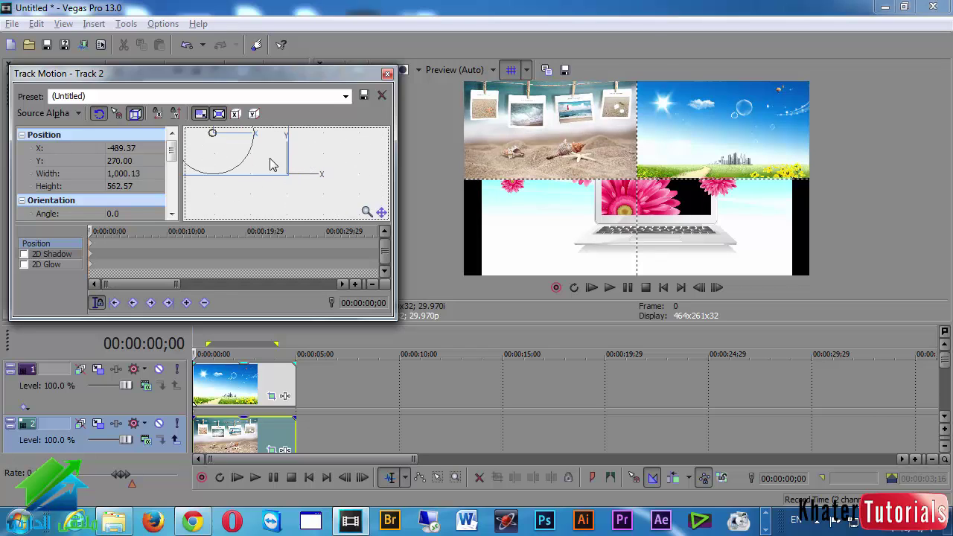
pyautogui.scroll(1, 267, 170)
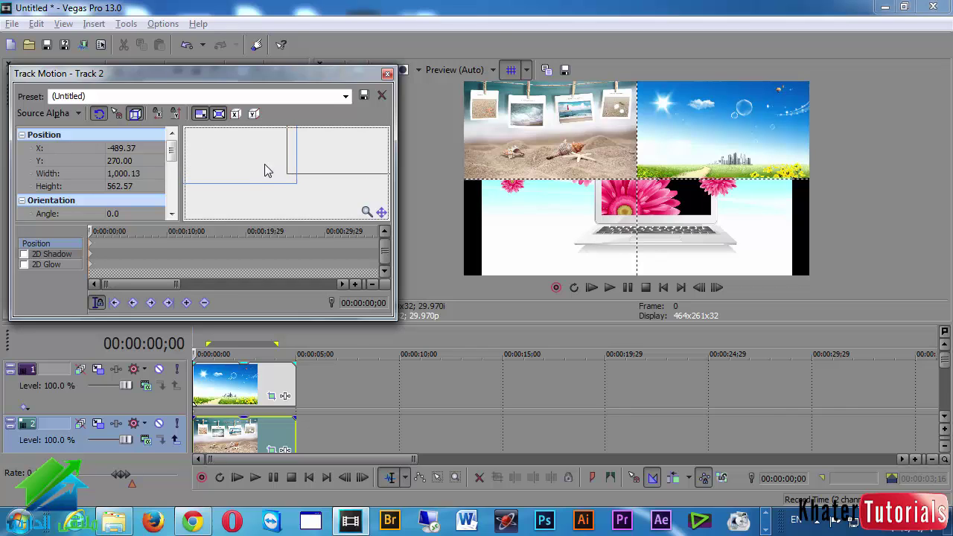
pyautogui.moveTo(267, 171)
pyautogui.mouseDown()
pyautogui.moveTo(282, 168)
pyautogui.moveTo(274, 159)
pyautogui.mouseUp()
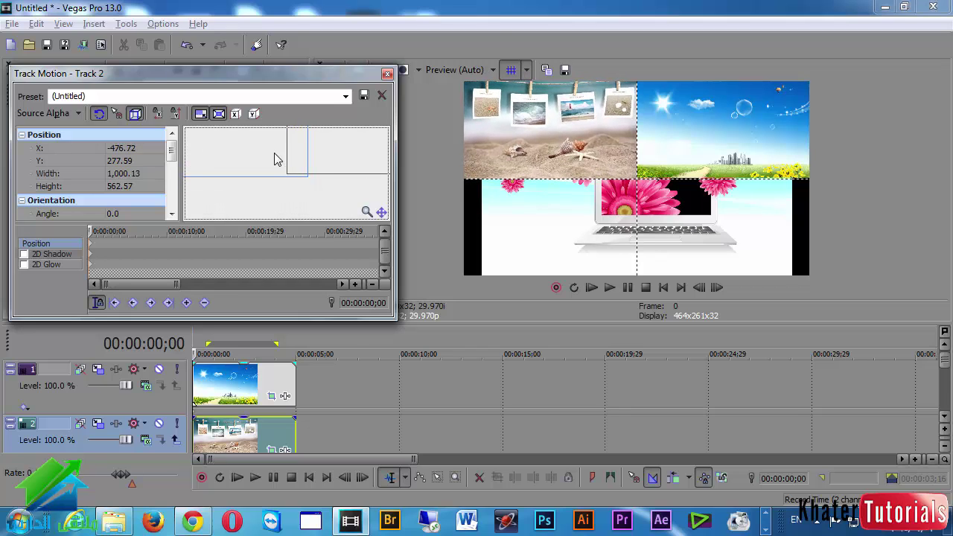
pyautogui.scroll(-10, 250, 172)
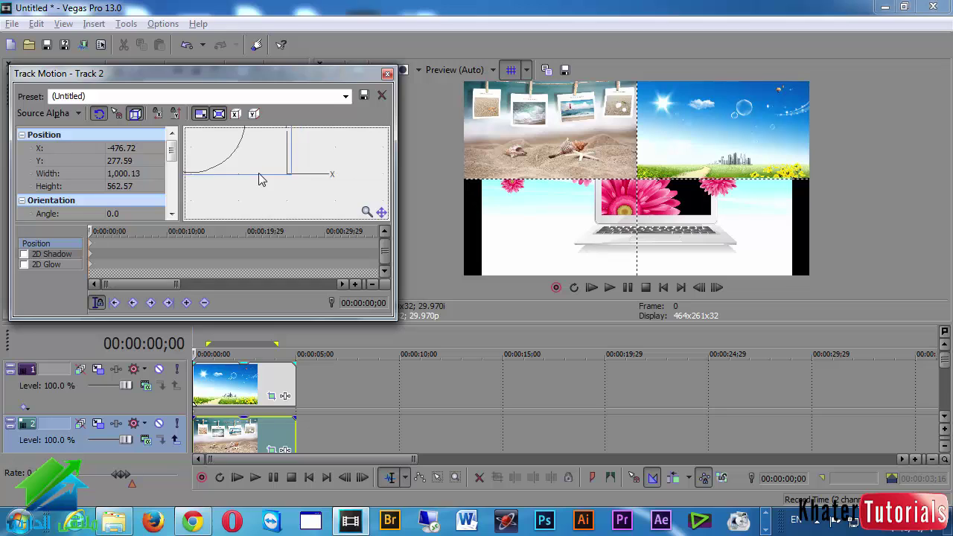
pyautogui.scroll(-2, 266, 173)
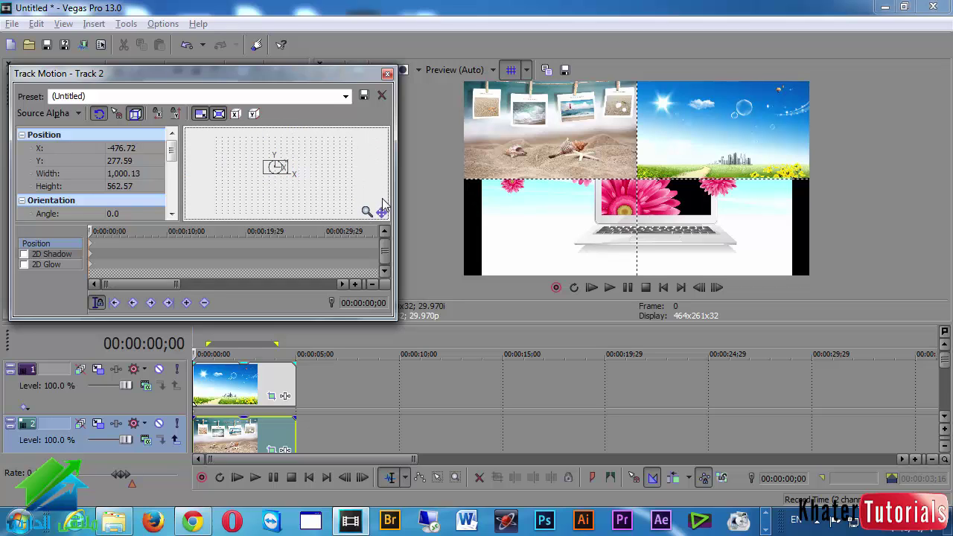
pyautogui.click(387, 74)
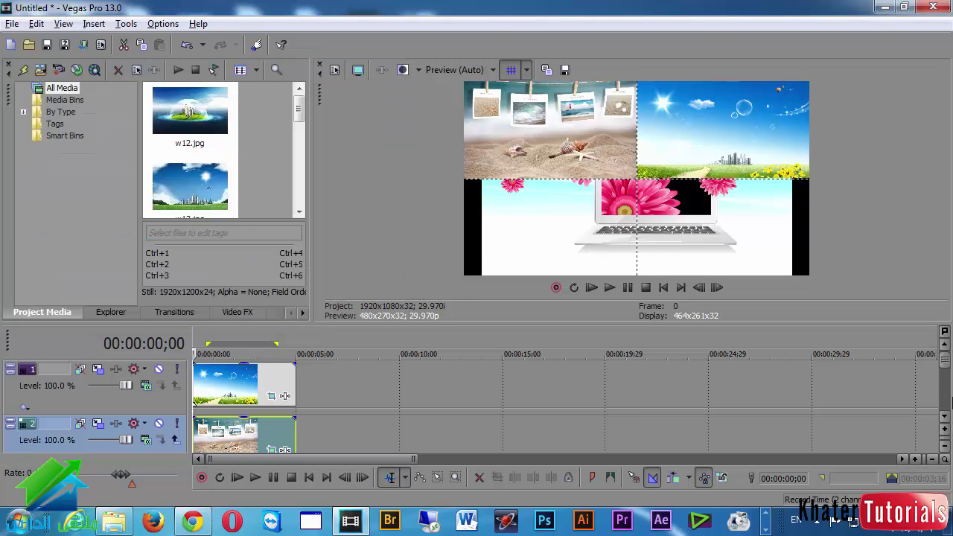
# Match the crop of the w14 clip on track 3 to the output aspect at its first frame.
pyautogui.click(944, 415)
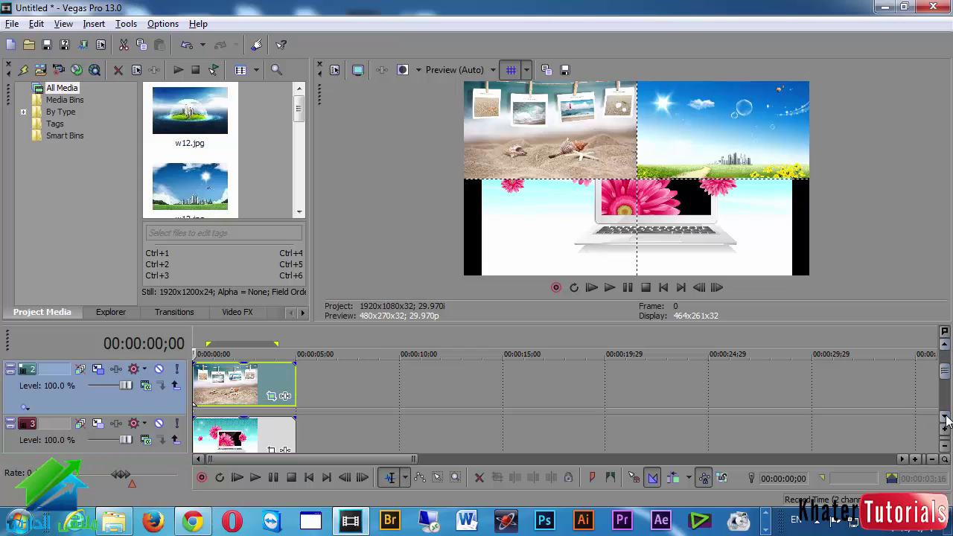
pyautogui.click(242, 445)
pyautogui.click(271, 449)
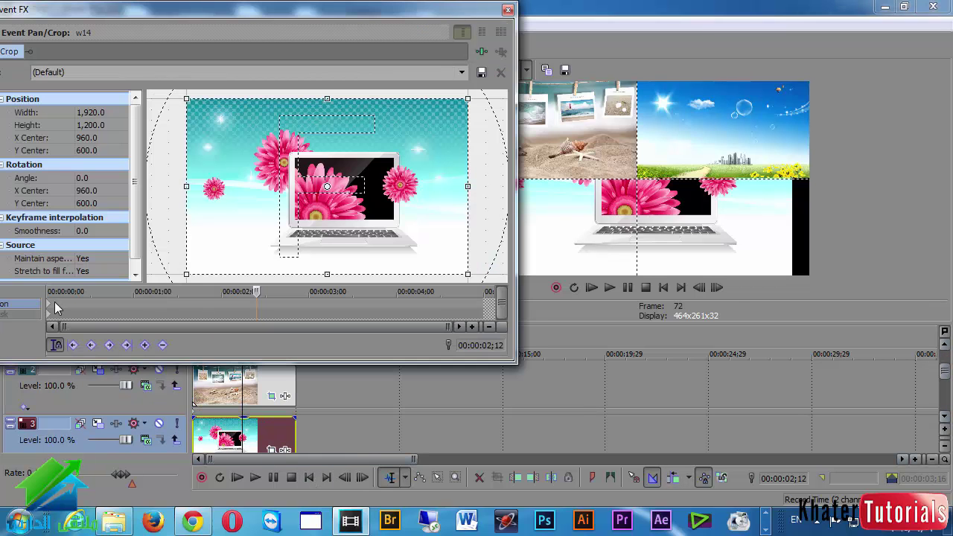
pyautogui.rightClick(250, 191)
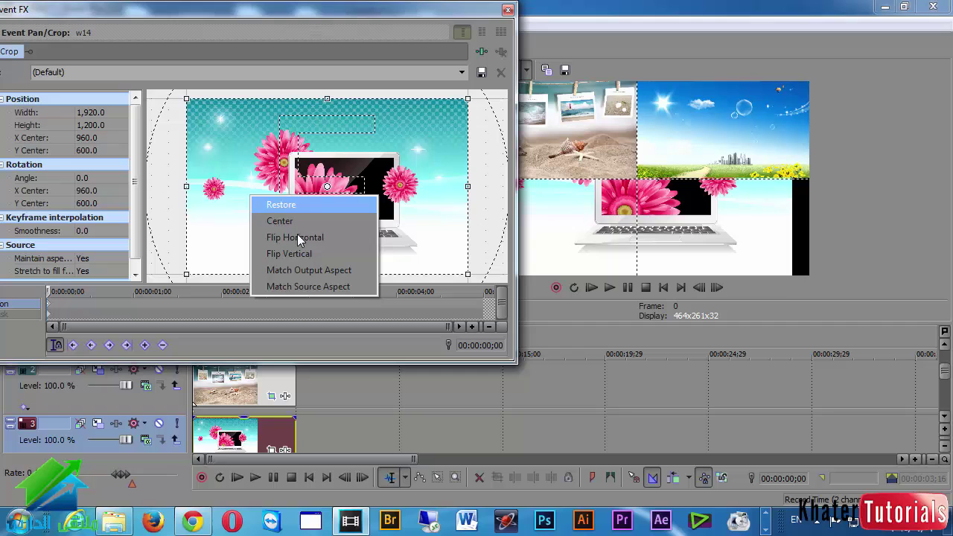
pyautogui.click(307, 270)
pyautogui.click(507, 10)
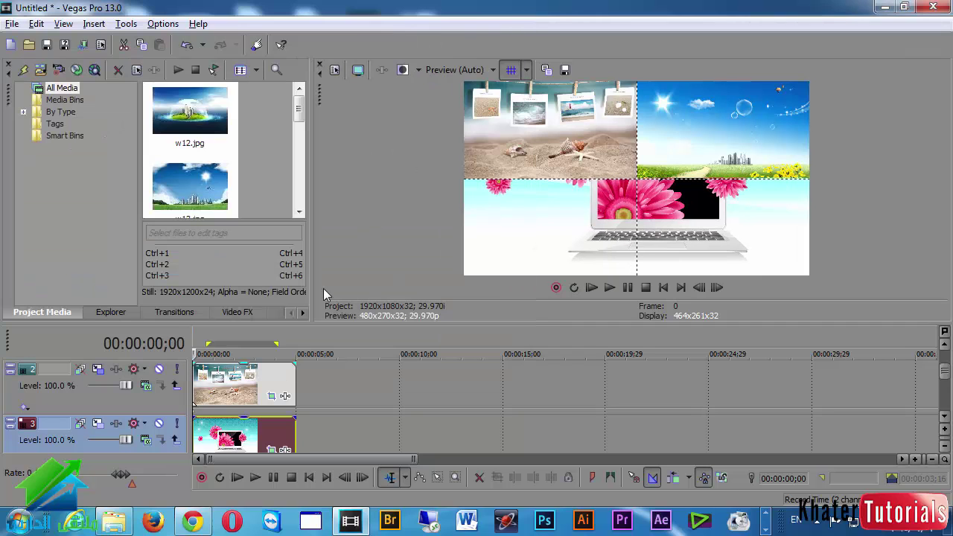
# Shrink track 3 with Track Motion to about 990 × 557 and place it in the lower-right quadrant at X about 500, Y about -275.
pyautogui.click(94, 423)
pyautogui.moveTo(326, 198); pyautogui.dragTo(294, 183)
pyautogui.scroll(3, 303, 192)
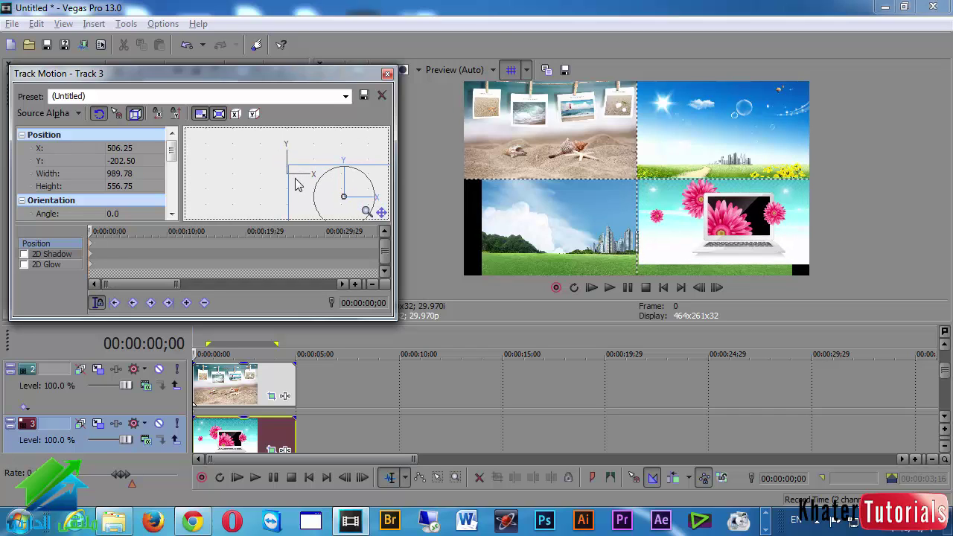
pyautogui.press('Down')
pyautogui.press('Down')
pyautogui.press('Down')
pyautogui.press('Down')
pyautogui.press('Down')
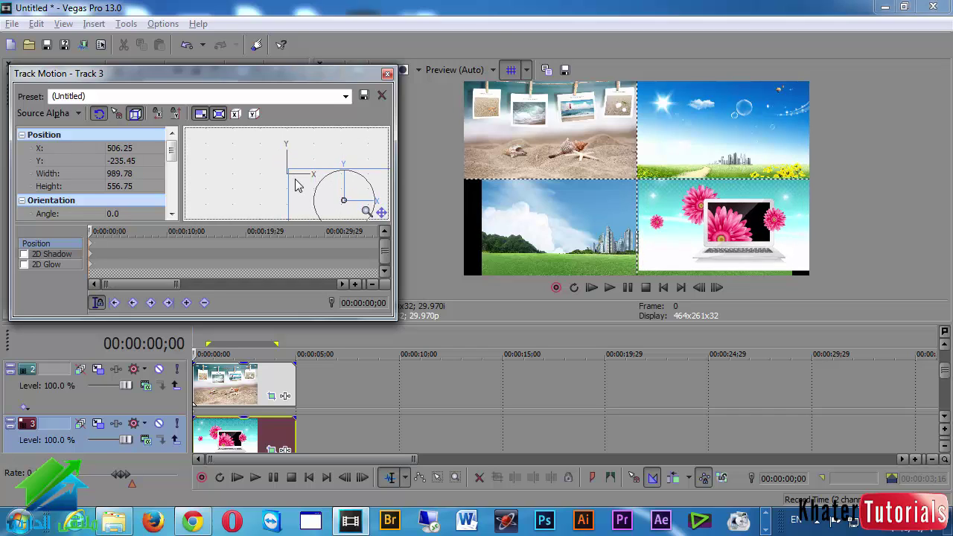
pyautogui.press('Left')
pyautogui.press('Left')
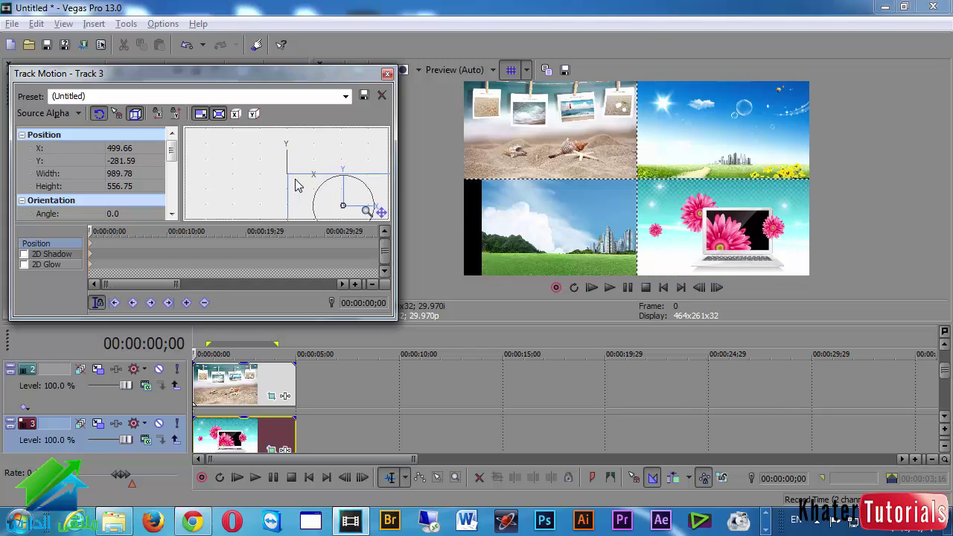
pyautogui.press('Down')
pyautogui.press('Down')
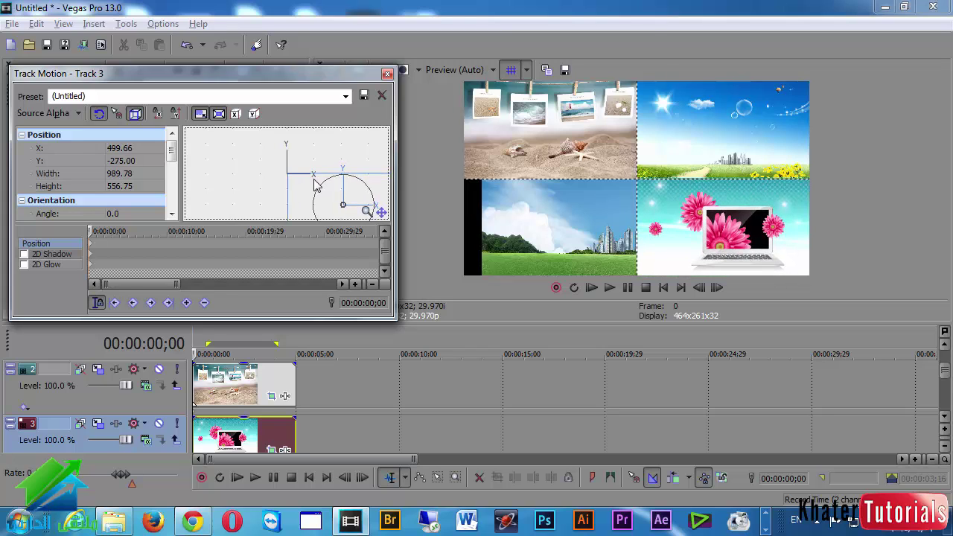
# Refine track 3's fit in the lower-right quadrant to about 983 × 553 at X about 486, Y about -268.
pyautogui.scroll(-2, 289, 179)
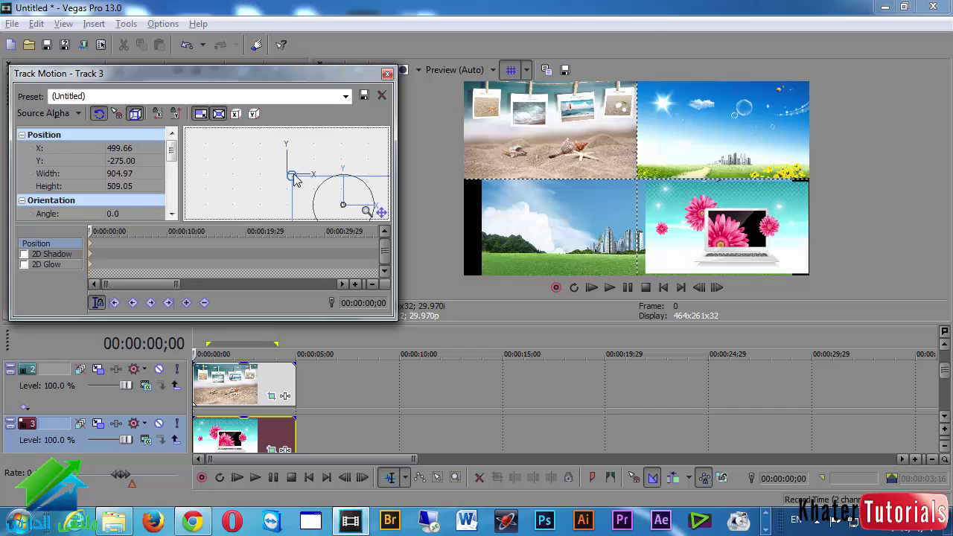
pyautogui.scroll(3, 293, 179)
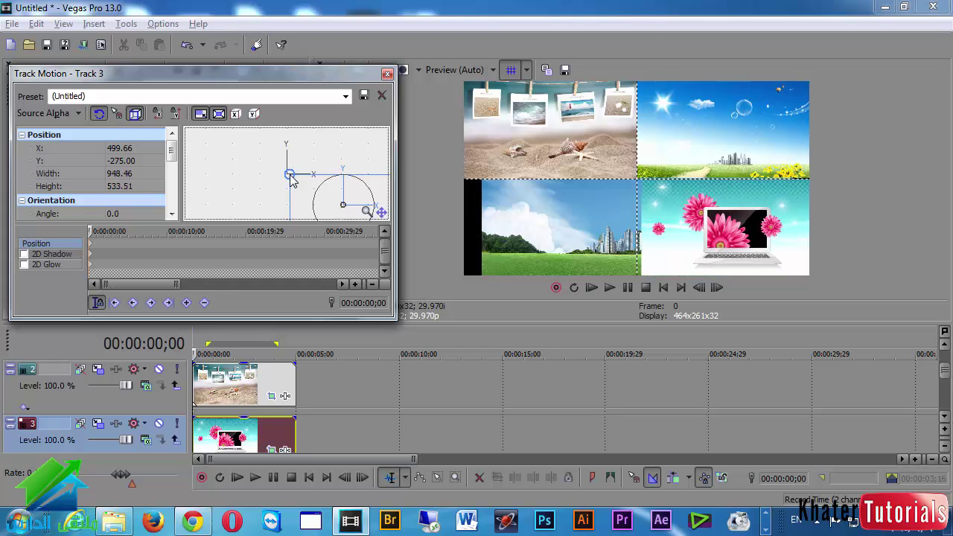
pyautogui.press('Left')
pyautogui.press('Left')
pyautogui.press('Left')
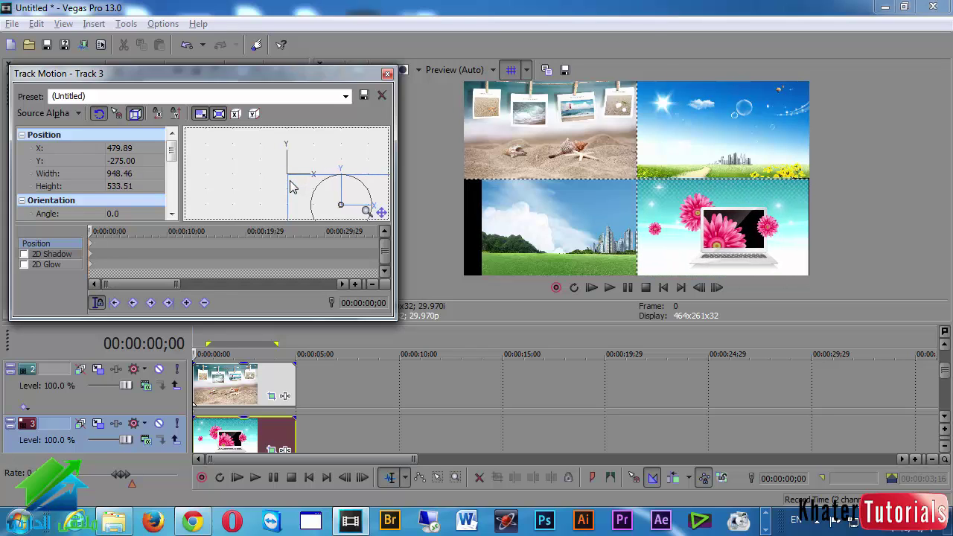
pyautogui.press('Up')
pyautogui.press('Up')
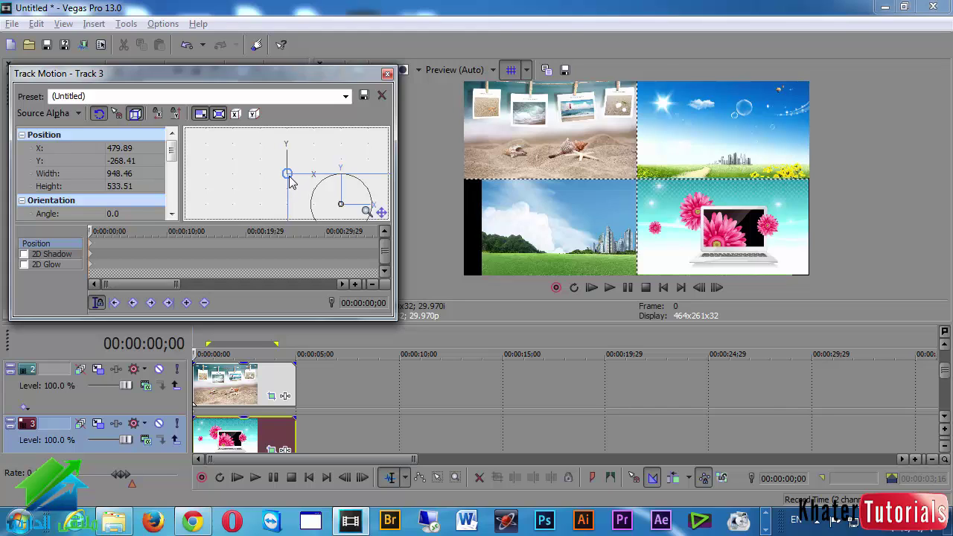
pyautogui.scroll(2, 289, 178)
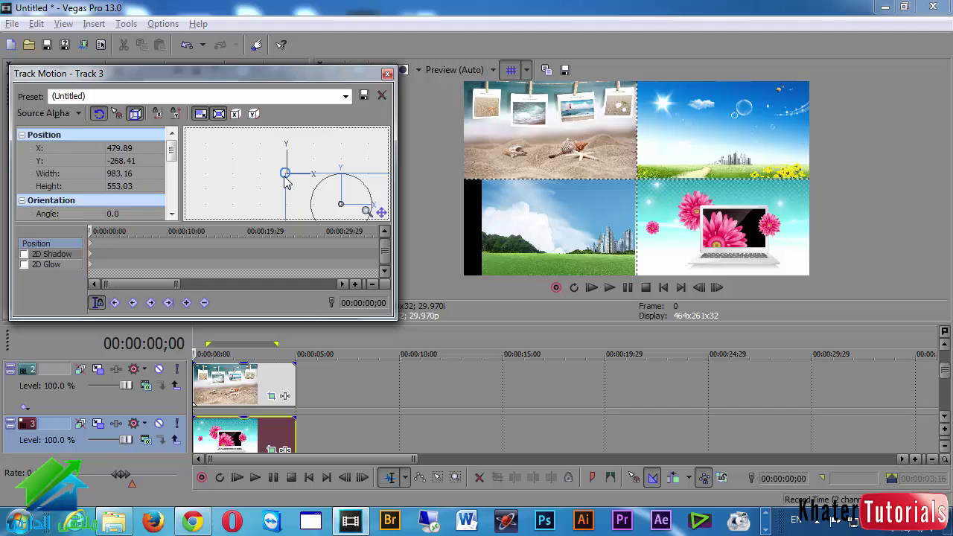
pyautogui.press('Right')
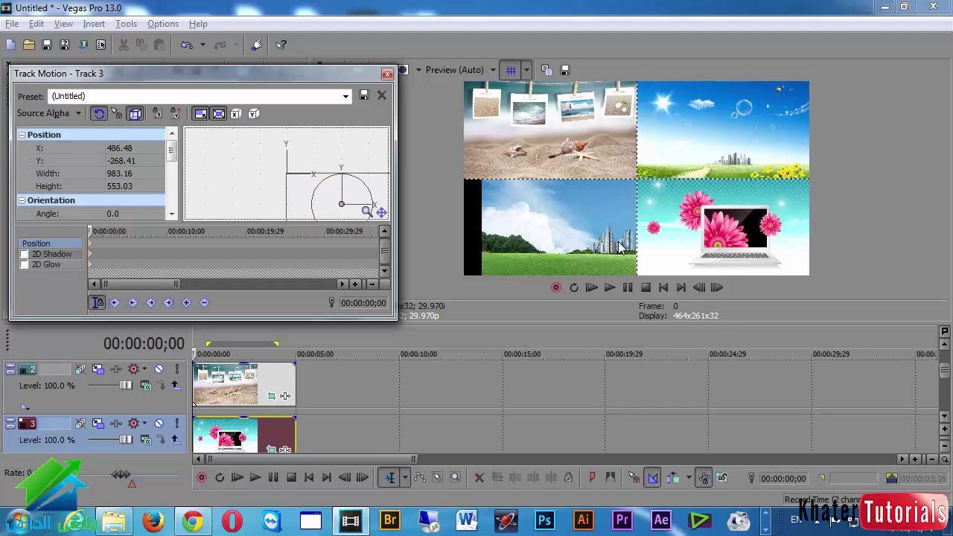
pyautogui.click(387, 74)
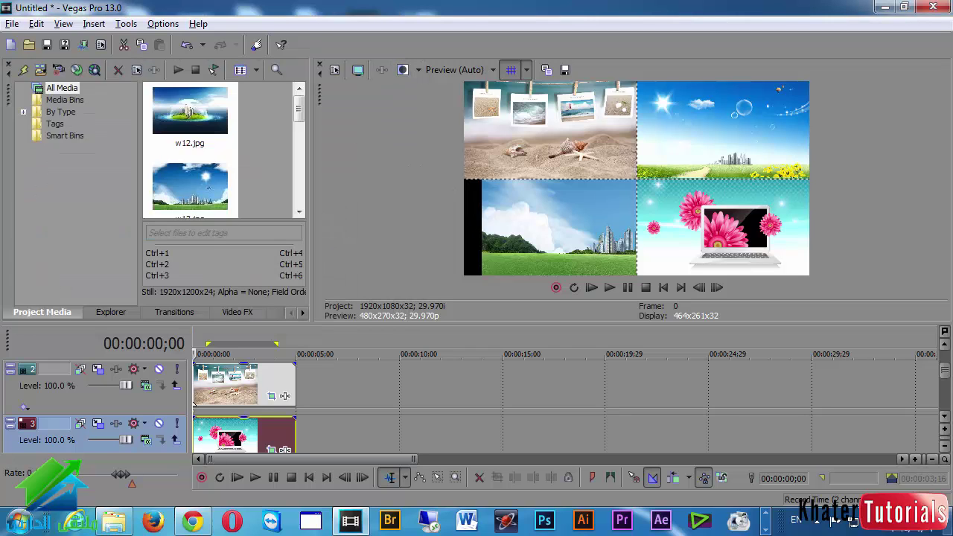
# Match the crop of the w13 clip on track 4 to the output aspect at its first frame.
pyautogui.click(944, 416)
pyautogui.click(944, 416)
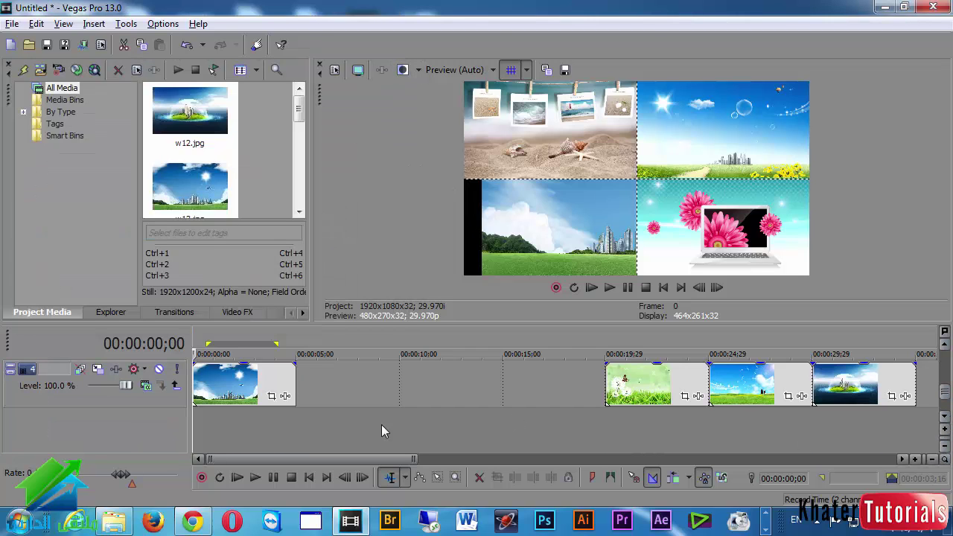
pyautogui.click(214, 392)
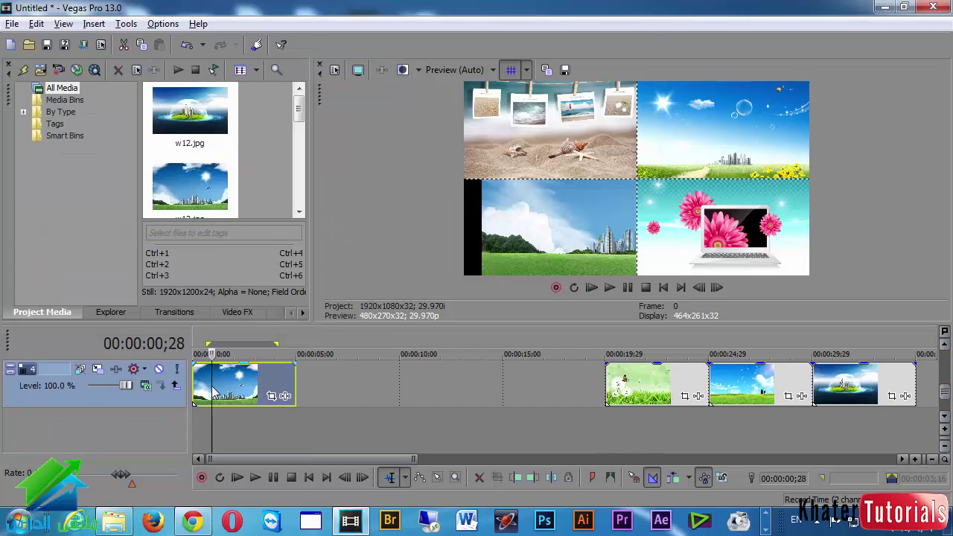
pyautogui.click(271, 396)
pyautogui.moveTo(128, 290); pyautogui.dragTo(49, 291)
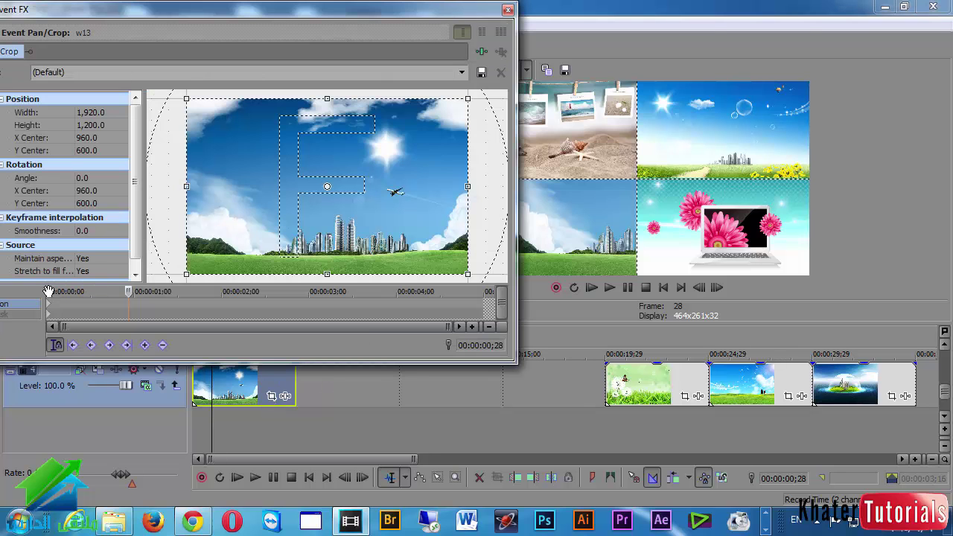
pyautogui.rightClick(261, 177)
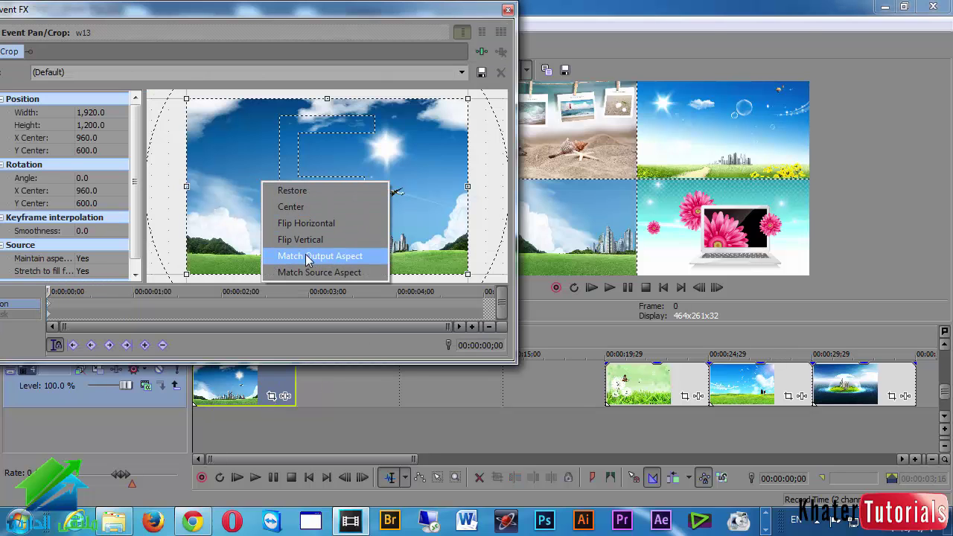
pyautogui.click(308, 256)
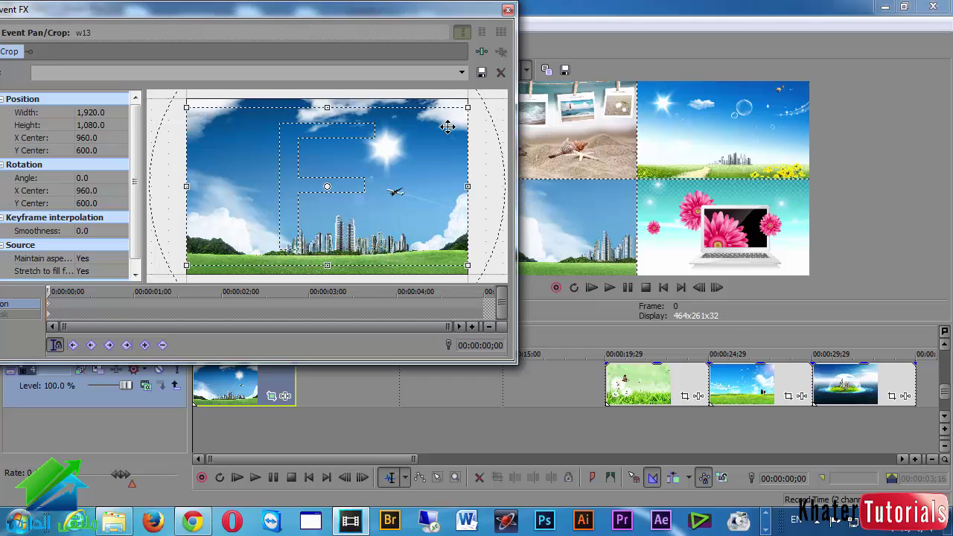
pyautogui.click(507, 9)
# Scale track 4 with Track Motion to about 978 × 550 in the lower-left quadrant, X about -489, Y about -270, and hide the preview grid.
pyautogui.click(101, 370)
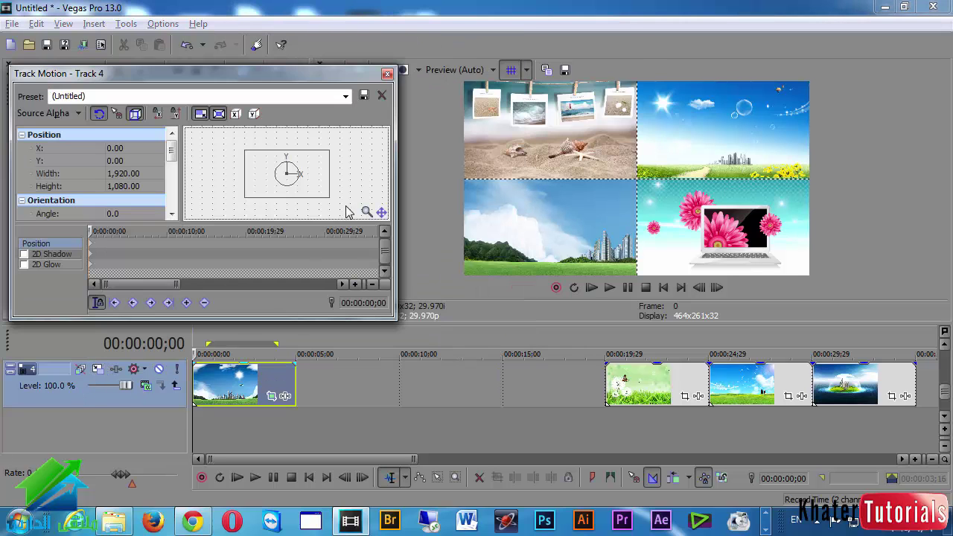
pyautogui.moveTo(329, 198); pyautogui.dragTo(249, 192)
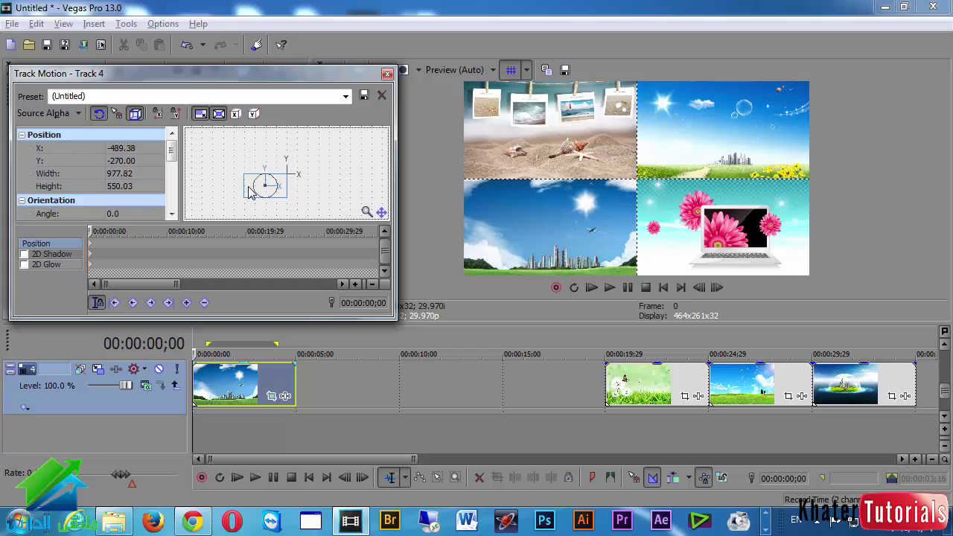
pyautogui.click(387, 73)
pyautogui.click(511, 71)
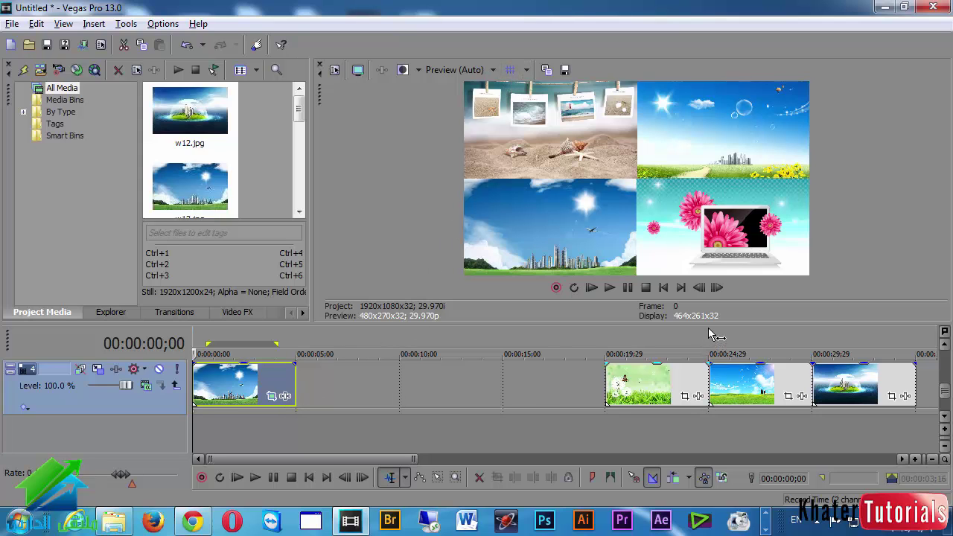
# Move the dandelion clip to track 3 after its first clip, the w18 clip to below it on track 4, and the w12 clip to the end of track 3.
pyautogui.moveTo(711, 322); pyautogui.dragTo(714, 268)
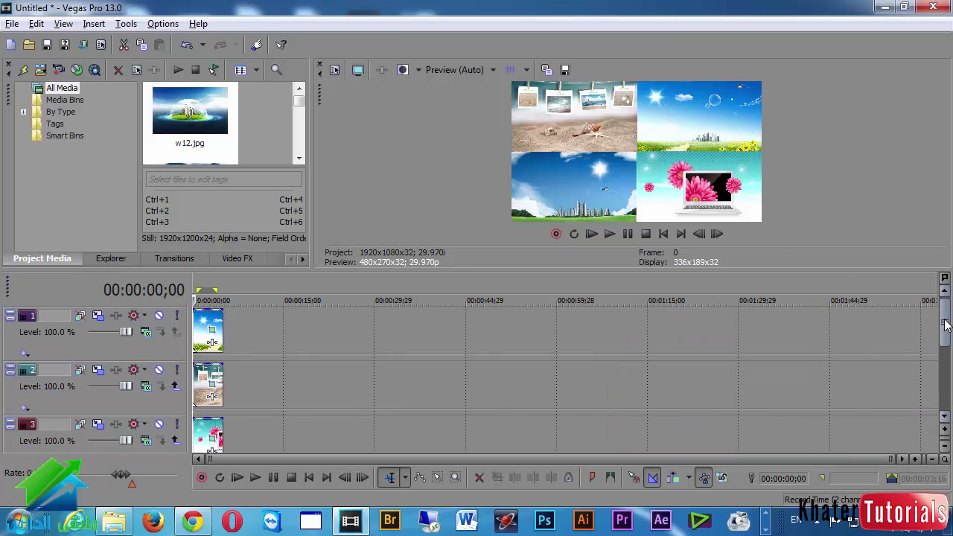
pyautogui.scroll(-2, 944, 367)
pyautogui.moveTo(327, 376); pyautogui.dragTo(245, 322)
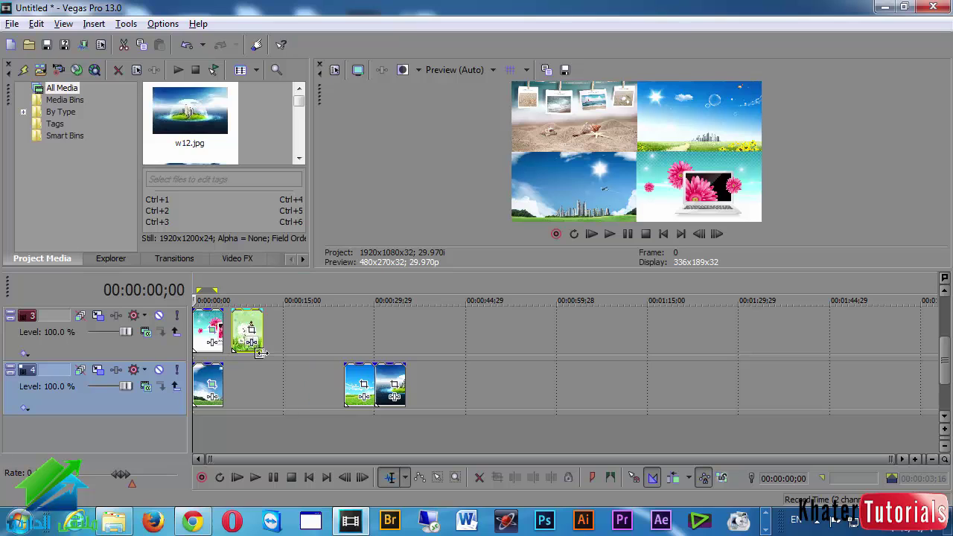
pyautogui.moveTo(356, 375); pyautogui.dragTo(245, 374)
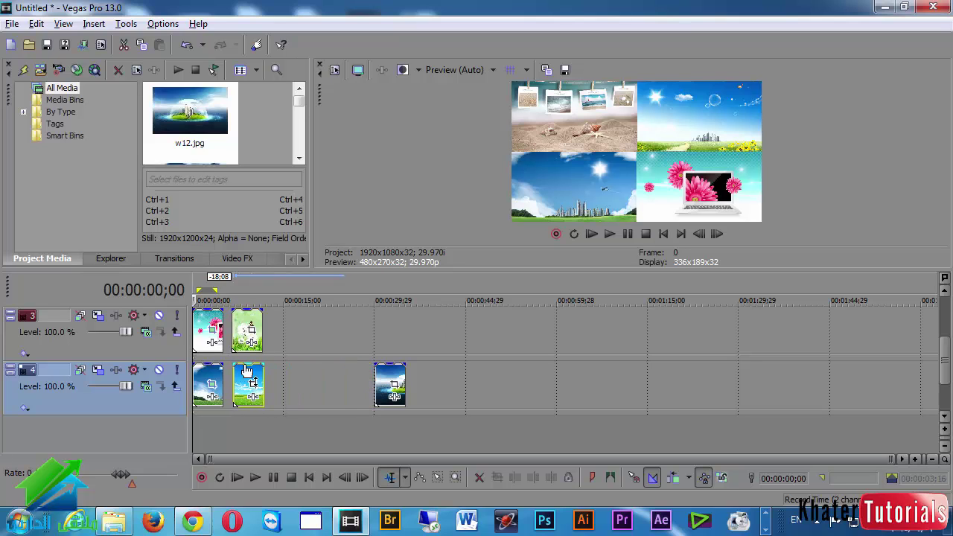
pyautogui.moveTo(390, 383); pyautogui.dragTo(291, 329)
# Examine how the repositioned clips on tracks 3 and 4 fill their quadrants compared with the first four-image section.
pyautogui.click(234, 424)
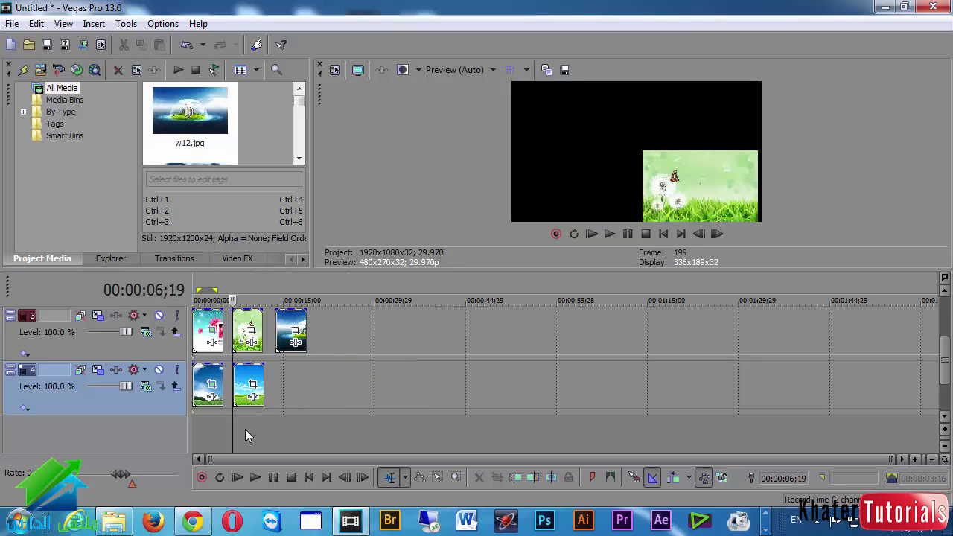
pyautogui.click(247, 424)
pyautogui.scroll(3, 305, 415)
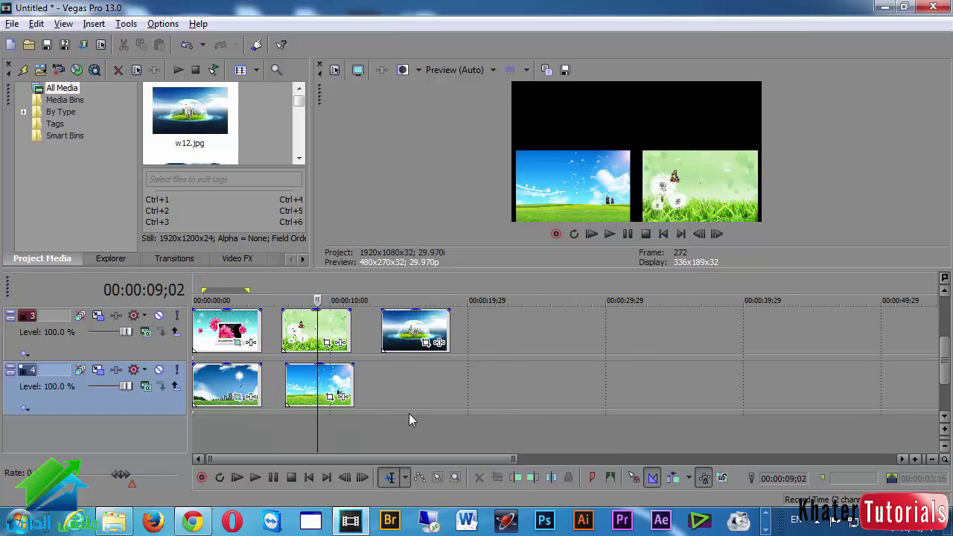
pyautogui.click(408, 420)
pyautogui.click(324, 421)
pyautogui.click(212, 423)
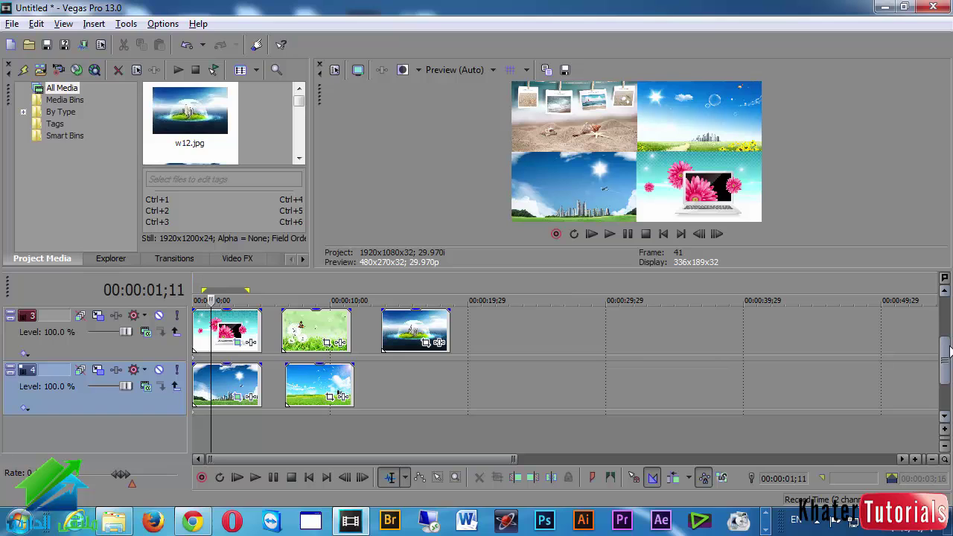
pyautogui.moveTo(944, 360); pyautogui.dragTo(943, 320)
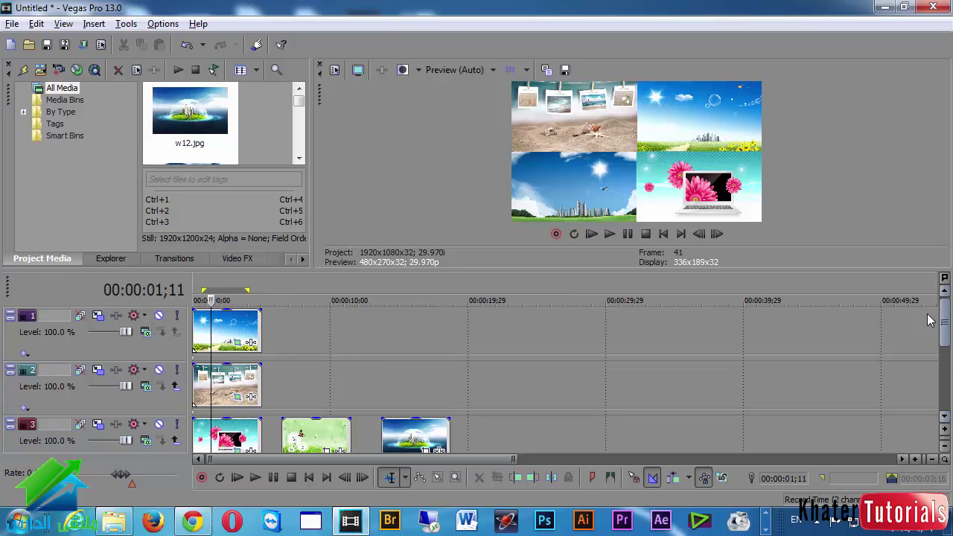
pyautogui.scroll(-3, 582, 444)
# Match the crop of the w17 clip on track 3 to the output aspect at its first frame.
pyautogui.click(320, 442)
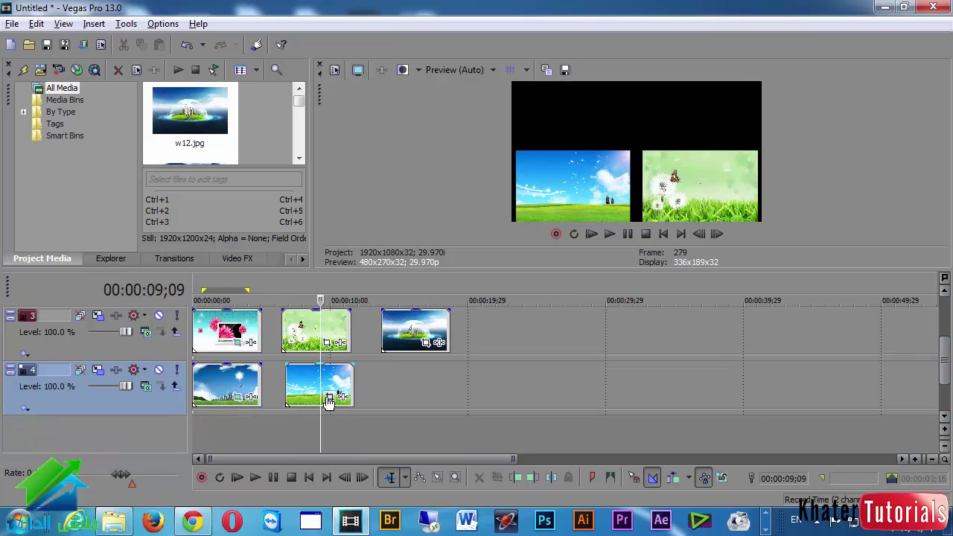
pyautogui.click(327, 343)
pyautogui.rightClick(308, 182)
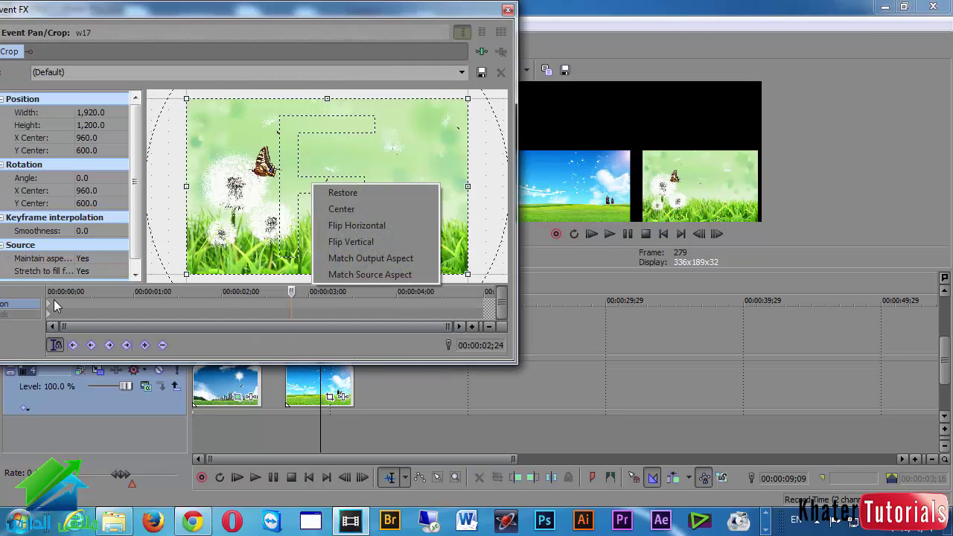
pyautogui.click(50, 300)
pyautogui.rightClick(321, 162)
pyautogui.click(360, 232)
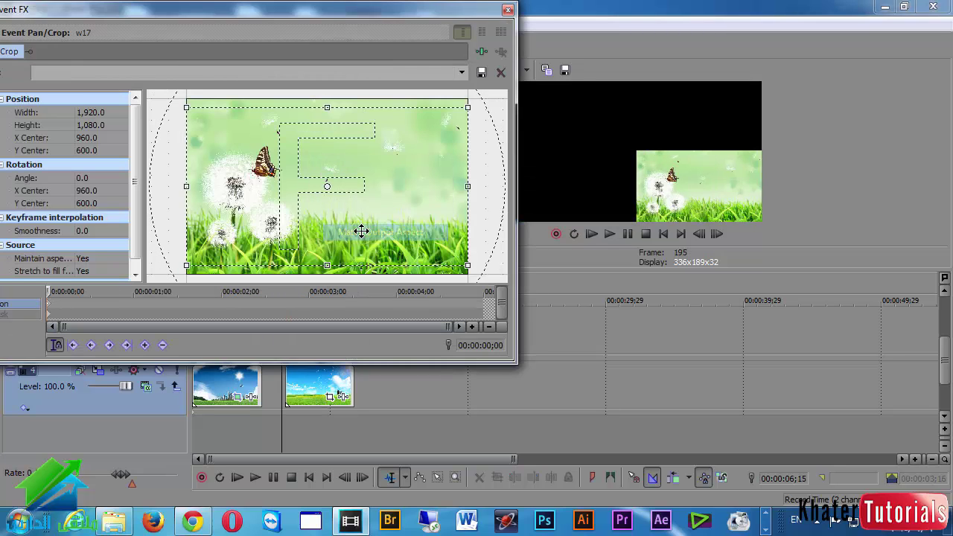
pyautogui.click(507, 10)
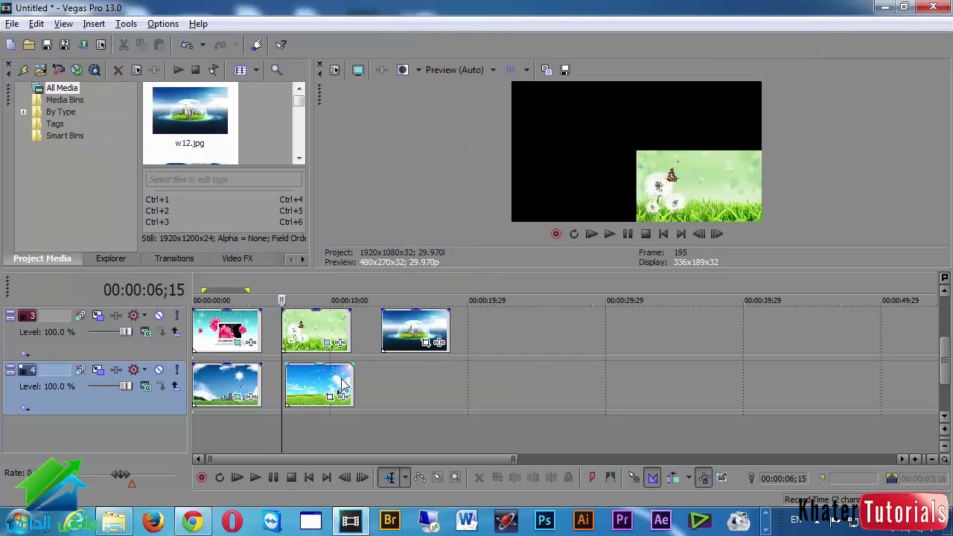
# Match the crop of the w18 clip on track 4 to the output aspect and check both lower quadrants in the preview.
pyautogui.click(329, 396)
pyautogui.rightClick(282, 237)
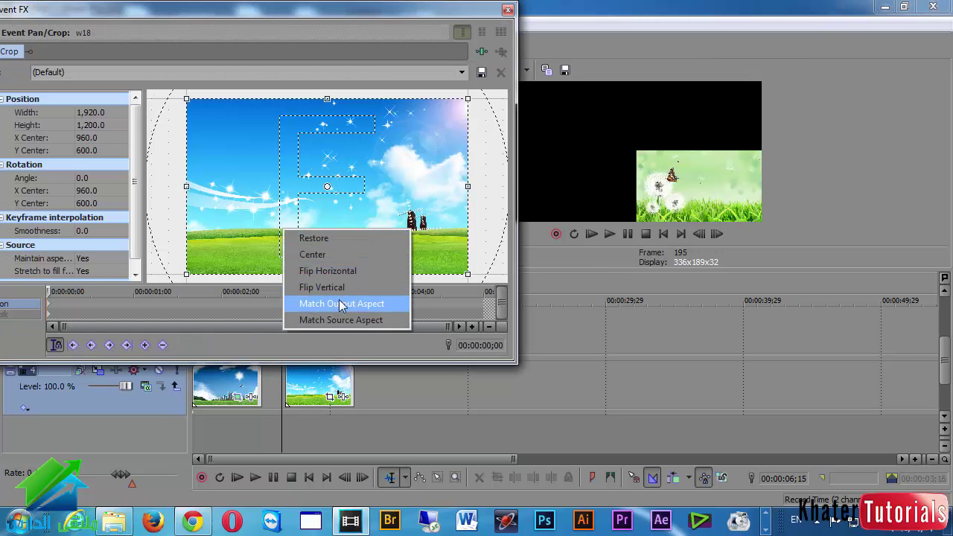
pyautogui.click(343, 300)
pyautogui.click(507, 10)
pyautogui.click(314, 383)
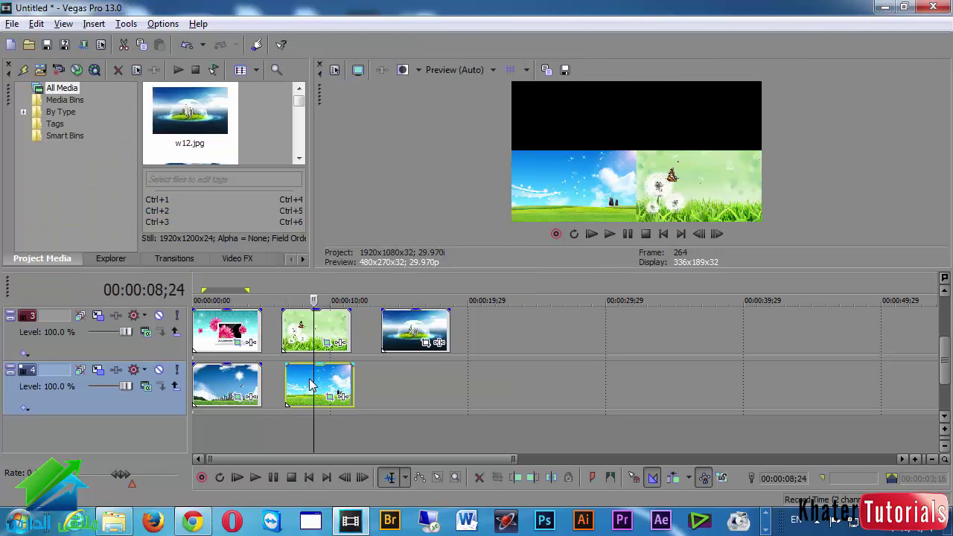
pyautogui.click(311, 380)
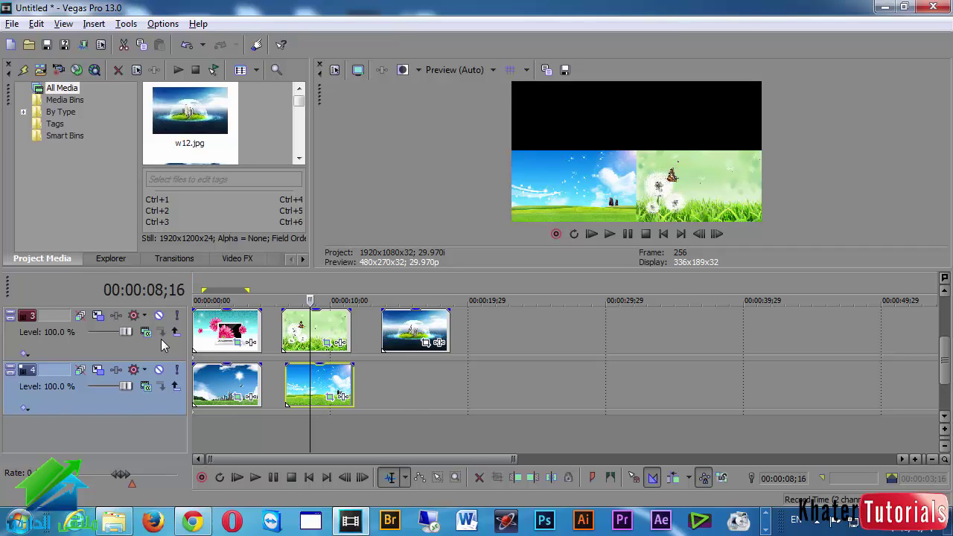
# Review the four-image composite near the start of the timeline, across the stacked tracks.
pyautogui.scroll(2, 942, 355)
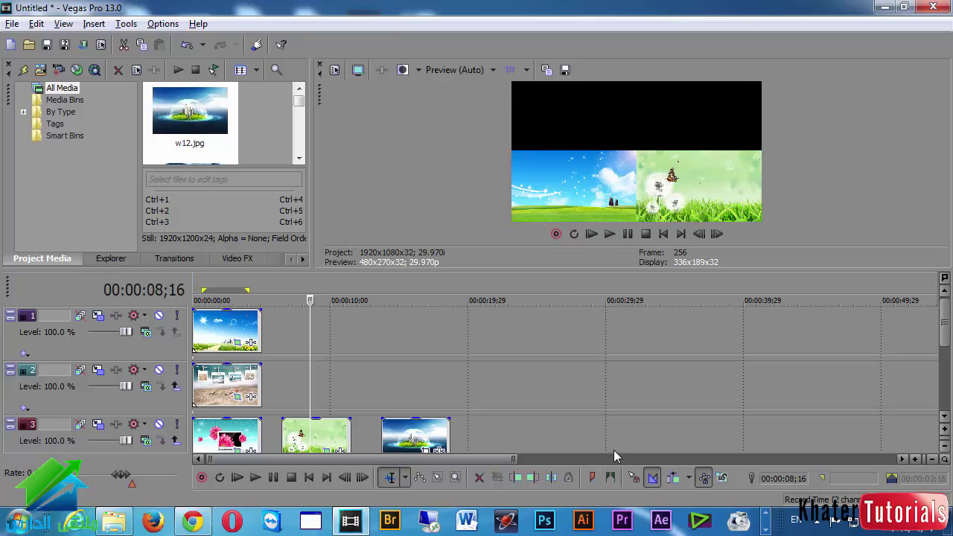
pyautogui.click(201, 327)
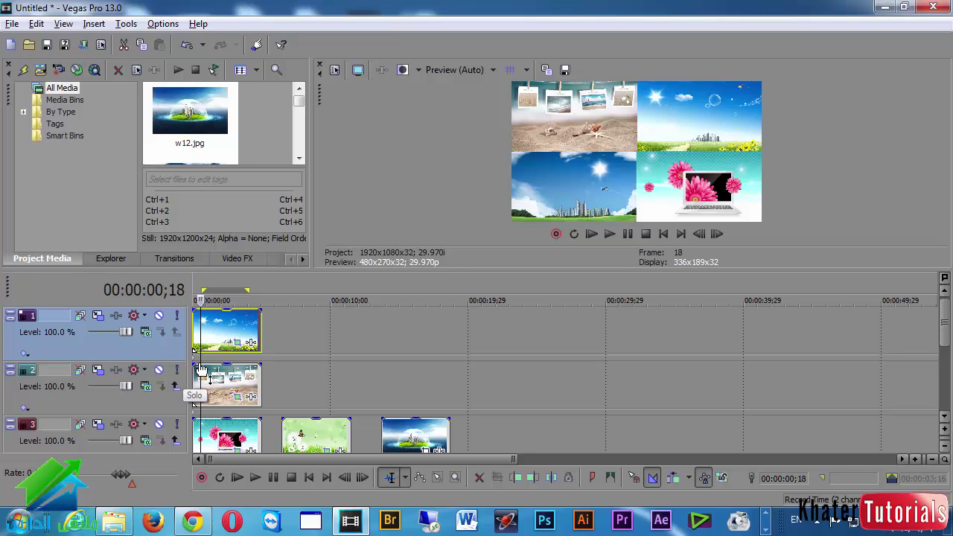
pyautogui.scroll(5, 223, 390)
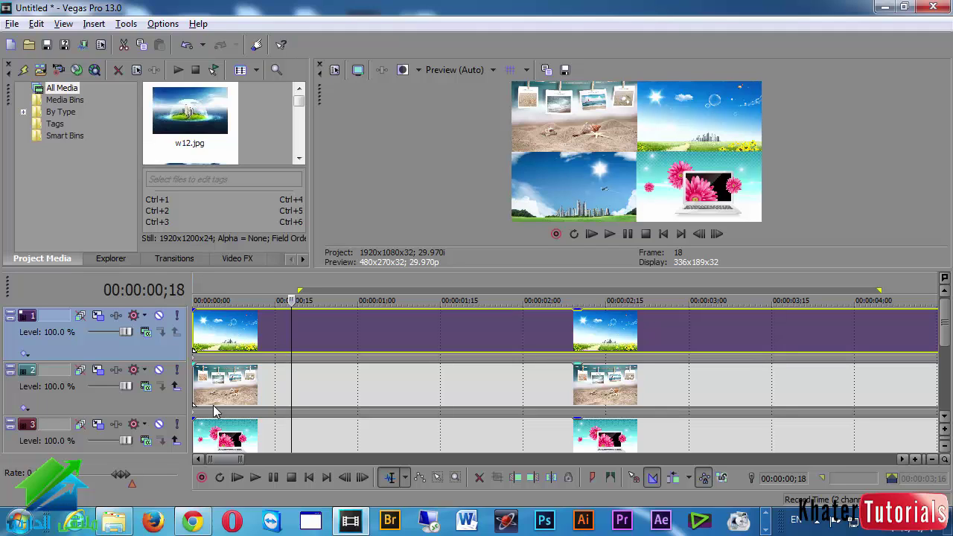
pyautogui.scroll(-5, 264, 402)
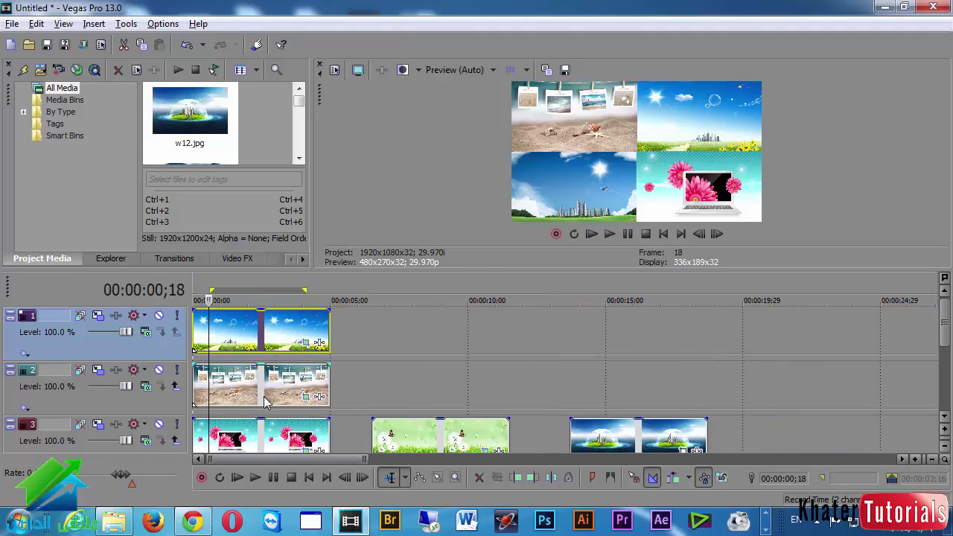
pyautogui.scroll(2, 249, 400)
# Look at the program Preferences without changing them, and compare the preview with and without the grid overlay.
pyautogui.click(162, 23)
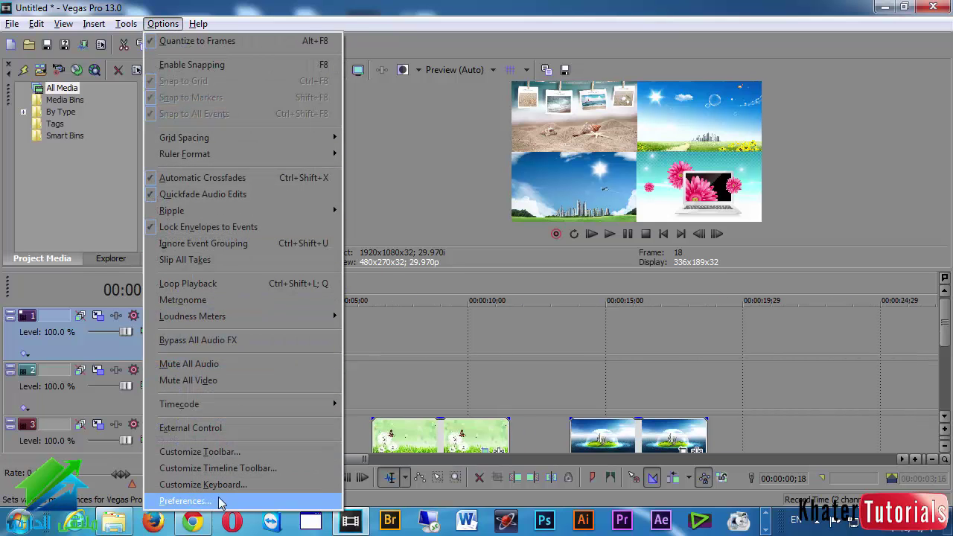
pyautogui.click(245, 502)
pyautogui.click(554, 480)
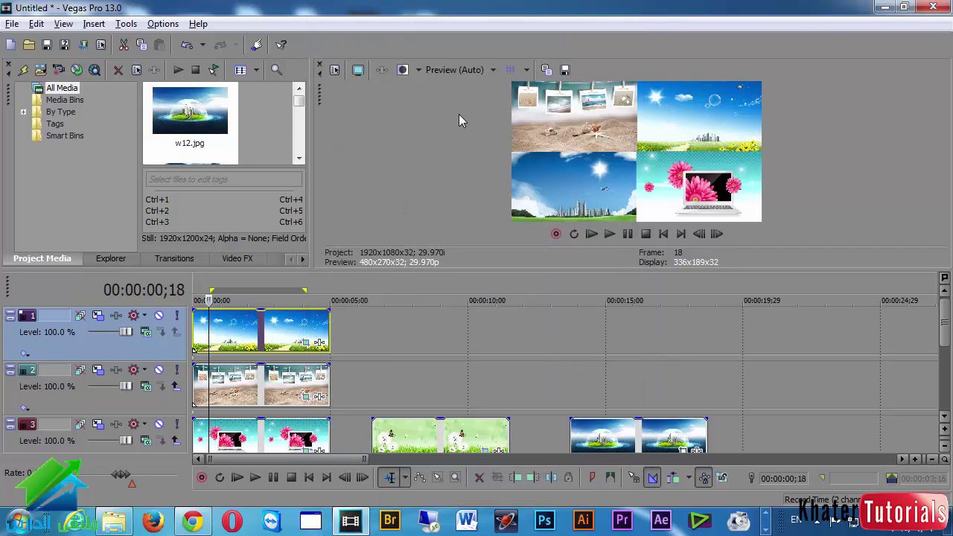
pyautogui.click(511, 69)
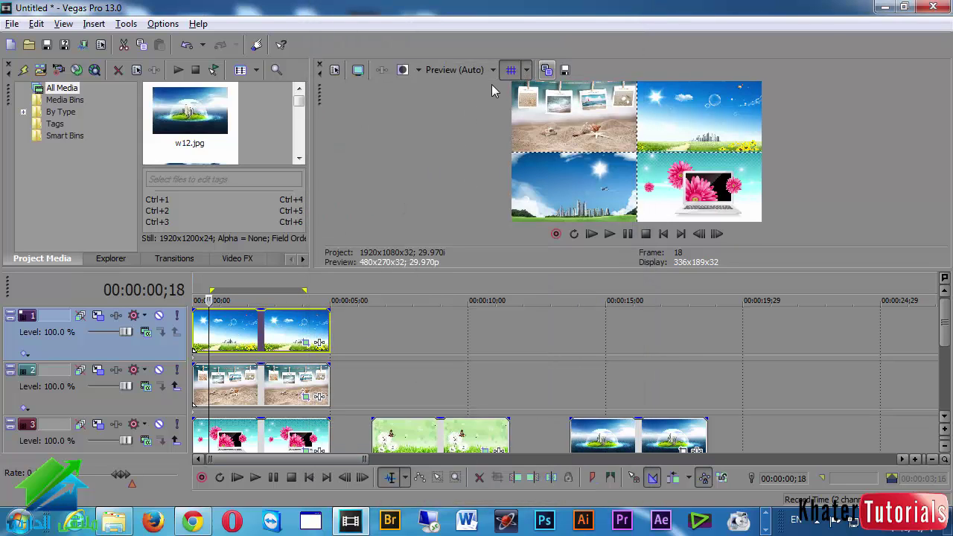
pyautogui.click(510, 71)
pyautogui.click(510, 70)
pyautogui.click(513, 70)
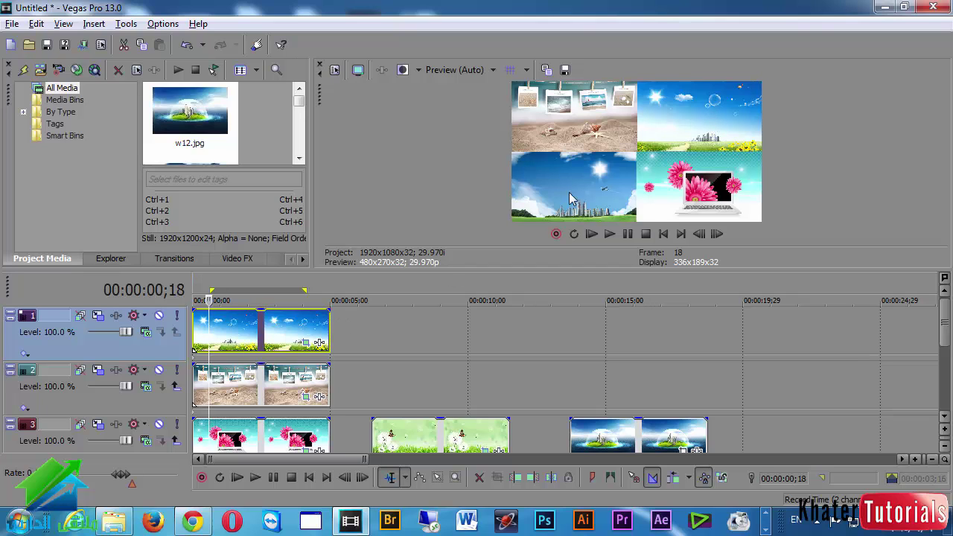
# Start a new empty project without saving the changes to the current one.
pyautogui.click(11, 45)
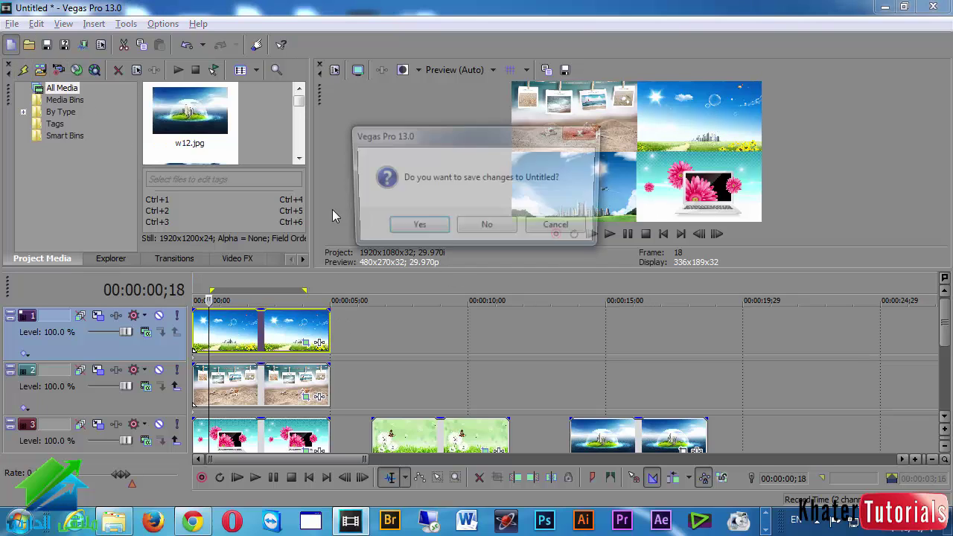
pyautogui.click(559, 233)
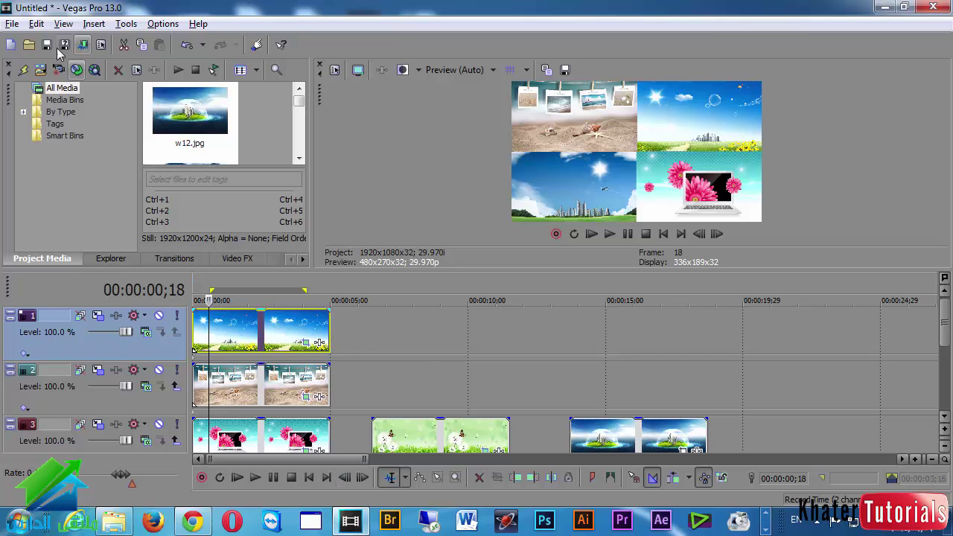
pyautogui.click(12, 46)
pyautogui.click(482, 227)
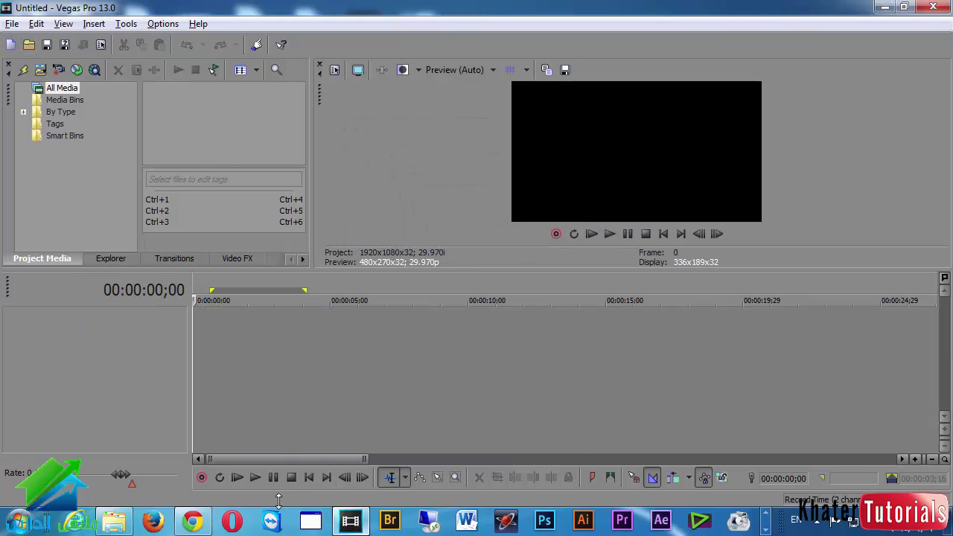
# Add the wallpaper images from the file folder to the timeline on a video track and insert three empty video tracks above it.
pyautogui.click(115, 521)
pyautogui.moveTo(468, 201); pyautogui.dragTo(135, 392)
pyautogui.rightClick(135, 392)
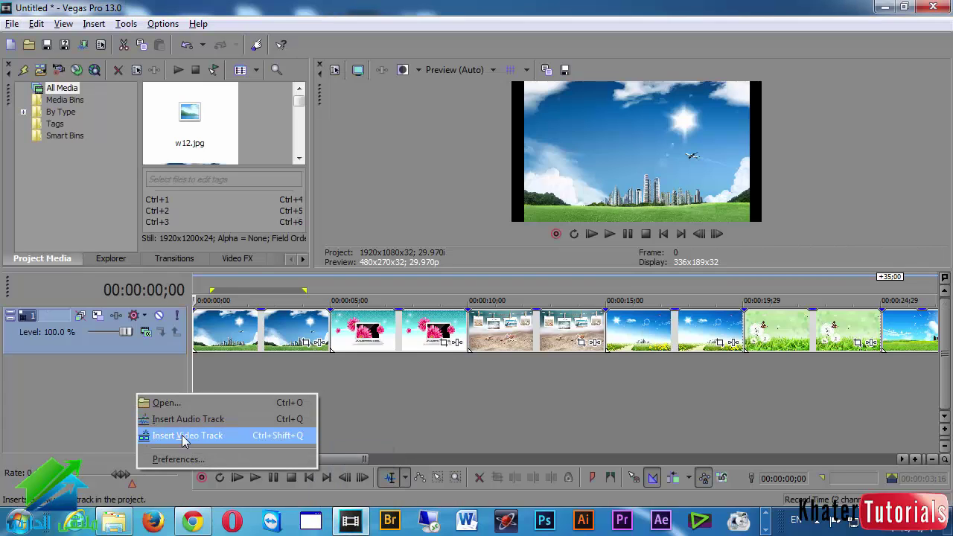
pyautogui.click(186, 435)
pyautogui.rightClick(71, 431)
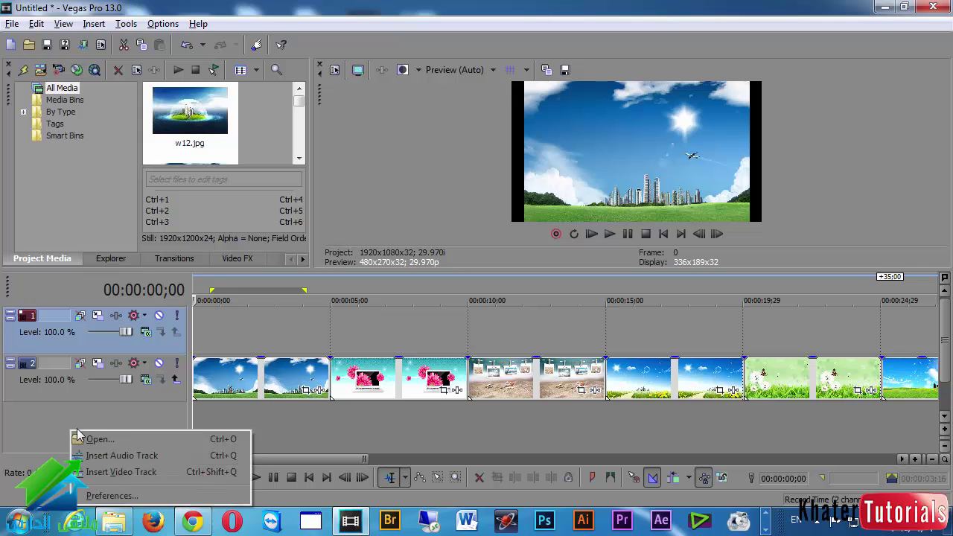
pyautogui.click(109, 472)
pyautogui.rightClick(69, 339)
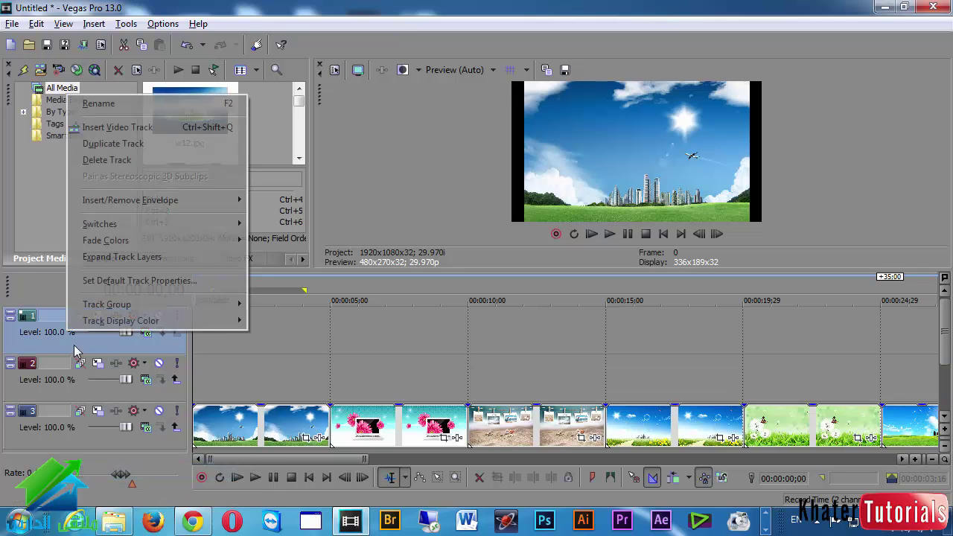
pyautogui.click(111, 127)
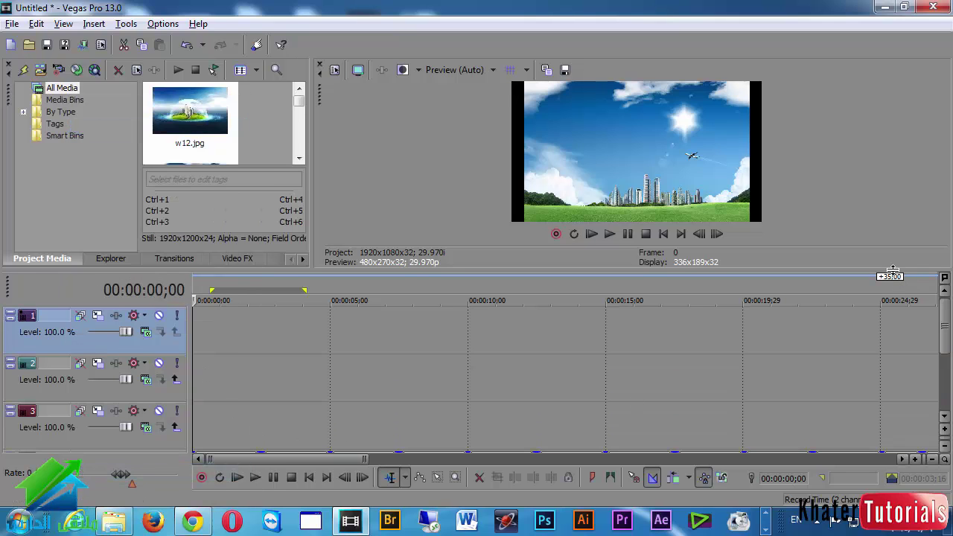
# Stack the second, third and fourth images at the timeline start on tracks 3, 2 and 1 respectively.
pyautogui.moveTo(892, 271); pyautogui.dragTo(890, 237)
pyautogui.moveTo(376, 439); pyautogui.dragTo(238, 391)
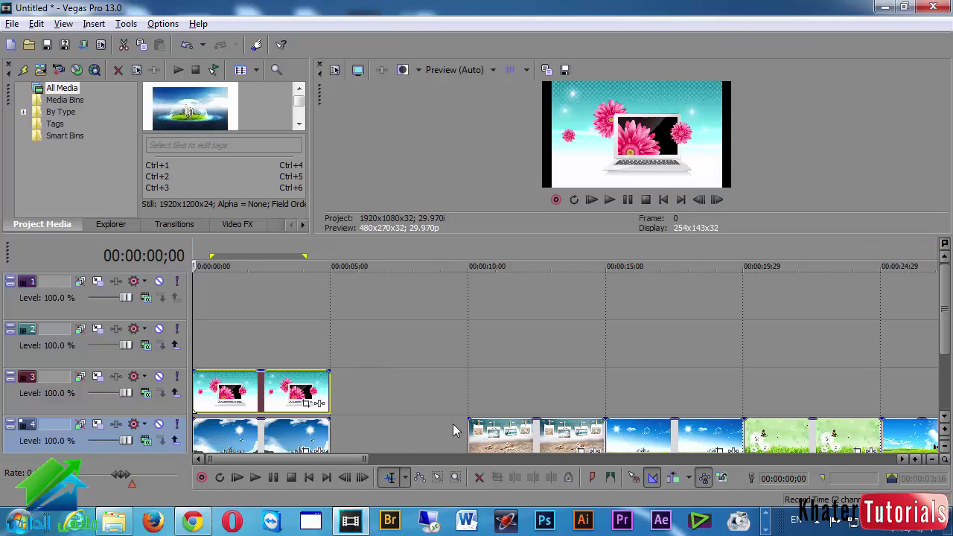
pyautogui.moveTo(521, 435); pyautogui.dragTo(246, 344)
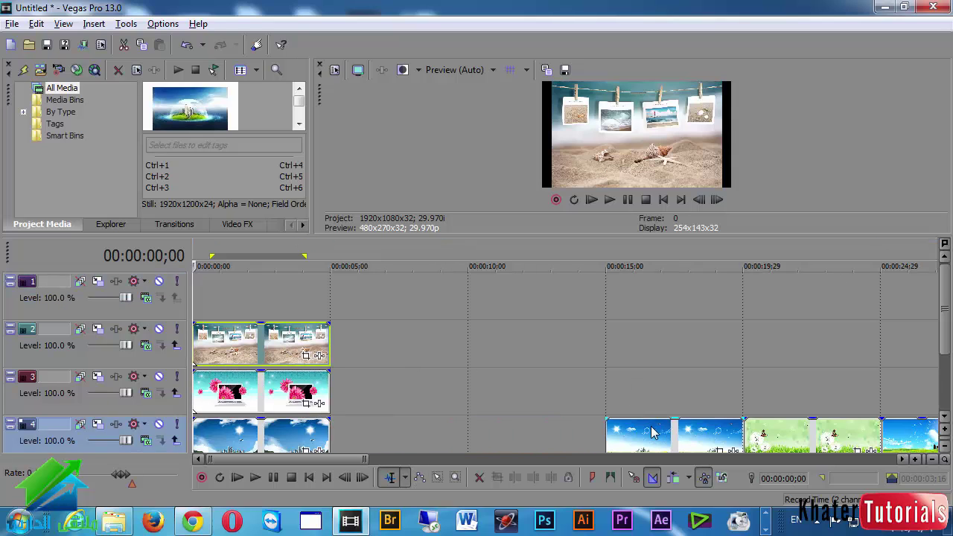
pyautogui.moveTo(655, 435); pyautogui.dragTo(239, 296)
# Scale track 1 to about 1,120 by 630 in Track Motion and place it in the upper-right quadrant at about X 591, Y 287.
pyautogui.click(96, 281)
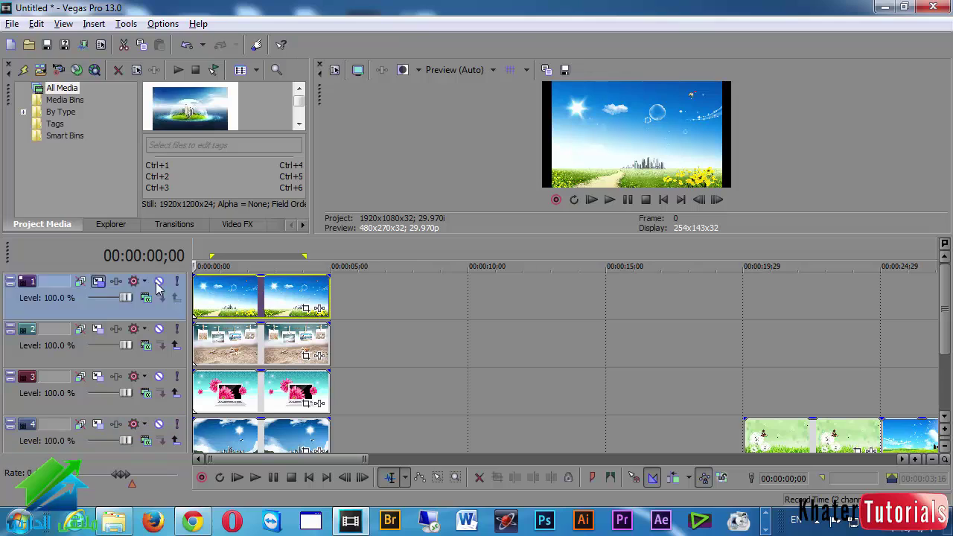
pyautogui.moveTo(330, 199); pyautogui.dragTo(304, 171)
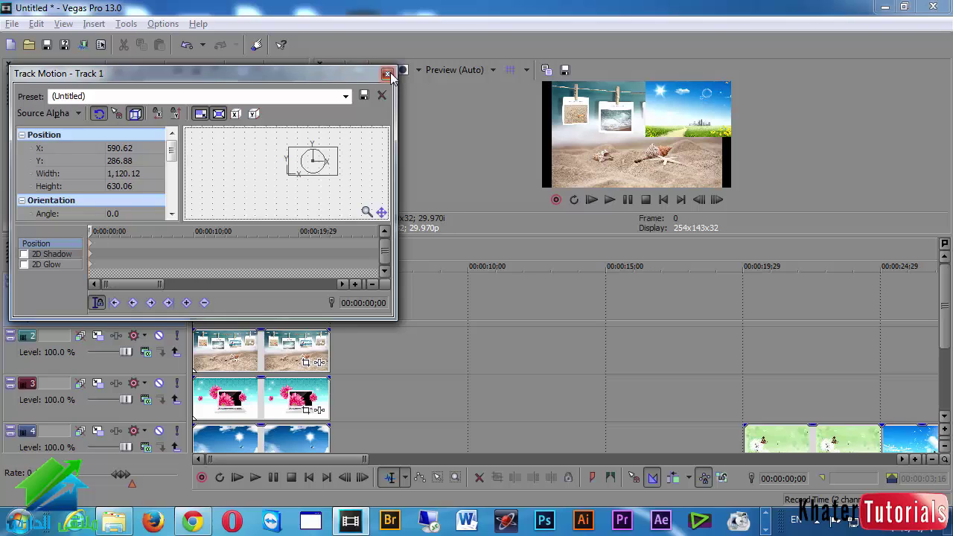
pyautogui.click(387, 74)
# Scale track 2 to about 1,036 by 583 in Track Motion and place it in the upper-left quadrant.
pyautogui.click(80, 350)
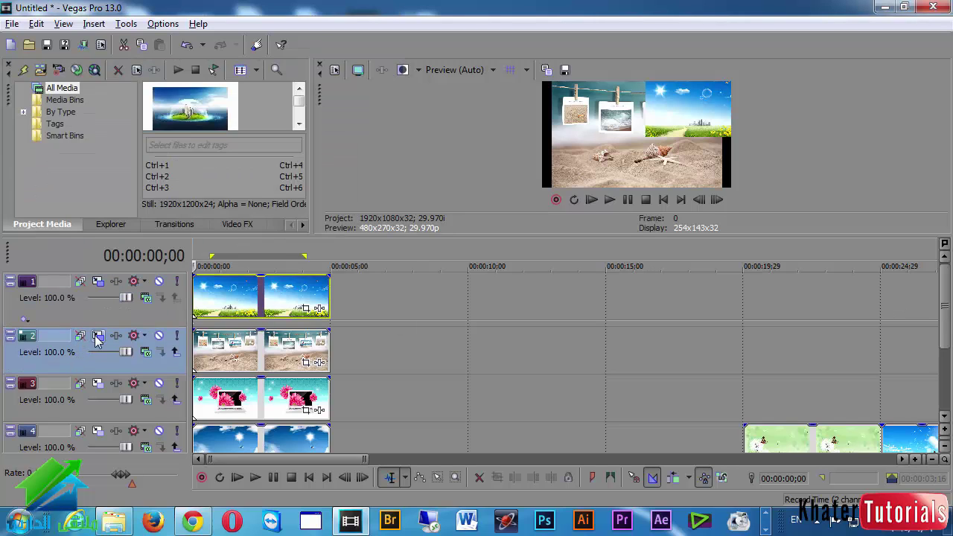
pyautogui.click(80, 336)
pyautogui.moveTo(325, 196); pyautogui.dragTo(264, 168)
pyautogui.scroll(5, 265, 168)
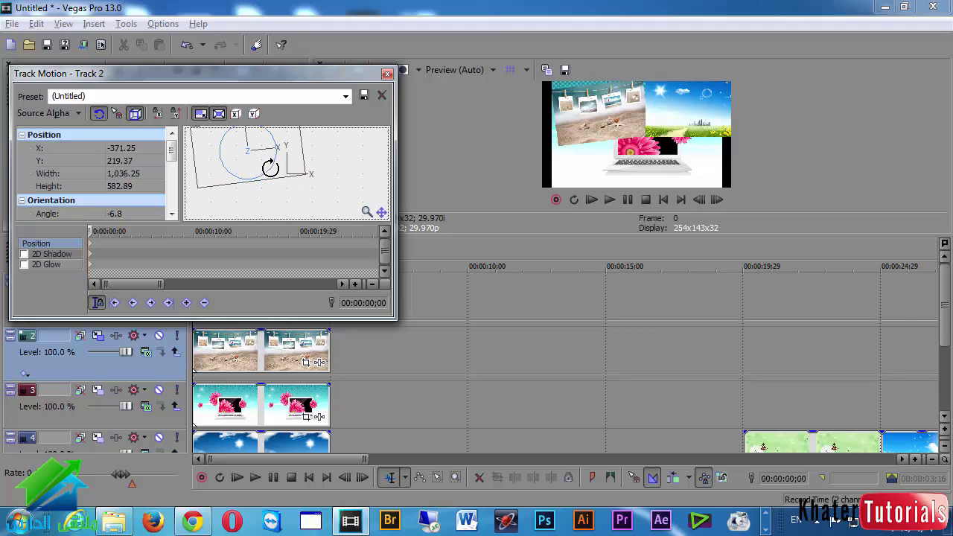
pyautogui.moveTo(271, 169); pyautogui.dragTo(236, 176)
pyautogui.click(387, 73)
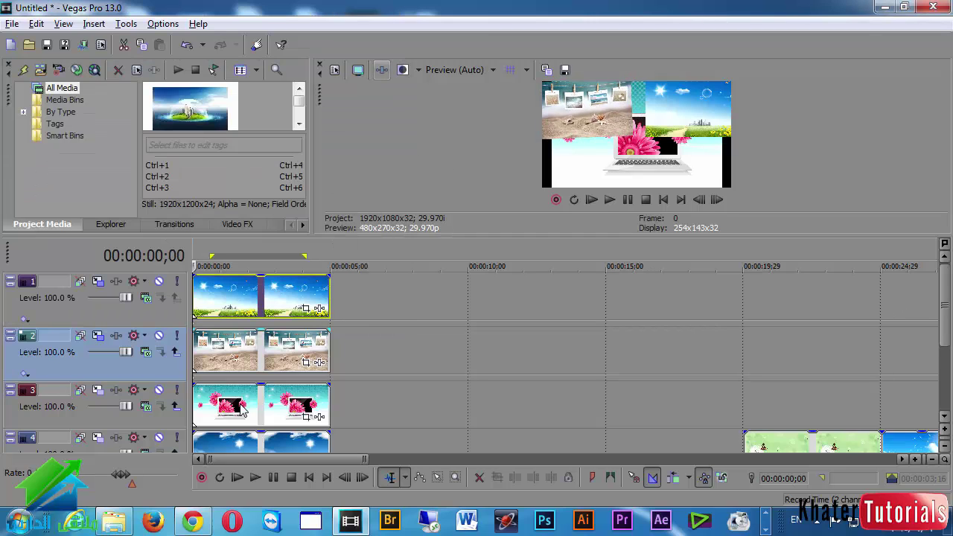
# Scale track 3 to about 1,072 by 603 in Track Motion from the timeline start, placing it lower right at about X 497, Y -331.
pyautogui.click(236, 419)
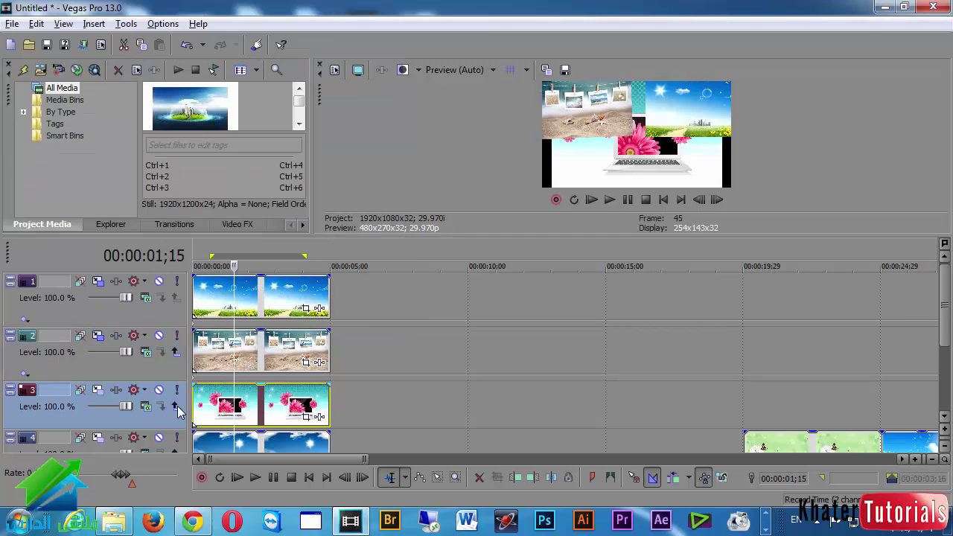
pyautogui.click(80, 390)
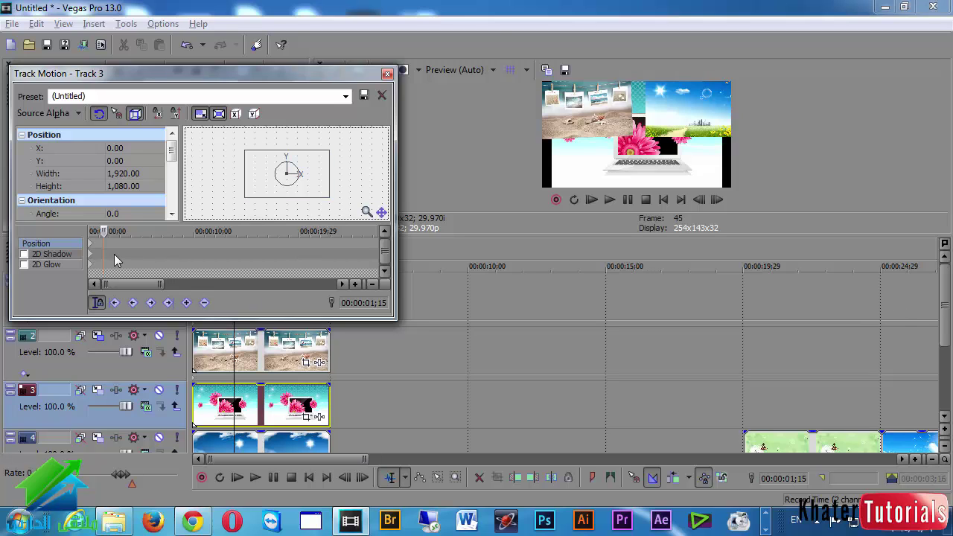
pyautogui.click(88, 248)
pyautogui.moveTo(245, 198); pyautogui.dragTo(303, 204)
pyautogui.scroll(2, 312, 184)
pyautogui.scroll(2, 345, 230)
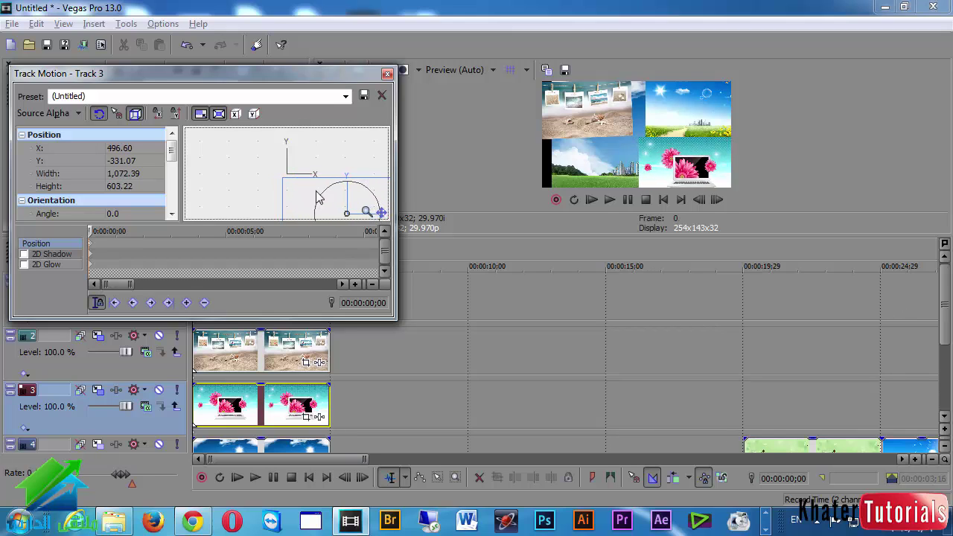
pyautogui.click(387, 73)
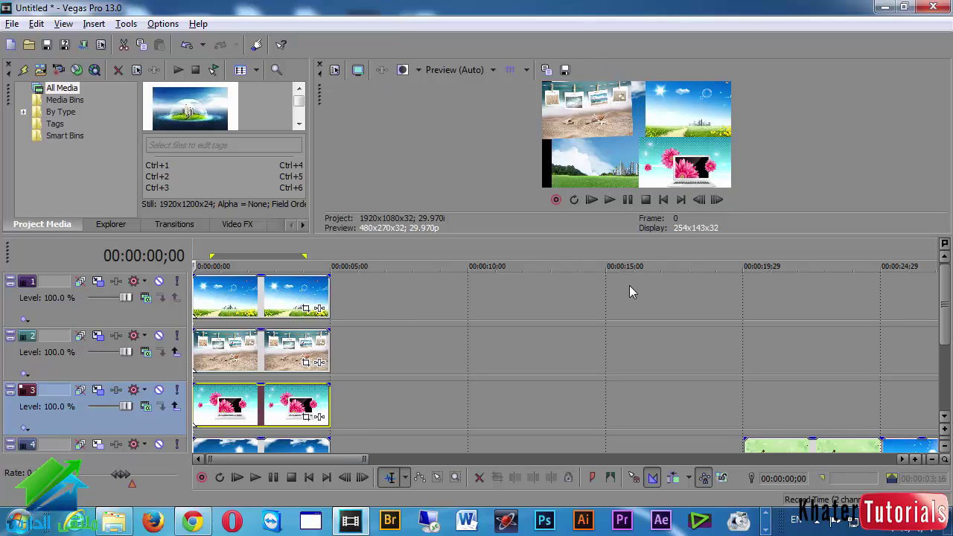
# Show the grid overlay on the video preview and look at the grid divisions in the Video preferences without changing them.
pyautogui.click(510, 70)
pyautogui.click(511, 72)
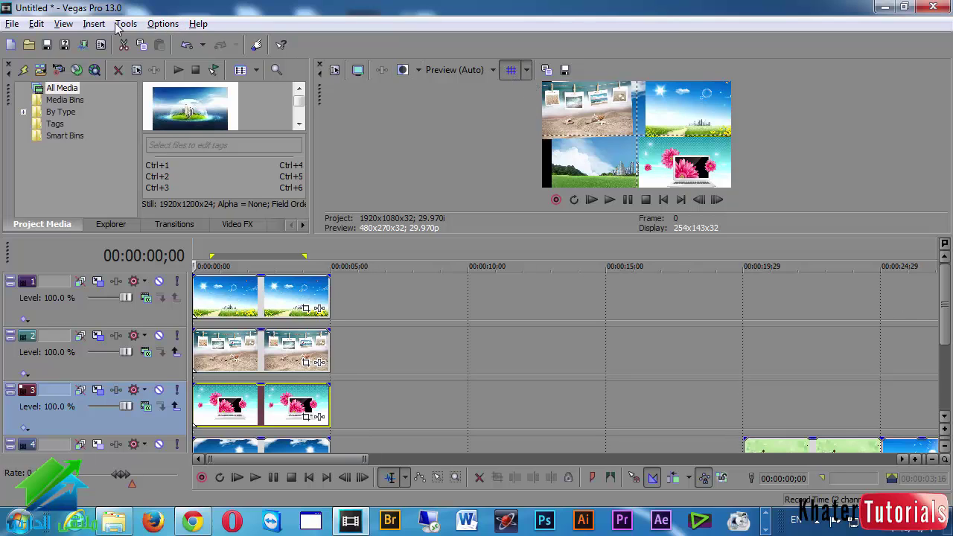
pyautogui.click(163, 24)
pyautogui.click(193, 483)
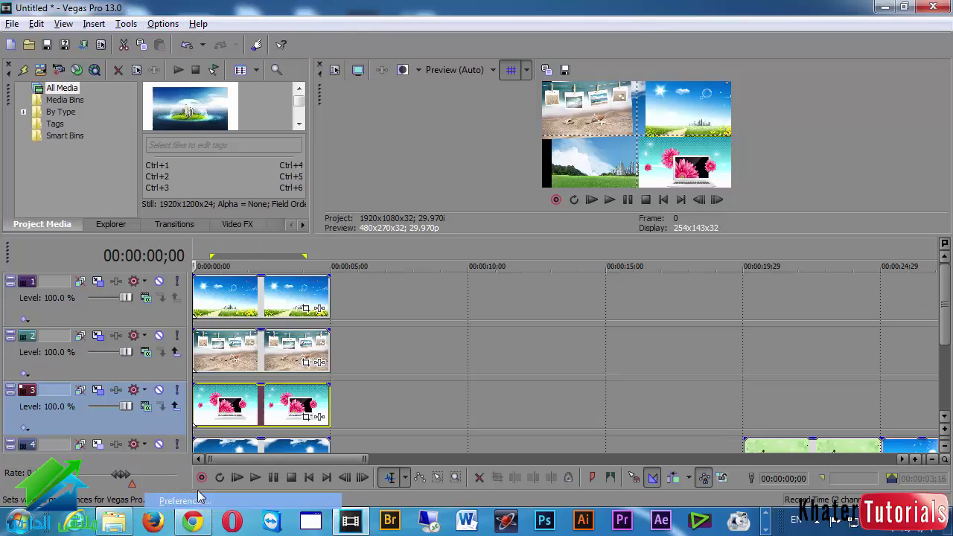
pyautogui.click(374, 50)
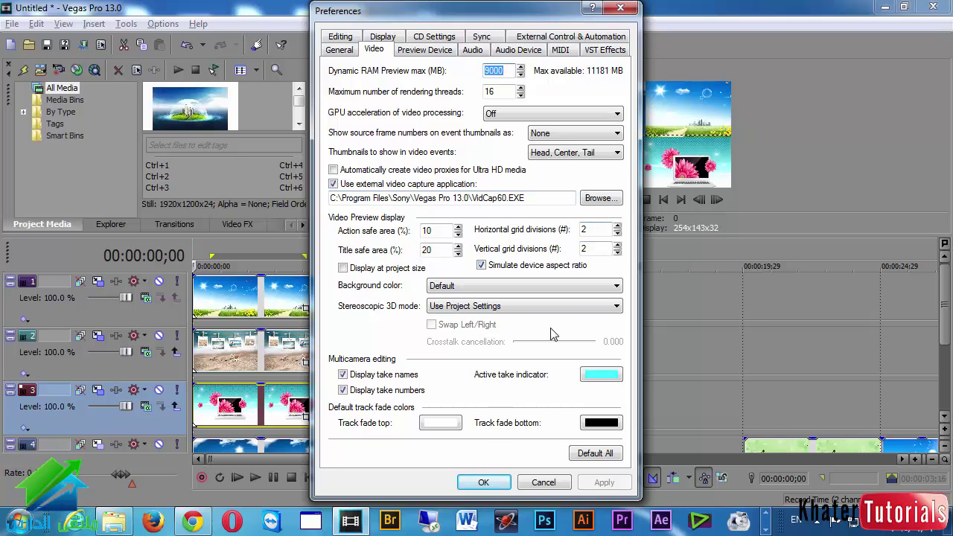
pyautogui.click(543, 482)
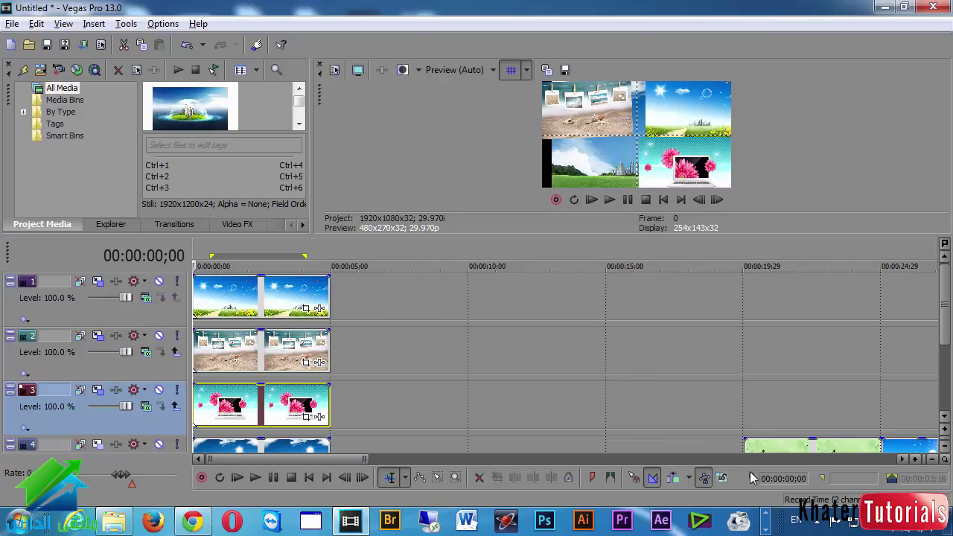
pyautogui.click(765, 527)
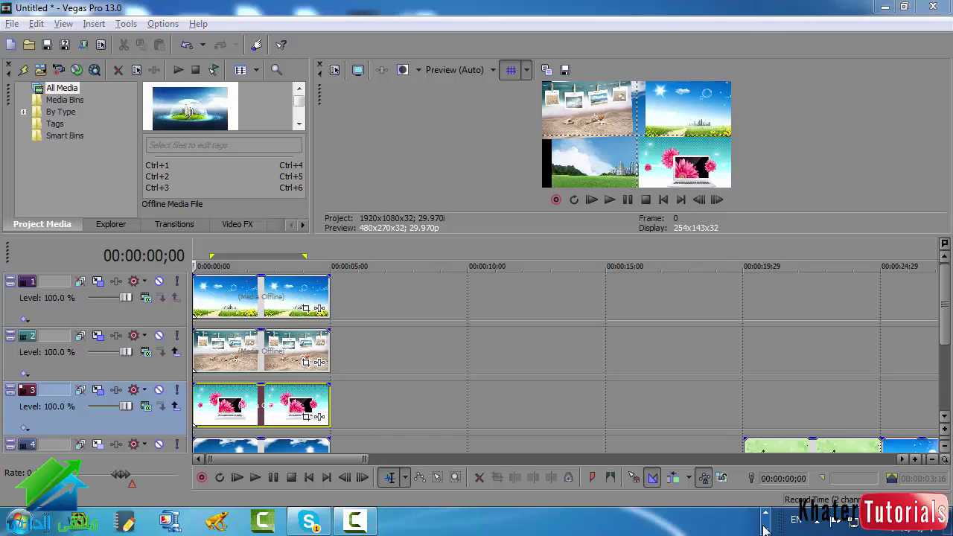
pyautogui.click(365, 516)
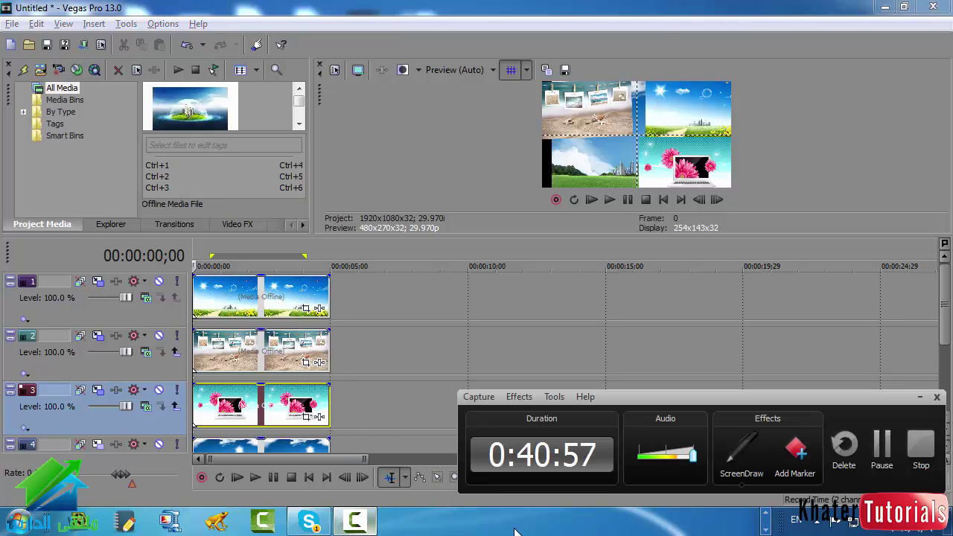
pyautogui.click(920, 399)
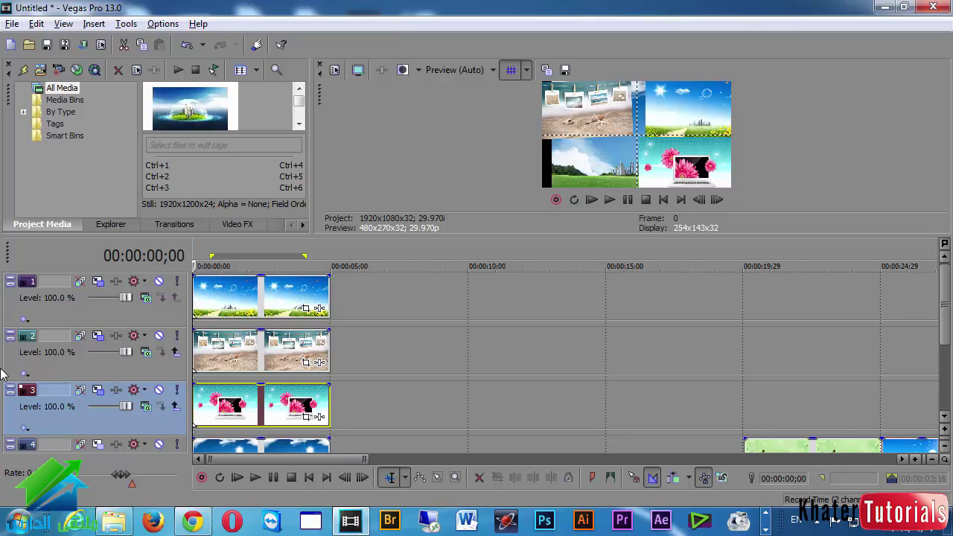
# Set the preview's horizontal grid divisions to 3 in the Video preferences.
pyautogui.click(45, 314)
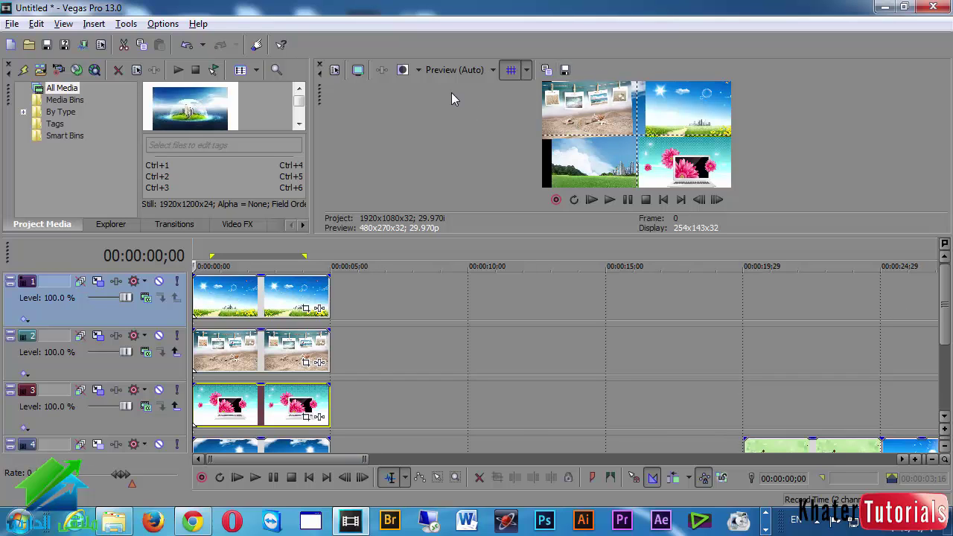
pyautogui.click(163, 23)
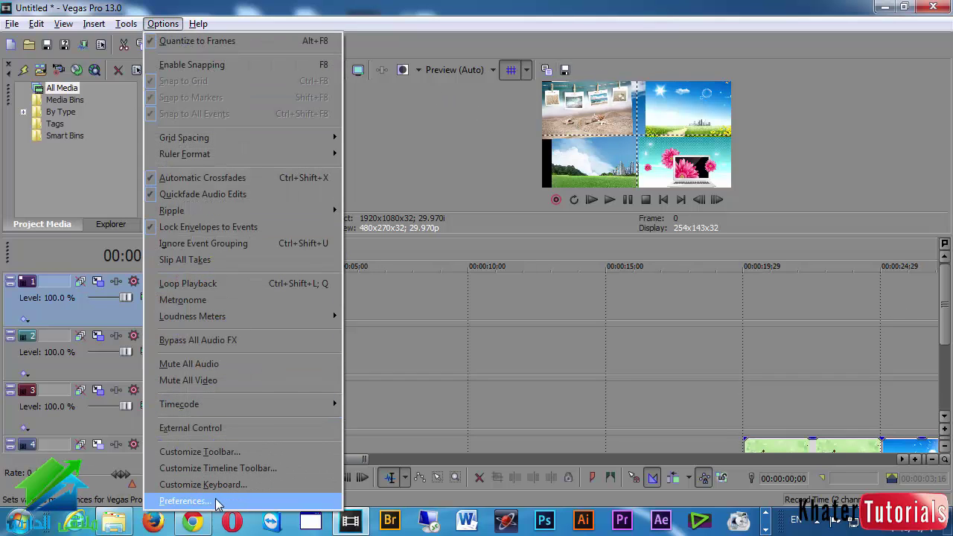
pyautogui.click(218, 502)
pyautogui.click(374, 49)
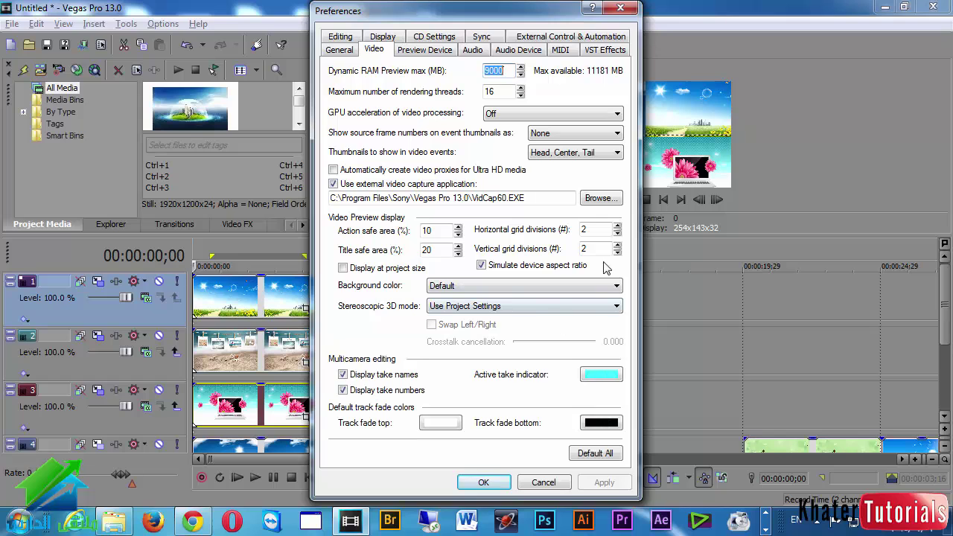
pyautogui.doubleClick(602, 231)
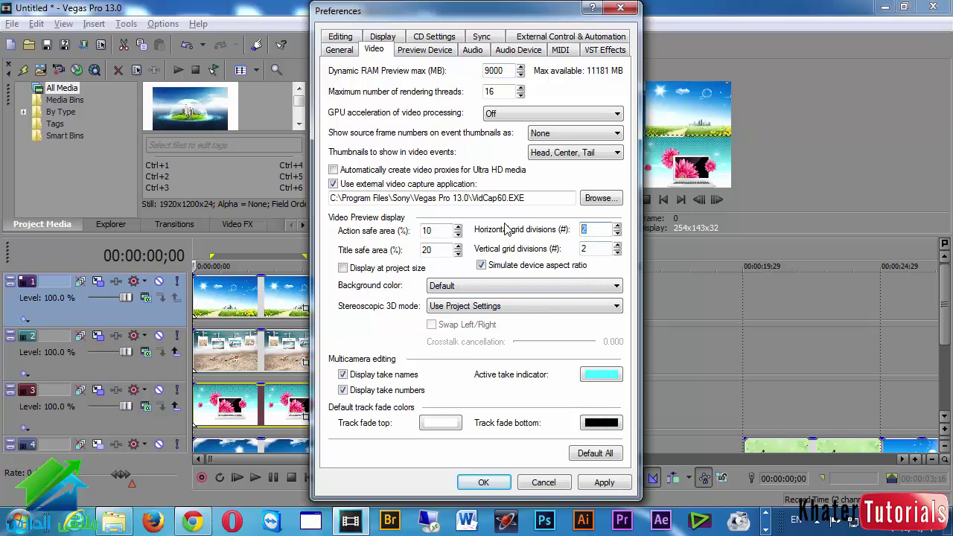
pyautogui.click(483, 482)
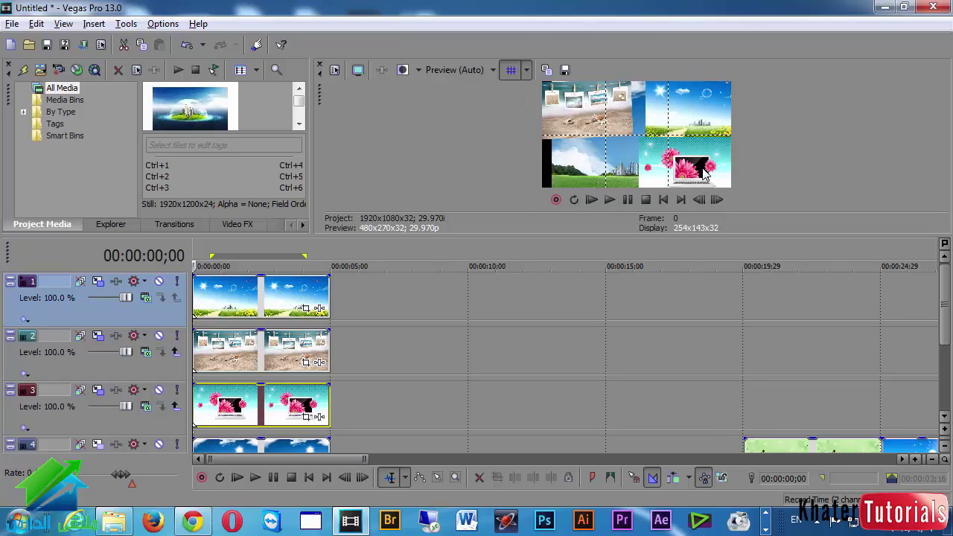
# Set the preview's vertical grid divisions to 3 in the Video preferences and enlarge the video preview area.
pyautogui.click(163, 23)
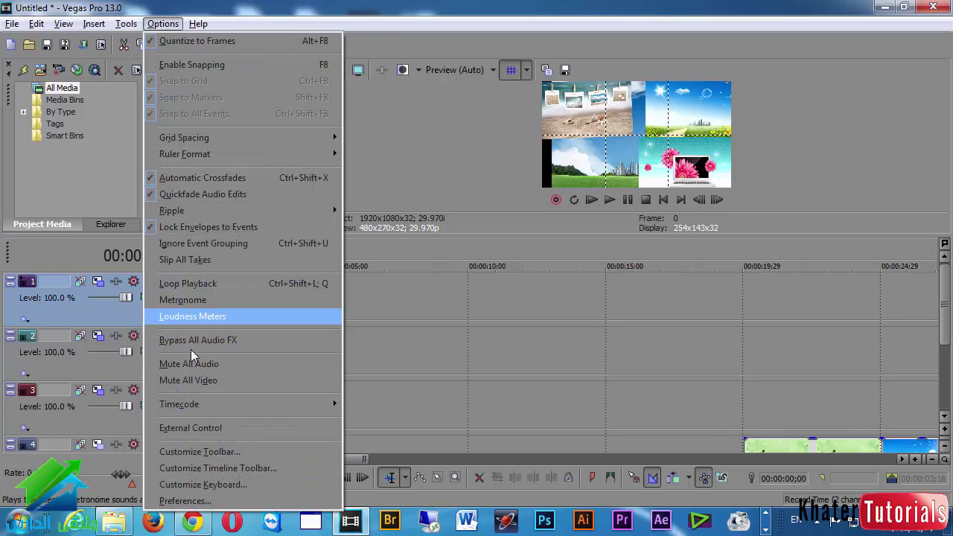
pyautogui.click(184, 500)
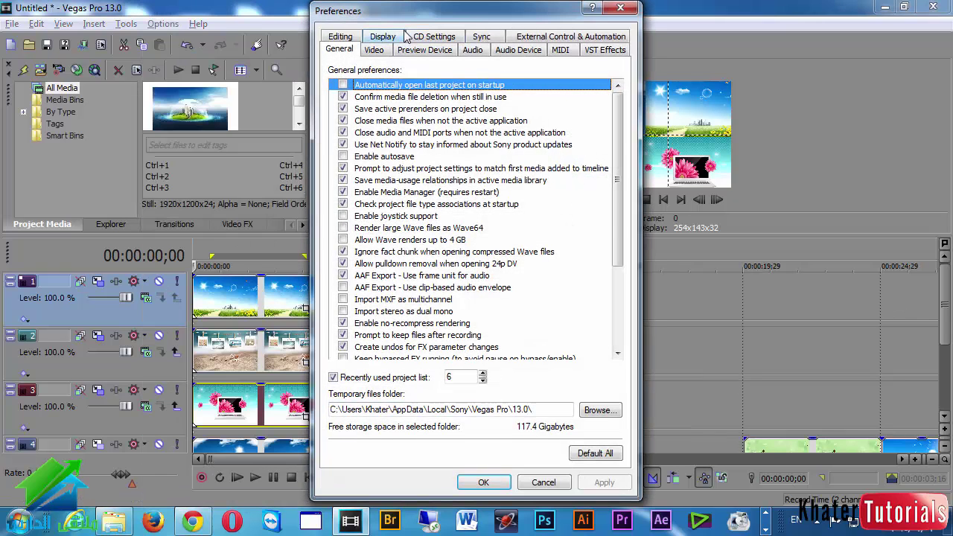
pyautogui.click(374, 50)
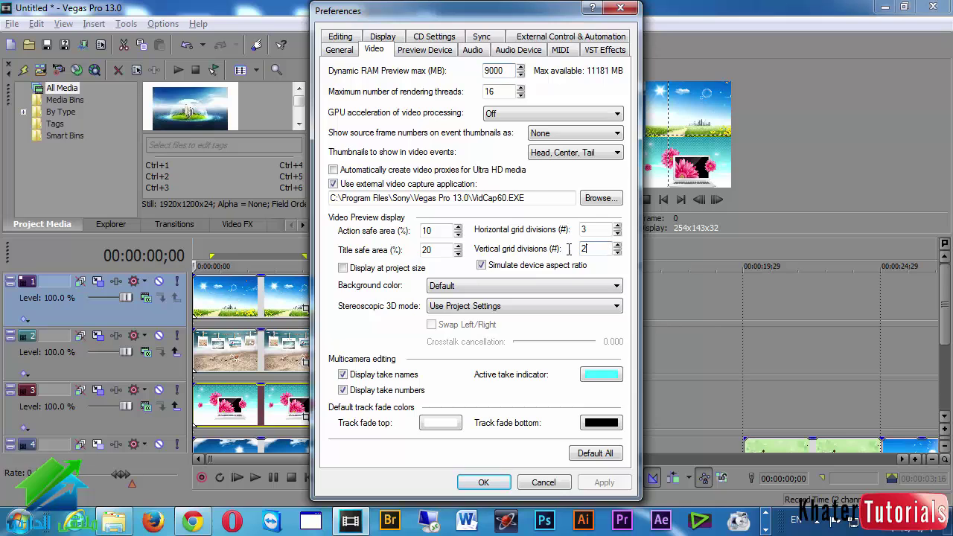
pyautogui.write('3')
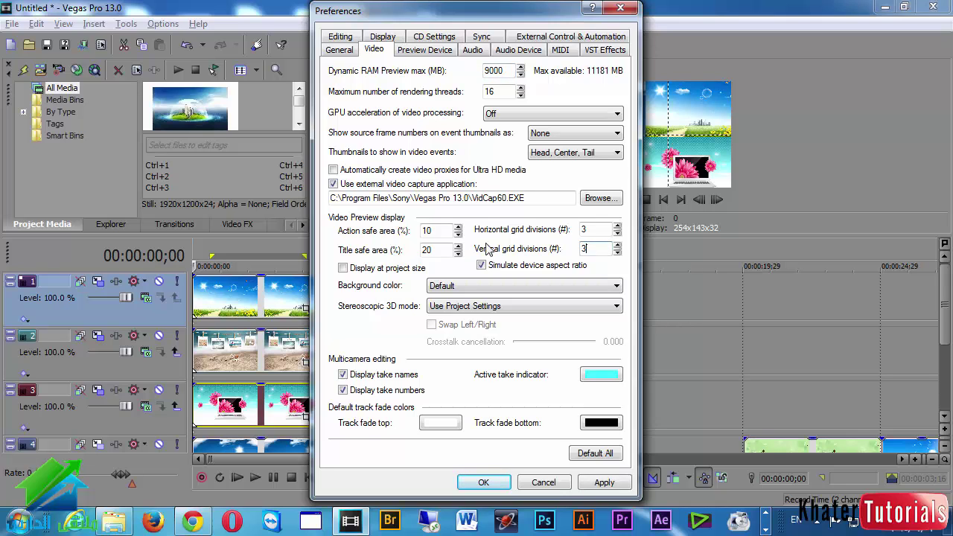
pyautogui.click(483, 482)
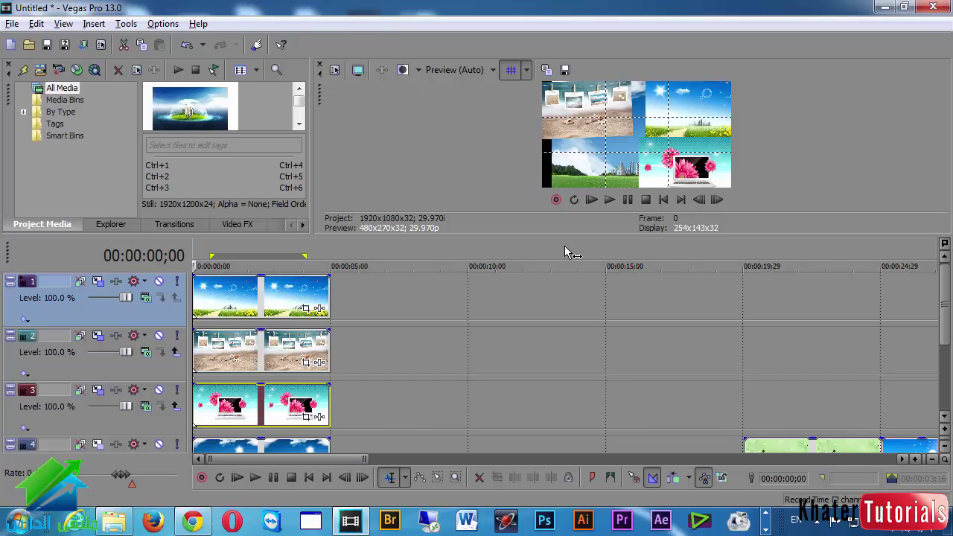
pyautogui.moveTo(566, 236); pyautogui.dragTo(548, 402)
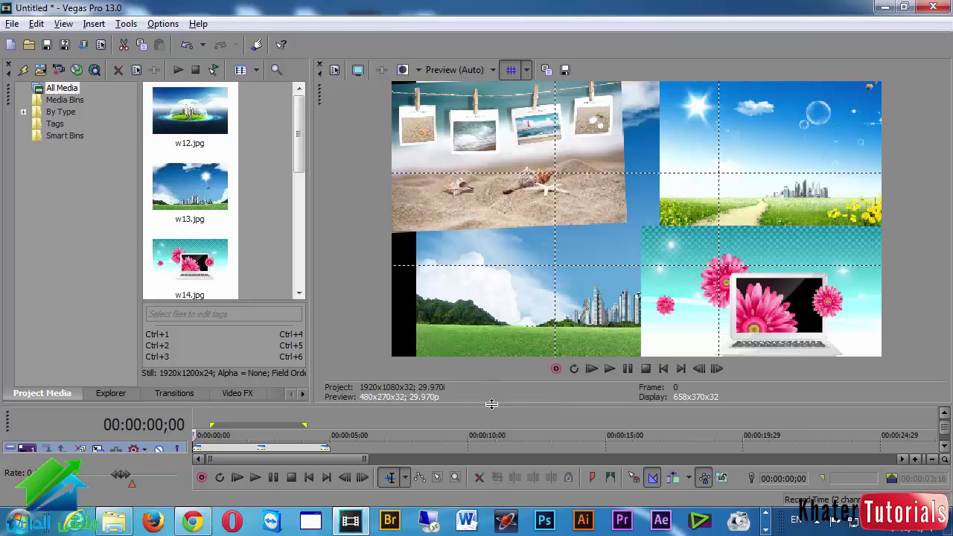
pyautogui.moveTo(491, 404); pyautogui.dragTo(467, 305)
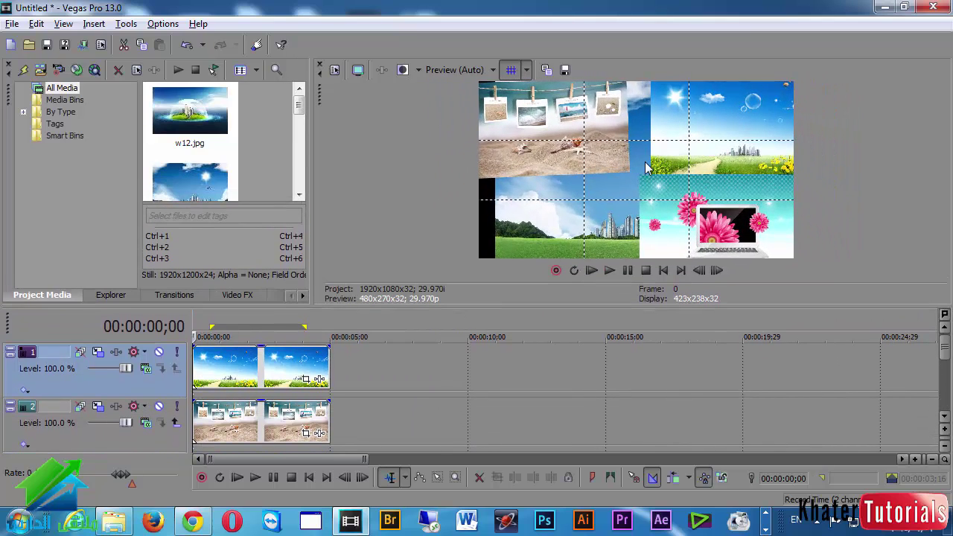